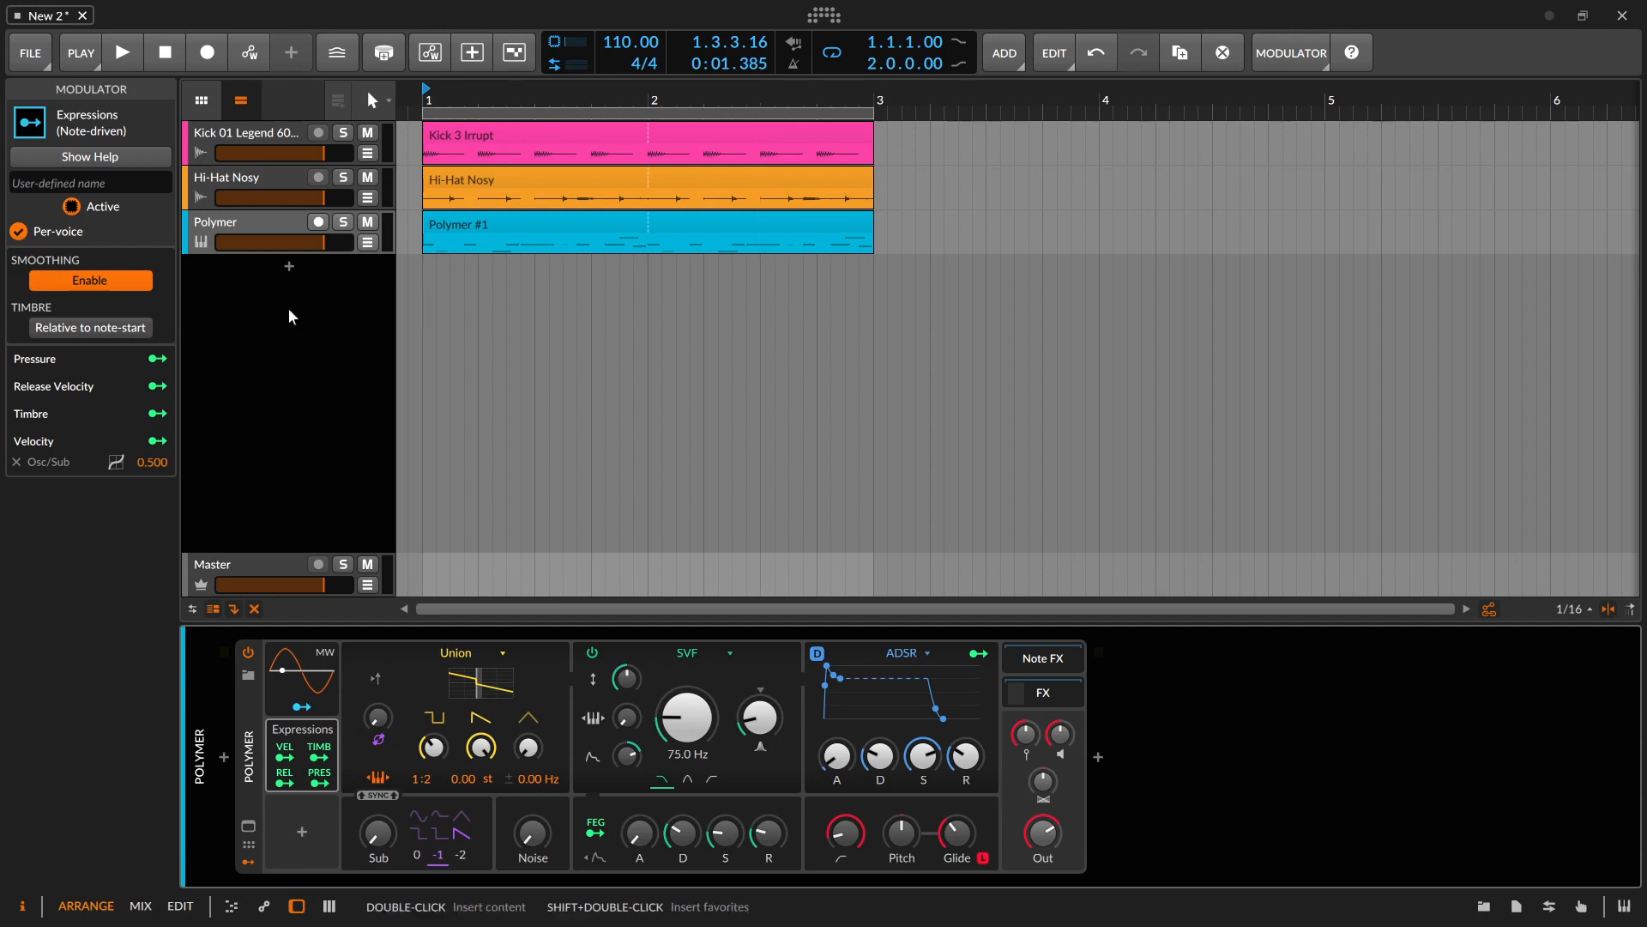
Show the Polymer track's automation lane and draw an SVF cutoff ramp rising from the start of bar 1 to late in bar 2
left_click(368, 243)
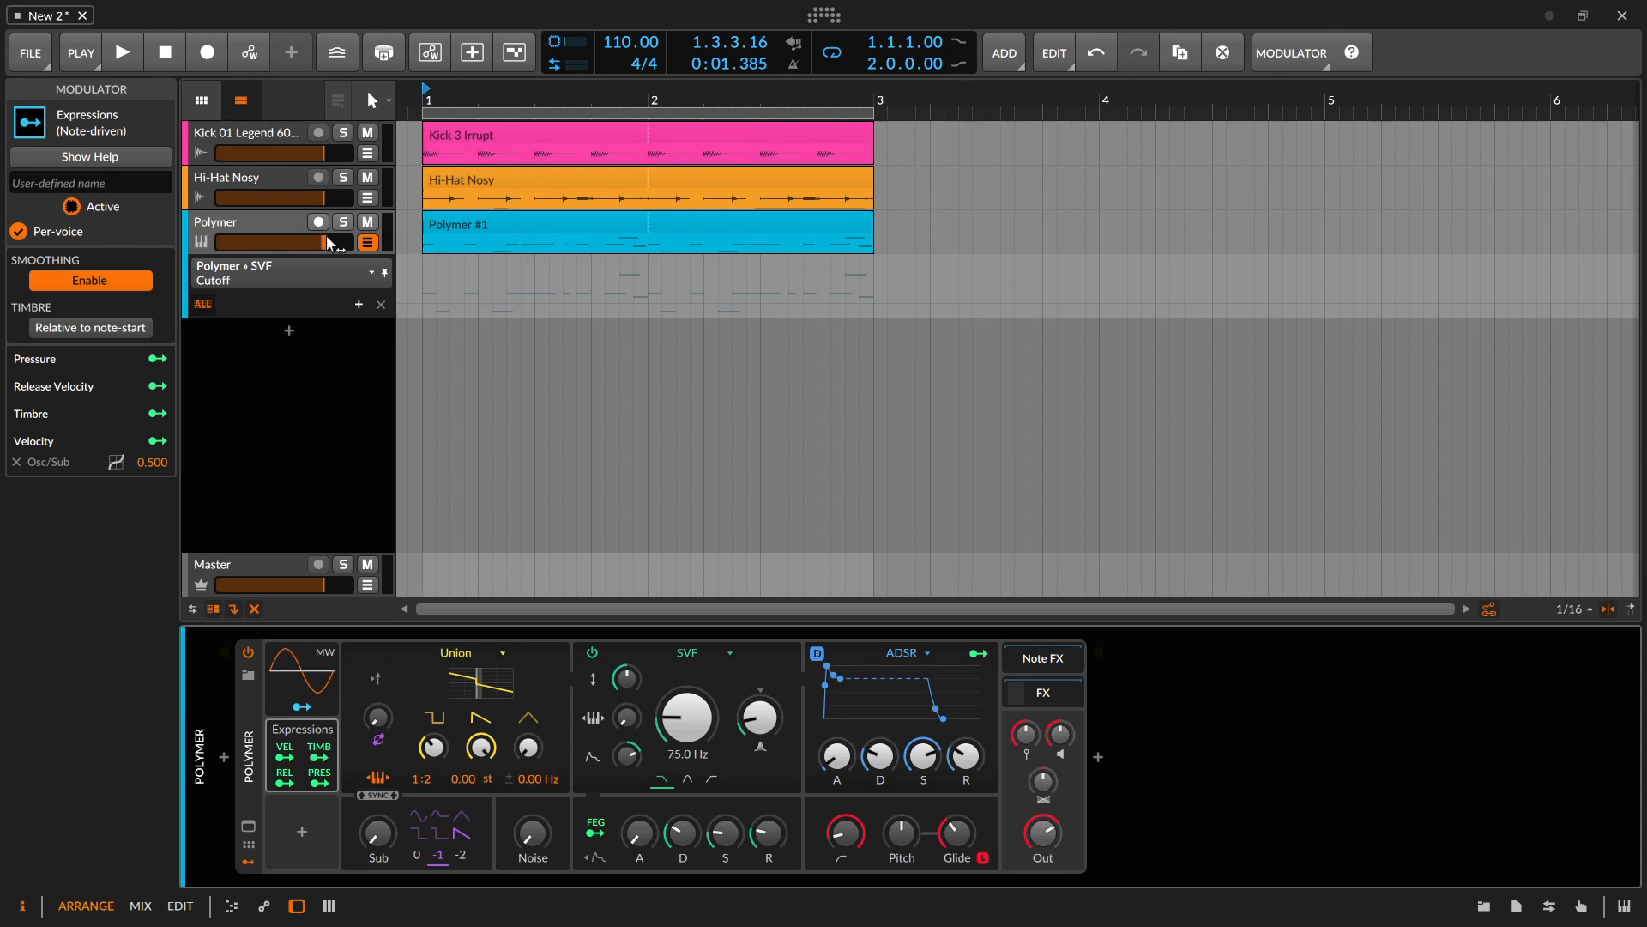
left_click(378, 292)
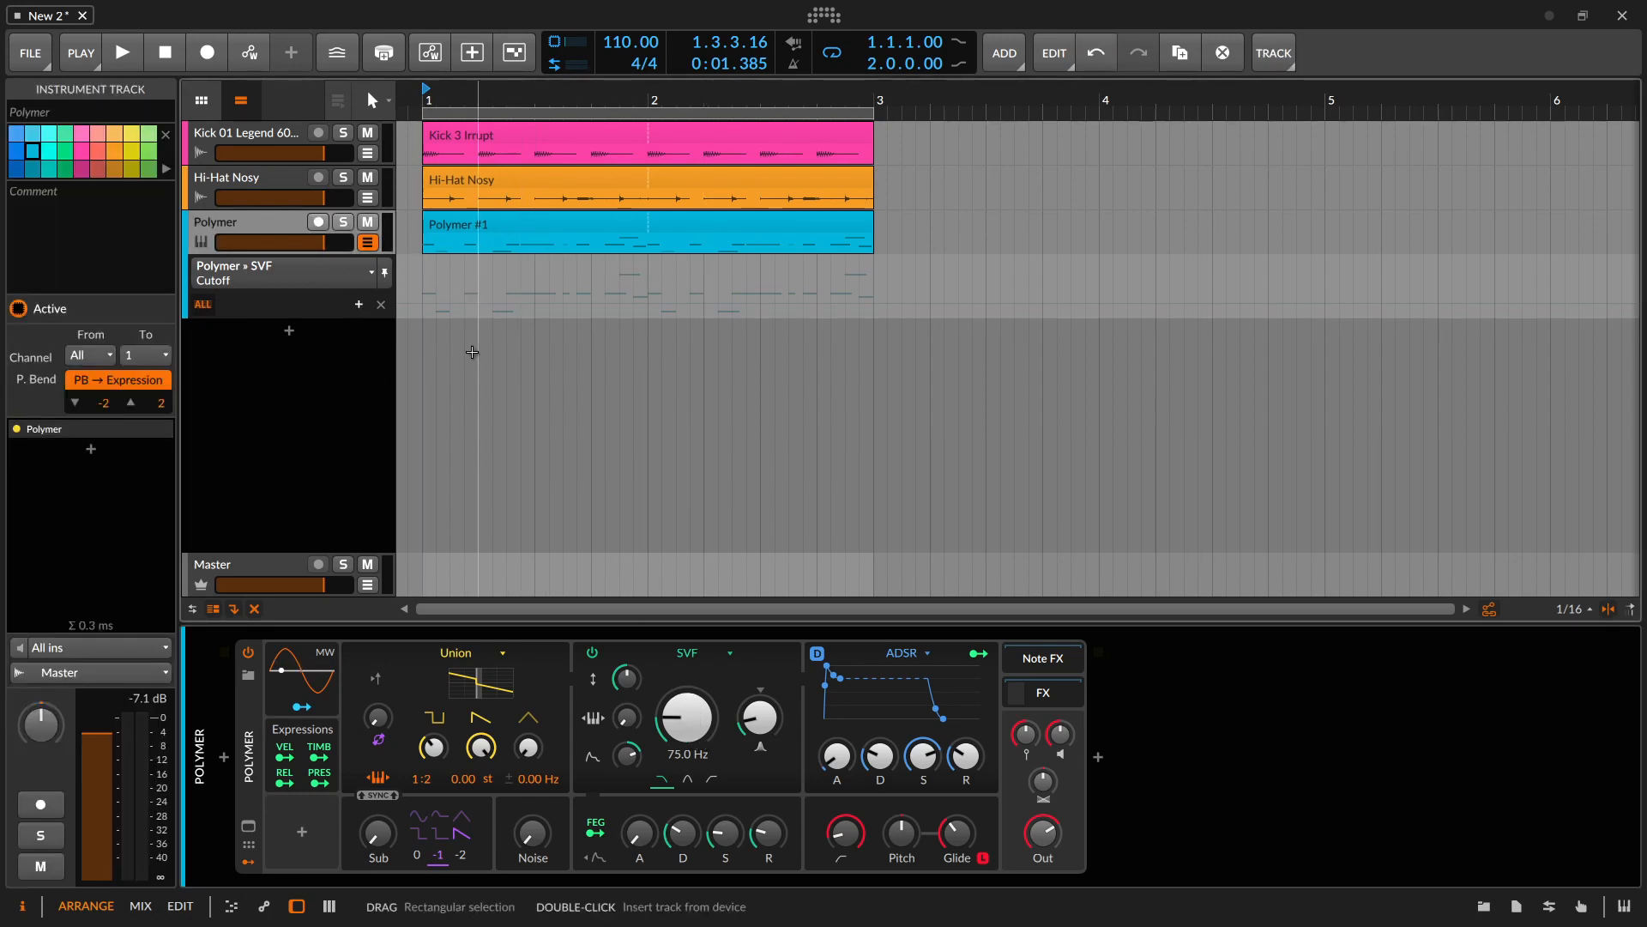
left_click(420, 305)
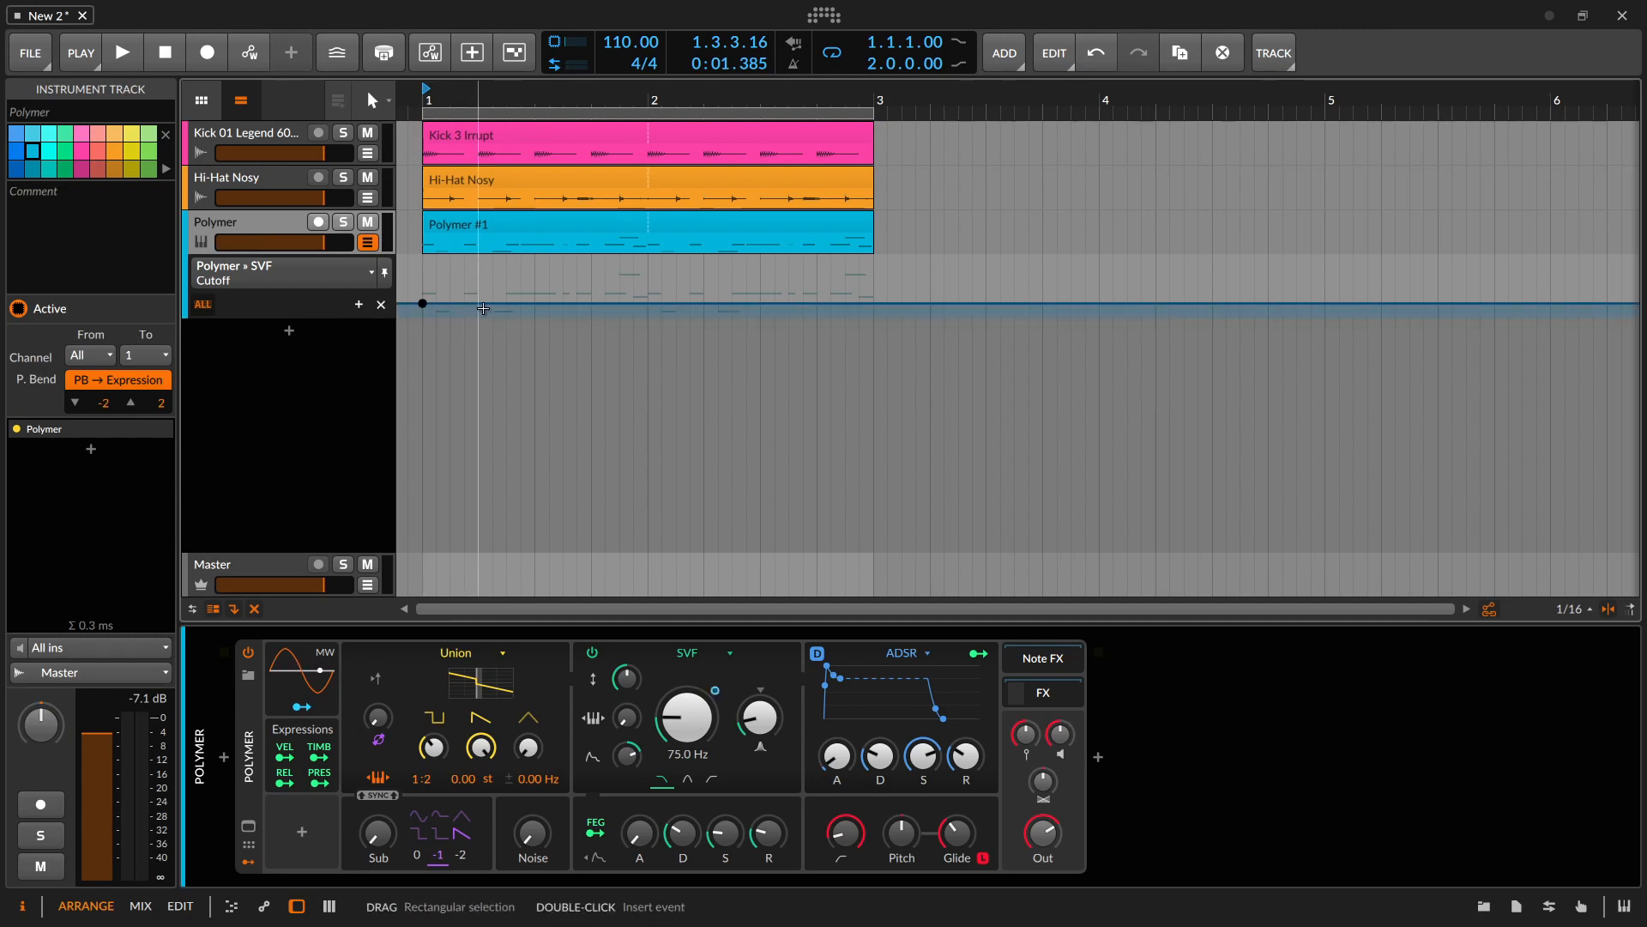
left_click(789, 292)
left_click_drag(788, 291, 817, 270)
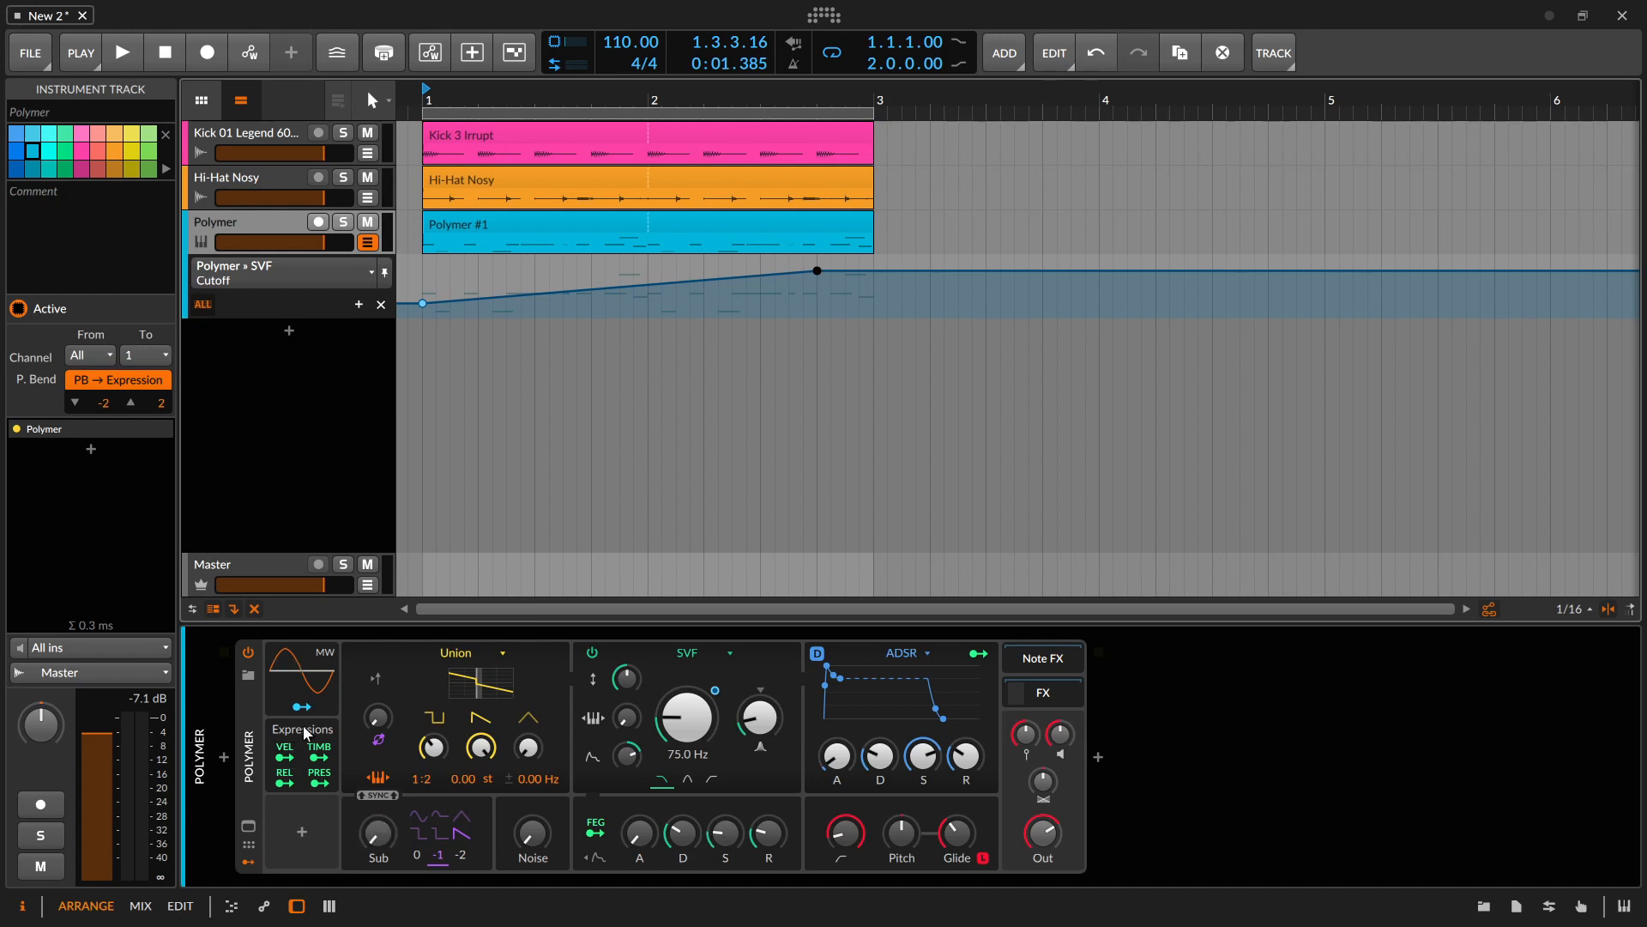
Add a low starting point for the Union PhaseMod automation and draw stepped blocks across bars 1 and 2
left_click(377, 716)
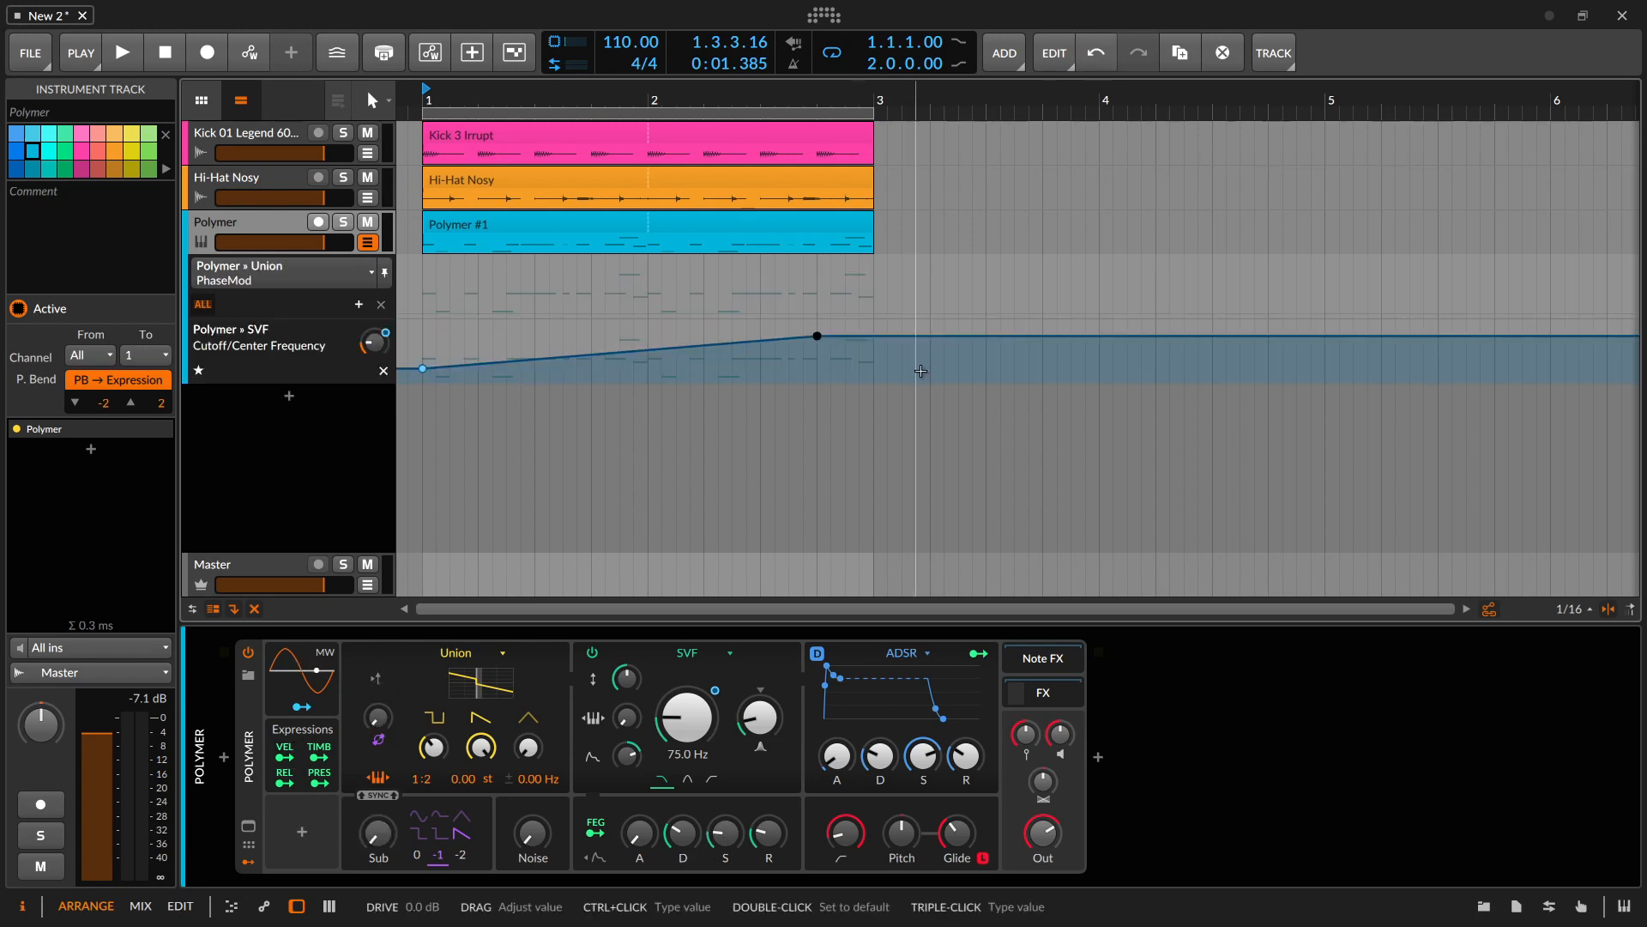
left_click(423, 313)
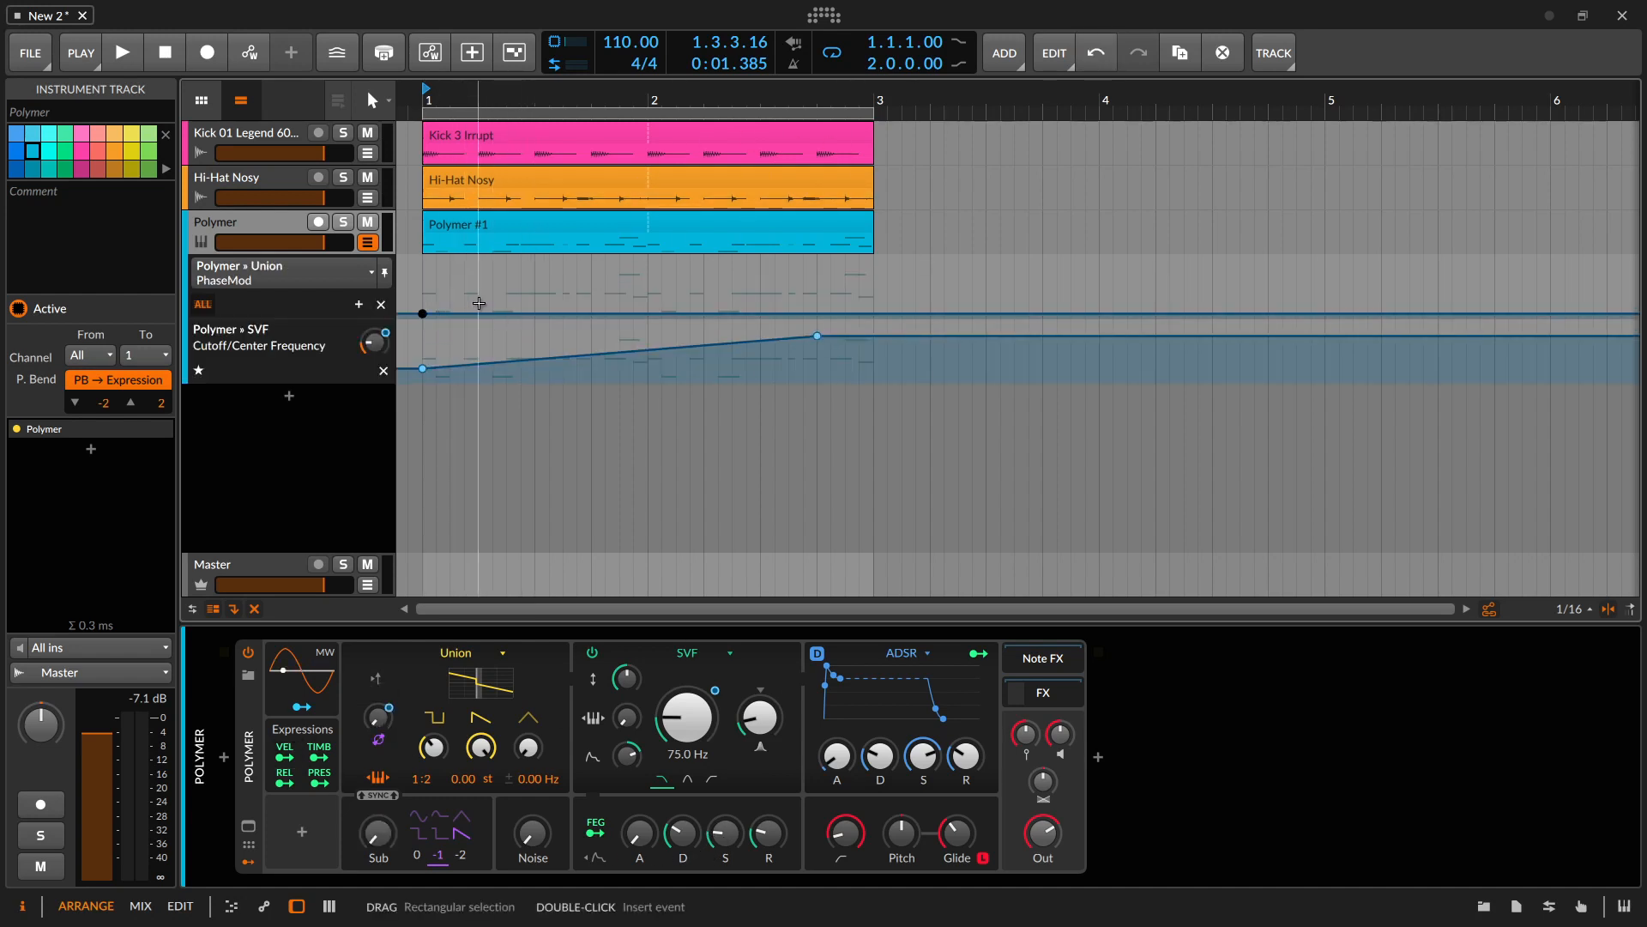
key("2")
left_click_drag(494, 279, 759, 271)
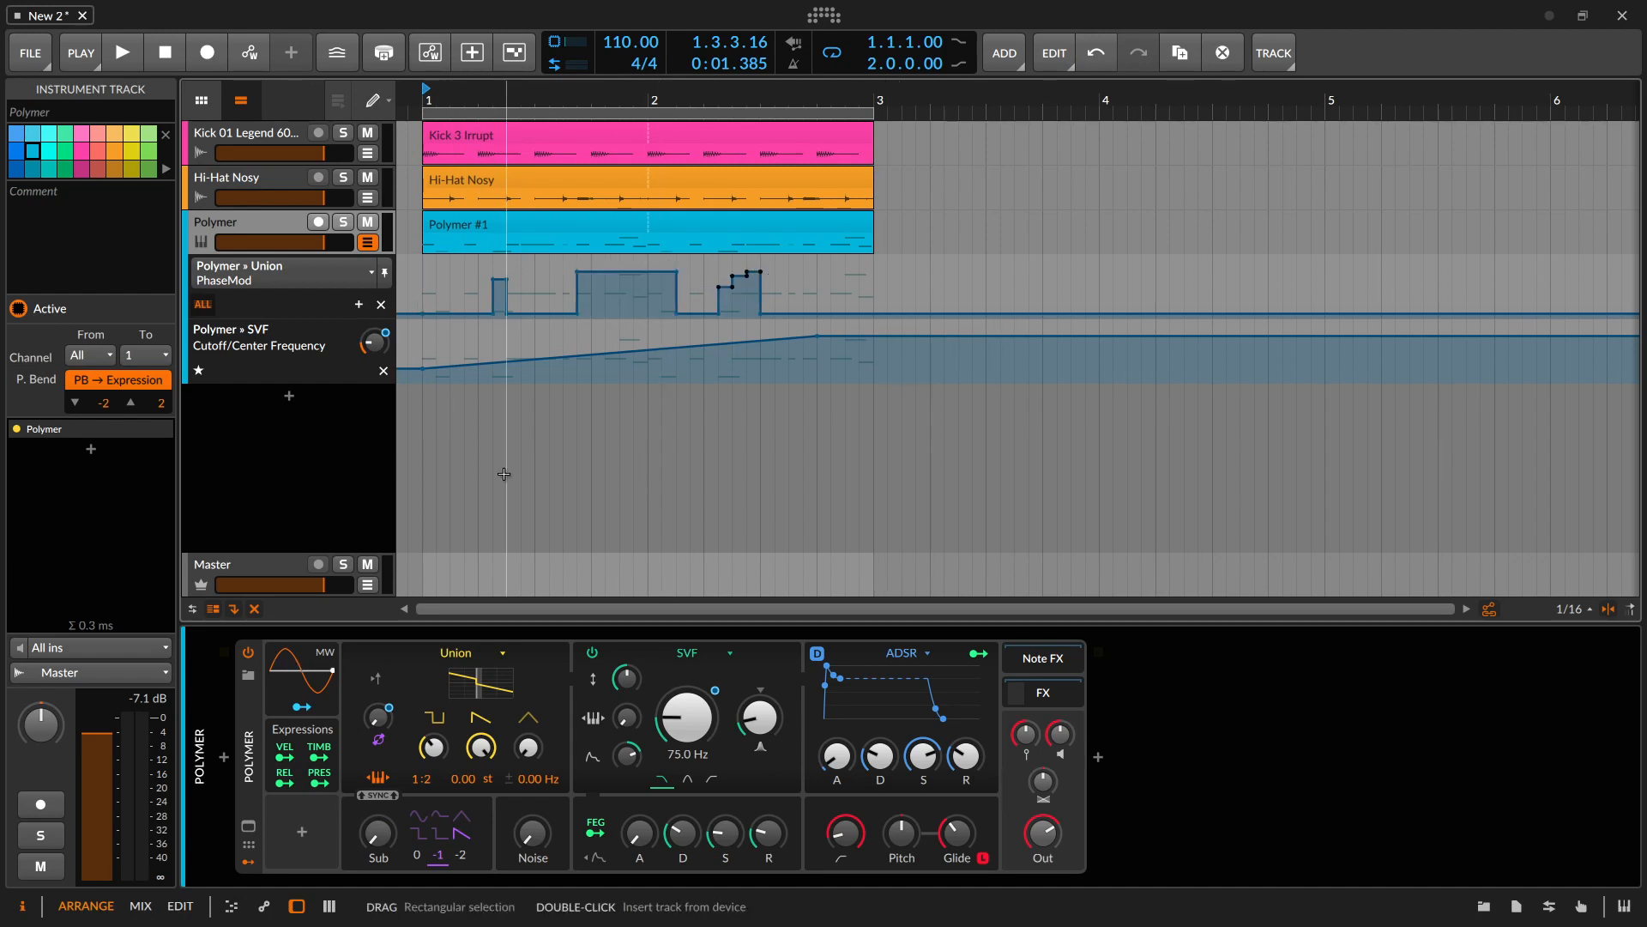
Hide and reshow the Polymer automation lanes, and try moving the Polymer clip about one bar forward, undoing the move
left_click(368, 242)
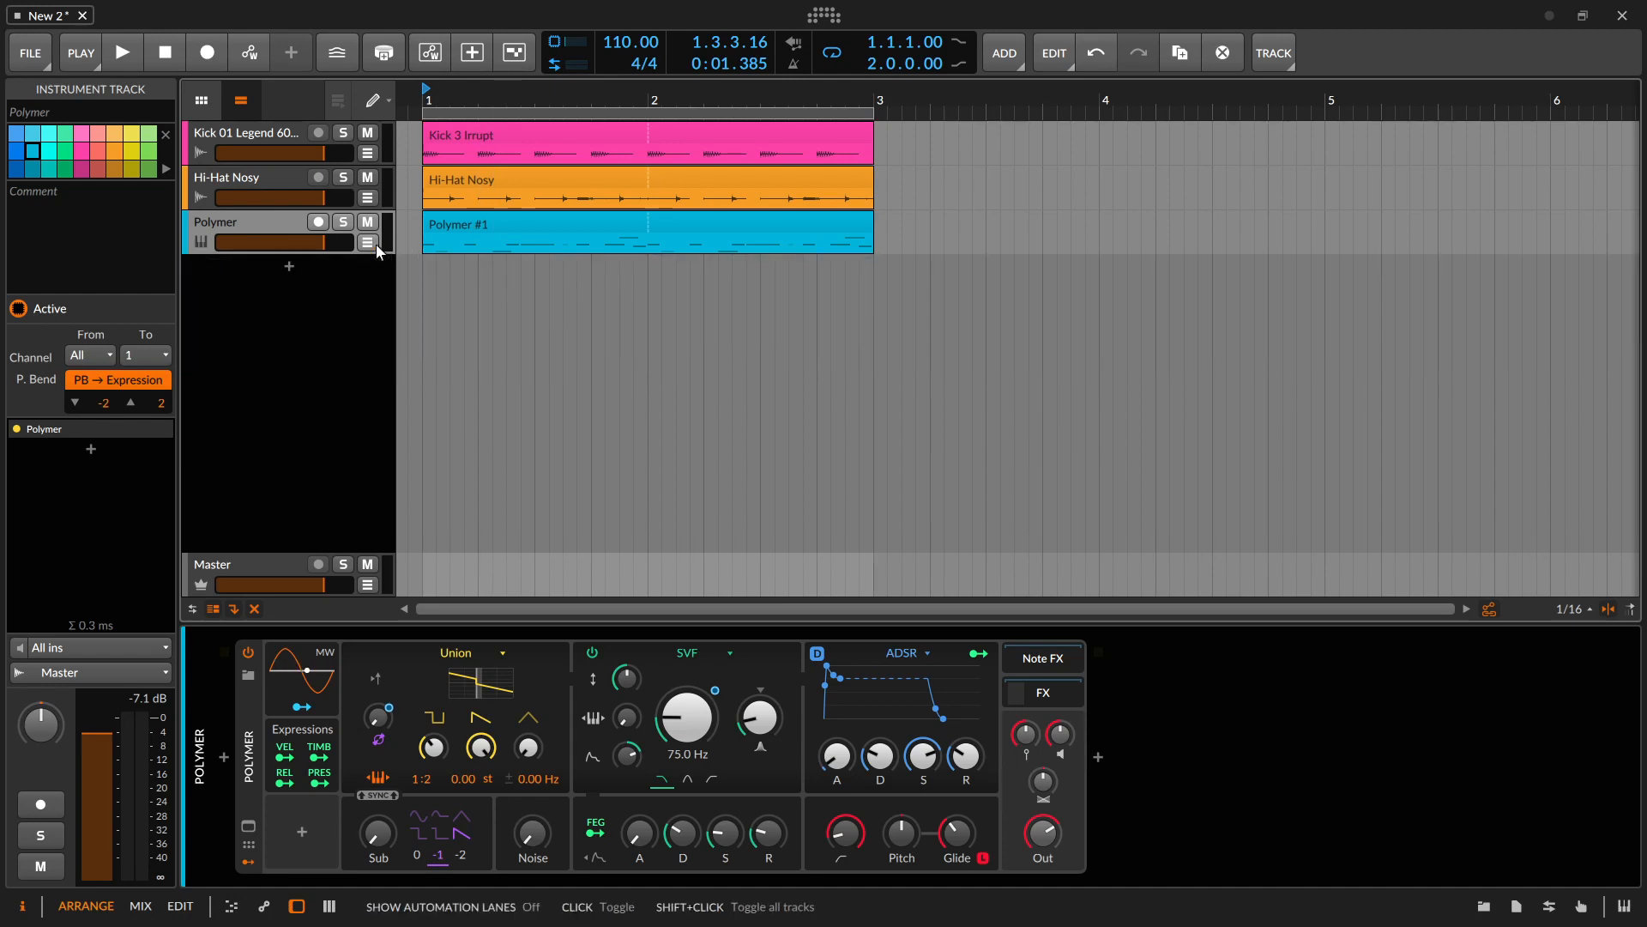
left_click(369, 241)
left_click_drag(462, 223, 685, 224)
key("ctrl+z")
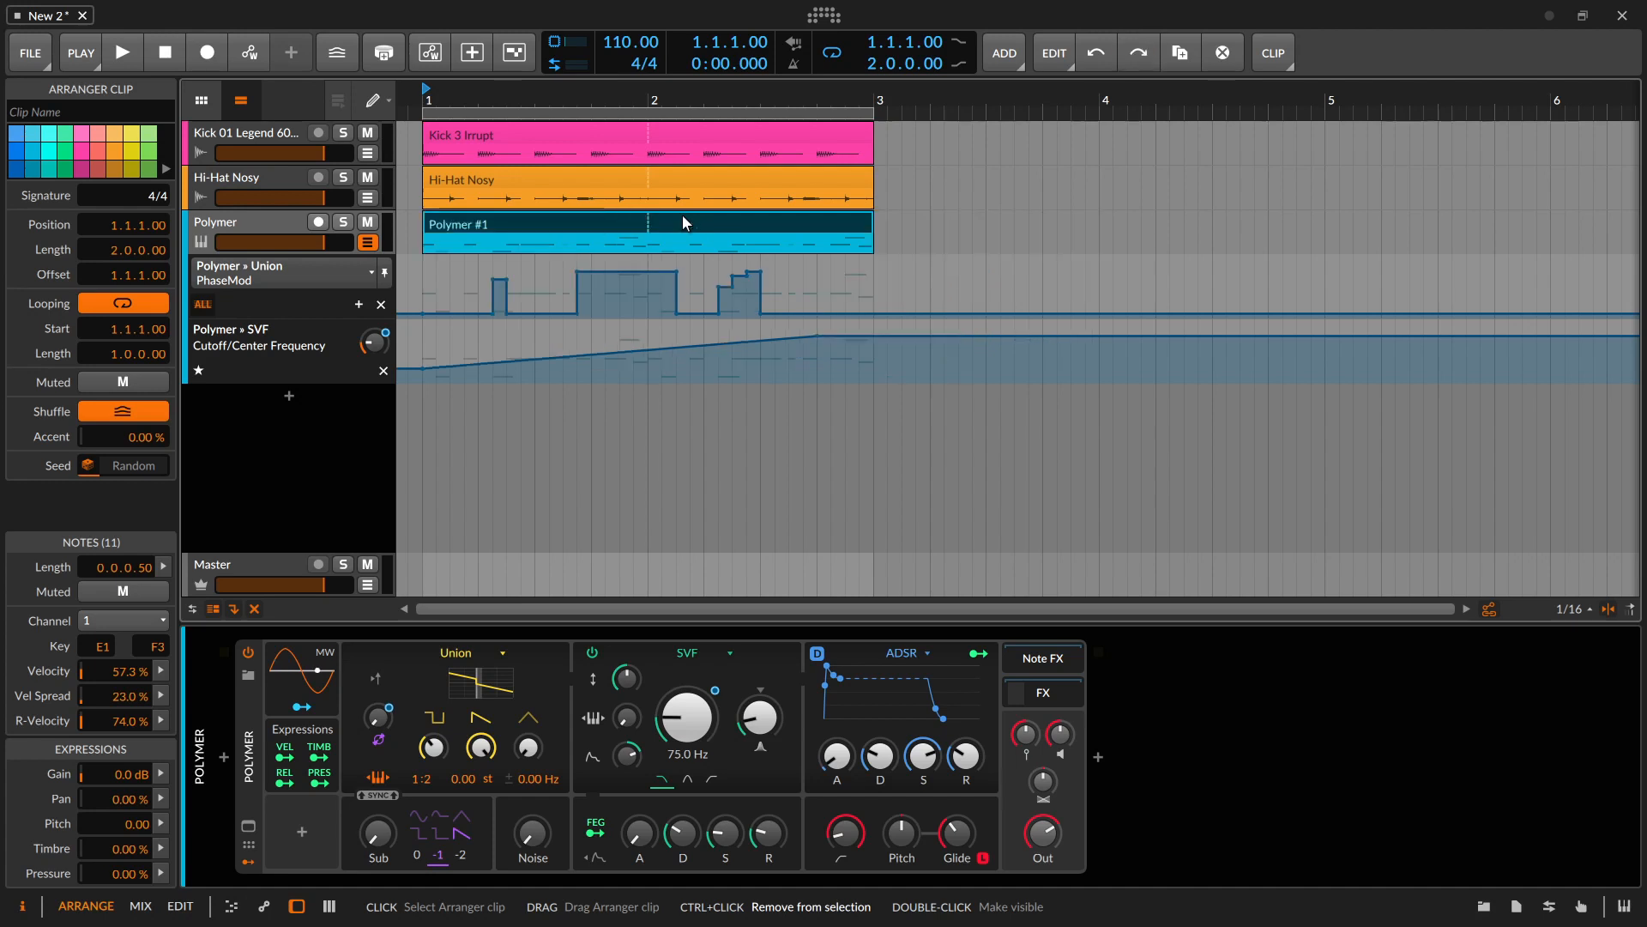
Try stretching the selected PhaseMod automation out to 3.1.3.00 from 1.1.4.00 and undo the stretch
key("1")
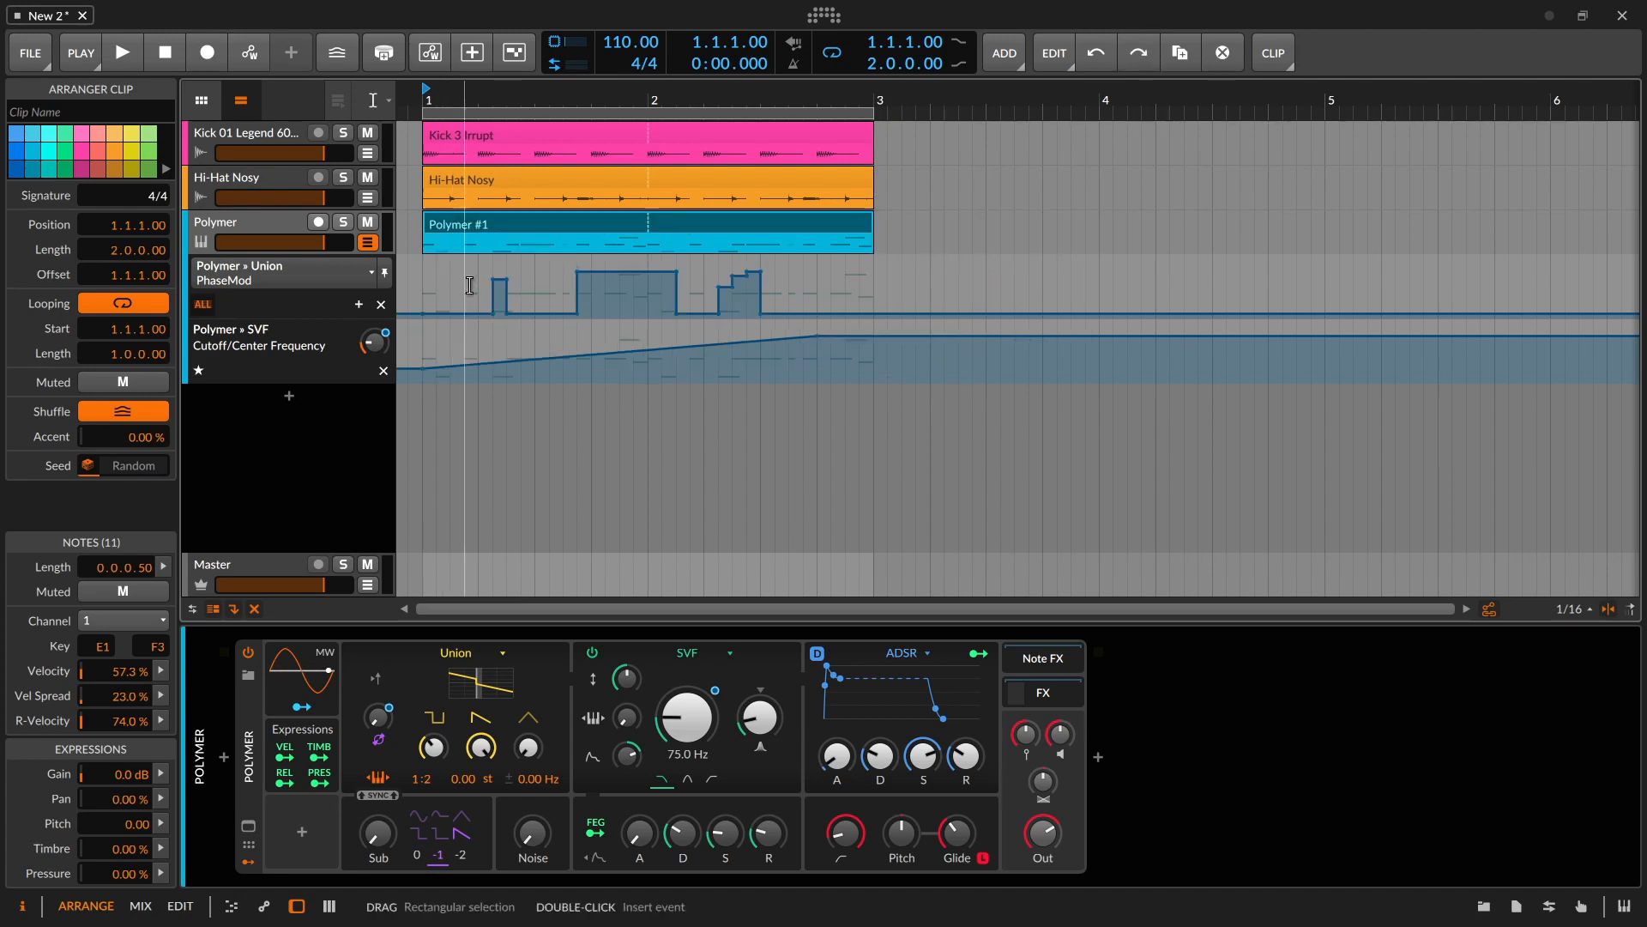
key("2")
left_click_drag(467, 284, 902, 288)
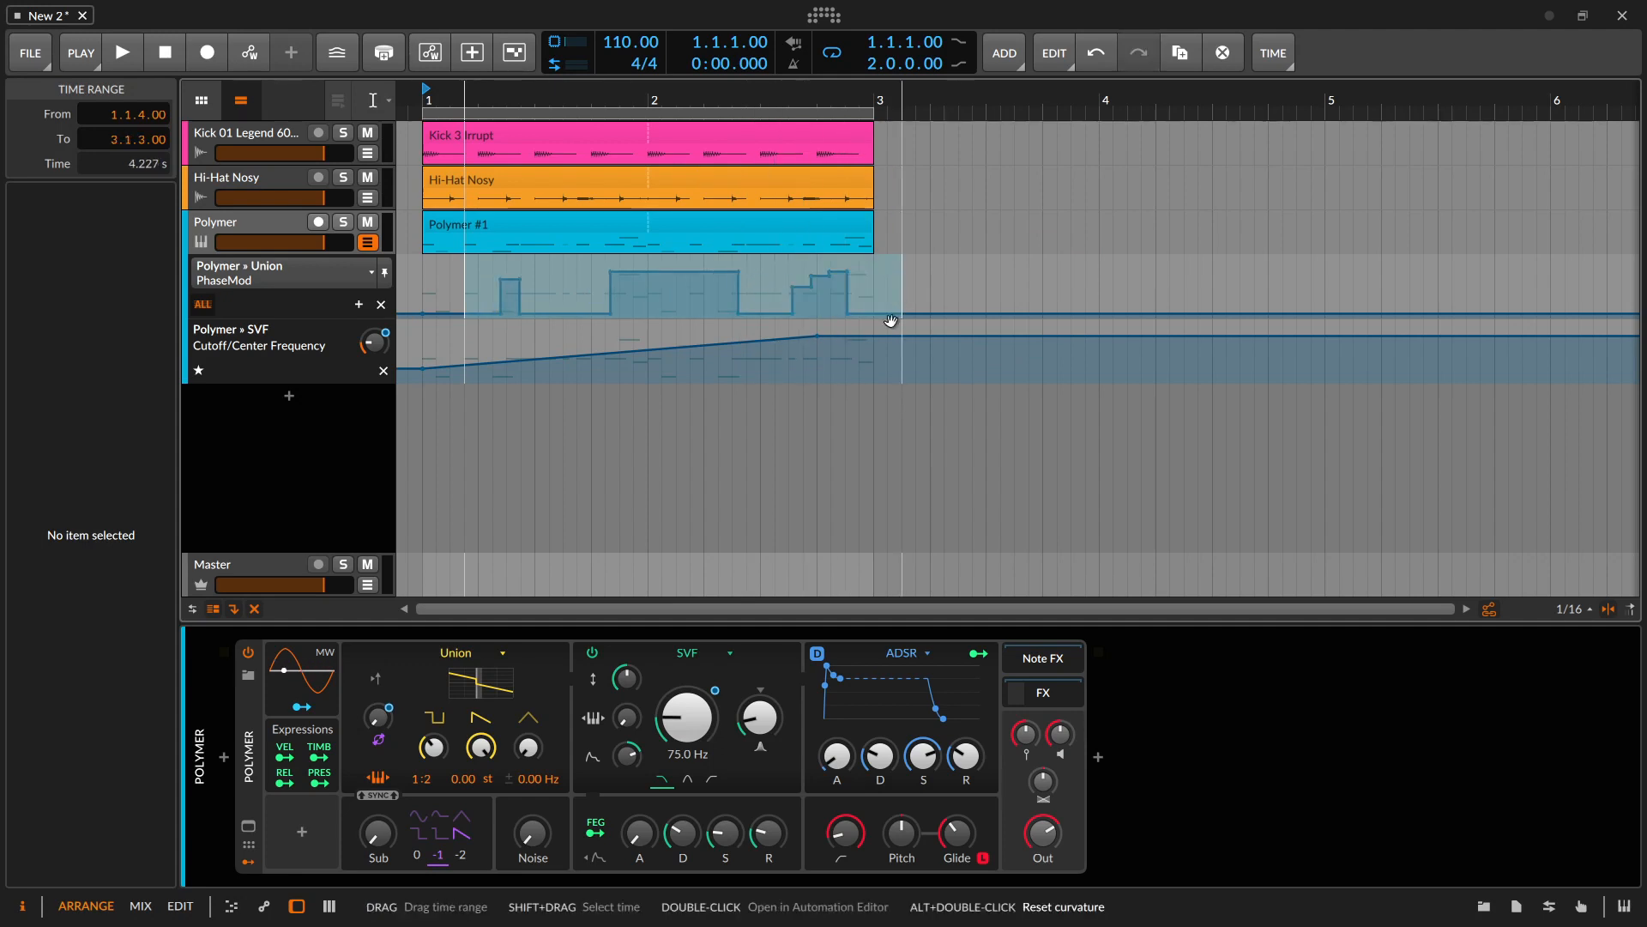
key("ctrl+z")
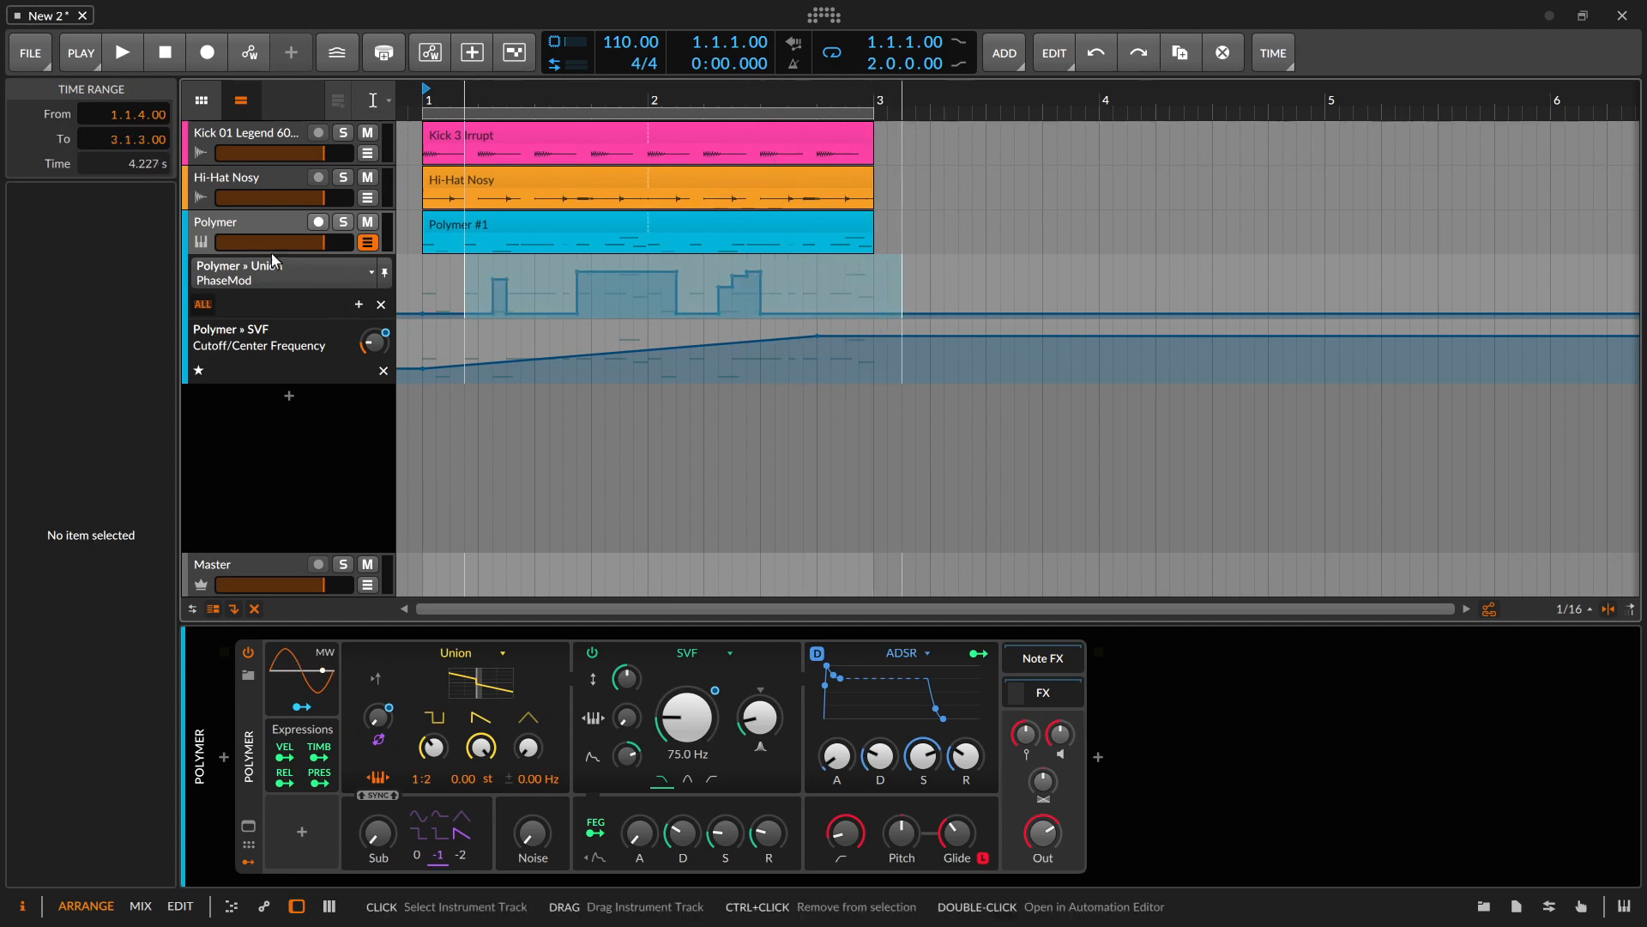
Select all the PhaseMod automation points and raise their value to 155%
left_click(821, 325)
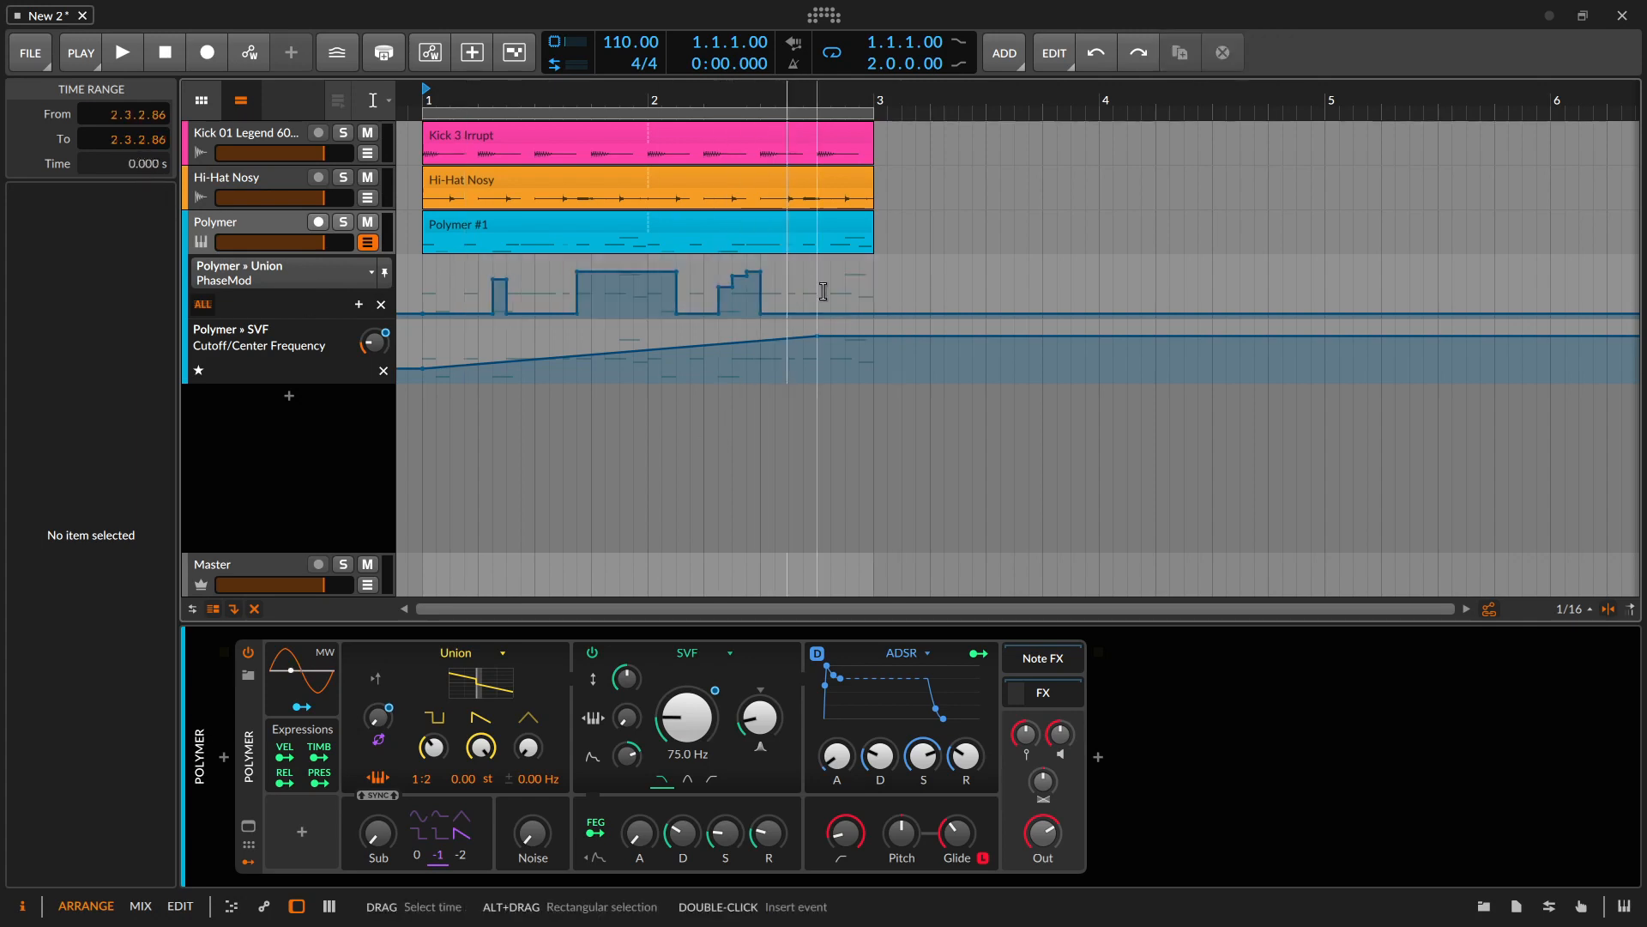
left_click_drag(846, 326, 436, 330)
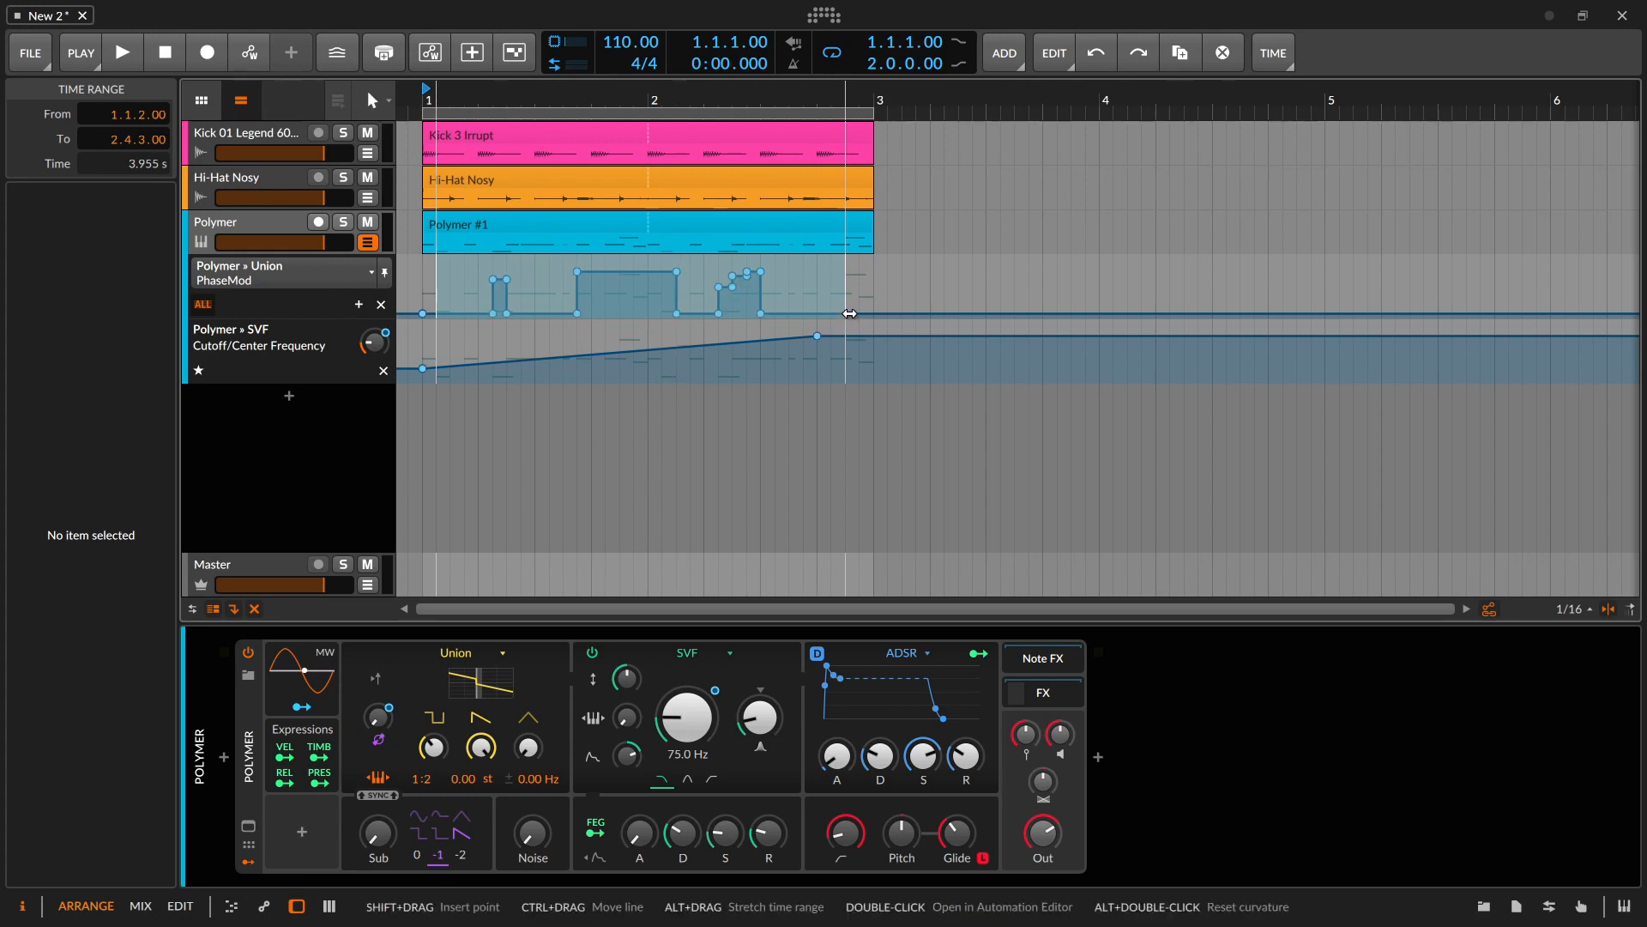
left_click(874, 301)
key("1")
left_click_drag(854, 278, 411, 342)
left_click(412, 342)
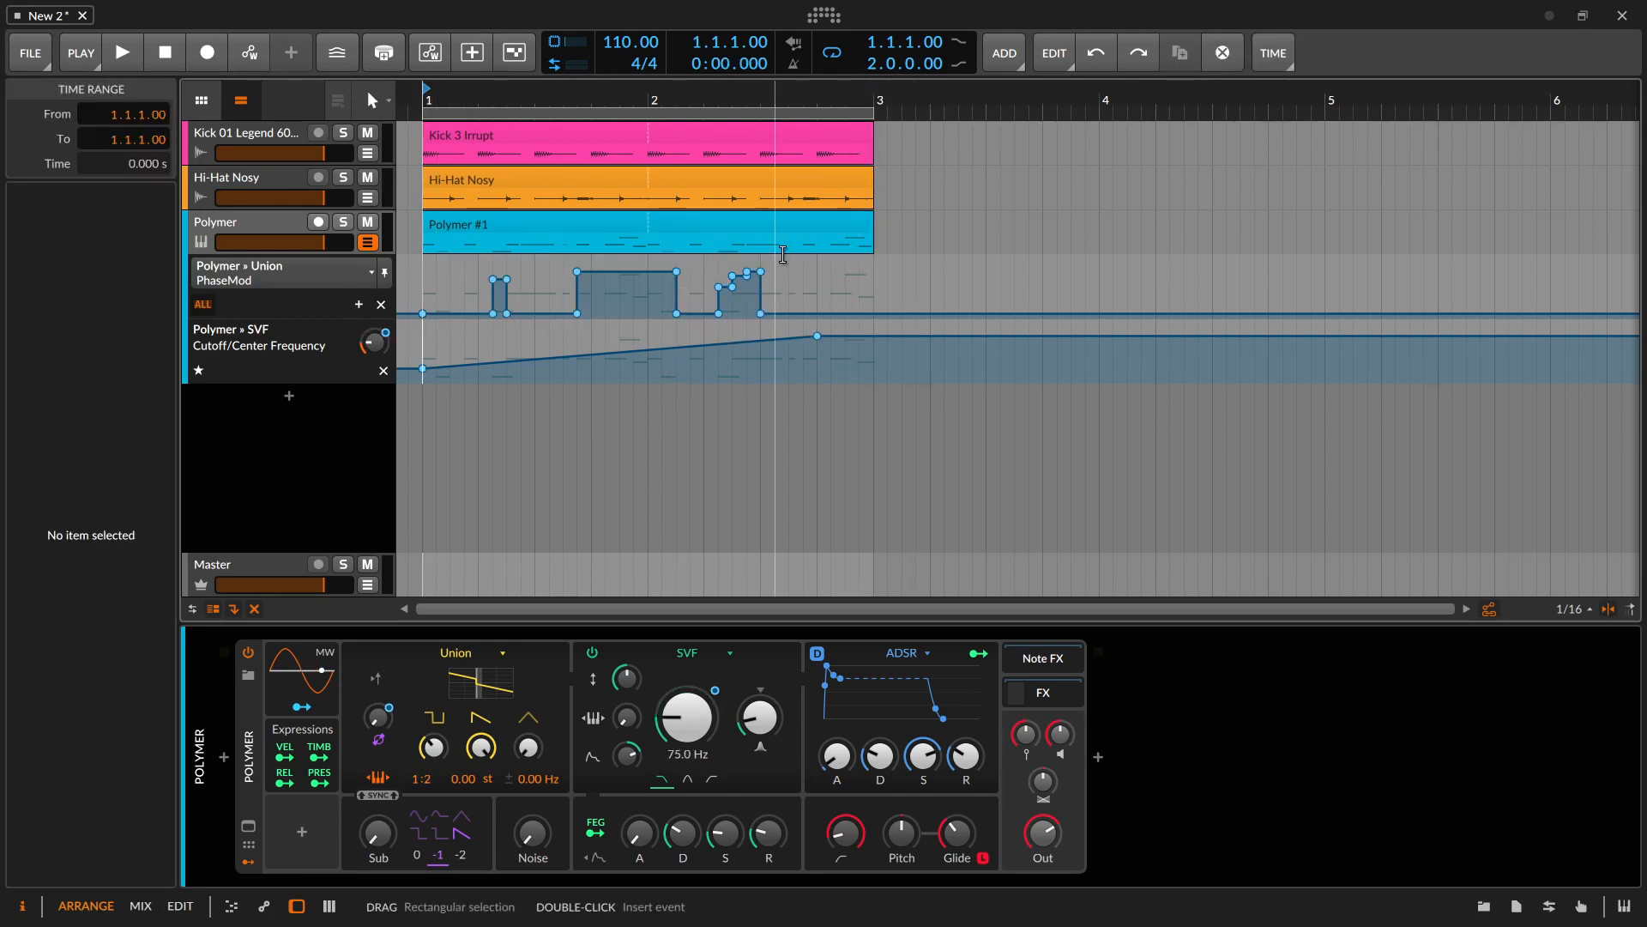
left_click_drag(781, 262, 421, 330)
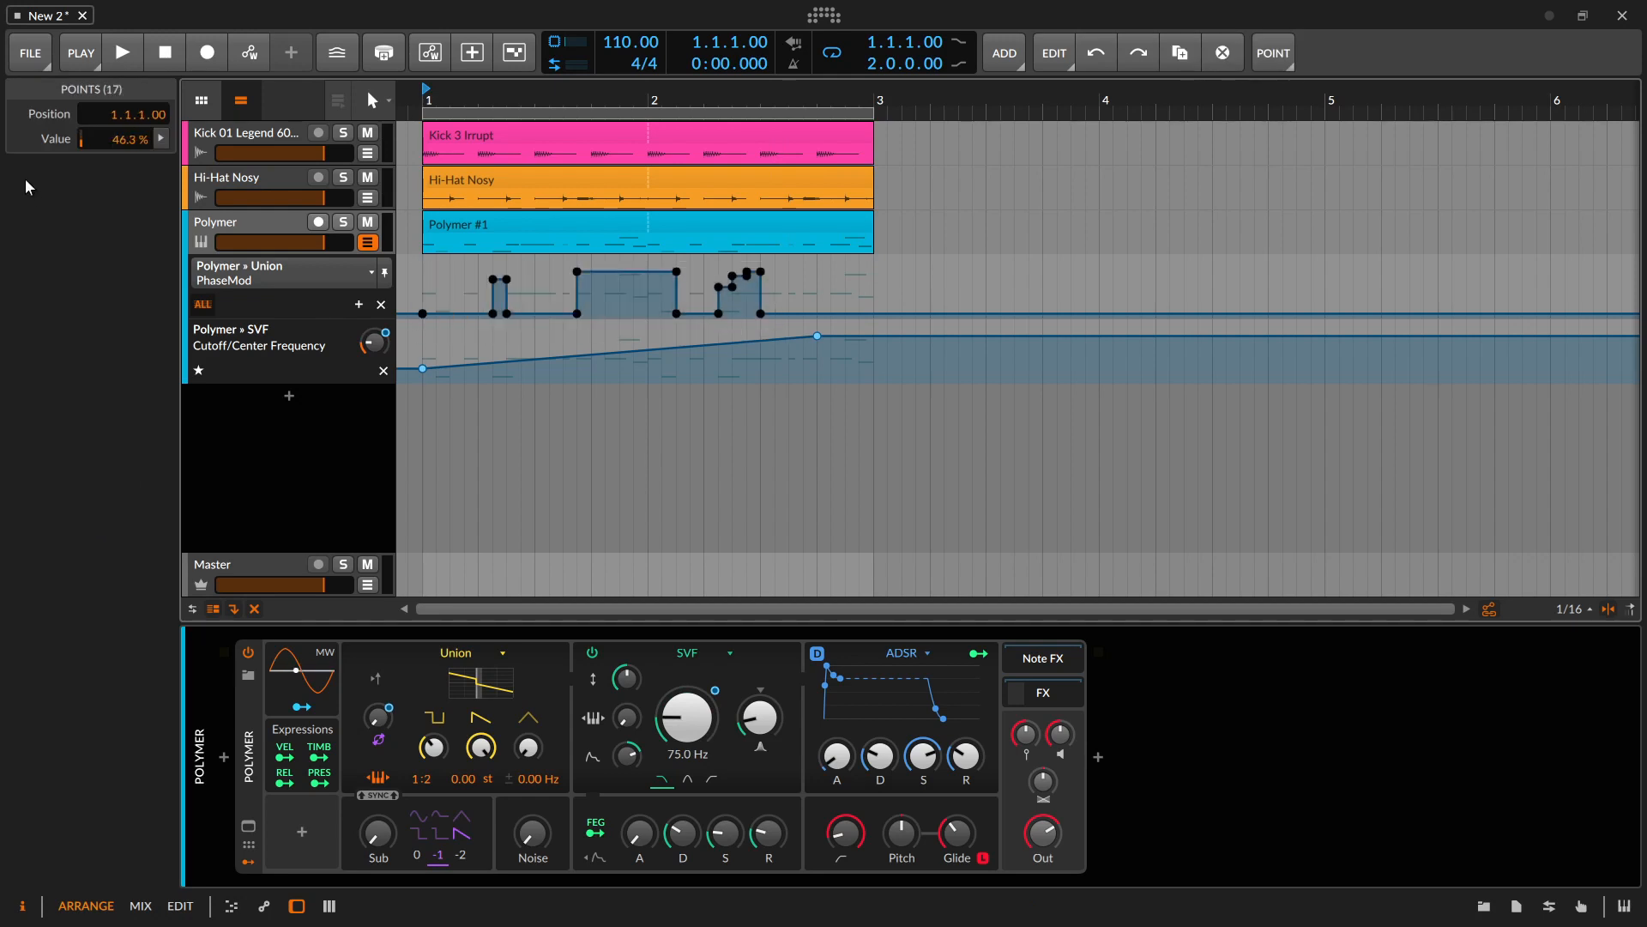
left_click_drag(124, 139, 124, 94)
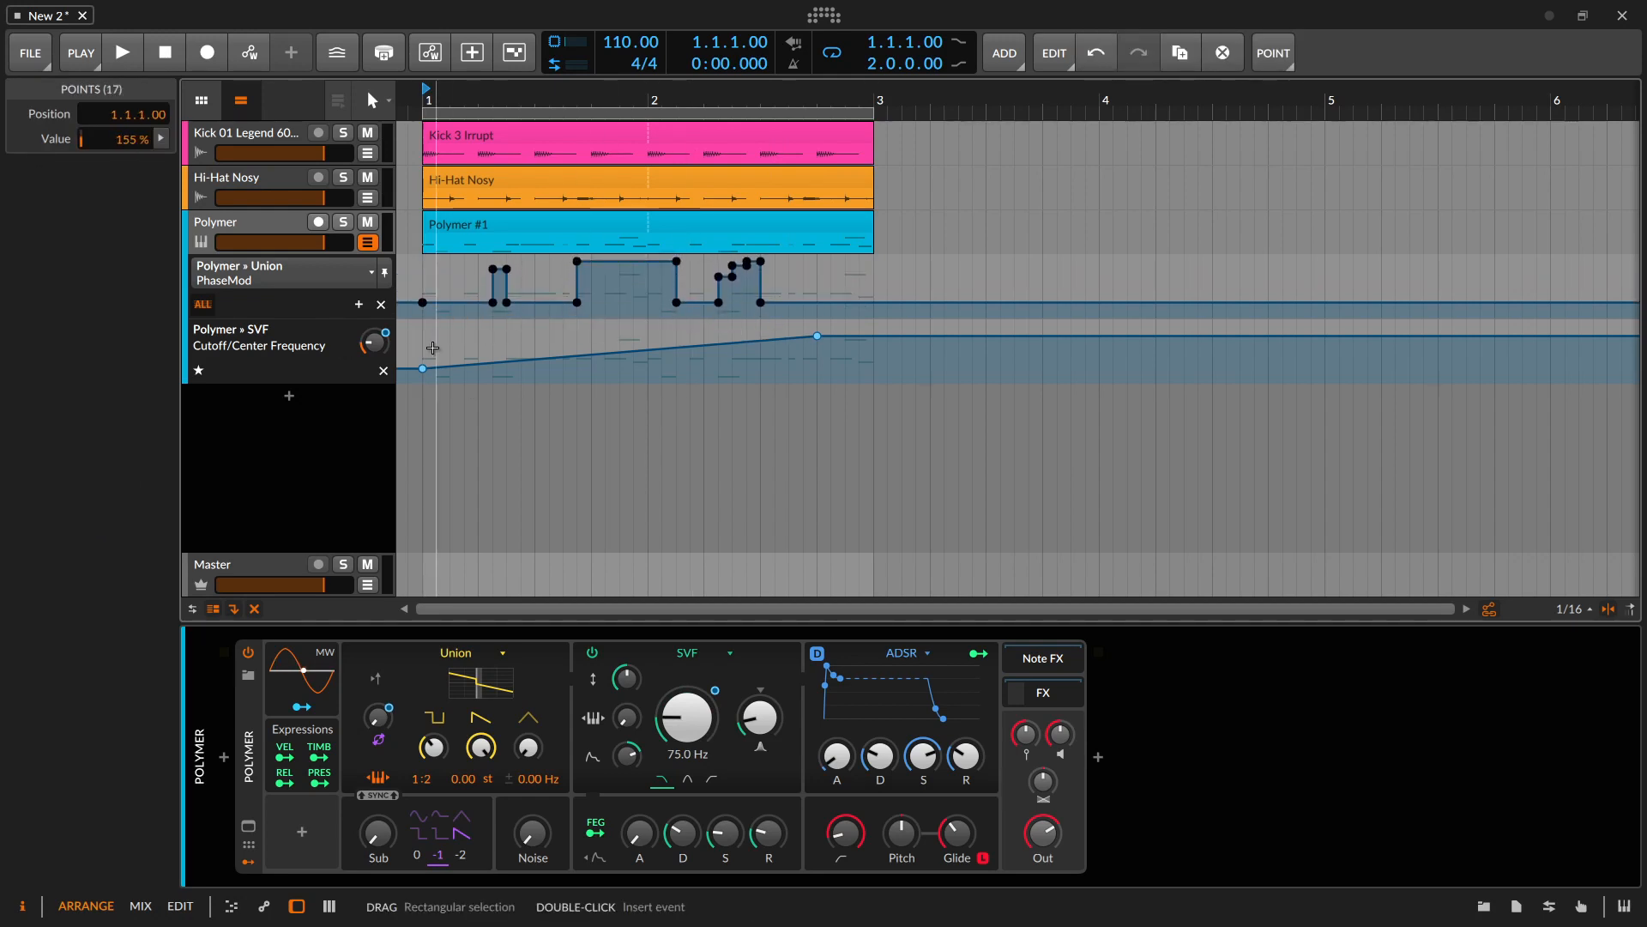
Delete the PhaseMod and SVF cutoff automation and hide the Polymer track's automation lanes
left_click(381, 304)
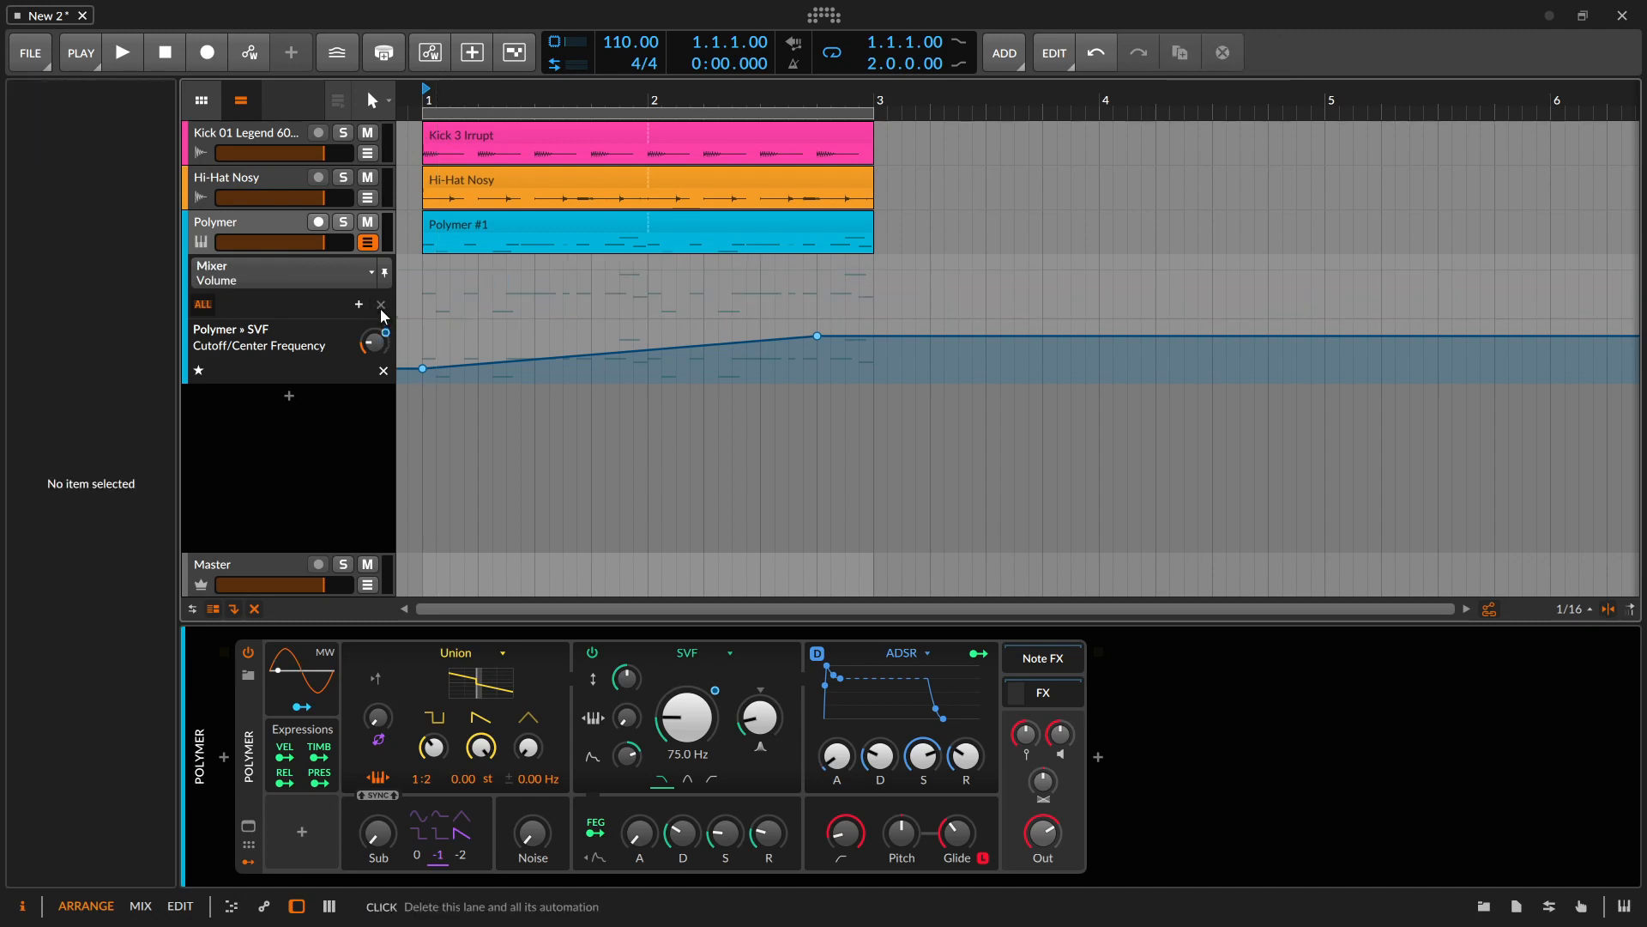
left_click(382, 372)
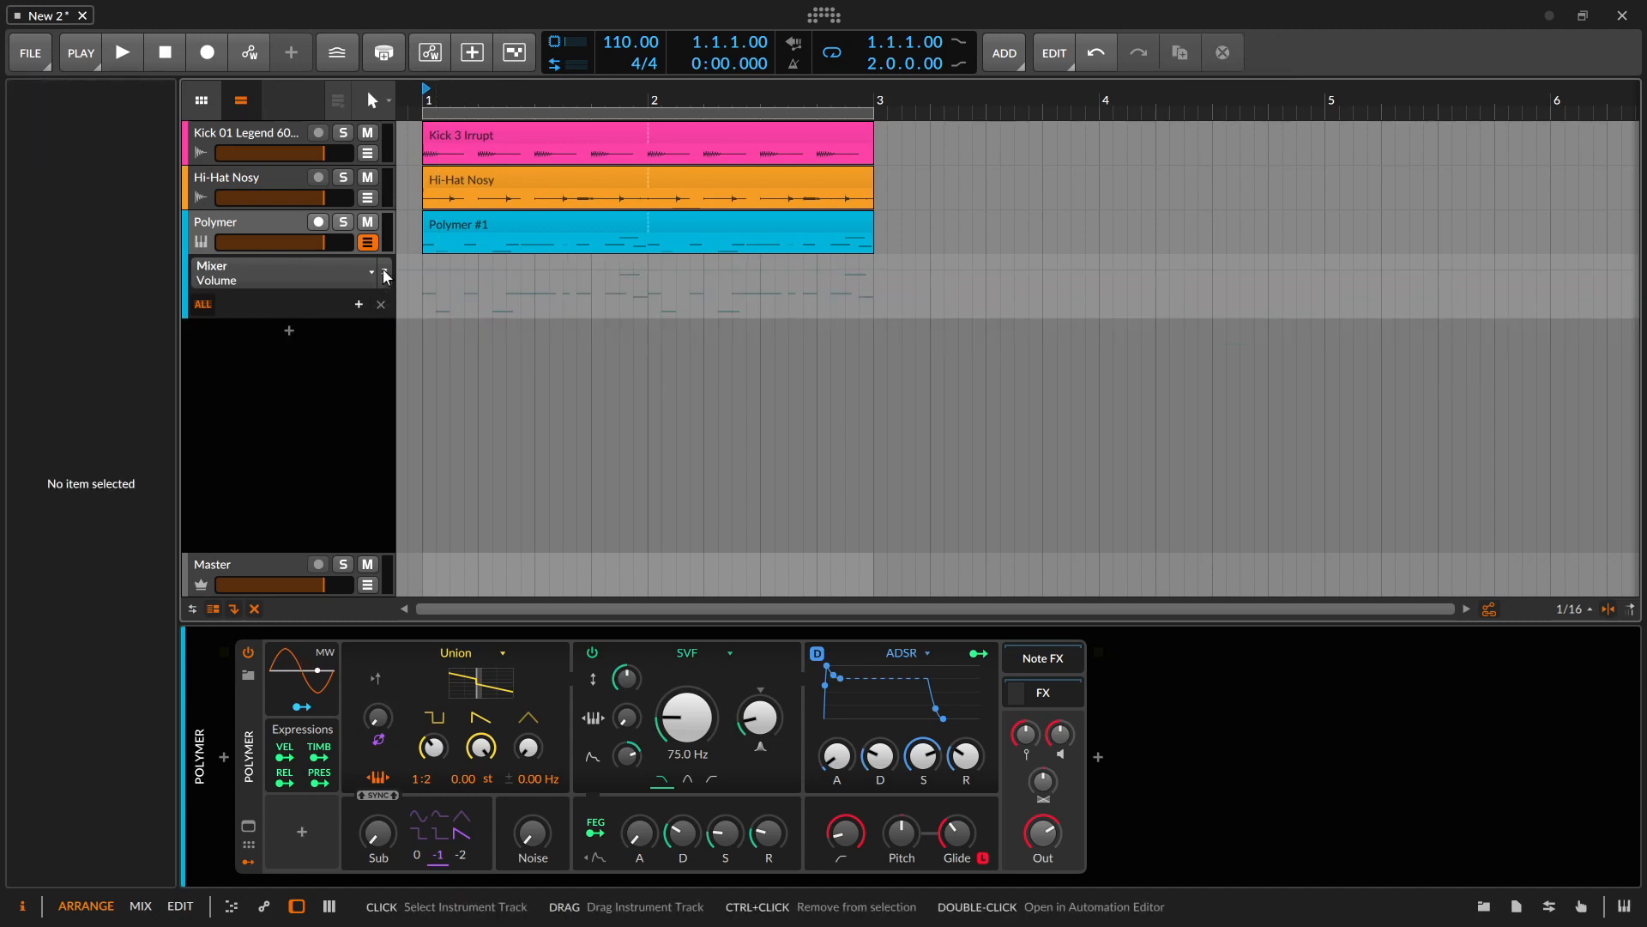
left_click(367, 242)
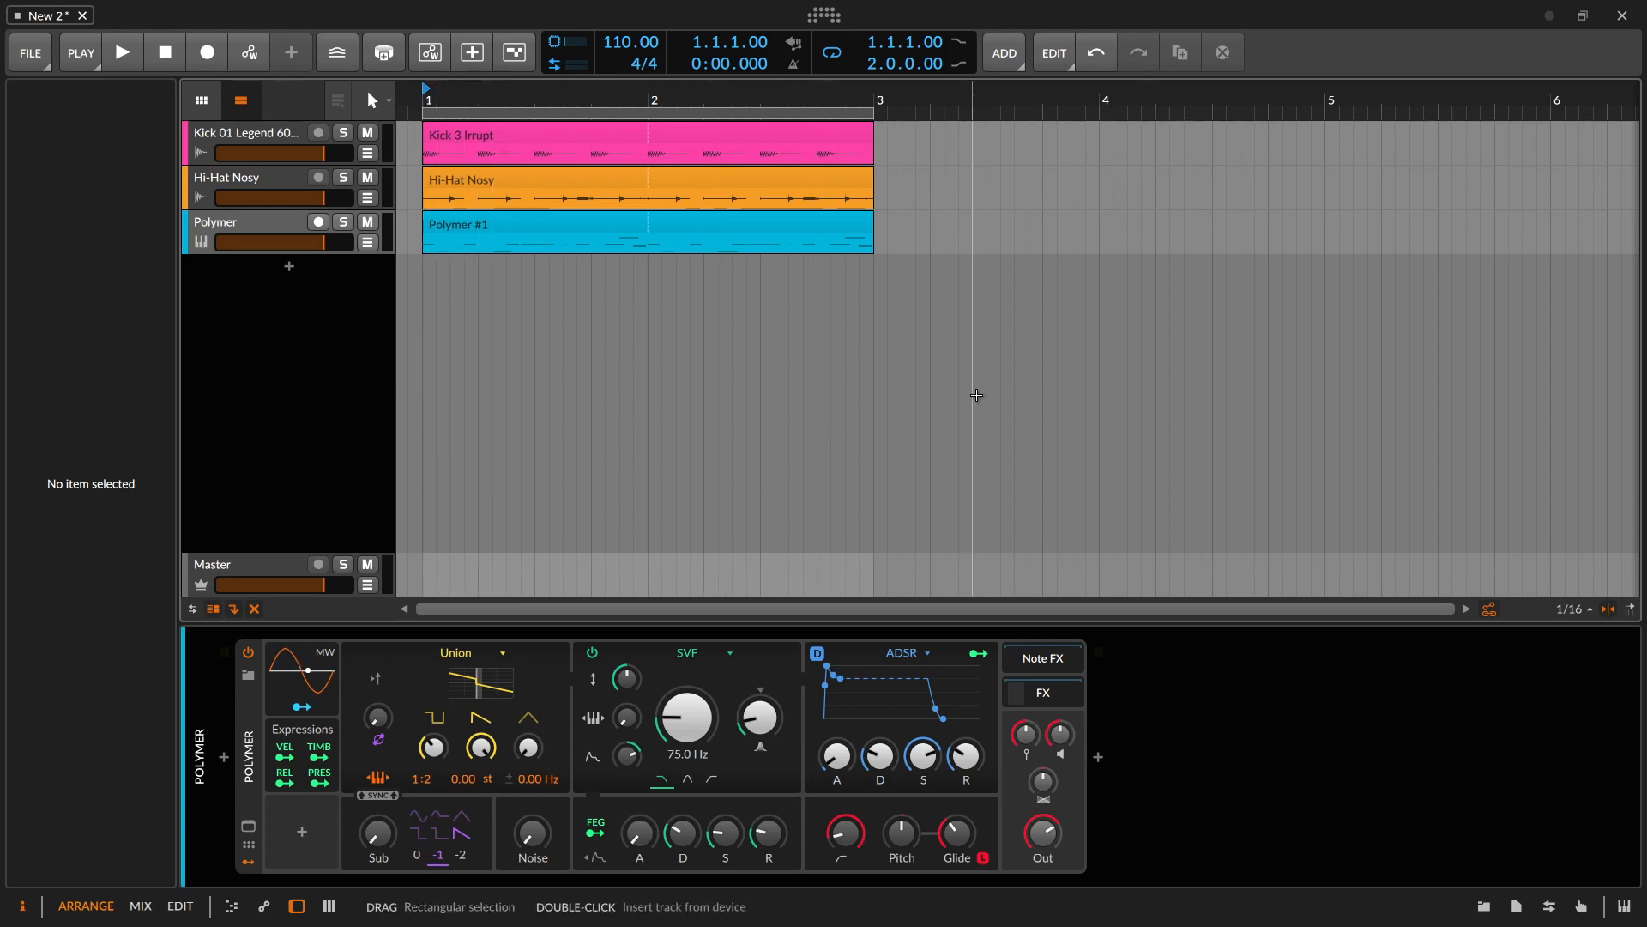
Play the arrangement briefly to hear it, stop playback and select the Polymer clip
key("space")
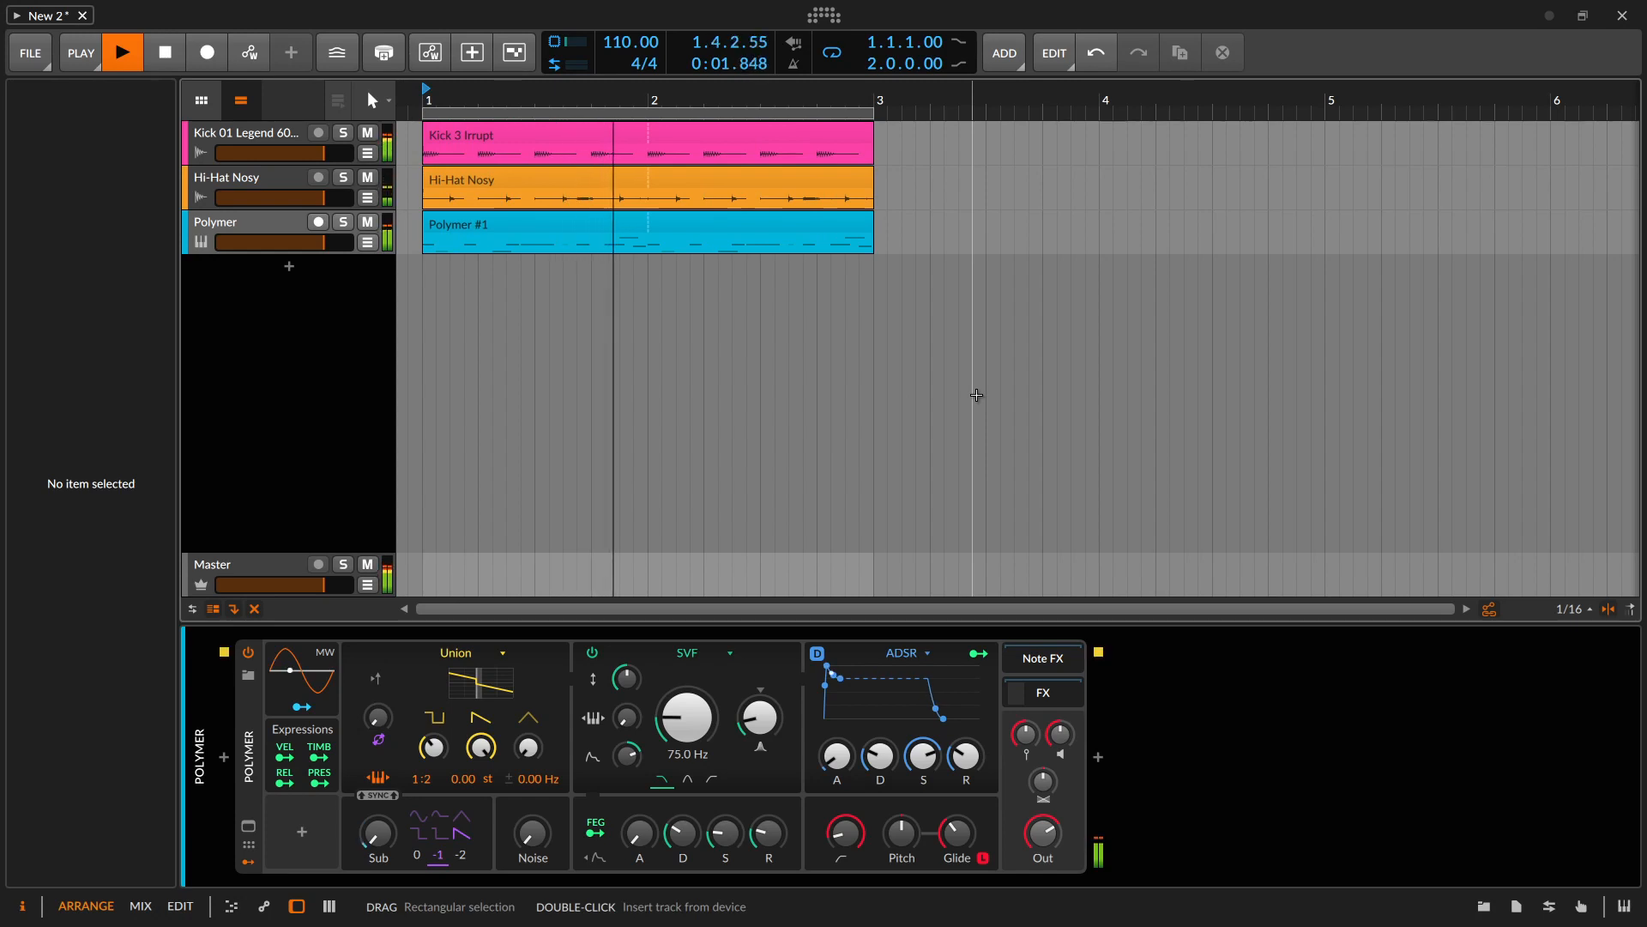
key("space")
left_click(506, 228)
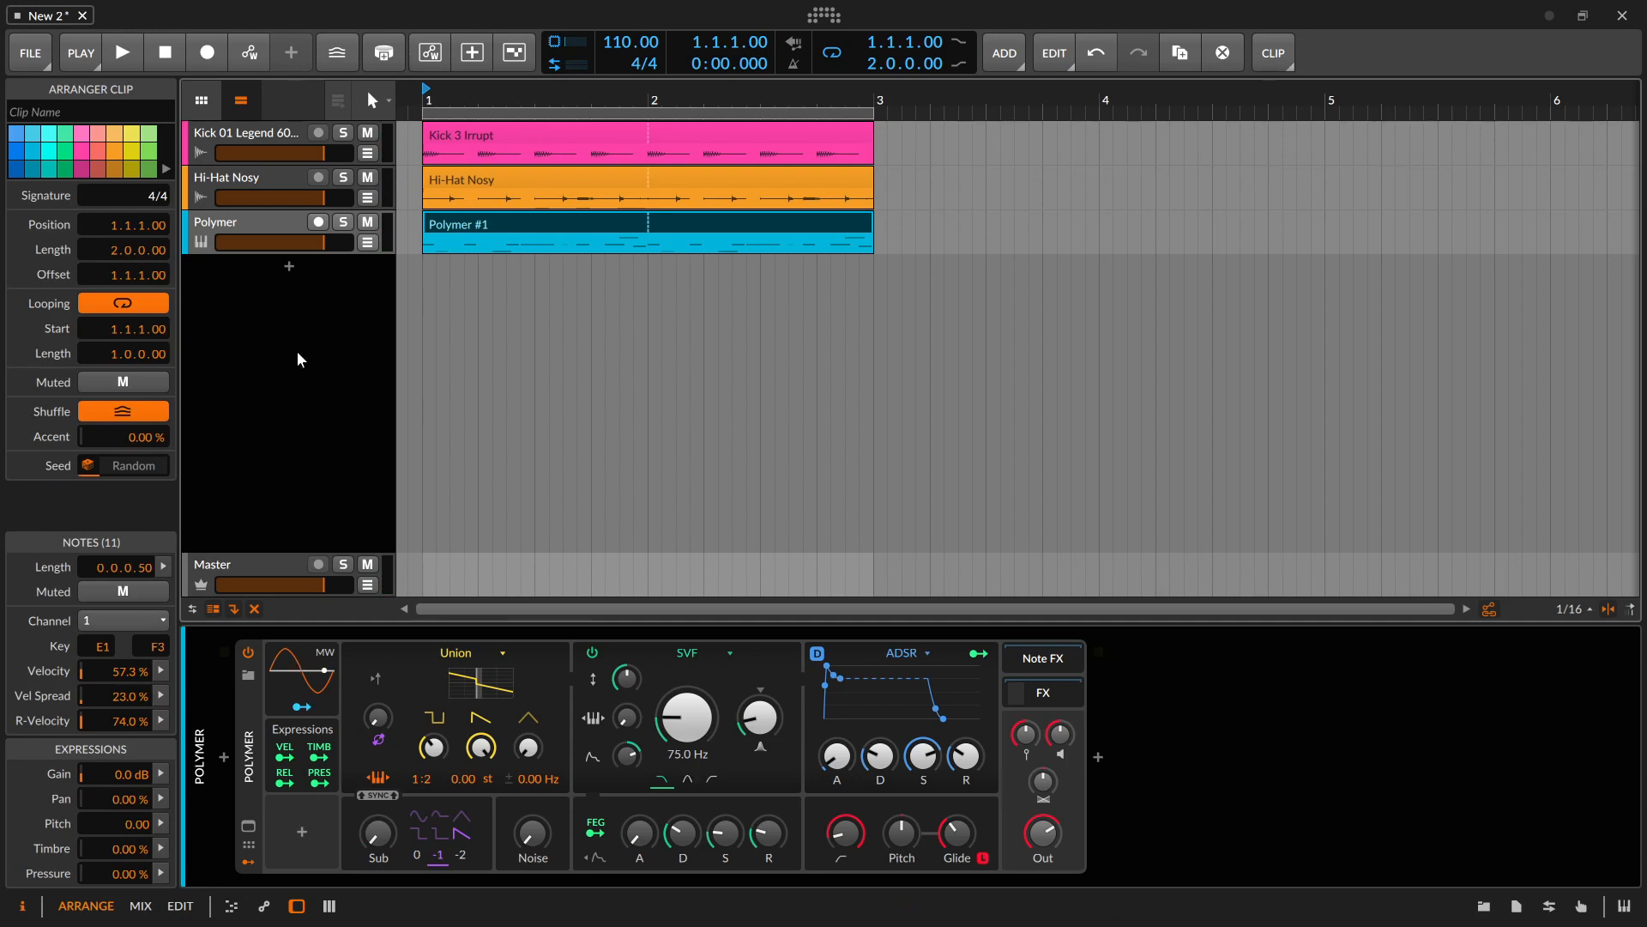
Add an instrument track below Polymer and clear its track colour
right_click(296, 399)
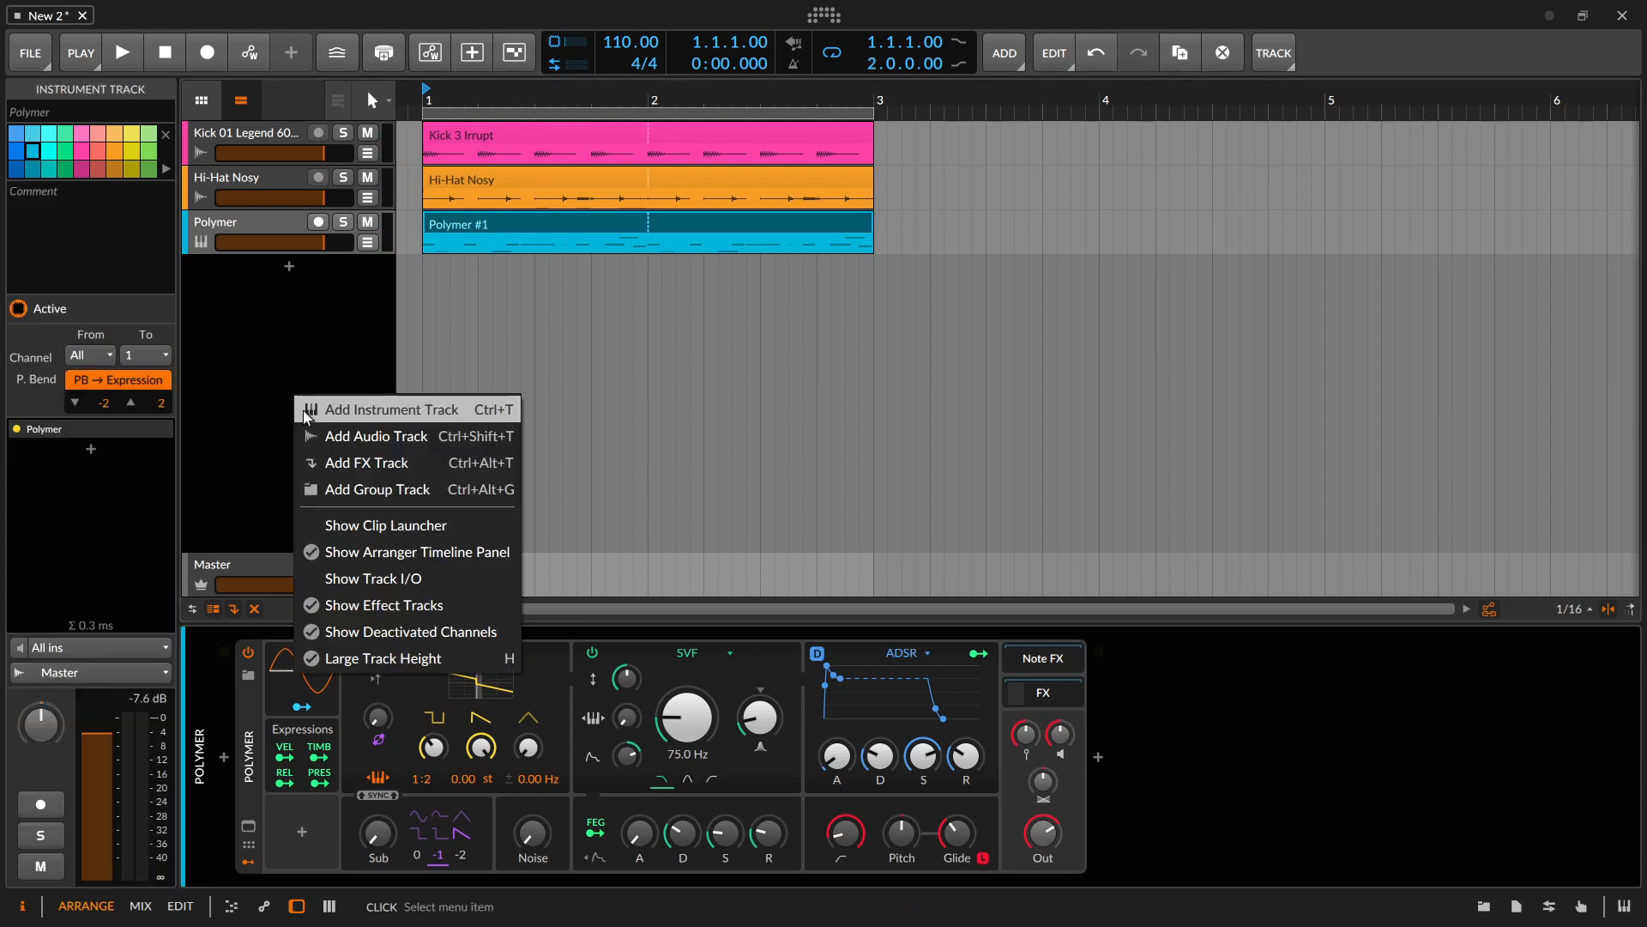
left_click(386, 409)
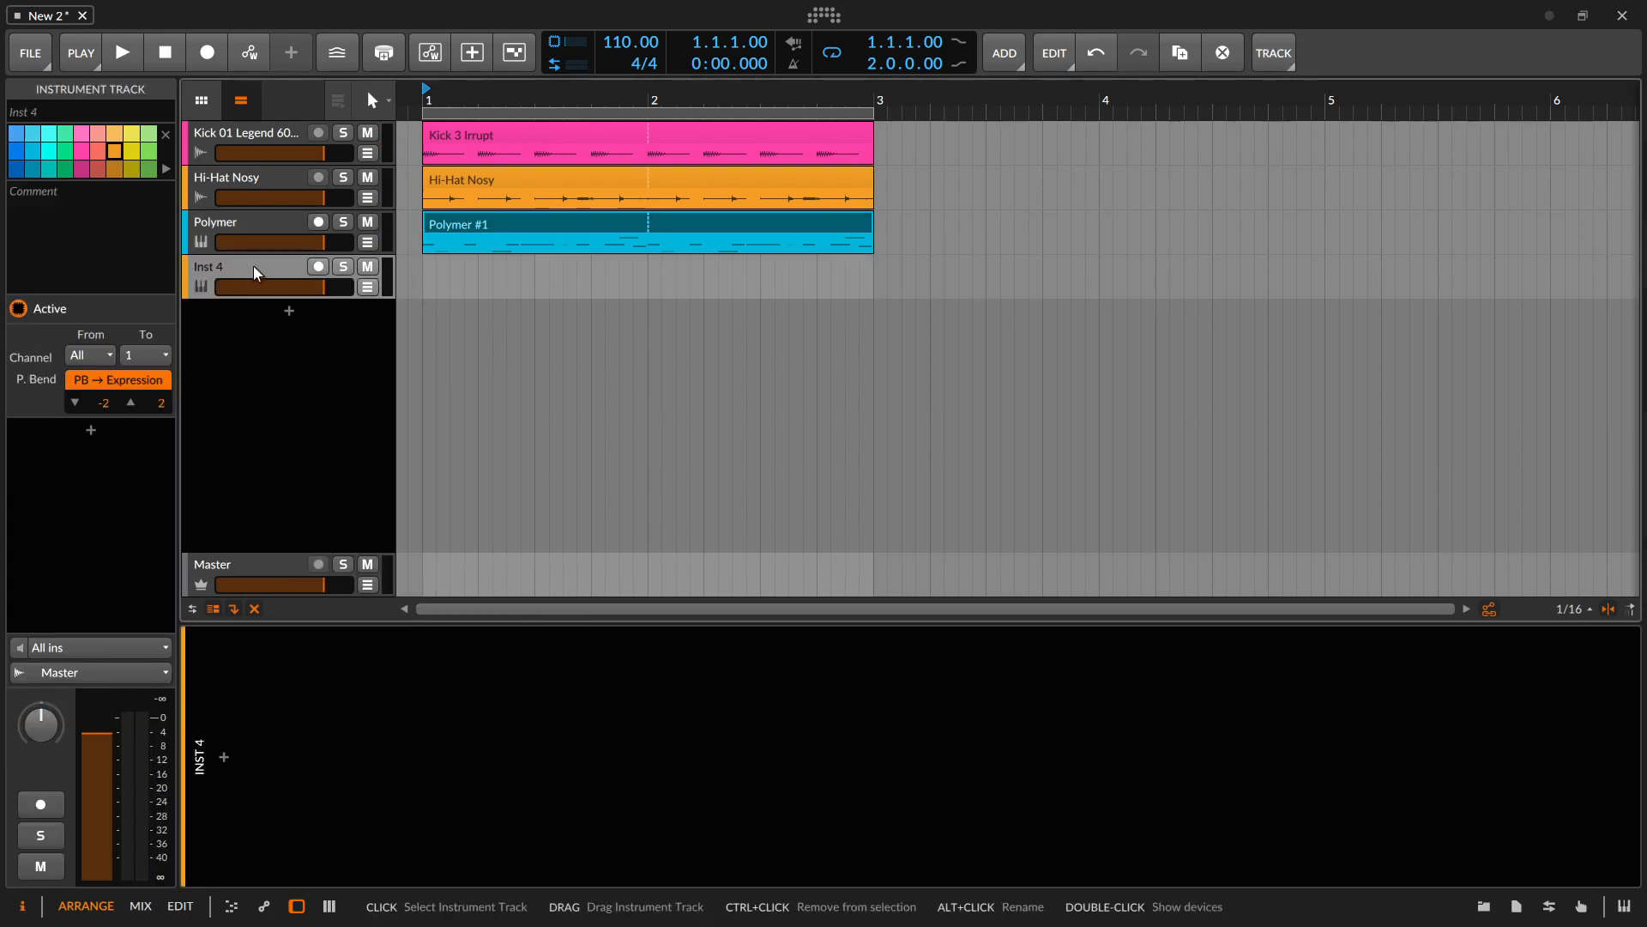
left_click(165, 135)
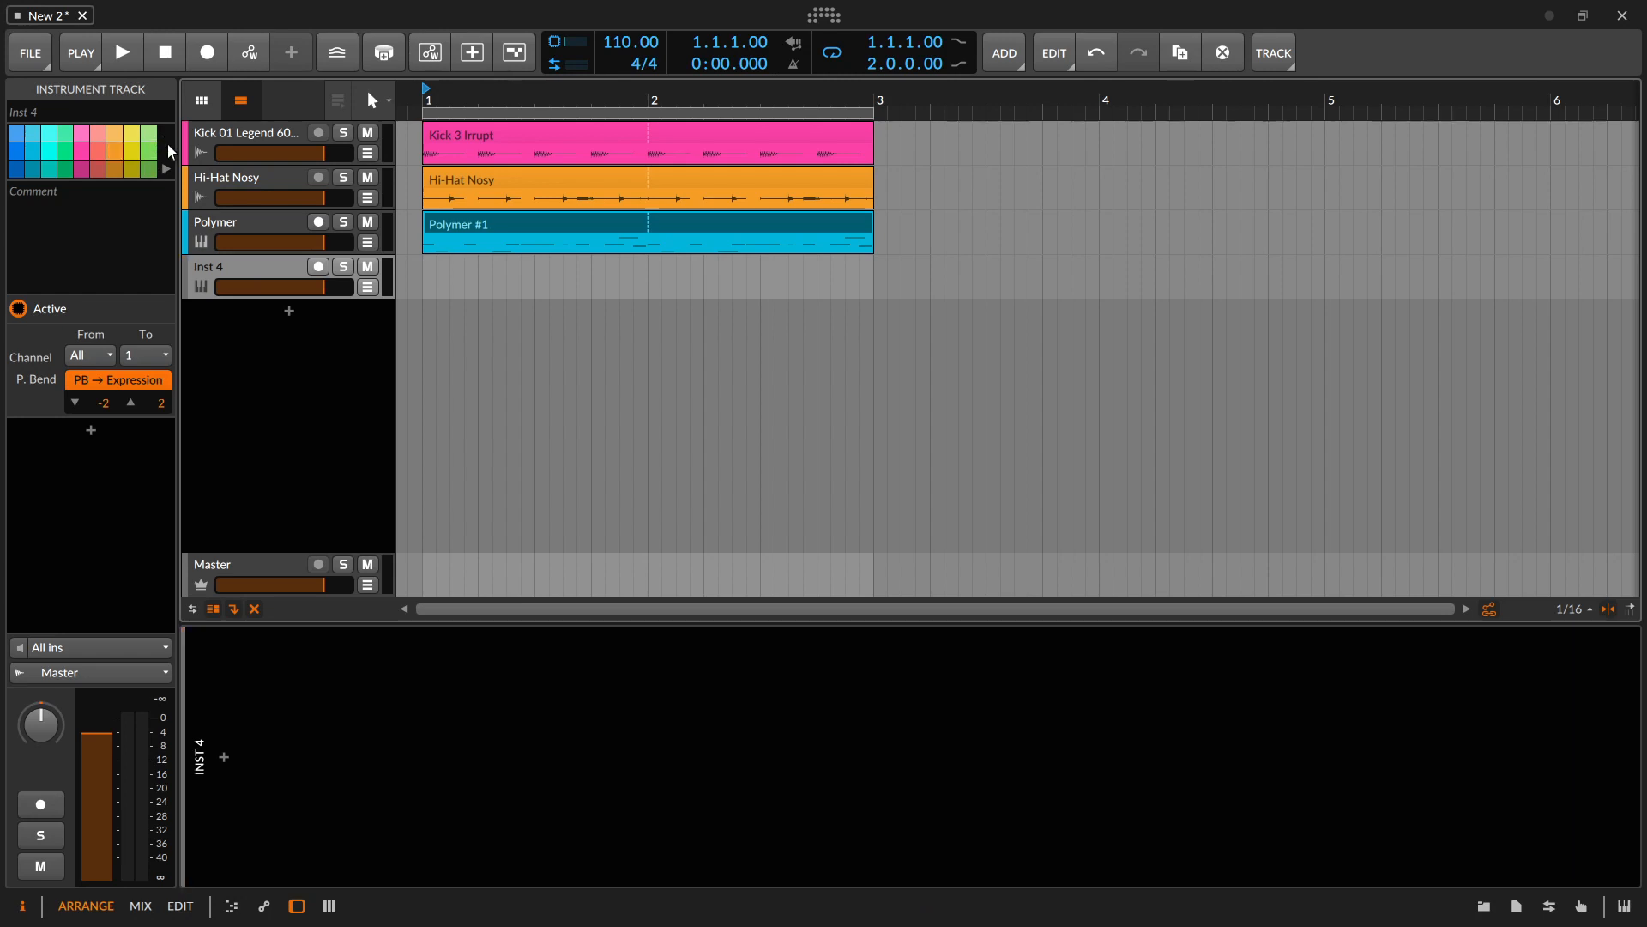
Create a one-bar clip at bar 1 on the new instrument track and draw a C4 note lasting the full bar
double_click(436, 259)
double_click(472, 269)
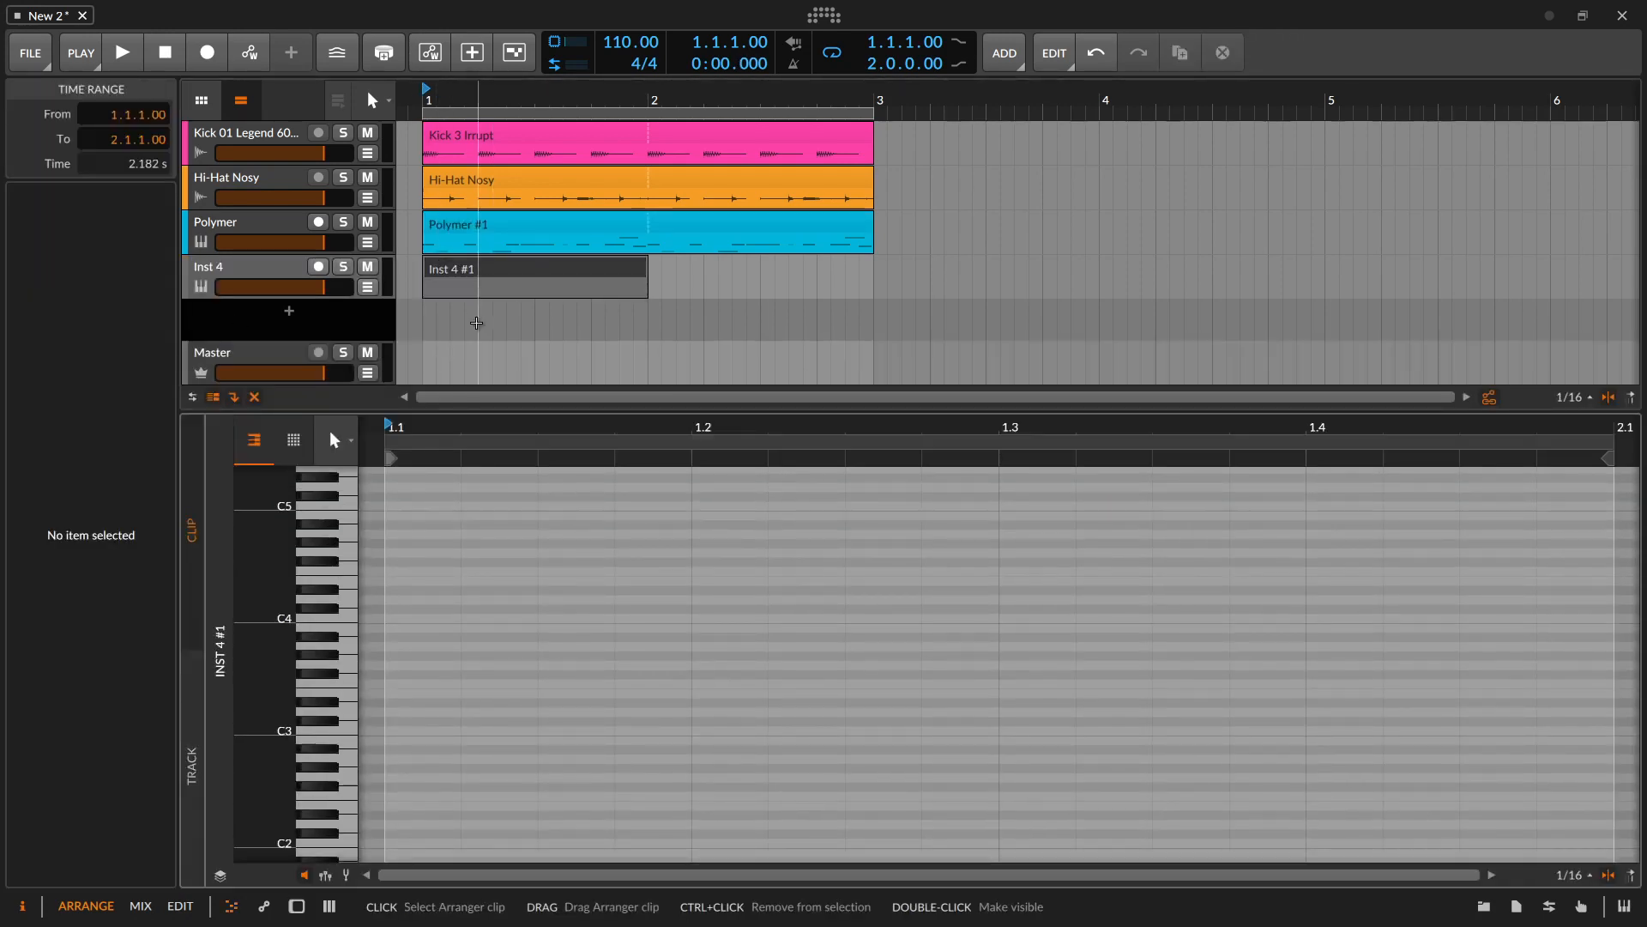
scroll(442, 673, "up", 2)
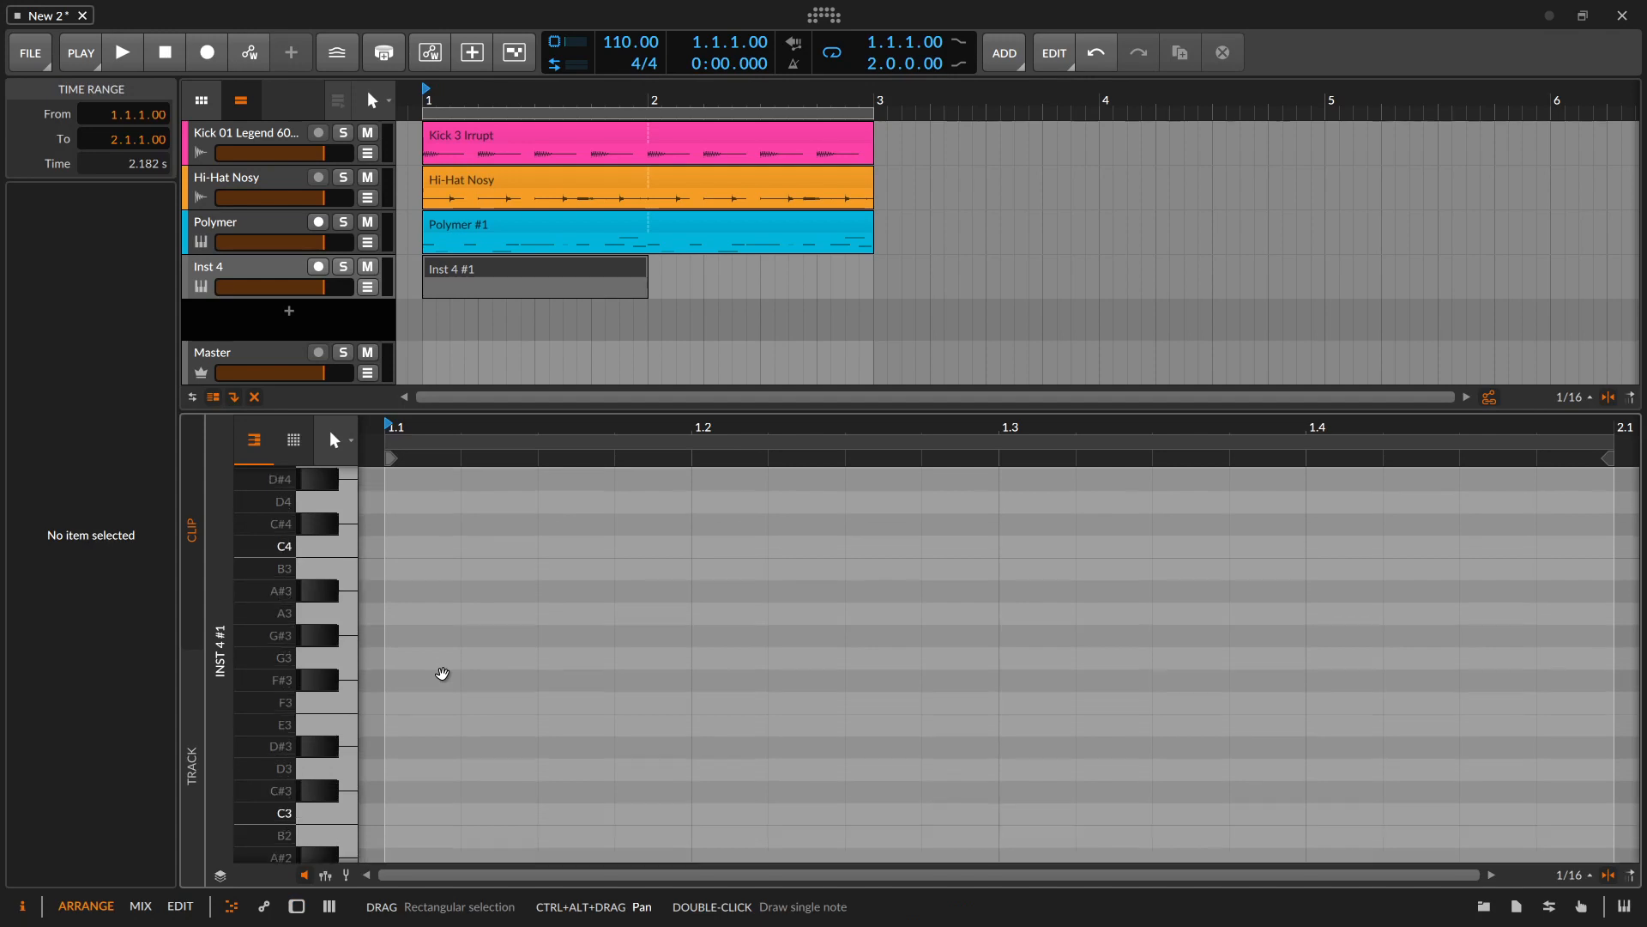
left_click(410, 526)
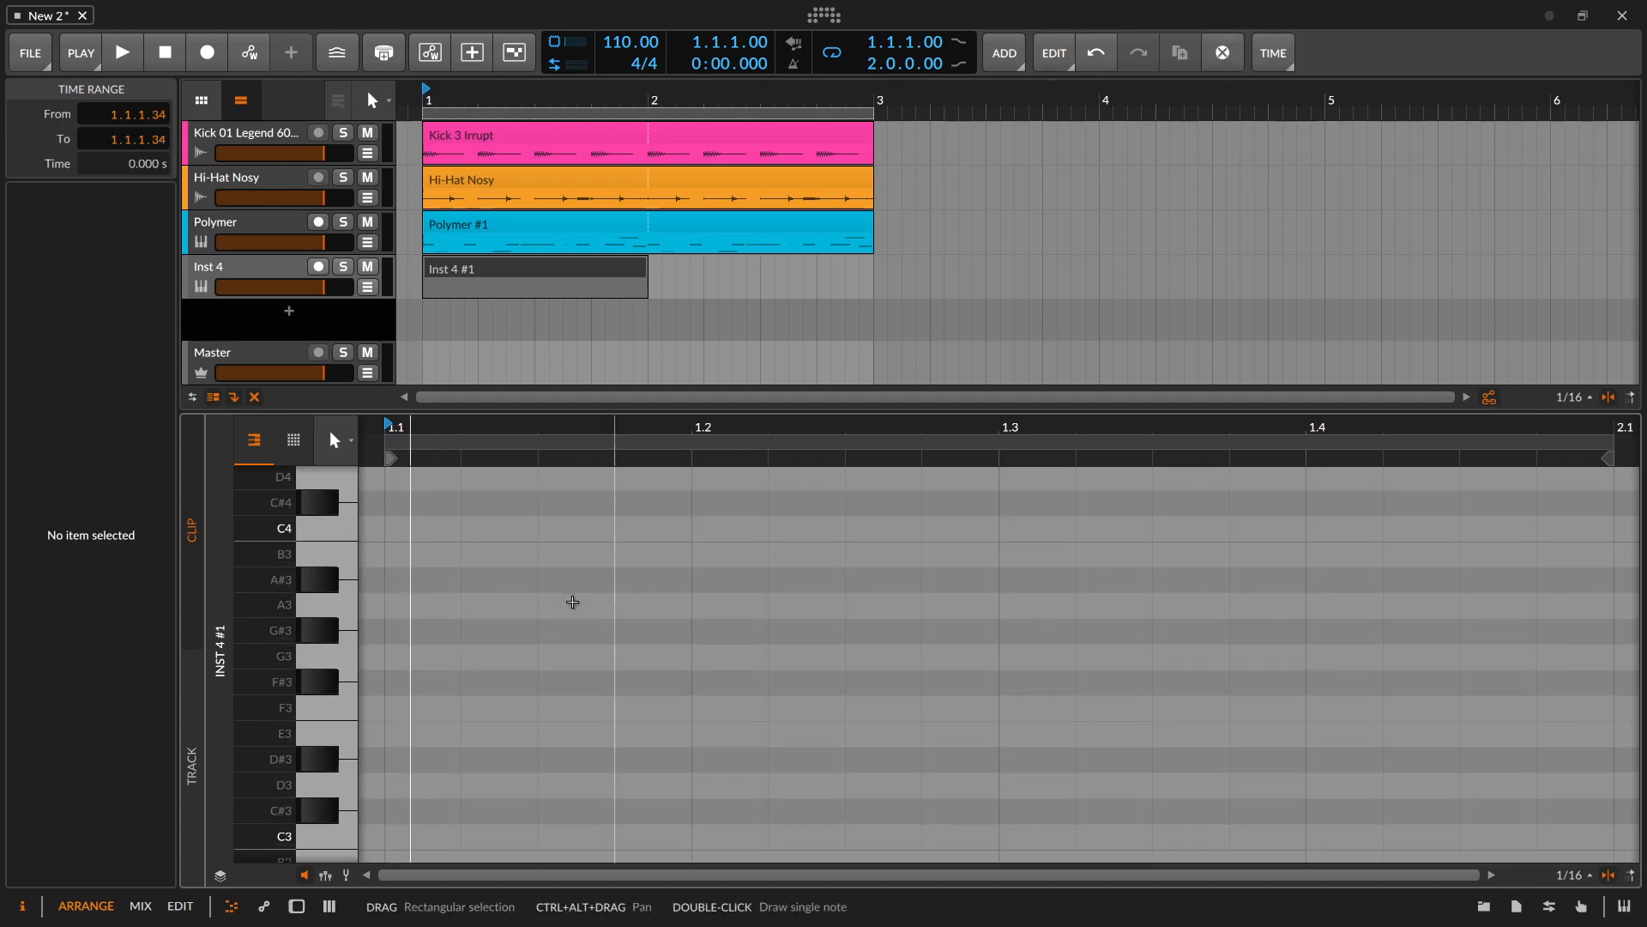
double_click(426, 526)
key("shift+Right")
key("shift+Right")
key("shift+Right")
key("shift+Right")
key("shift+Right")
key("shift+Right")
key("shift+Right")
key("shift+Right")
key("shift+Right")
key("shift+Right")
key("shift+Right")
key("shift+Right")
key("shift+Right")
key("shift+Right")
key("shift+Right")
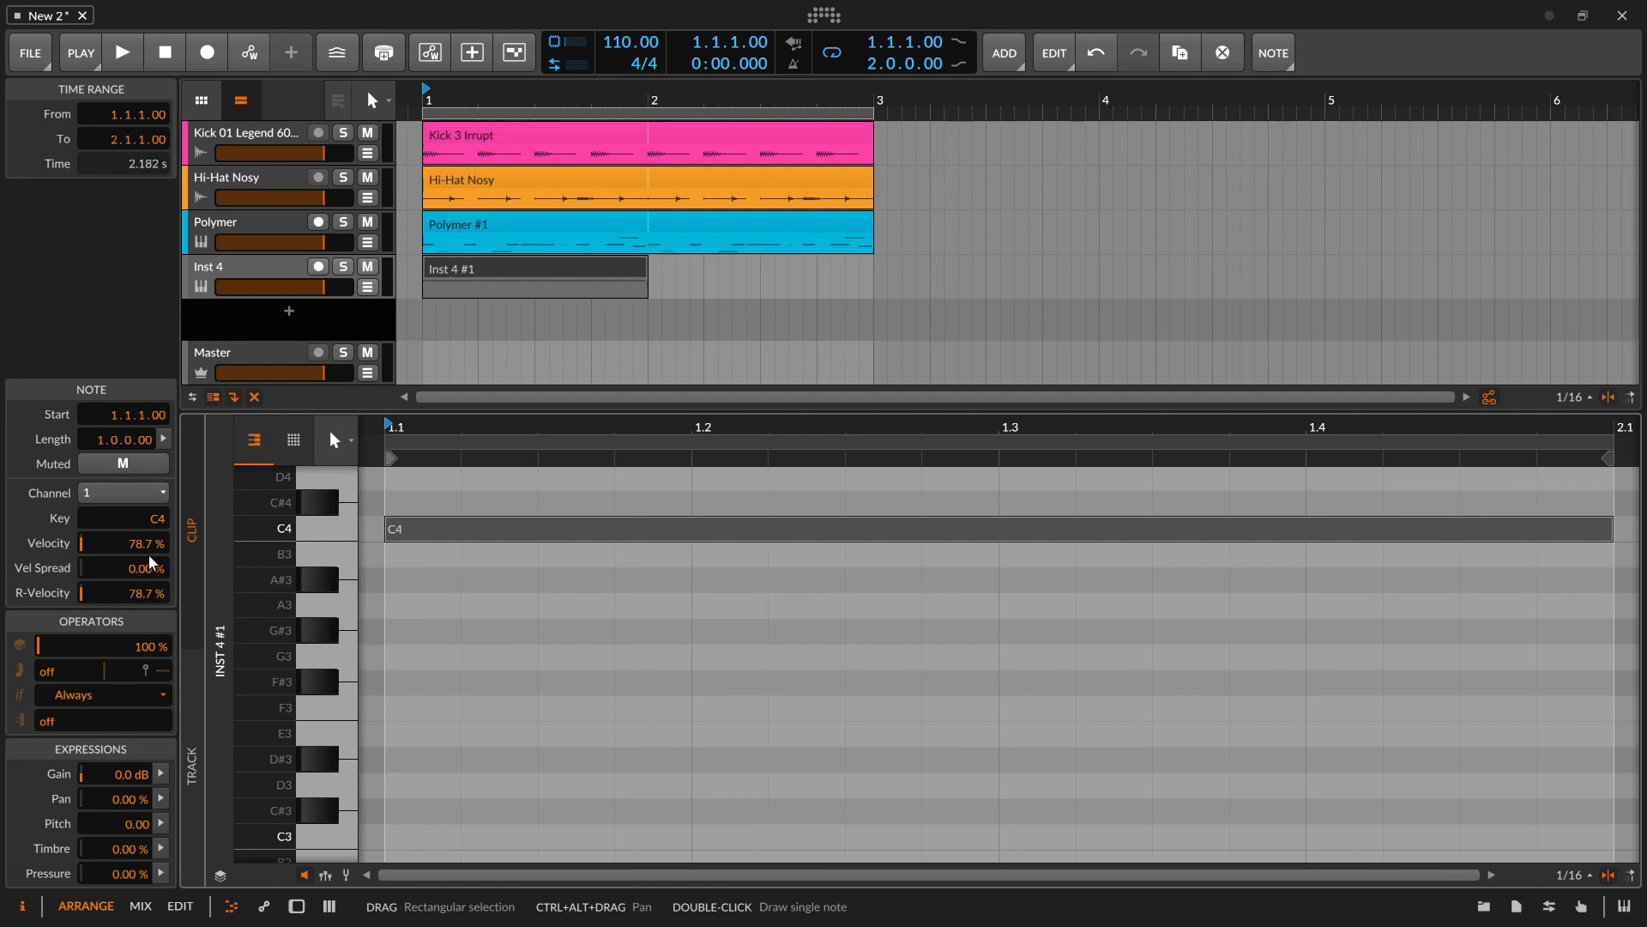
Insert the DC Offset audio effect into the new instrument track's empty device chain
key("d")
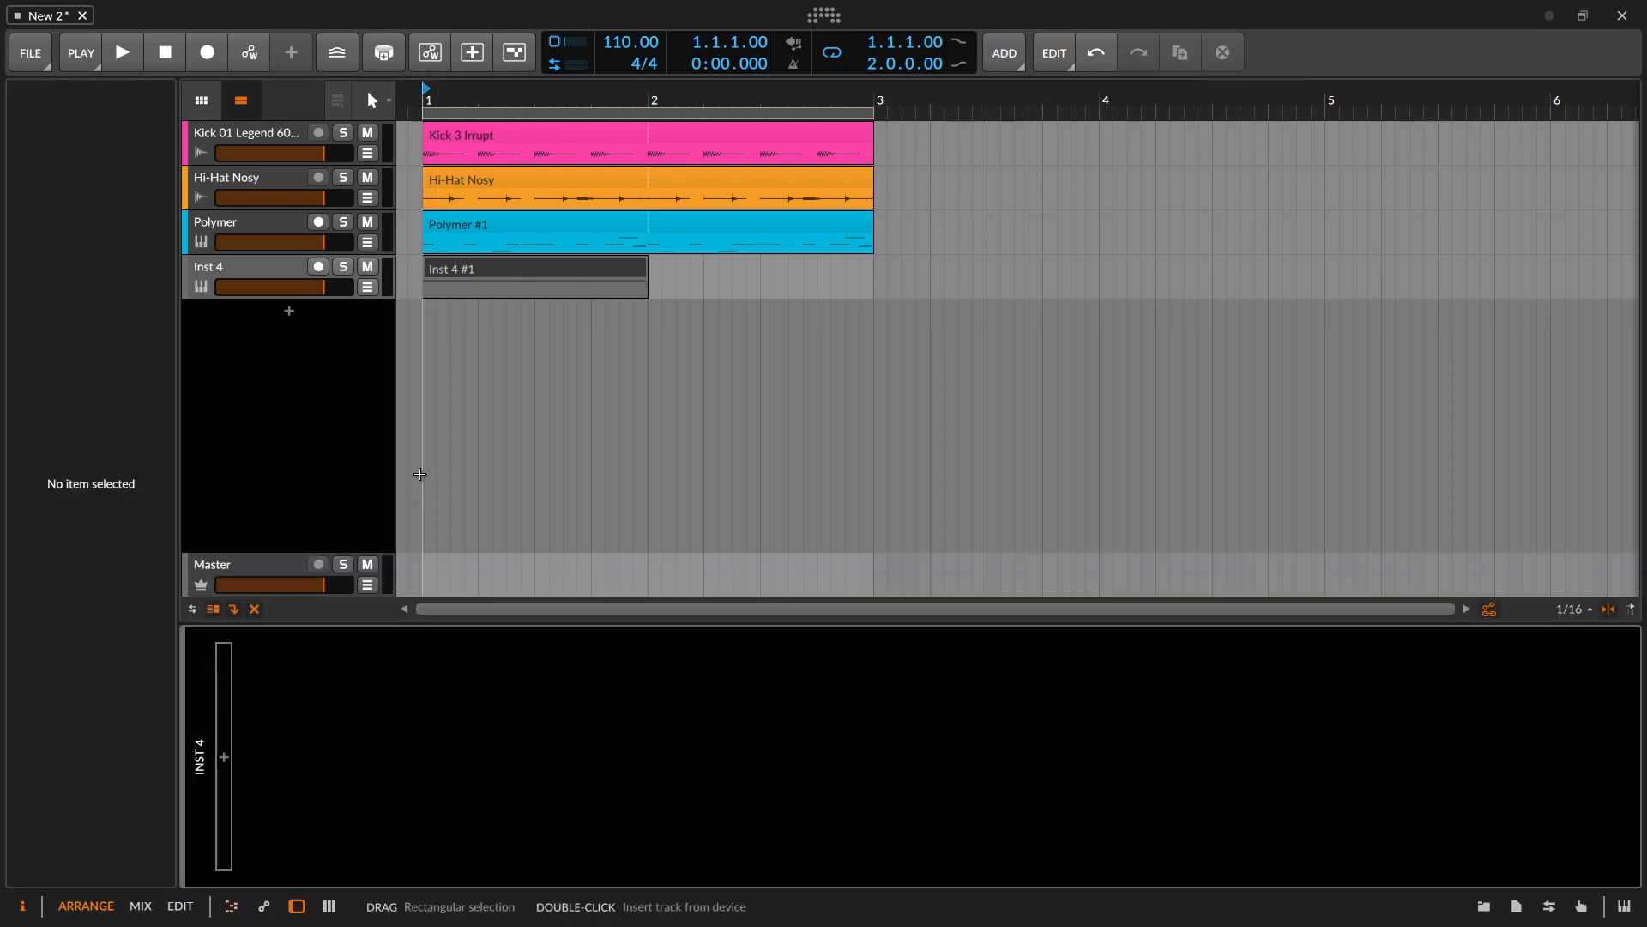
left_click(267, 266)
left_click(228, 766)
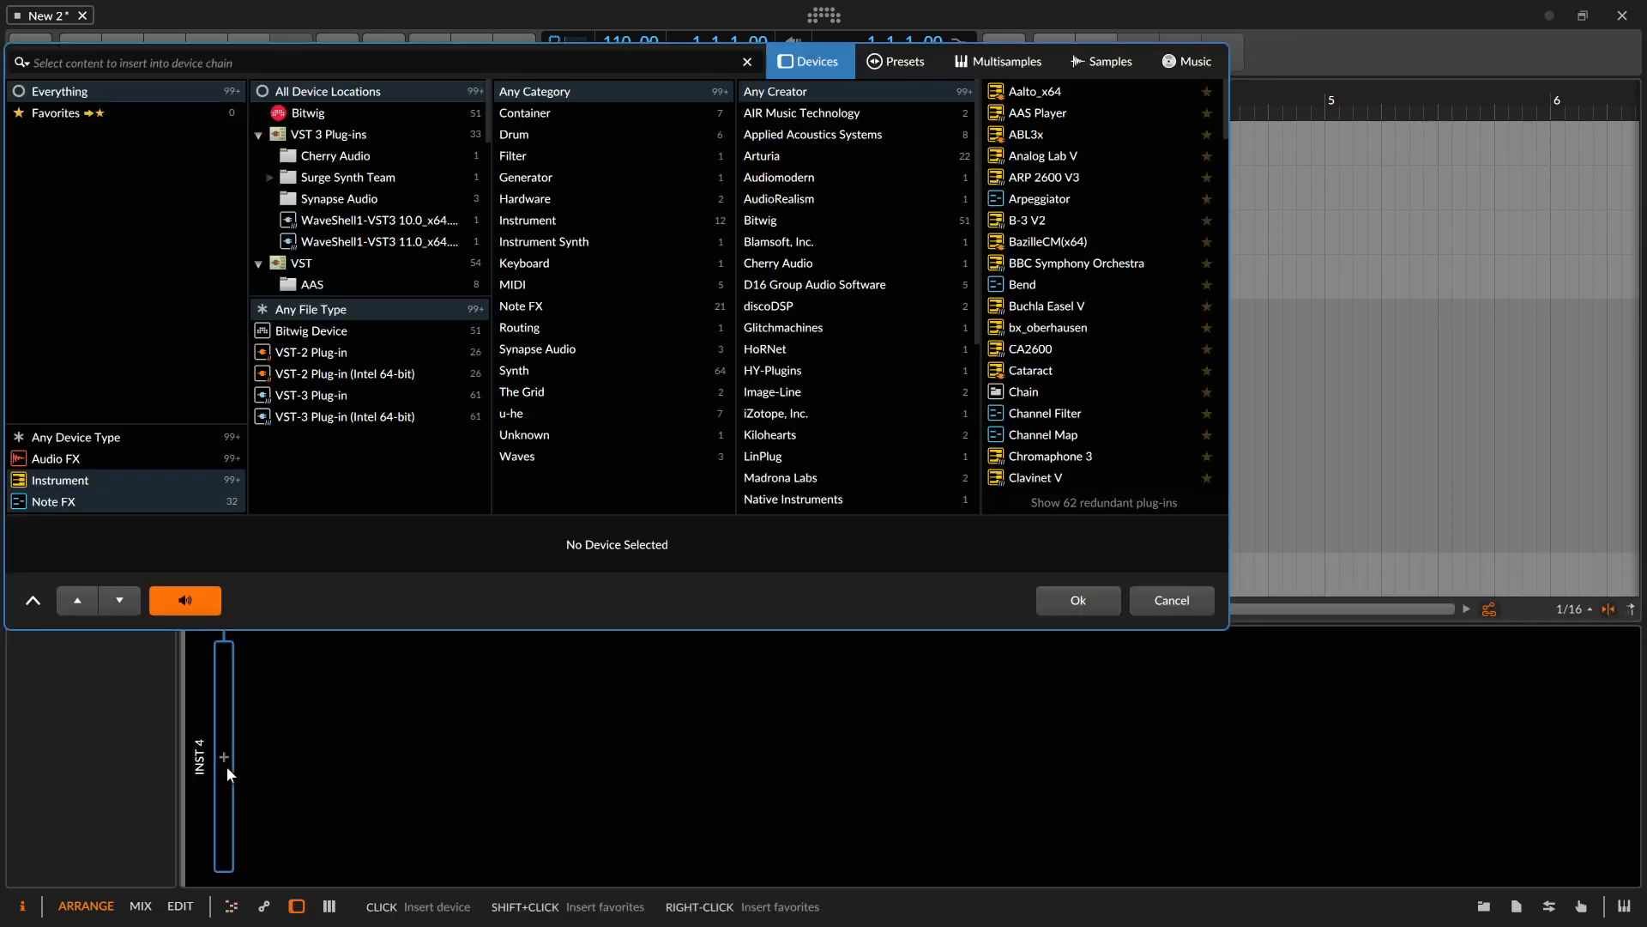
left_click(58, 458)
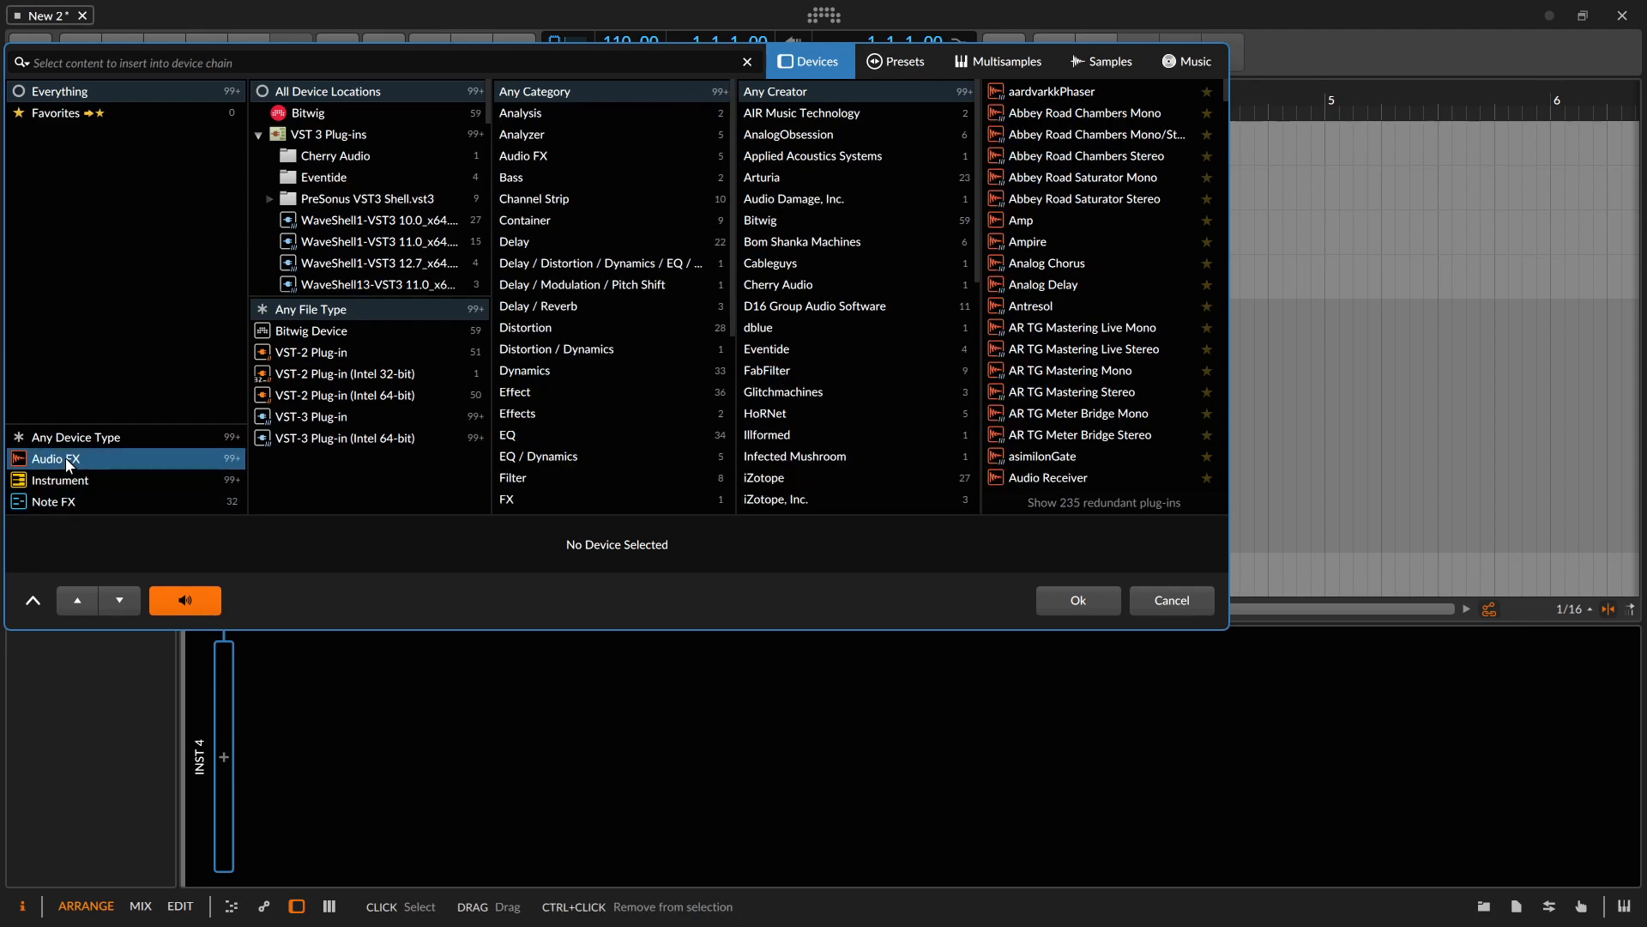
left_click(338, 63)
type("dc")
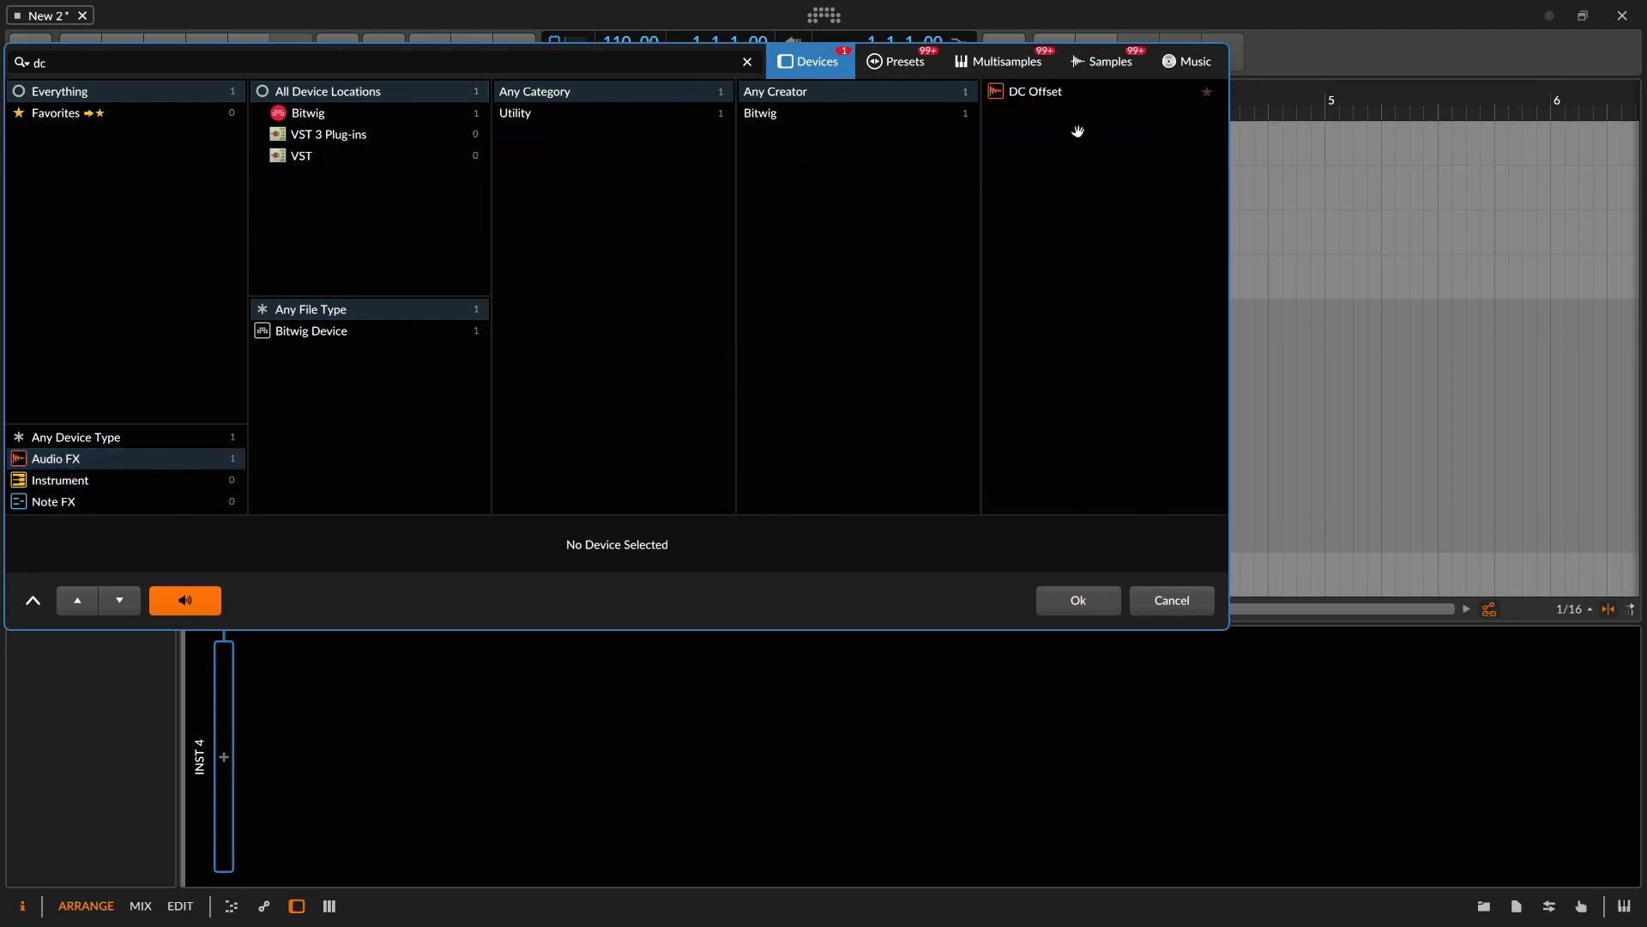
left_click(1055, 92)
left_click(1085, 600)
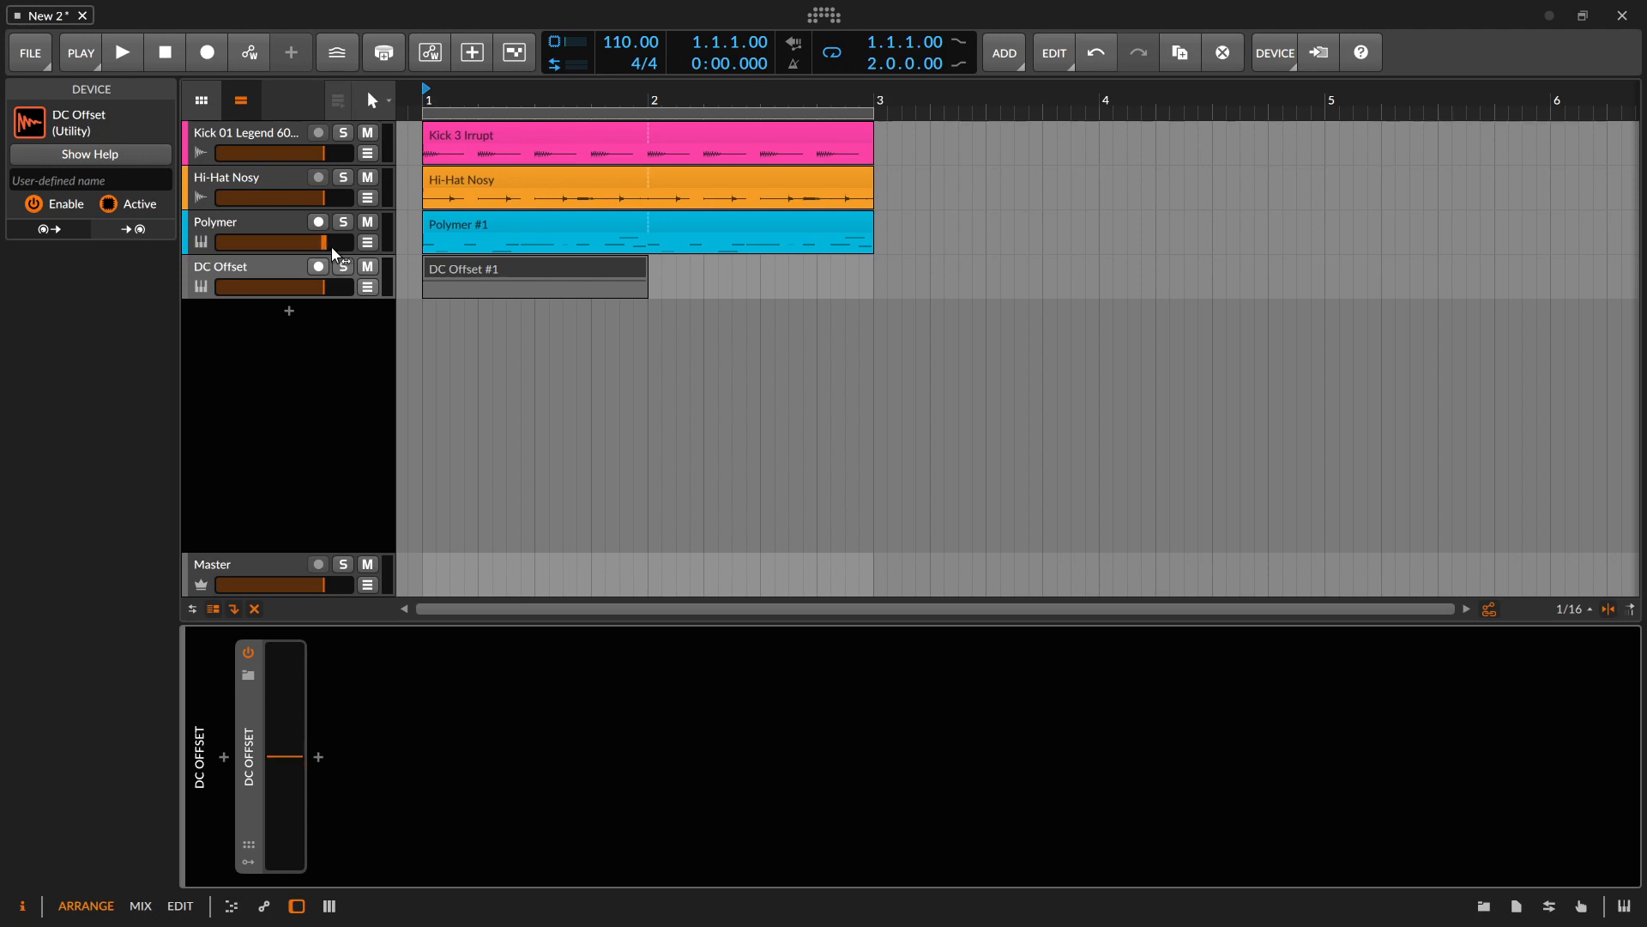
Solo the DC Offset track and raise its DC value to 0.40
left_click(343, 266)
left_click_drag(286, 759, 287, 710)
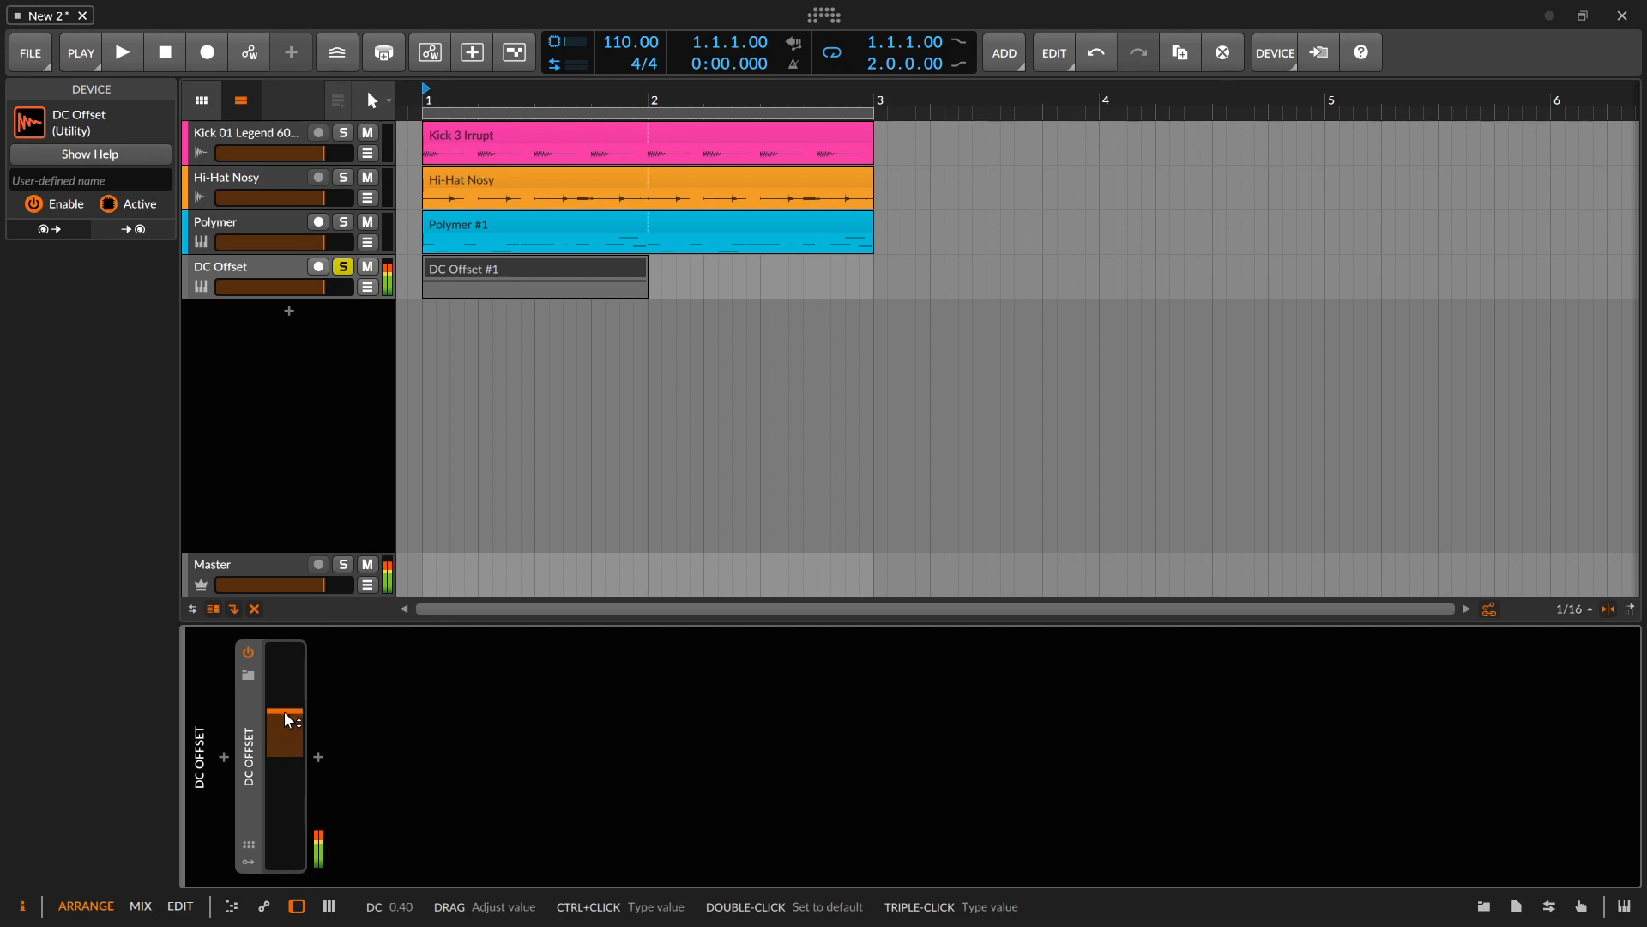
Return the DC value to 0.00, and add a Tool device after DC Offset with its volume set to -Inf dB
left_click_drag(285, 712, 285, 825)
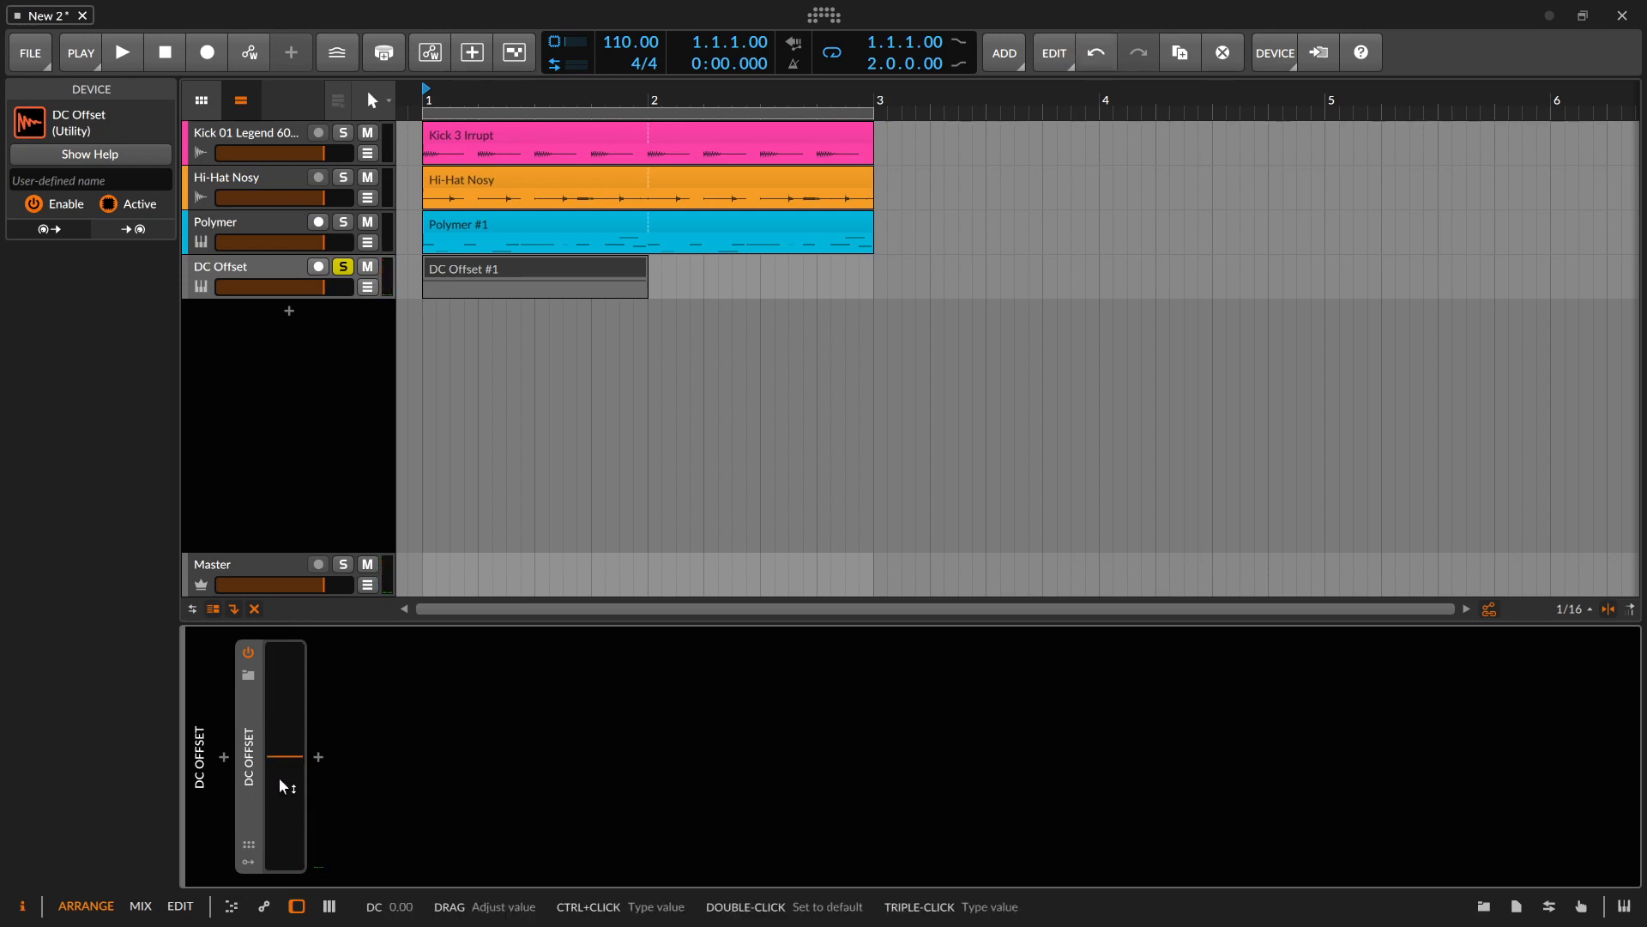
left_click(326, 759)
type("tool")
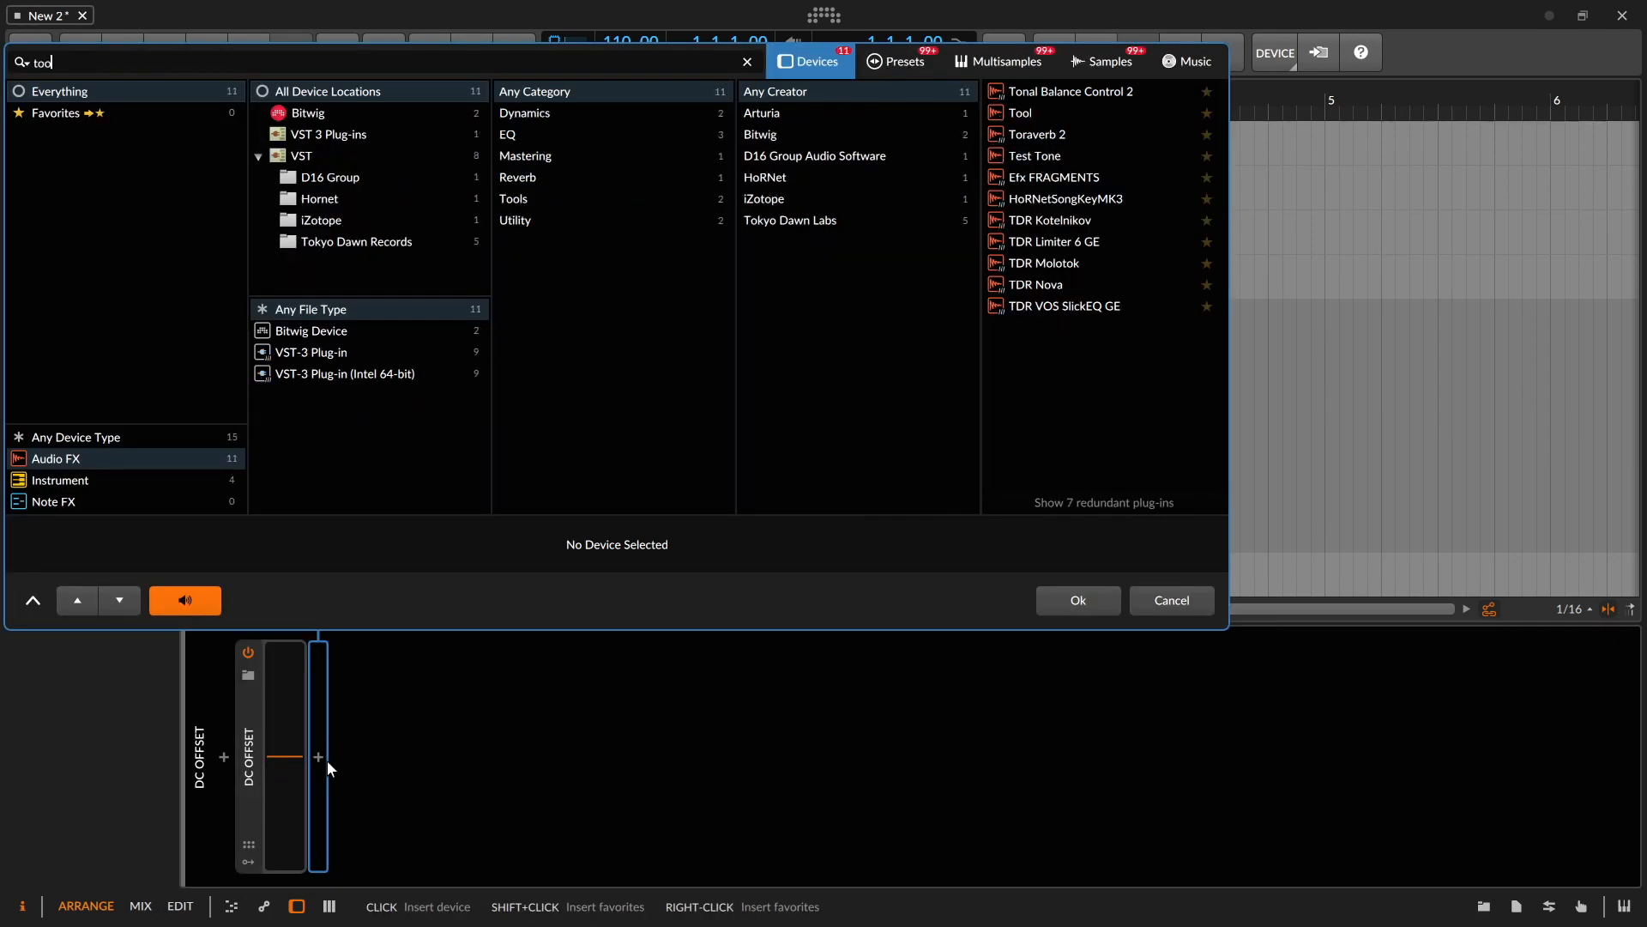
key("Down")
key("Return")
left_click_drag(400, 721, 400, 798)
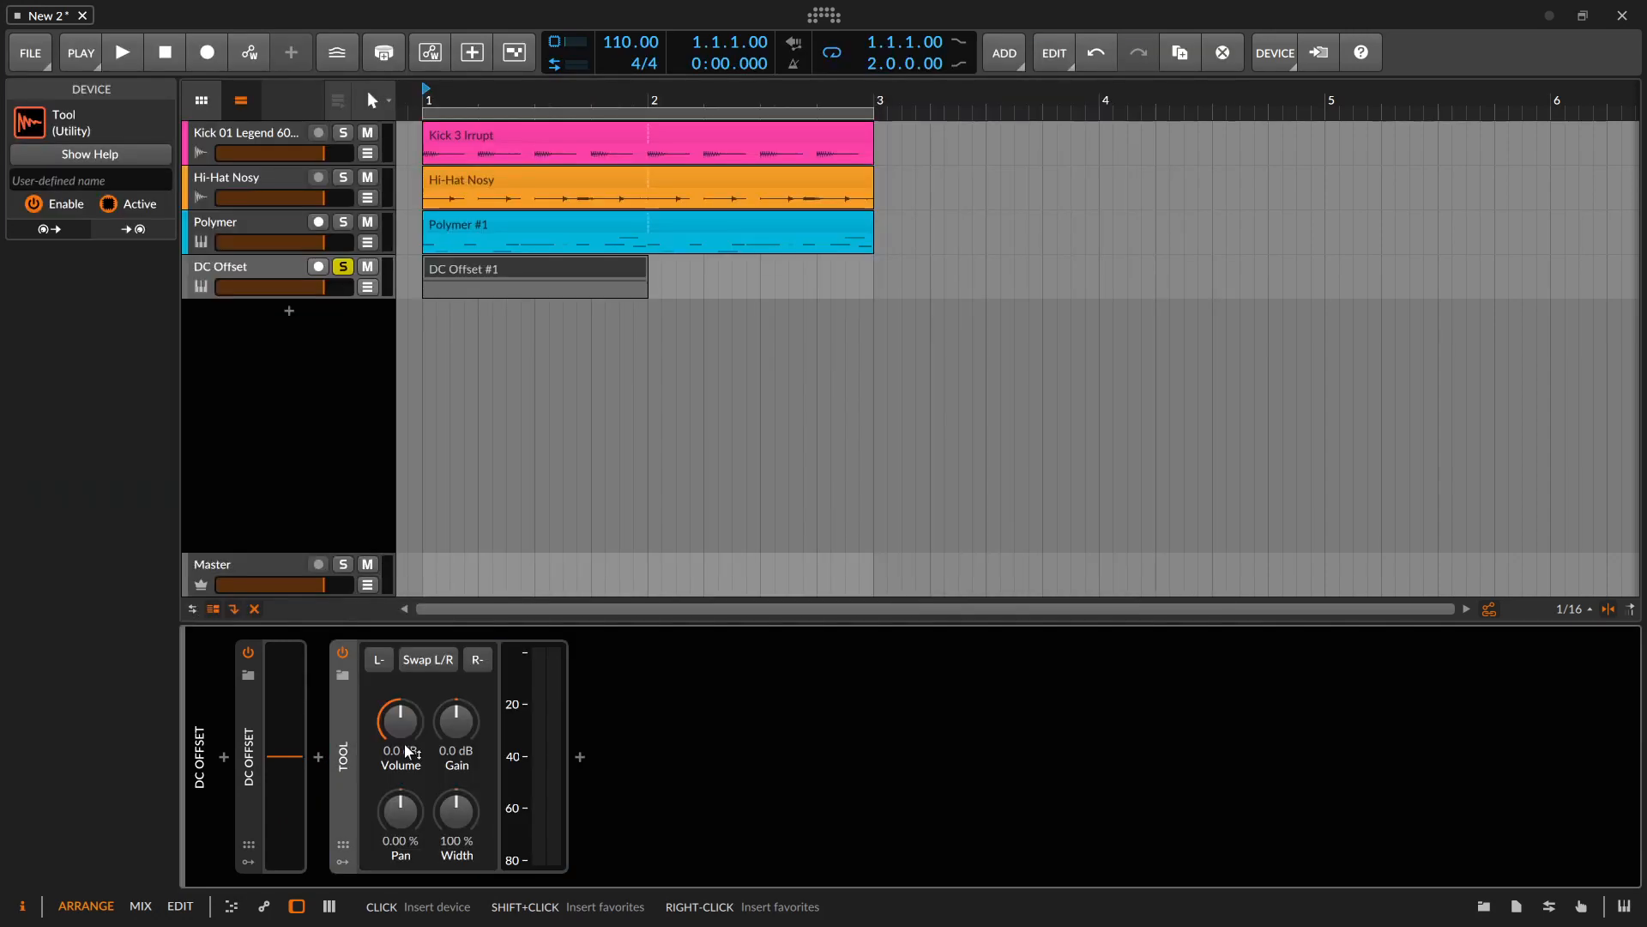
Add a Classic LFO modulator to the DC Offset device and show its detailed settings
left_click(254, 734)
left_click(250, 861)
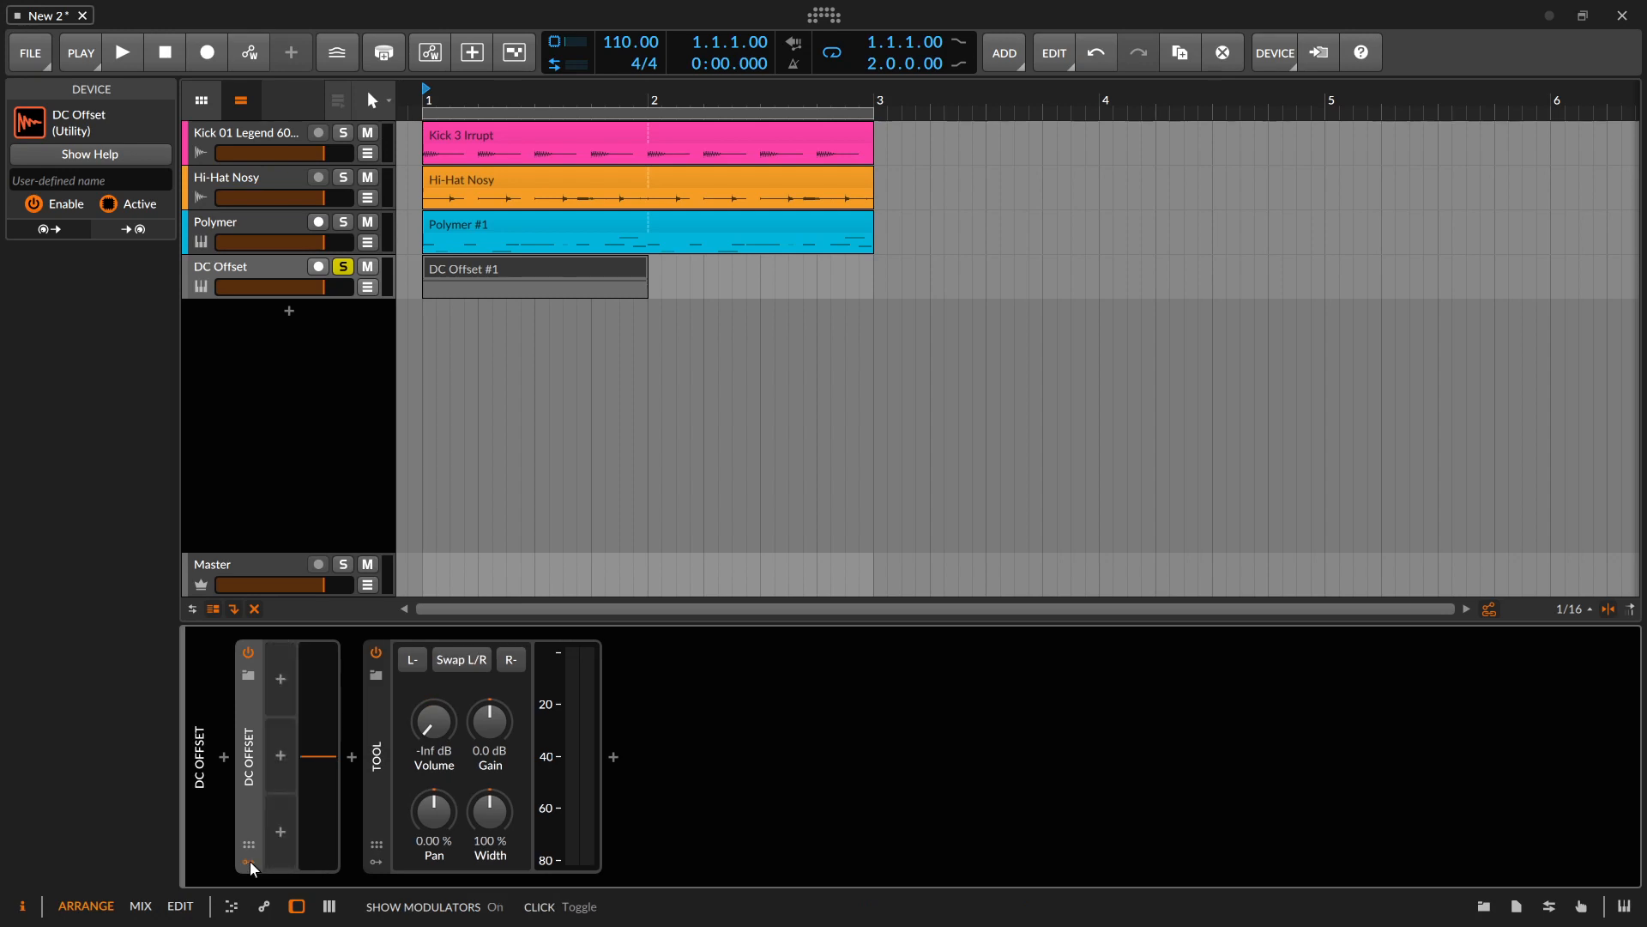
left_click(278, 675)
type("cla")
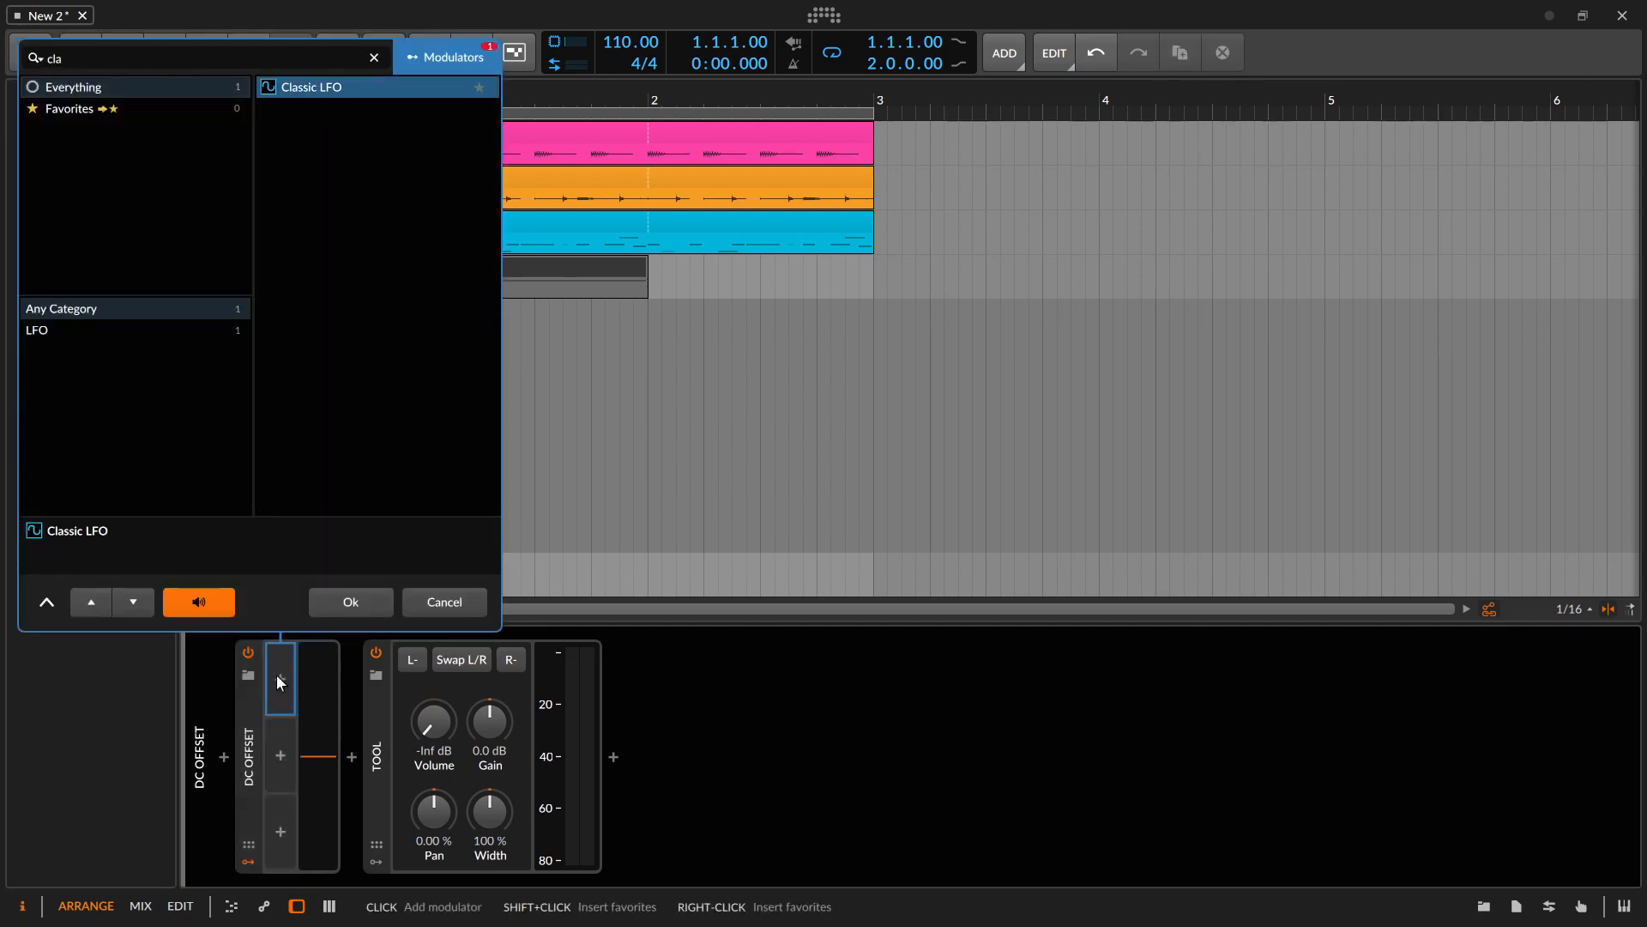
key("Return")
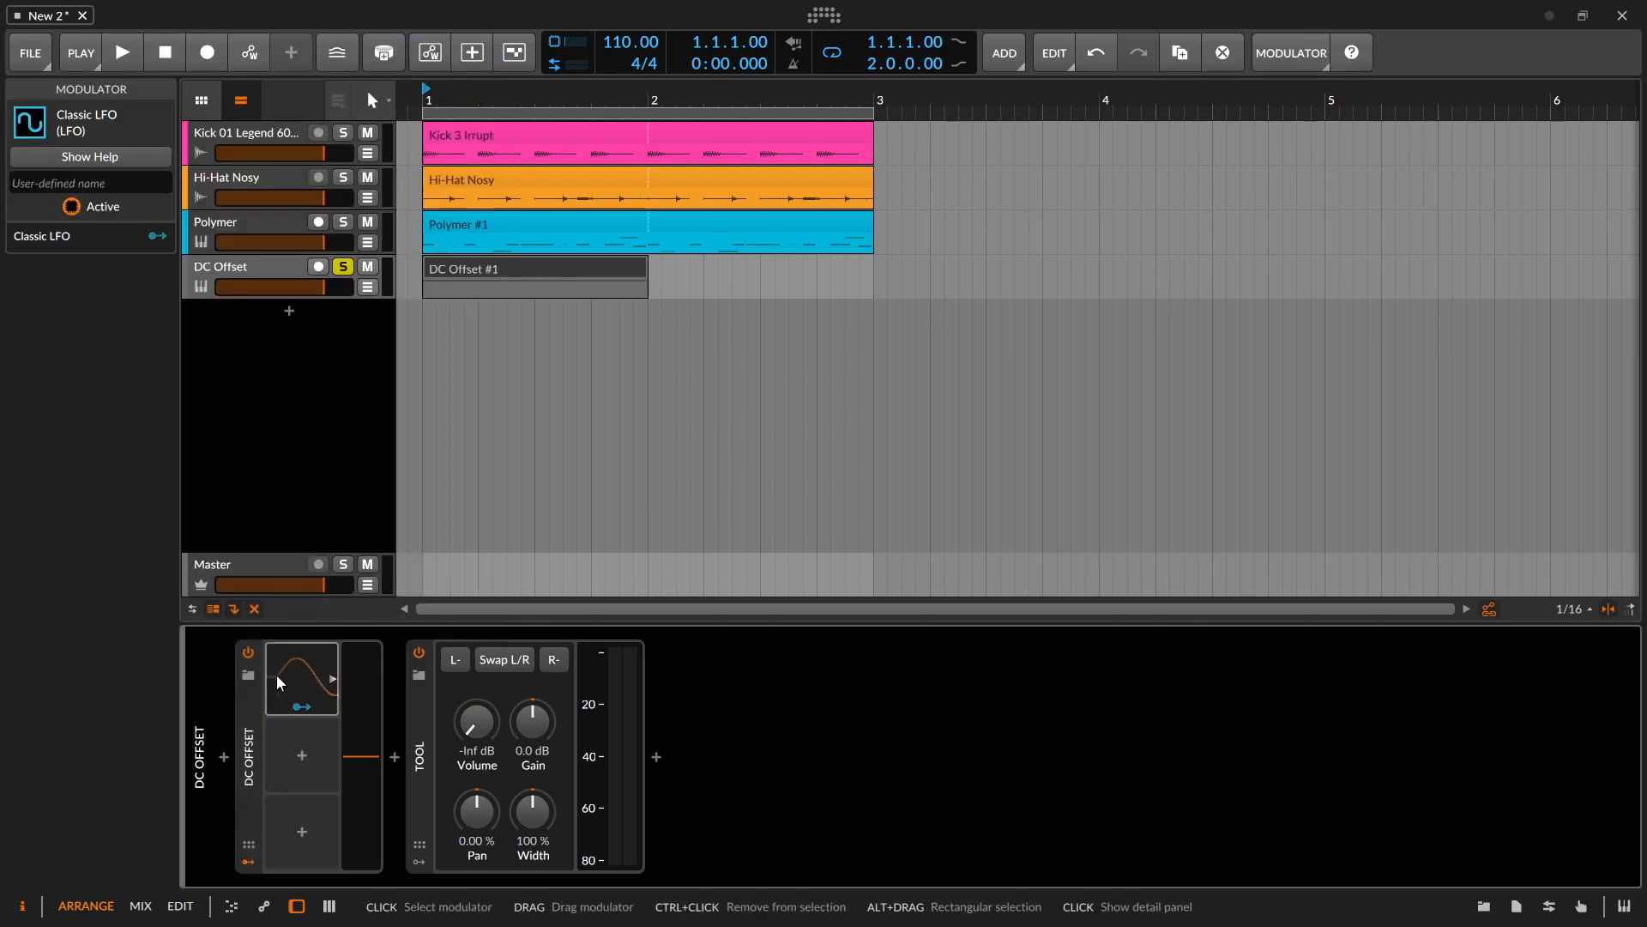
left_click(286, 680)
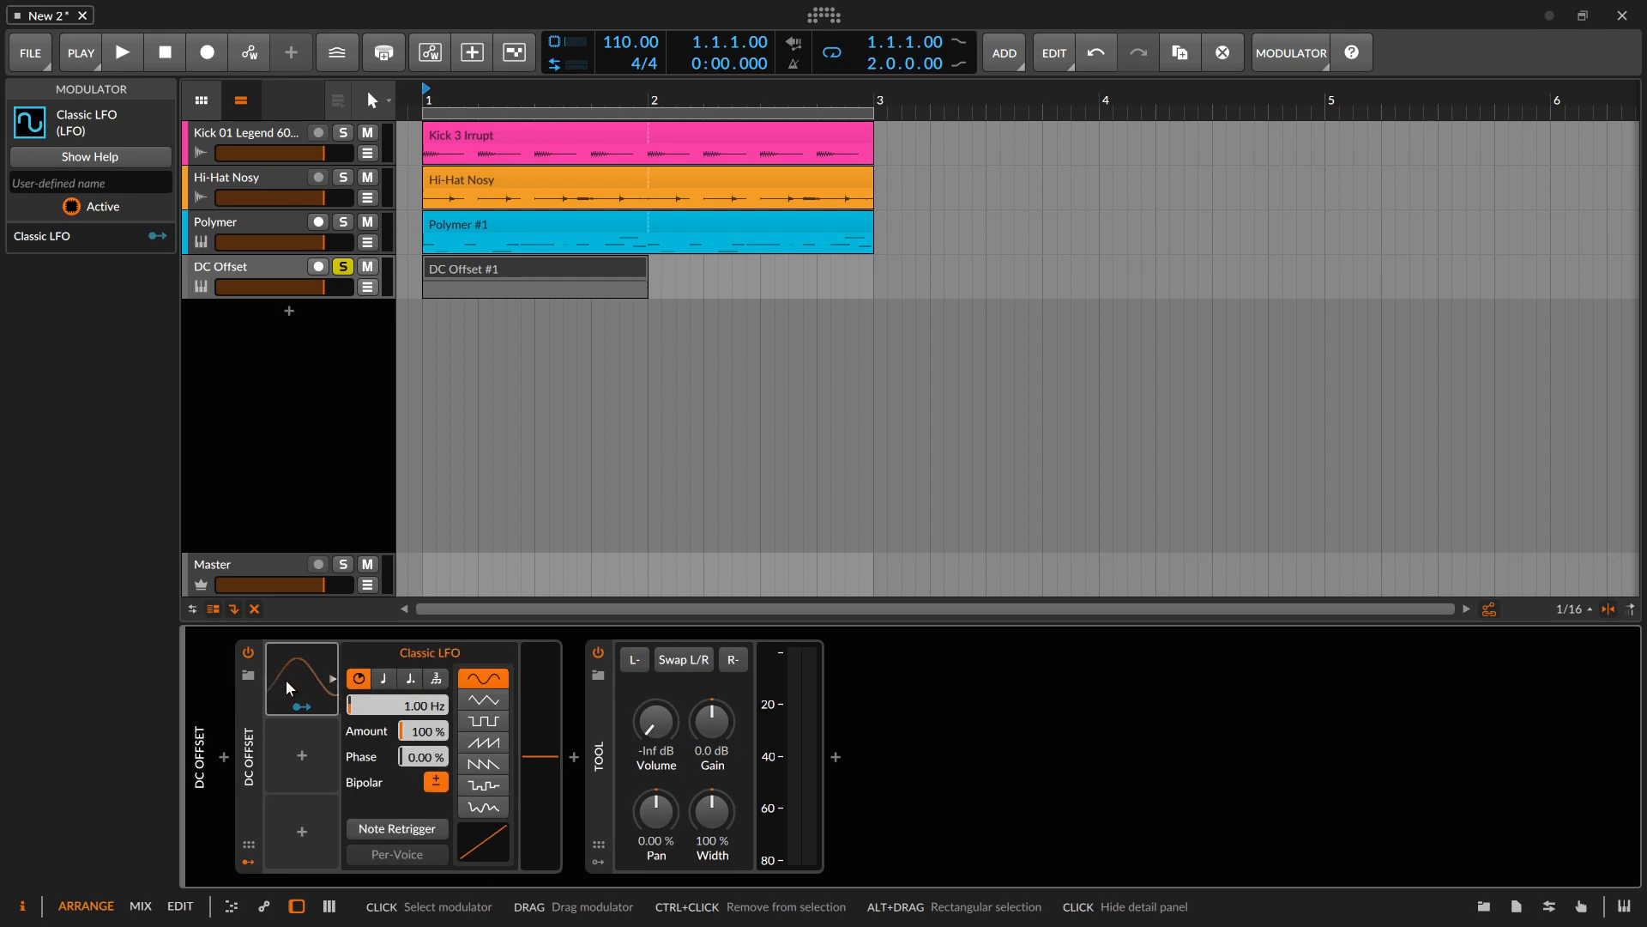
Set the Classic LFO to a tempo-synced 1/1 timebase and enable Note Retrigger
left_click(383, 678)
left_click(405, 702)
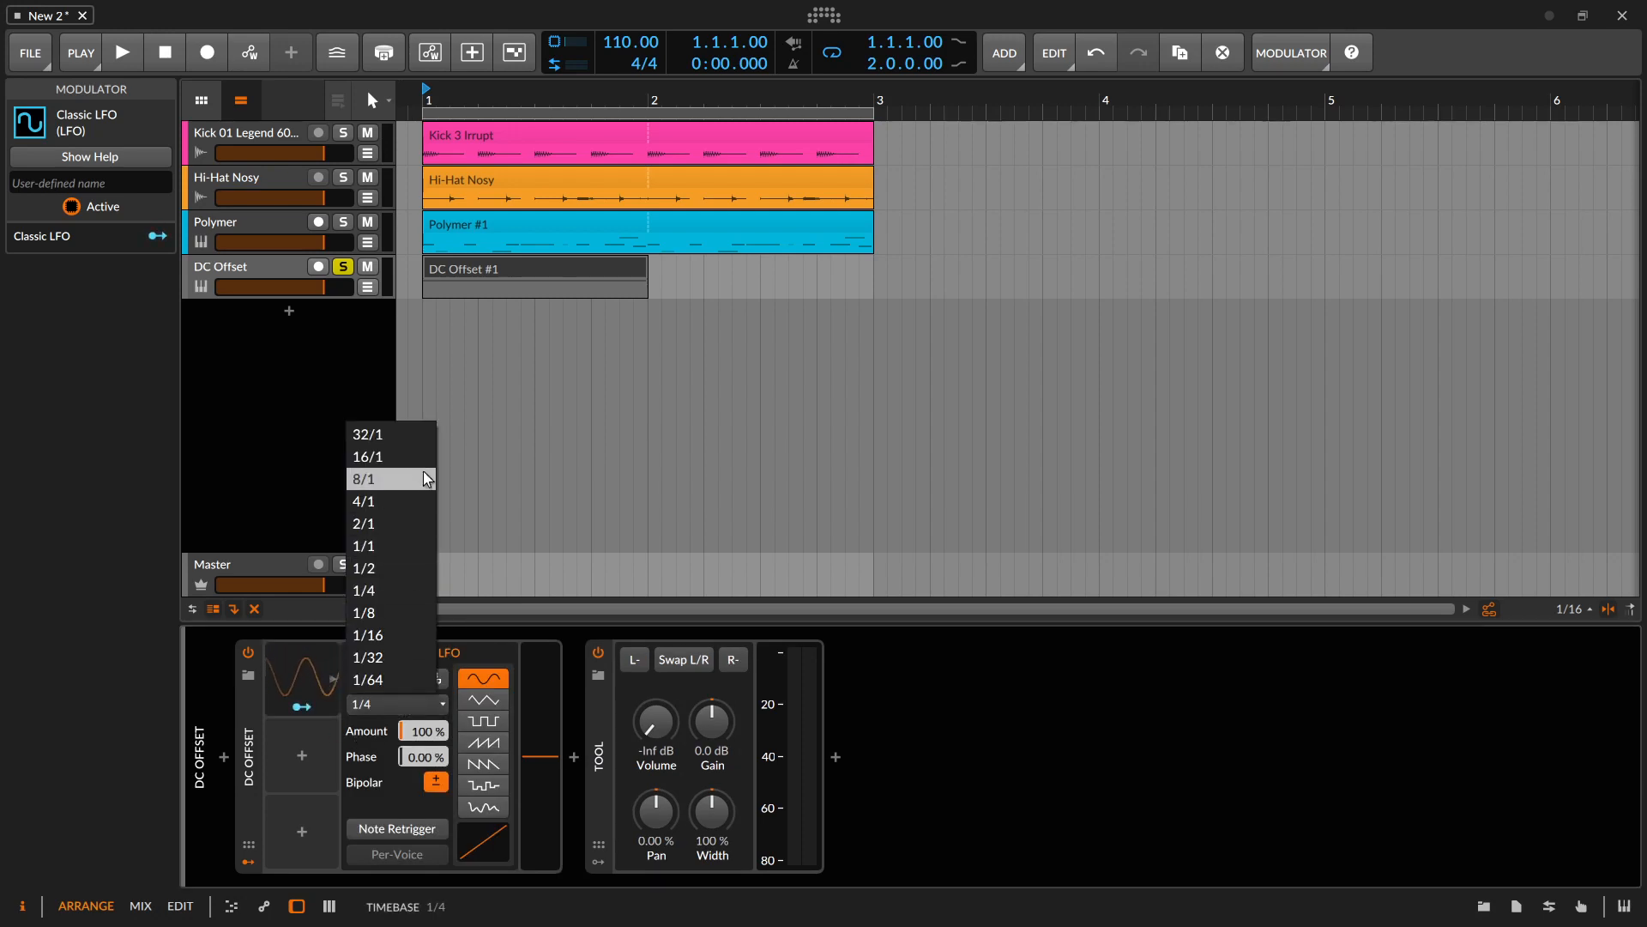
left_click(414, 546)
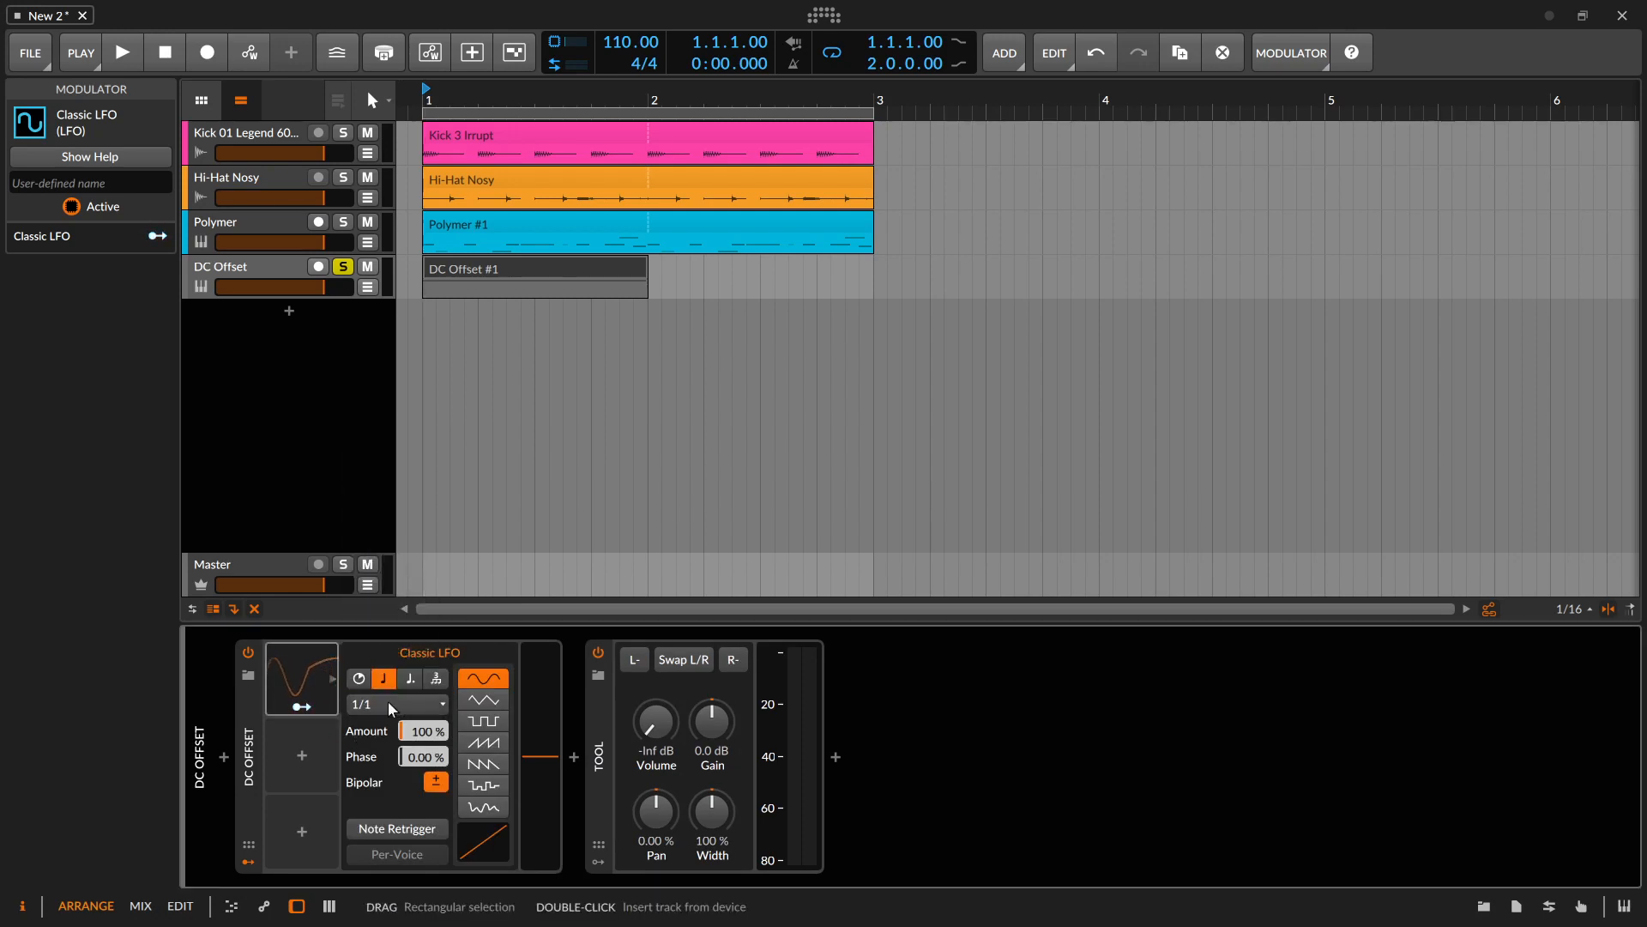
left_click(393, 829)
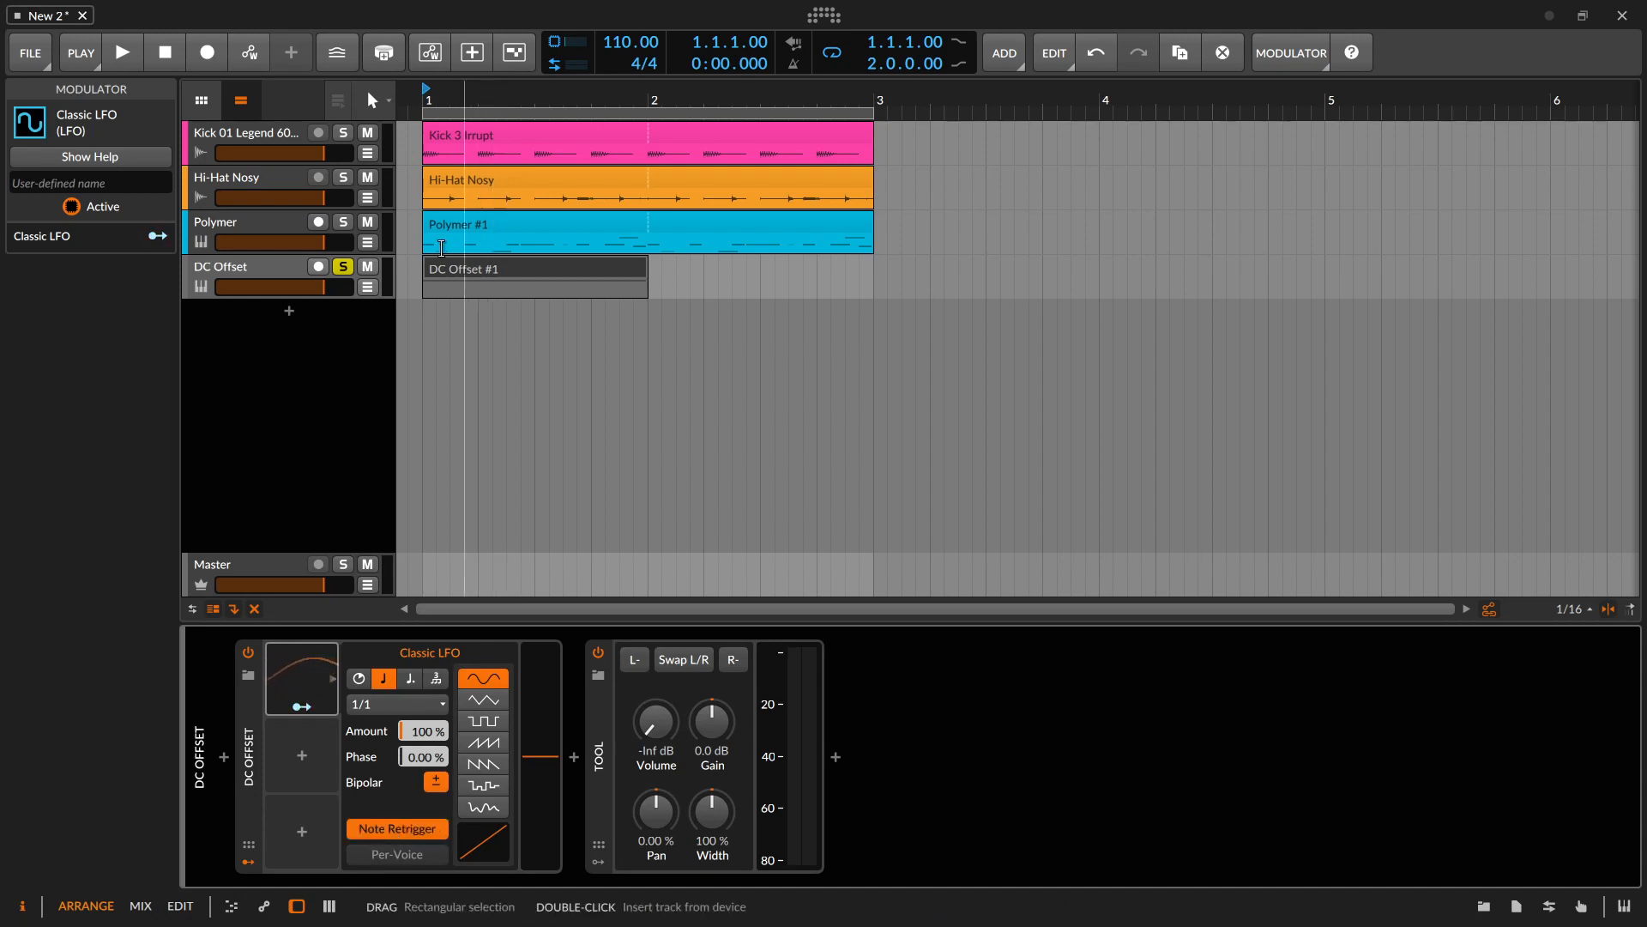
left_click(430, 789)
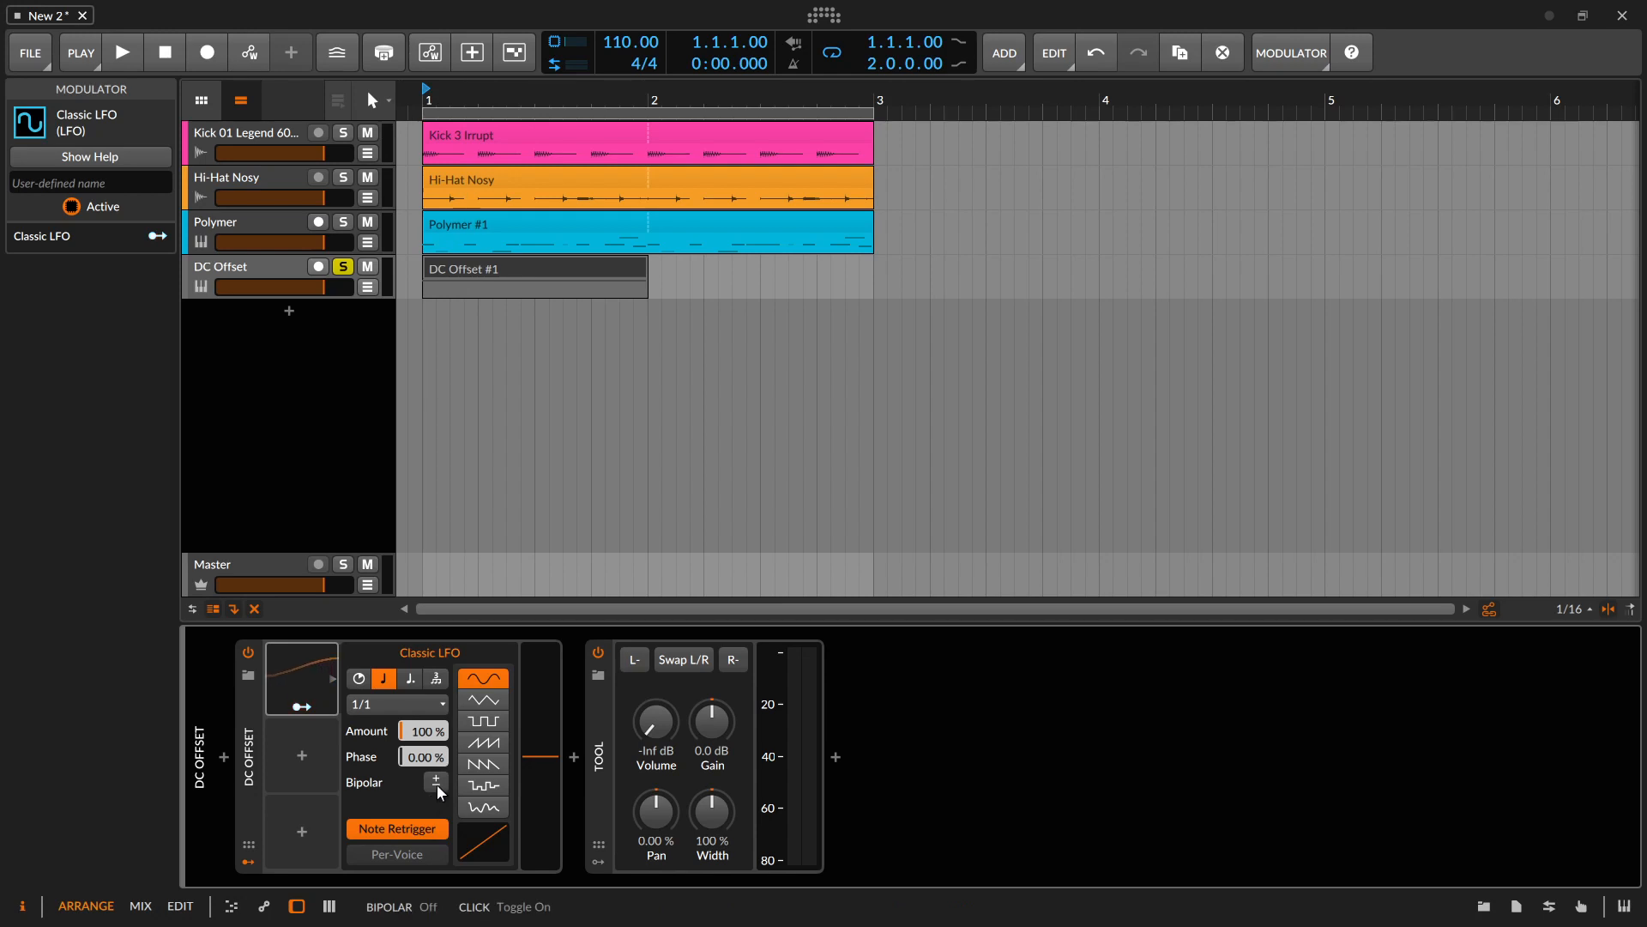
left_click(436, 783)
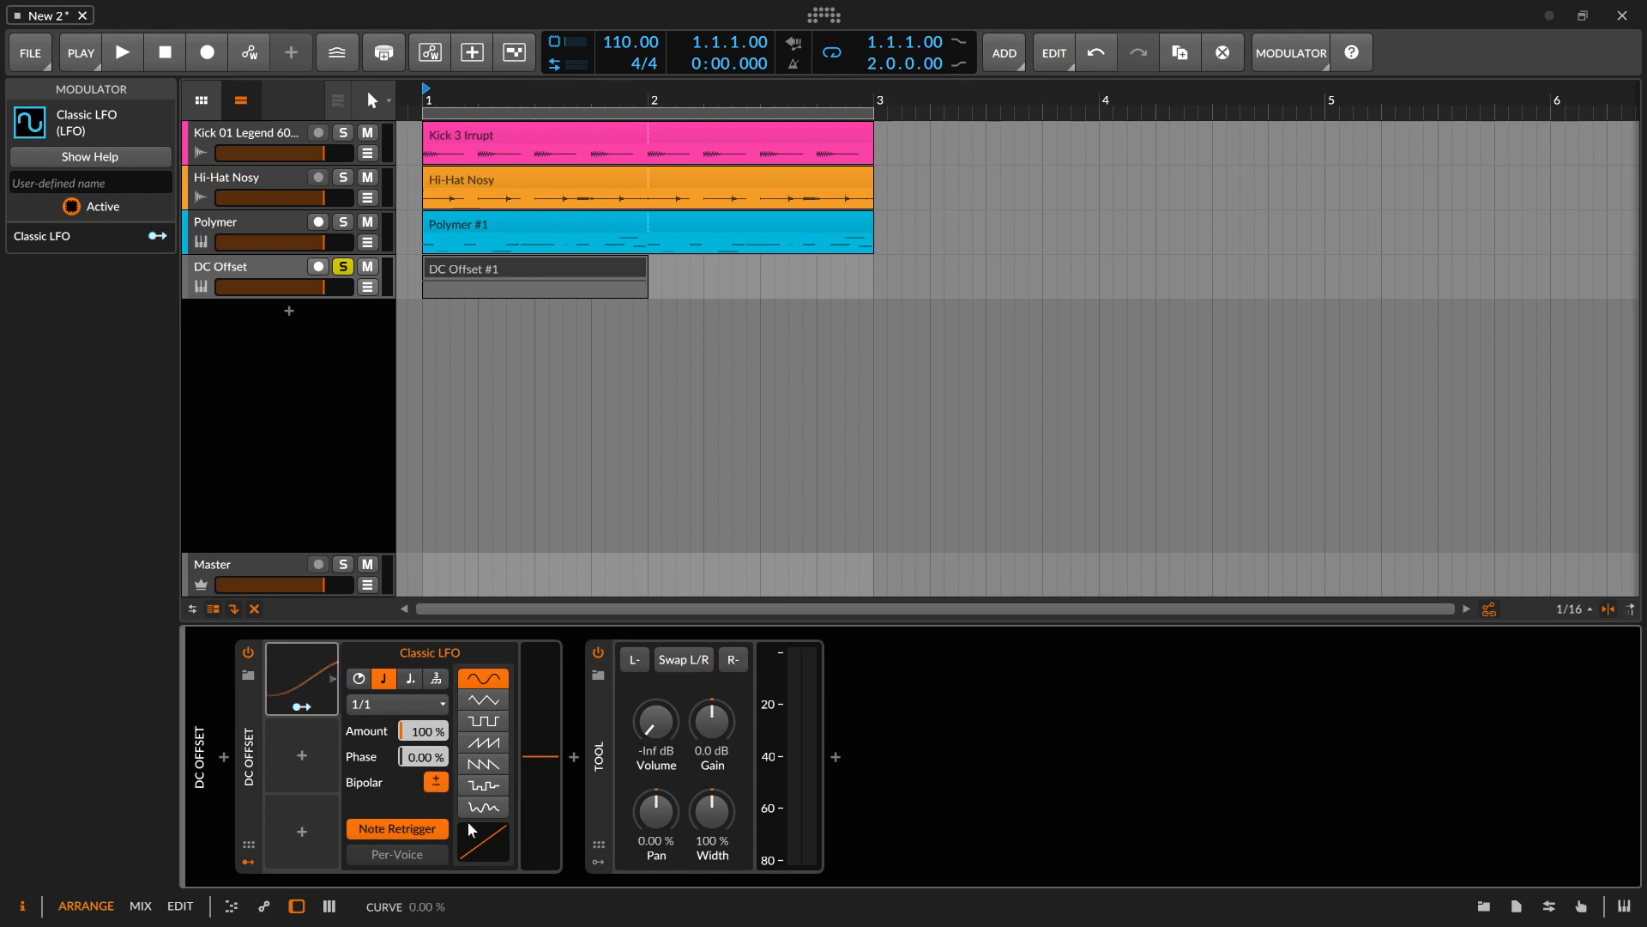
left_click_drag(489, 845, 489, 811)
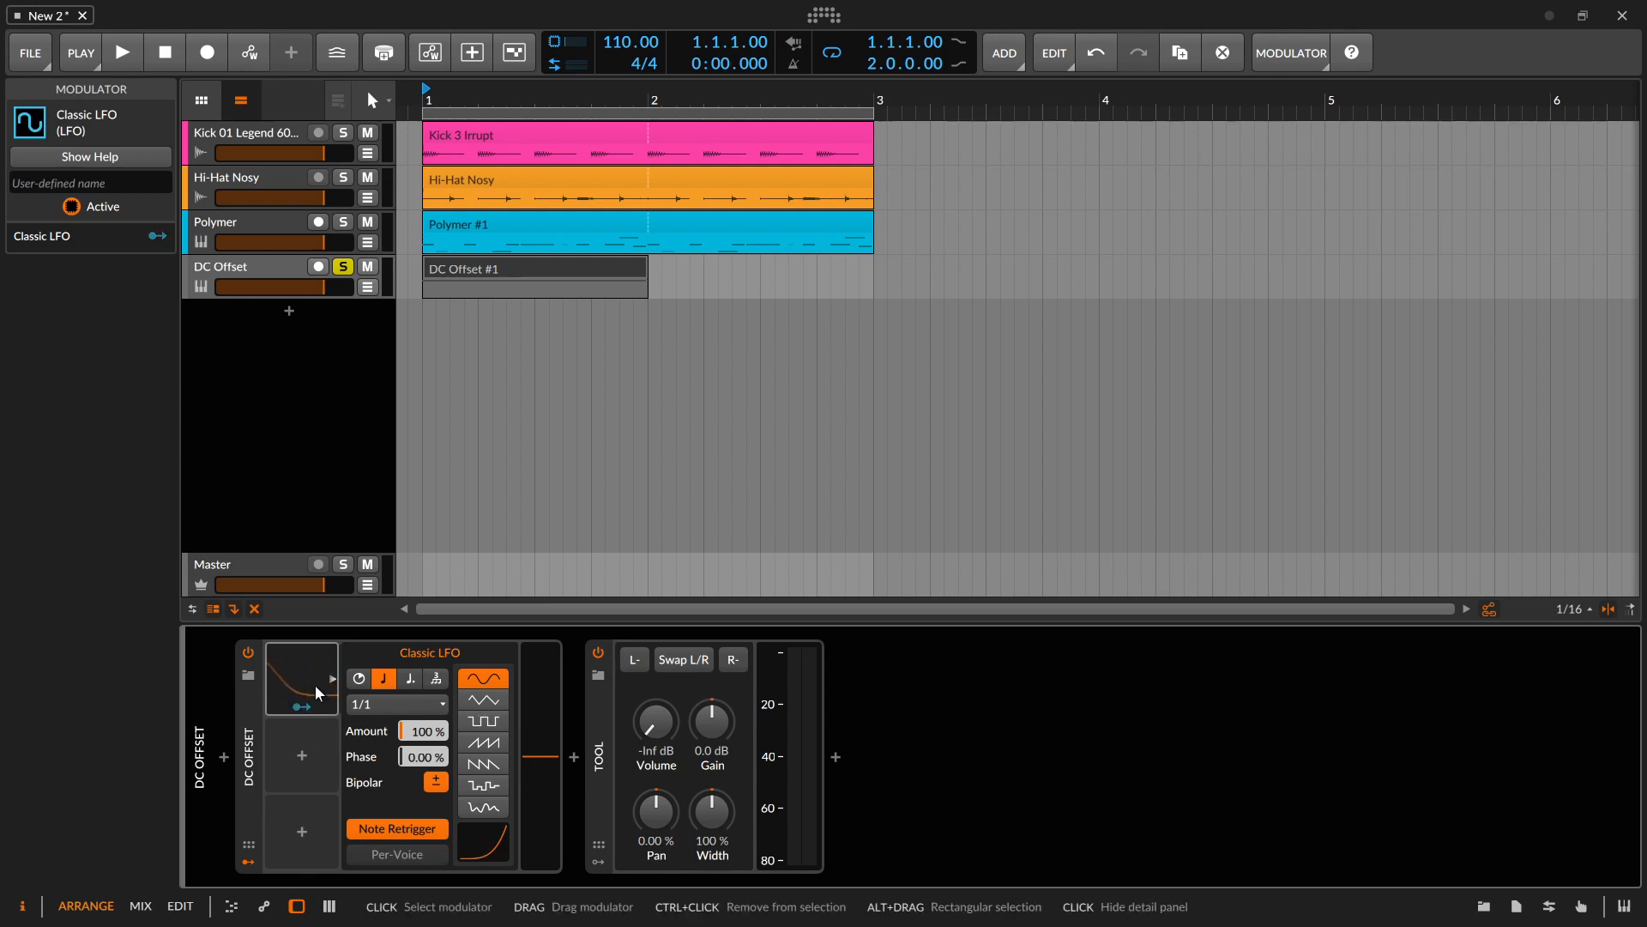
left_click(484, 745)
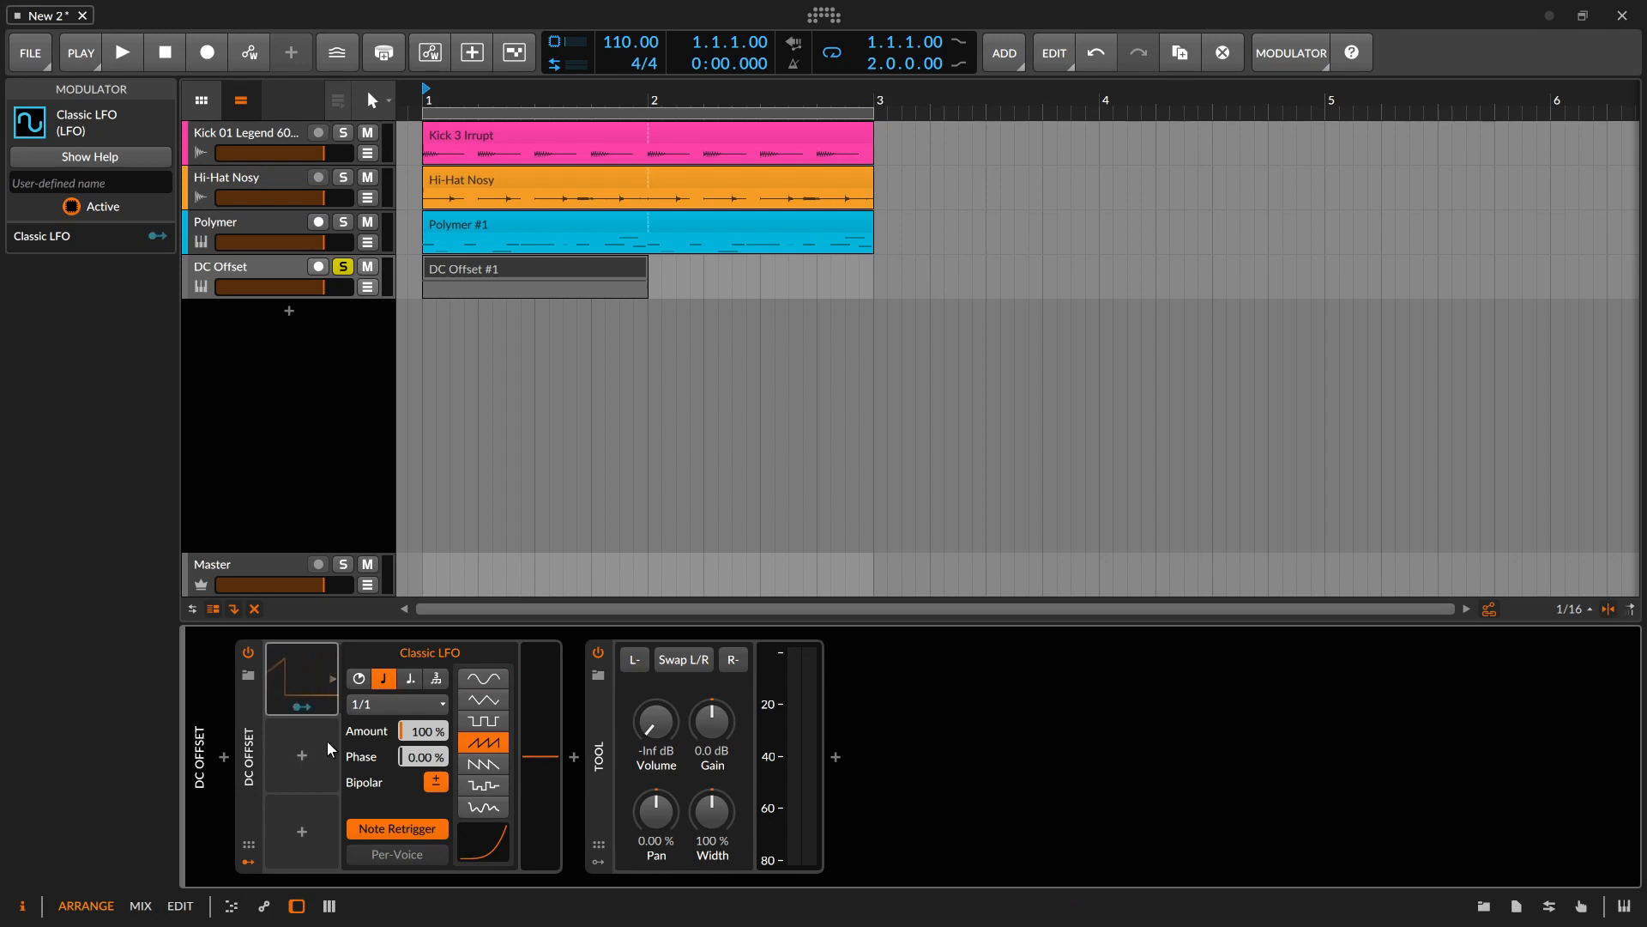
double_click(493, 855)
left_click(487, 685)
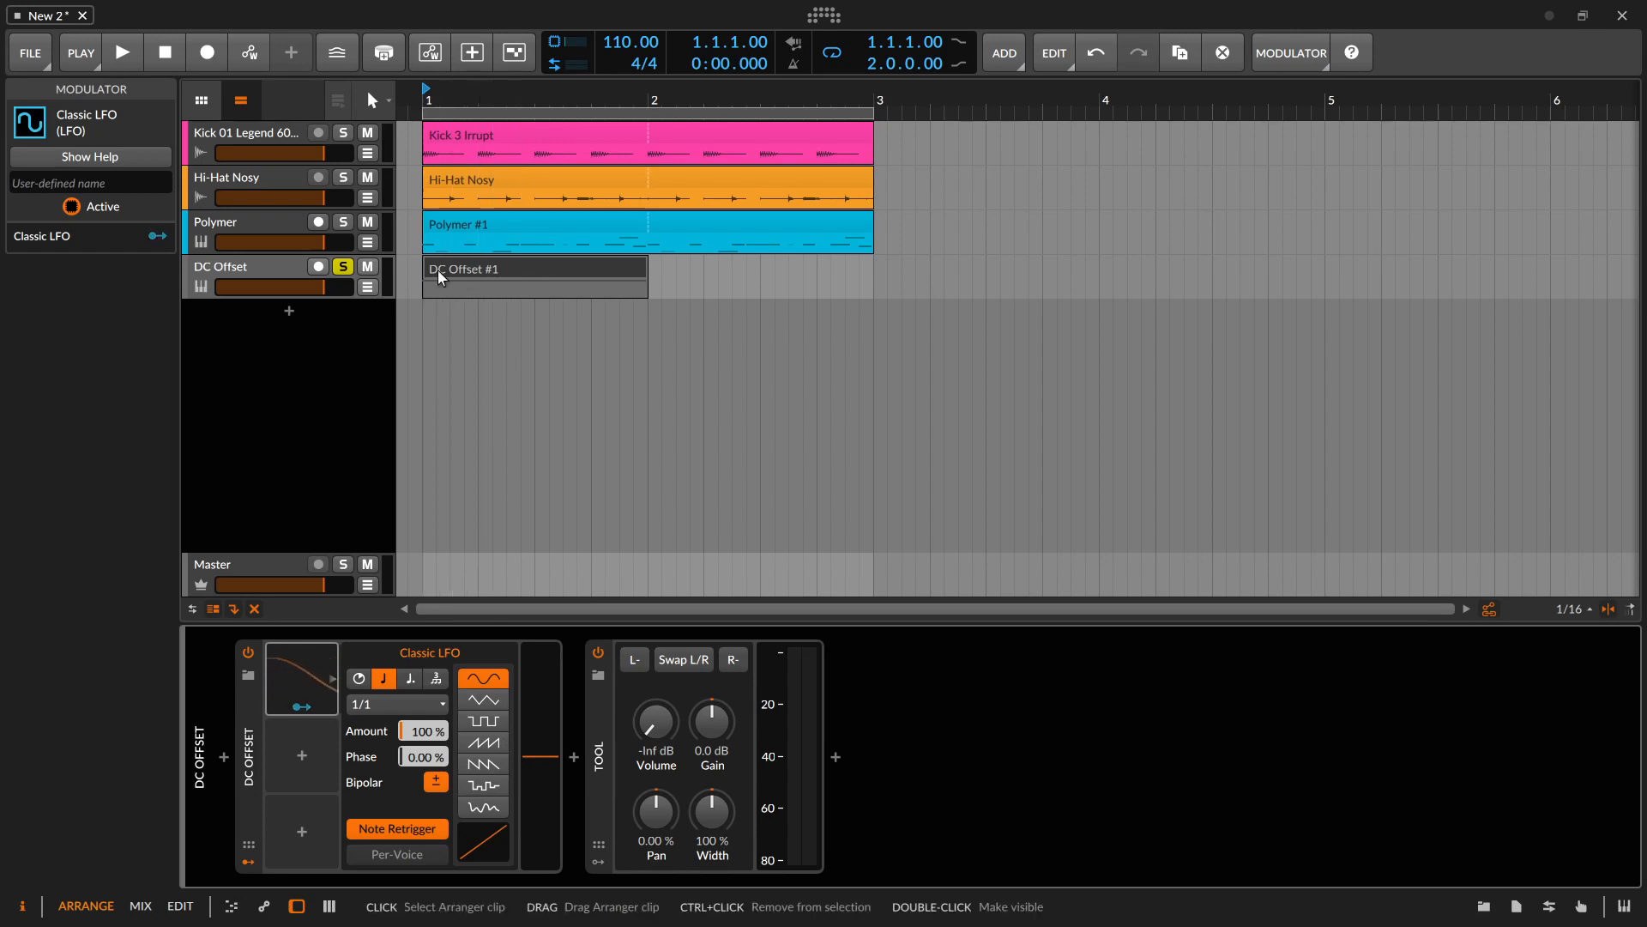
Group the DC Offset track and bounce its clip to a new audio track, using the DC Offset device as custom source
left_click(285, 272)
key("ctrl+g")
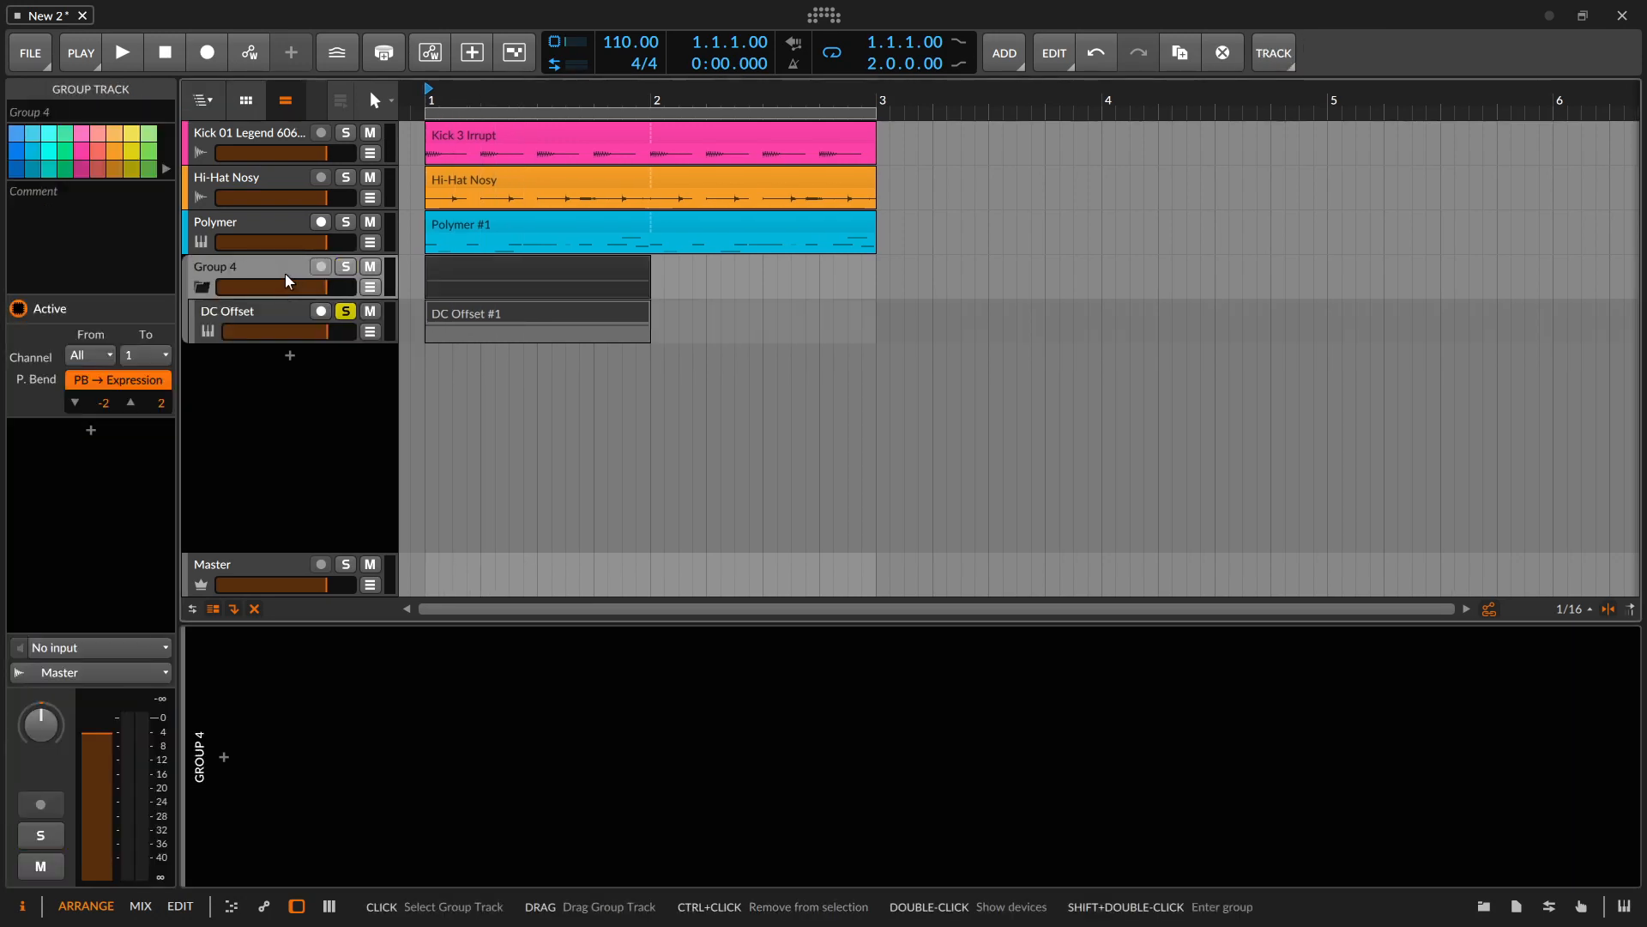
left_click(521, 314)
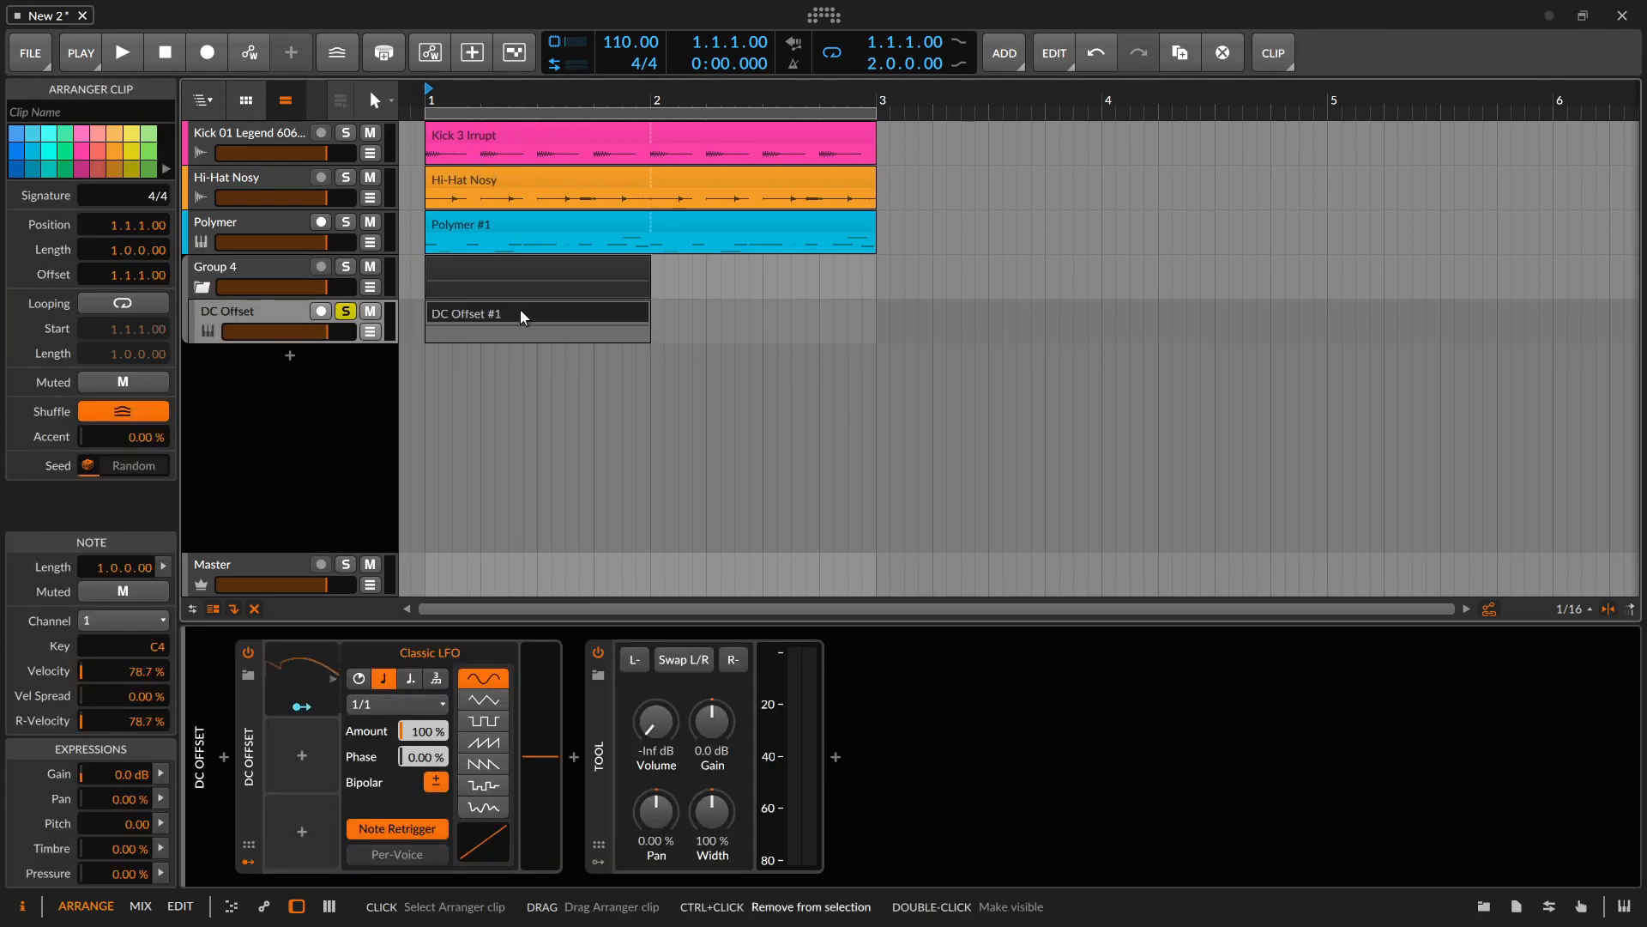
key("ctrl+b")
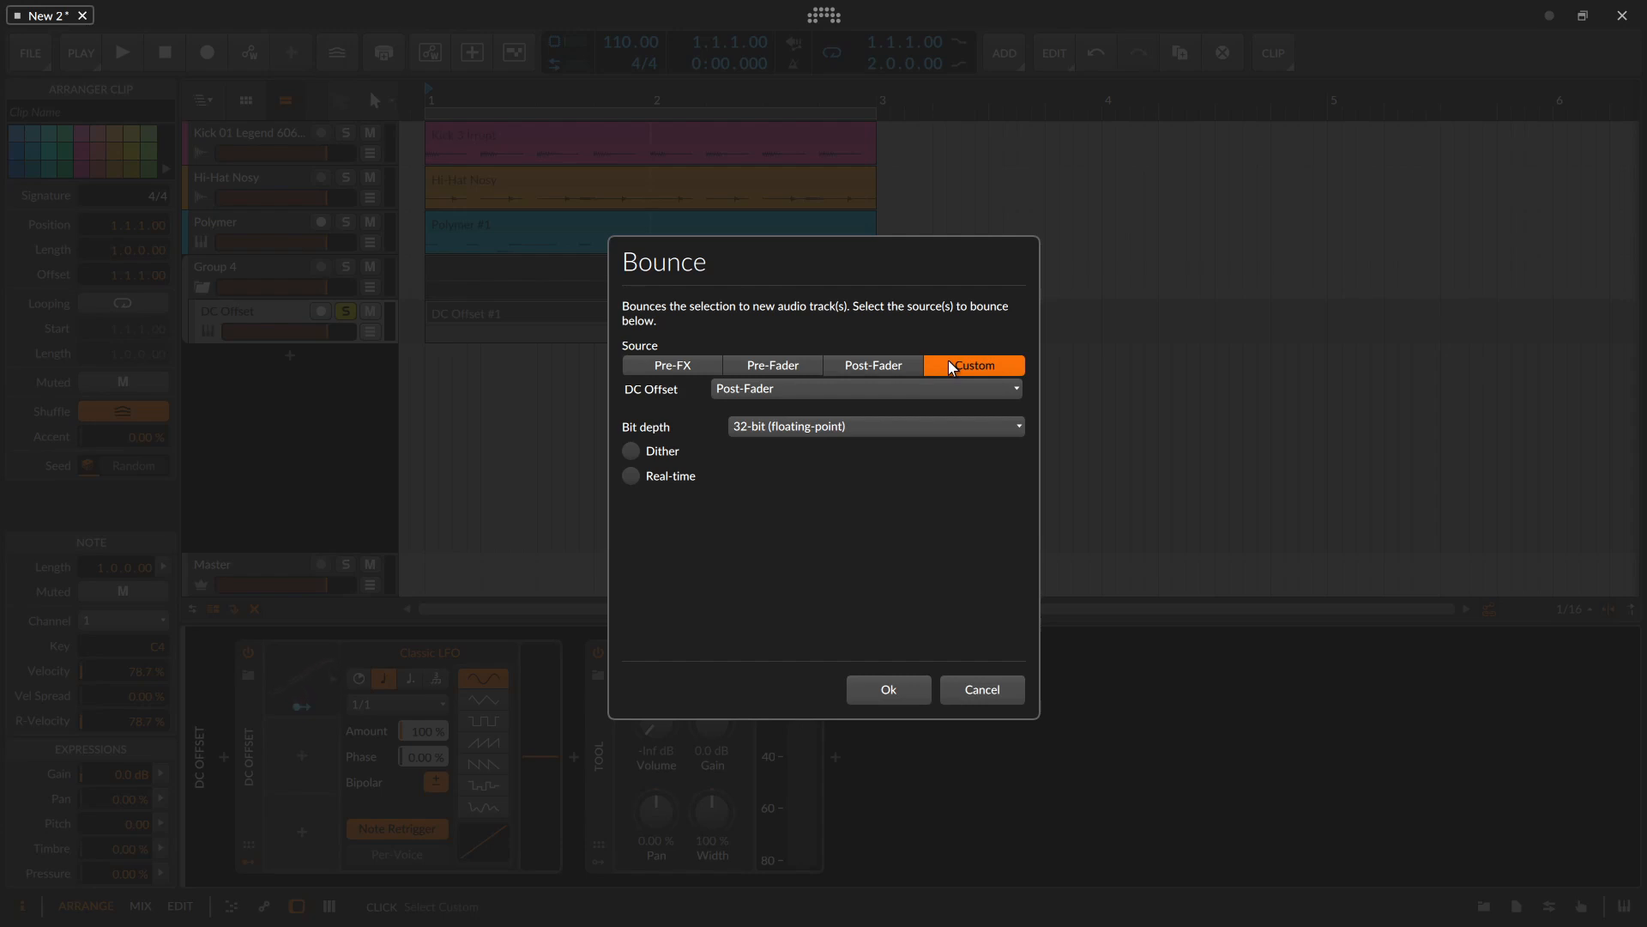
left_click(867, 389)
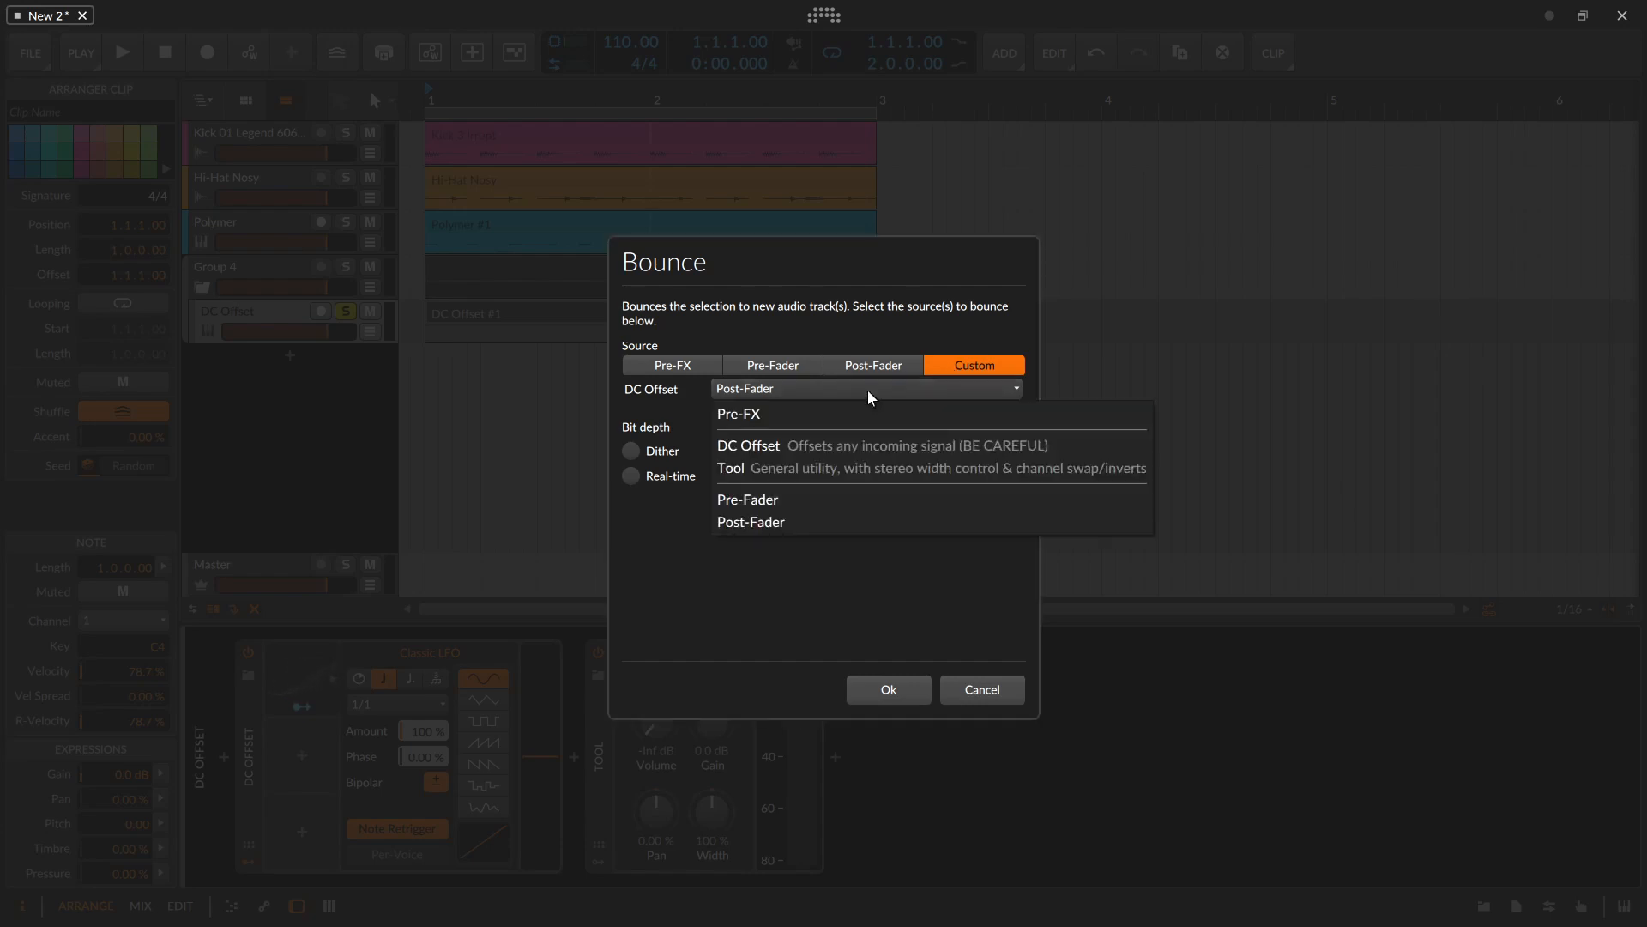
left_click(821, 445)
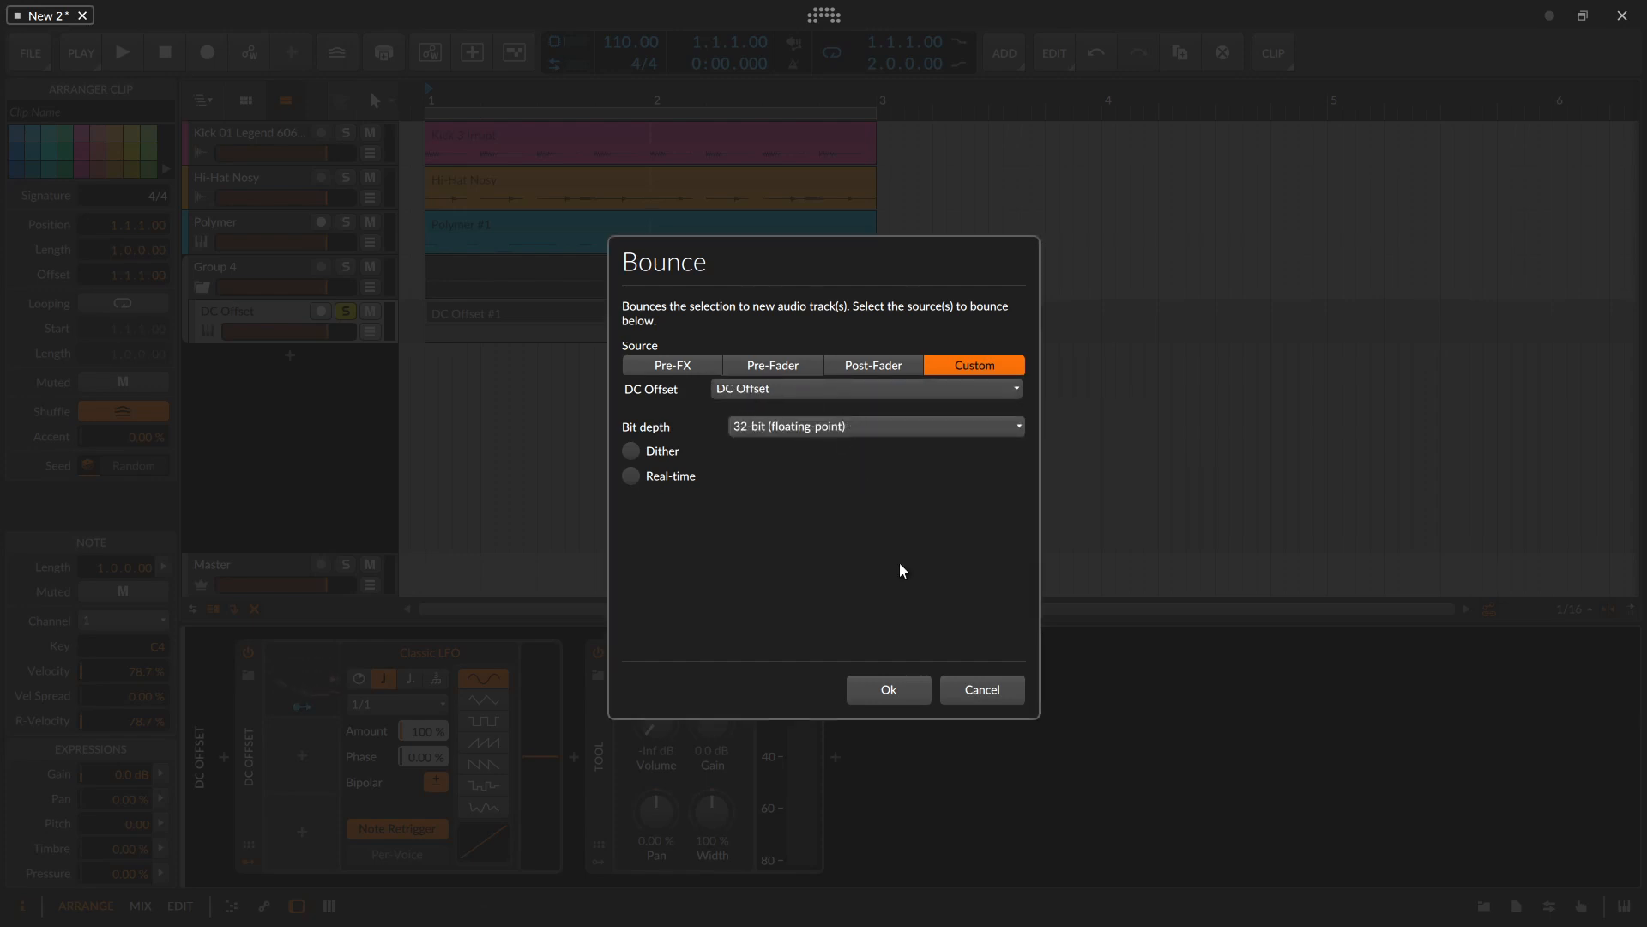
left_click(883, 695)
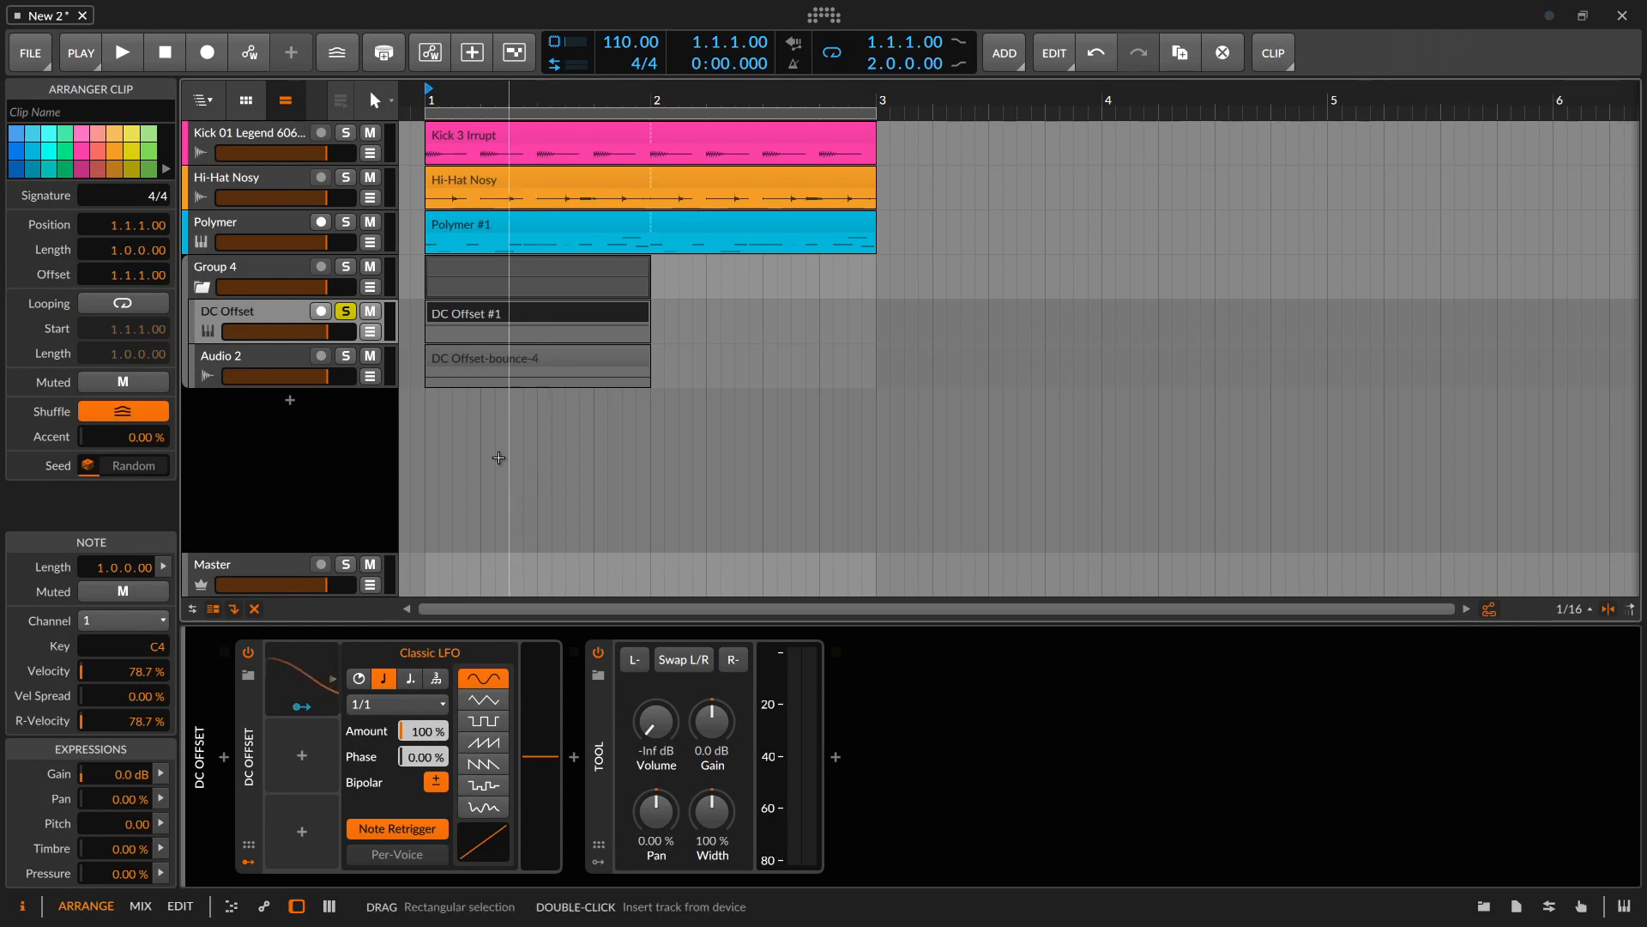
Inspect the bounced clip's waveform in the audio editor, and delete the bounced Audio 2 track
left_click(522, 359)
double_click(522, 358)
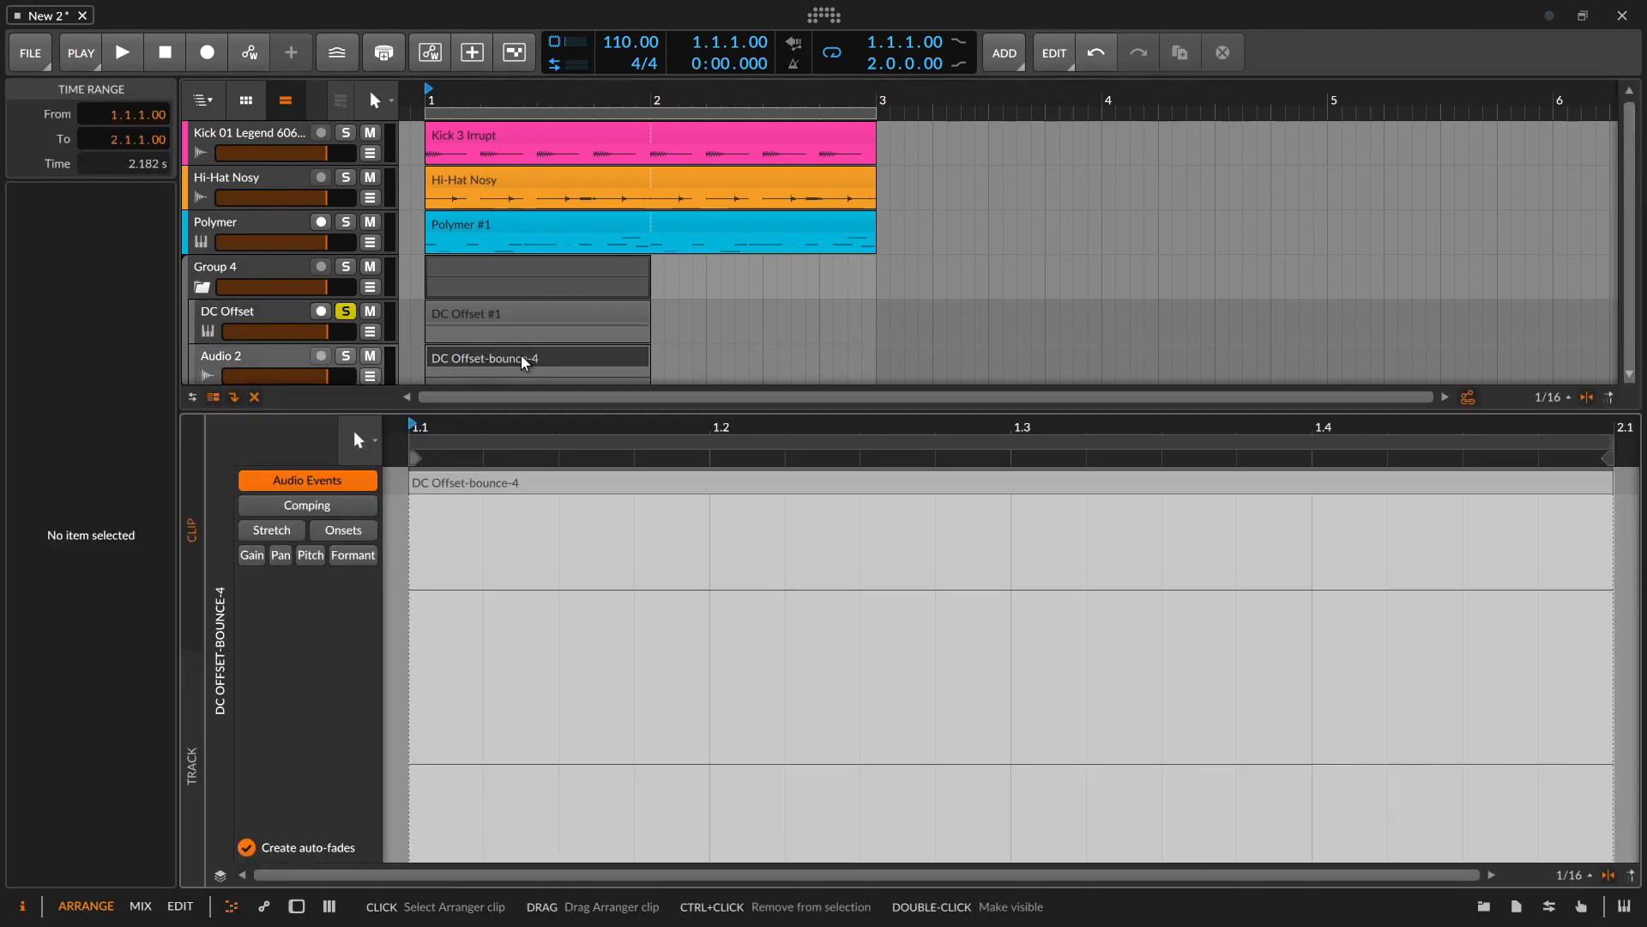
left_click(240, 360)
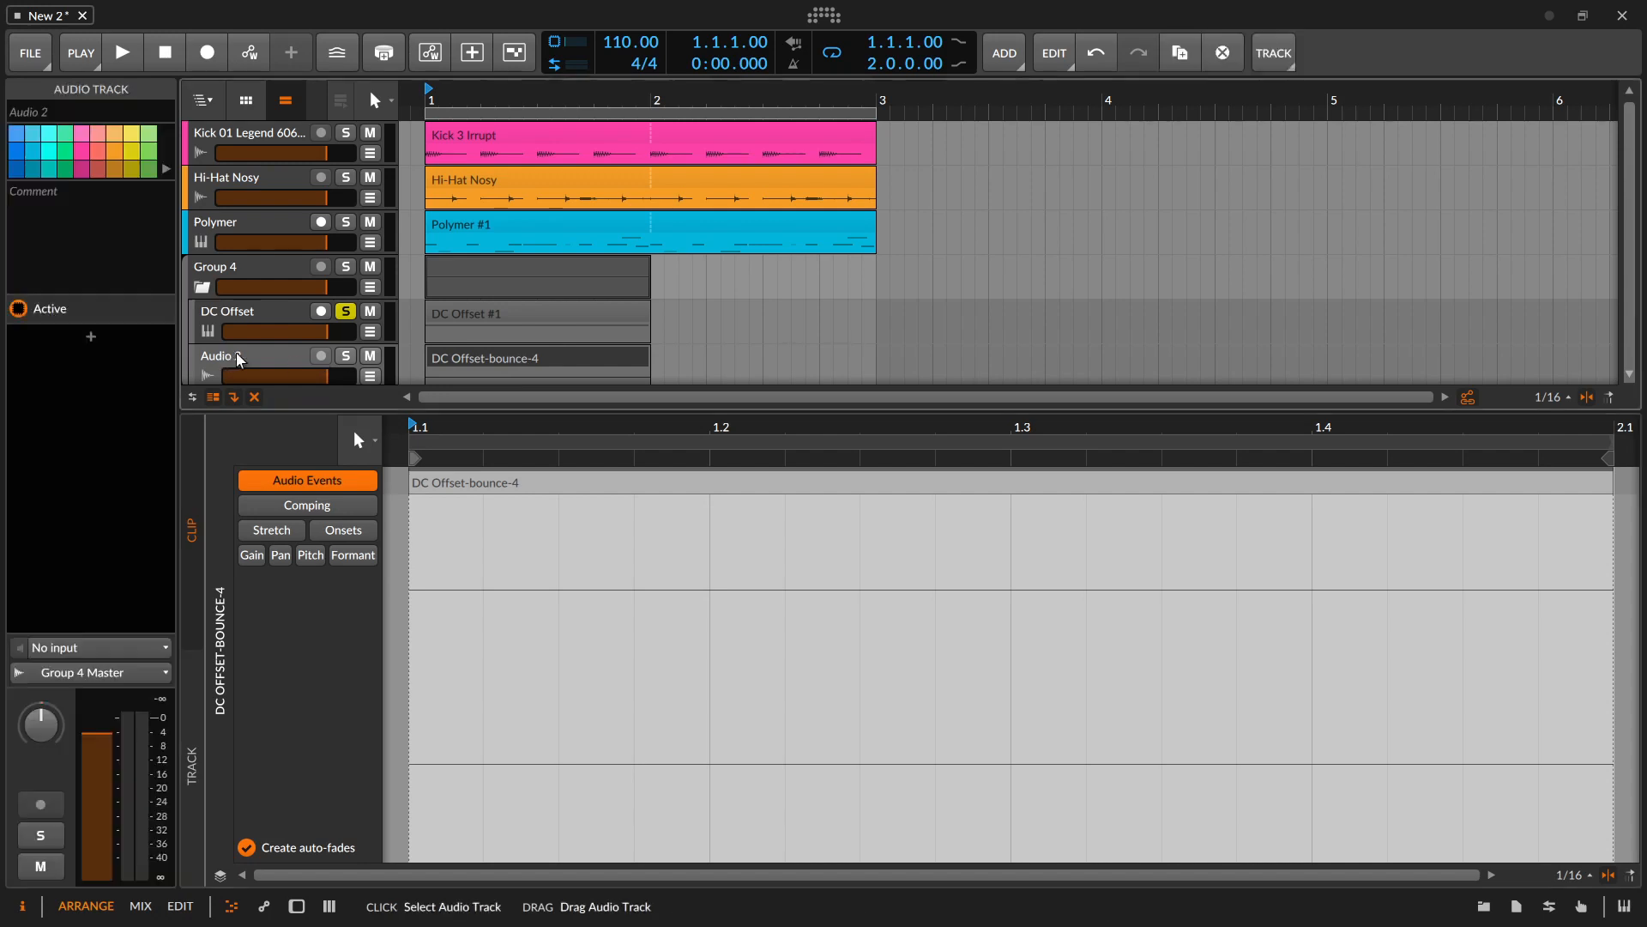
key("Delete")
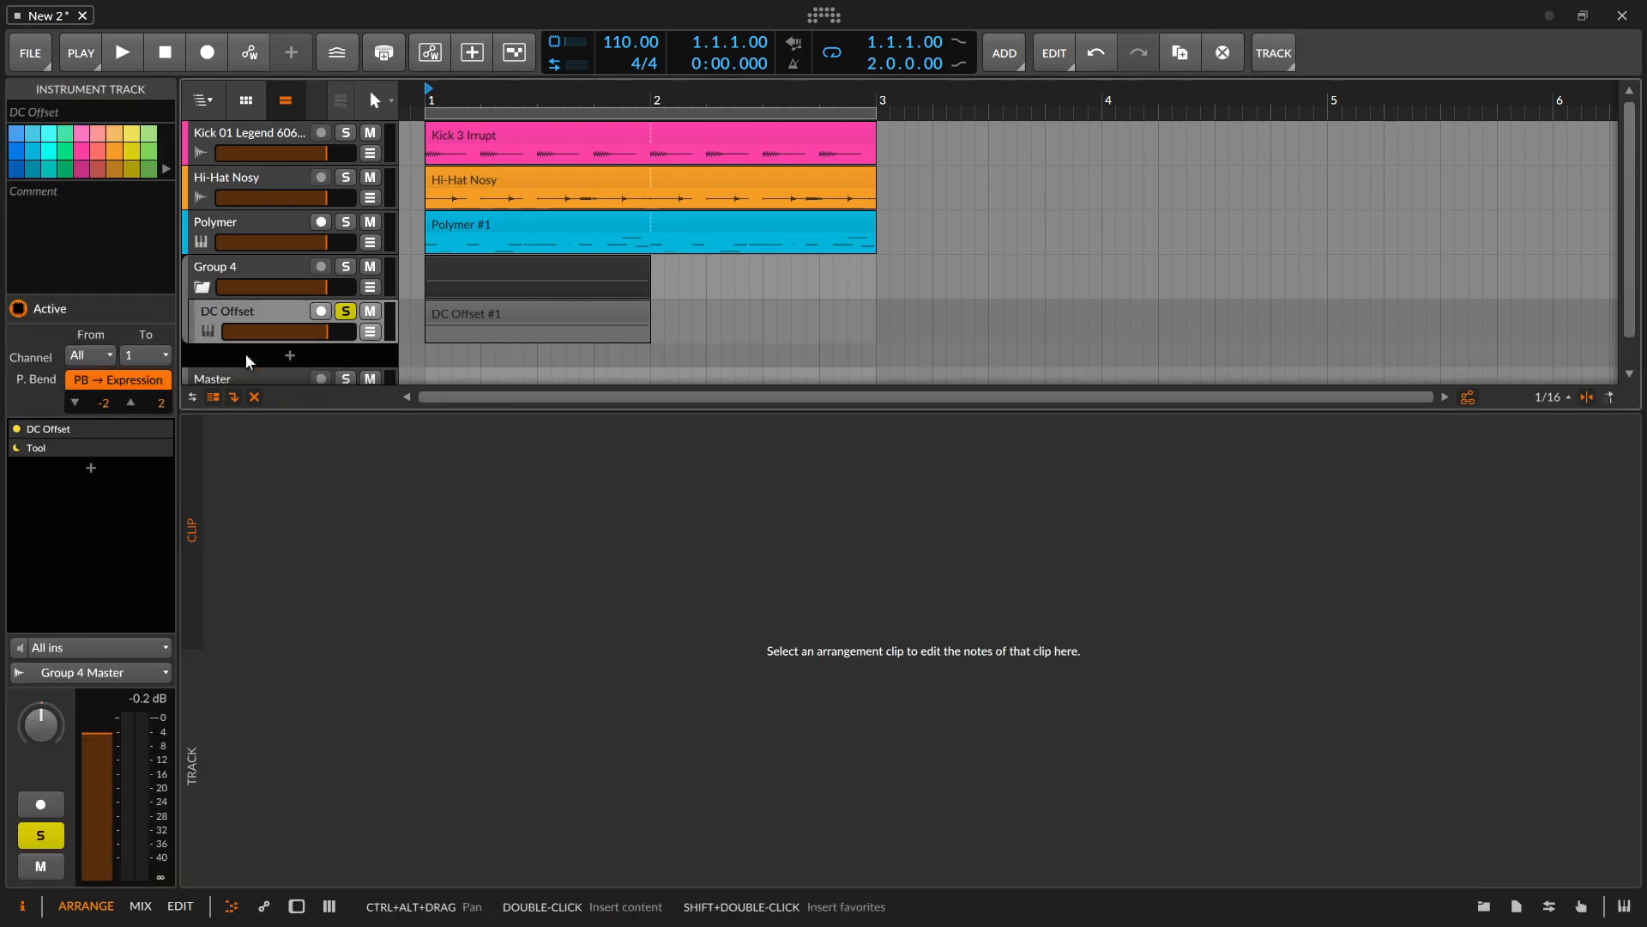
Map the Classic LFO to the DC value with a modulation amount of 1.000, and collapse the Tool device
double_click(275, 321)
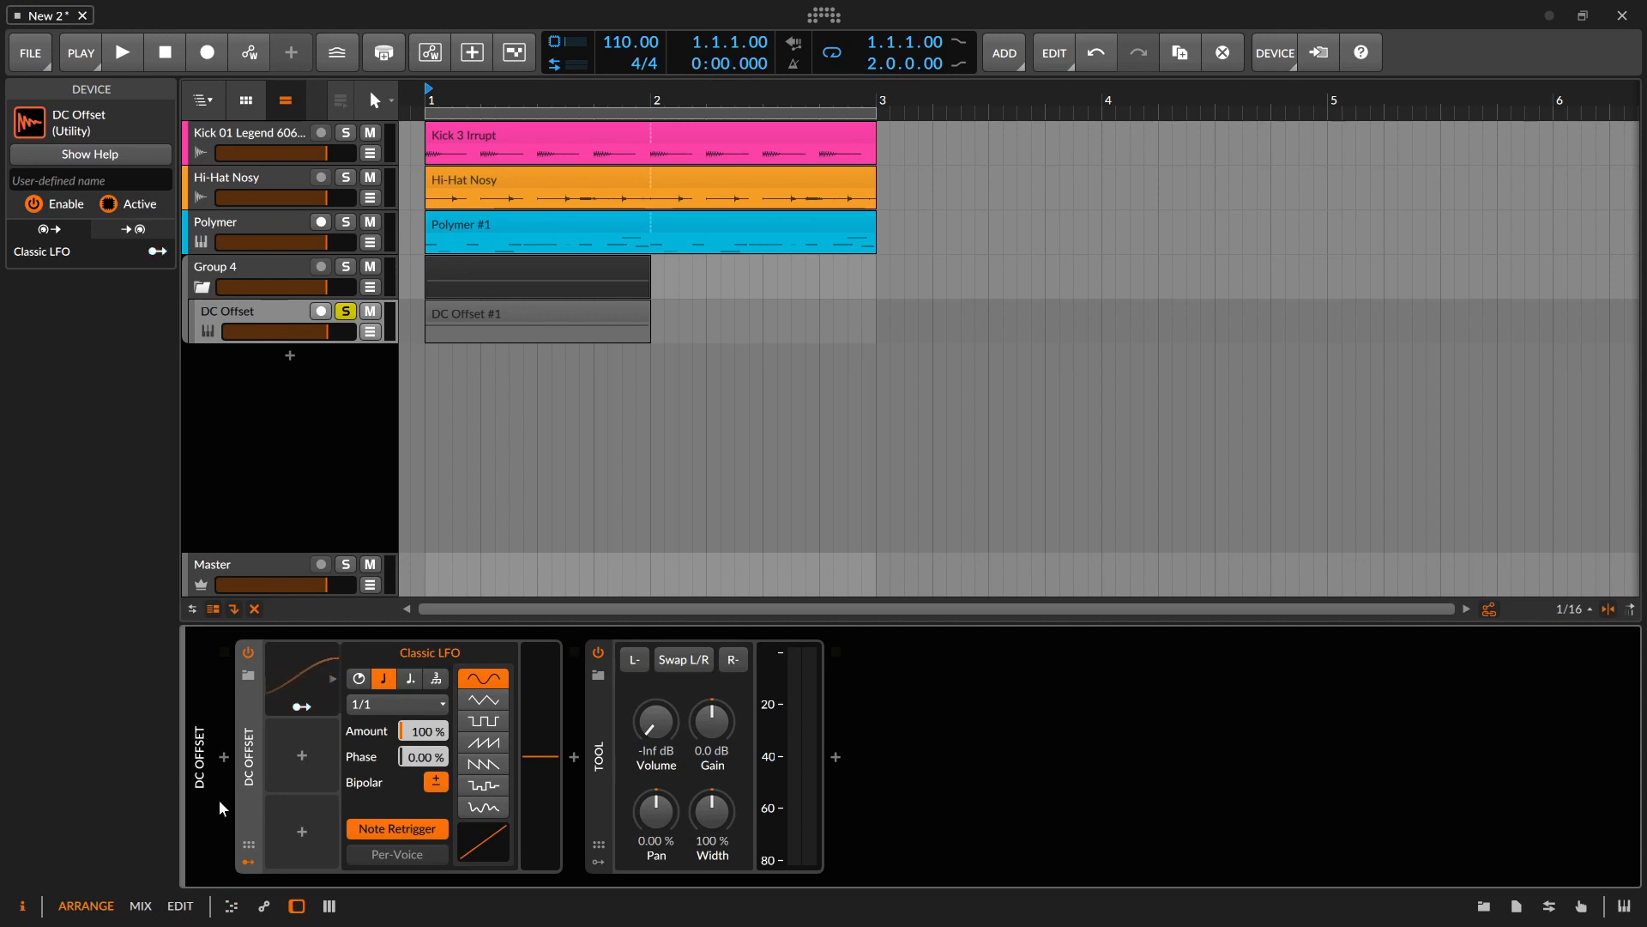
left_click(301, 709)
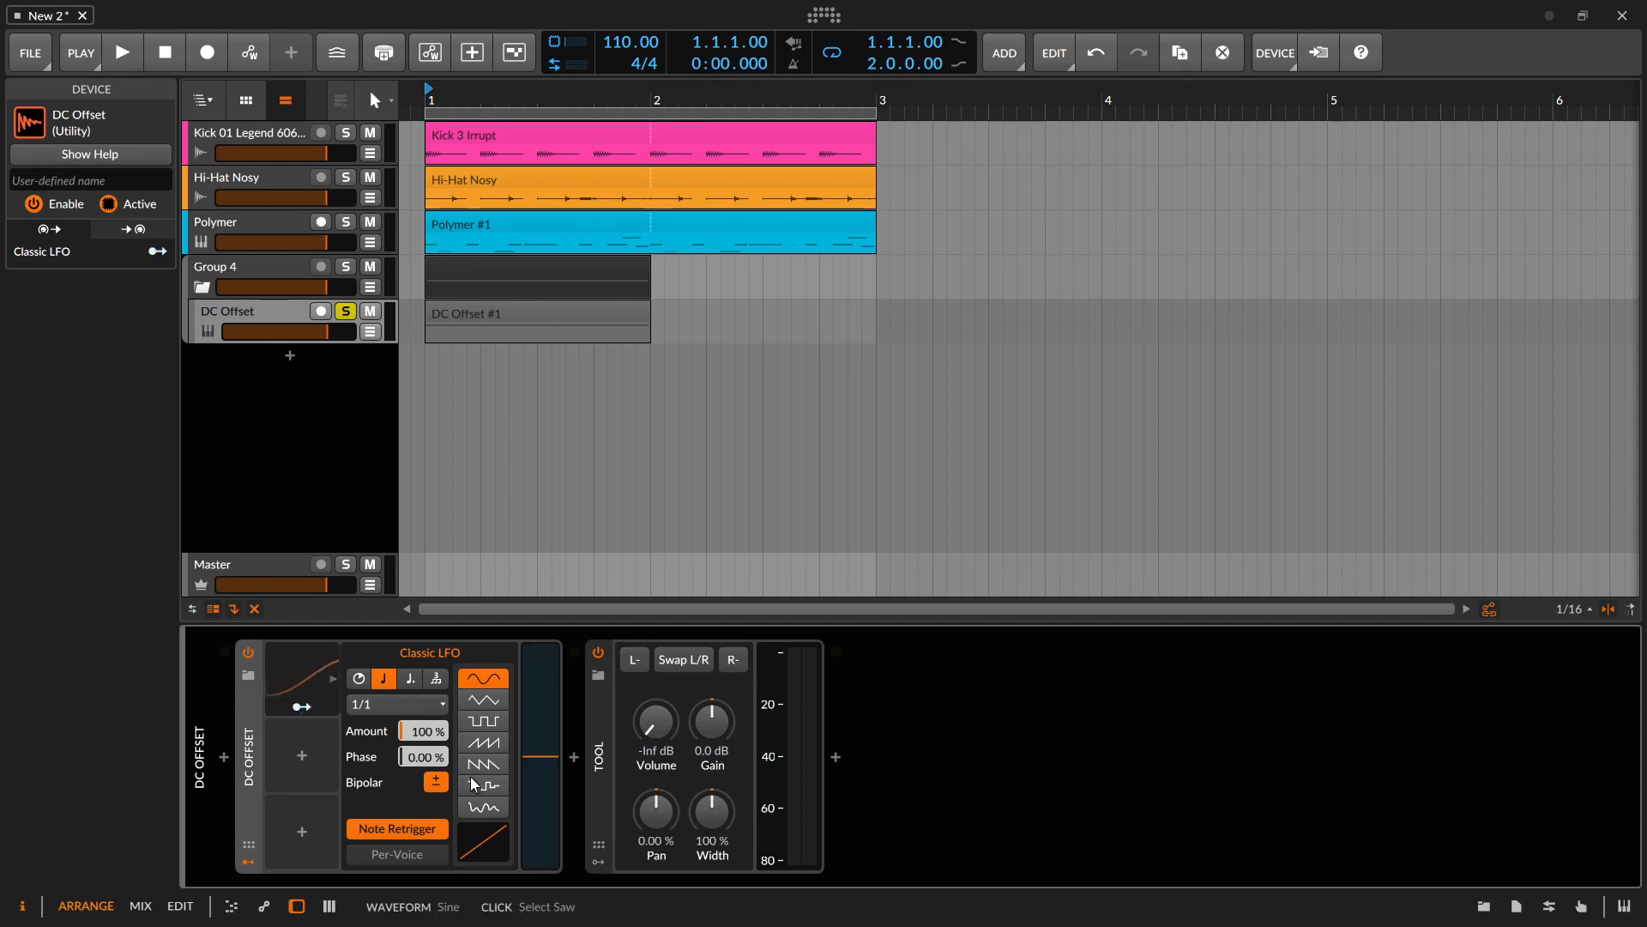
left_click_drag(545, 766, 546, 666)
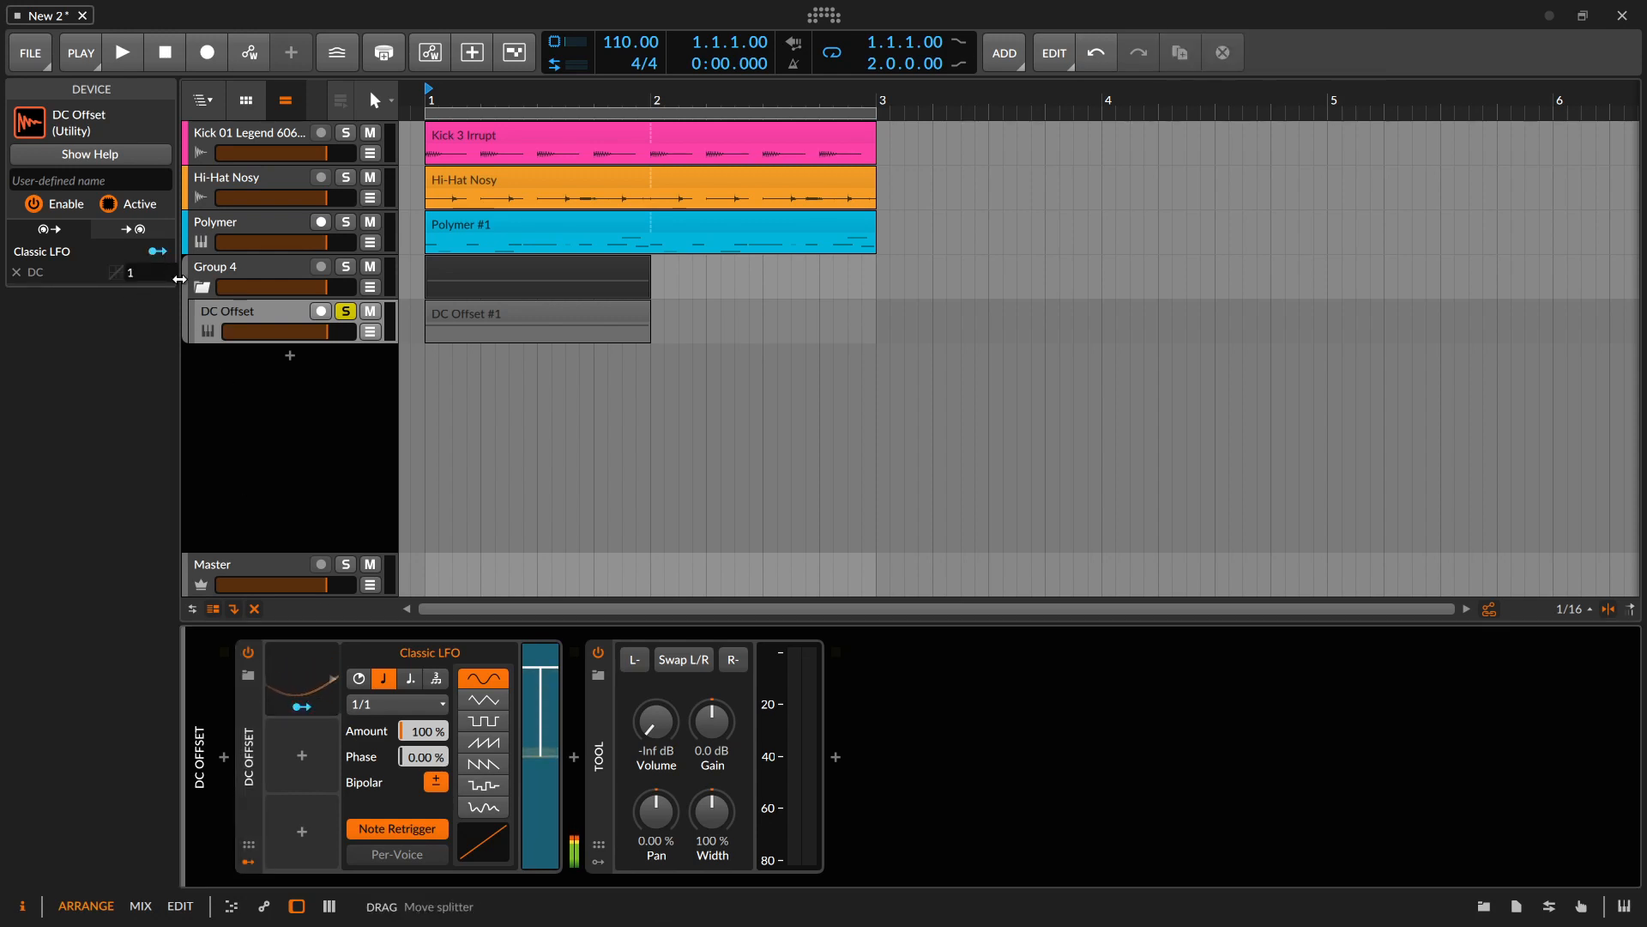
left_click_drag(153, 272, 179, 279)
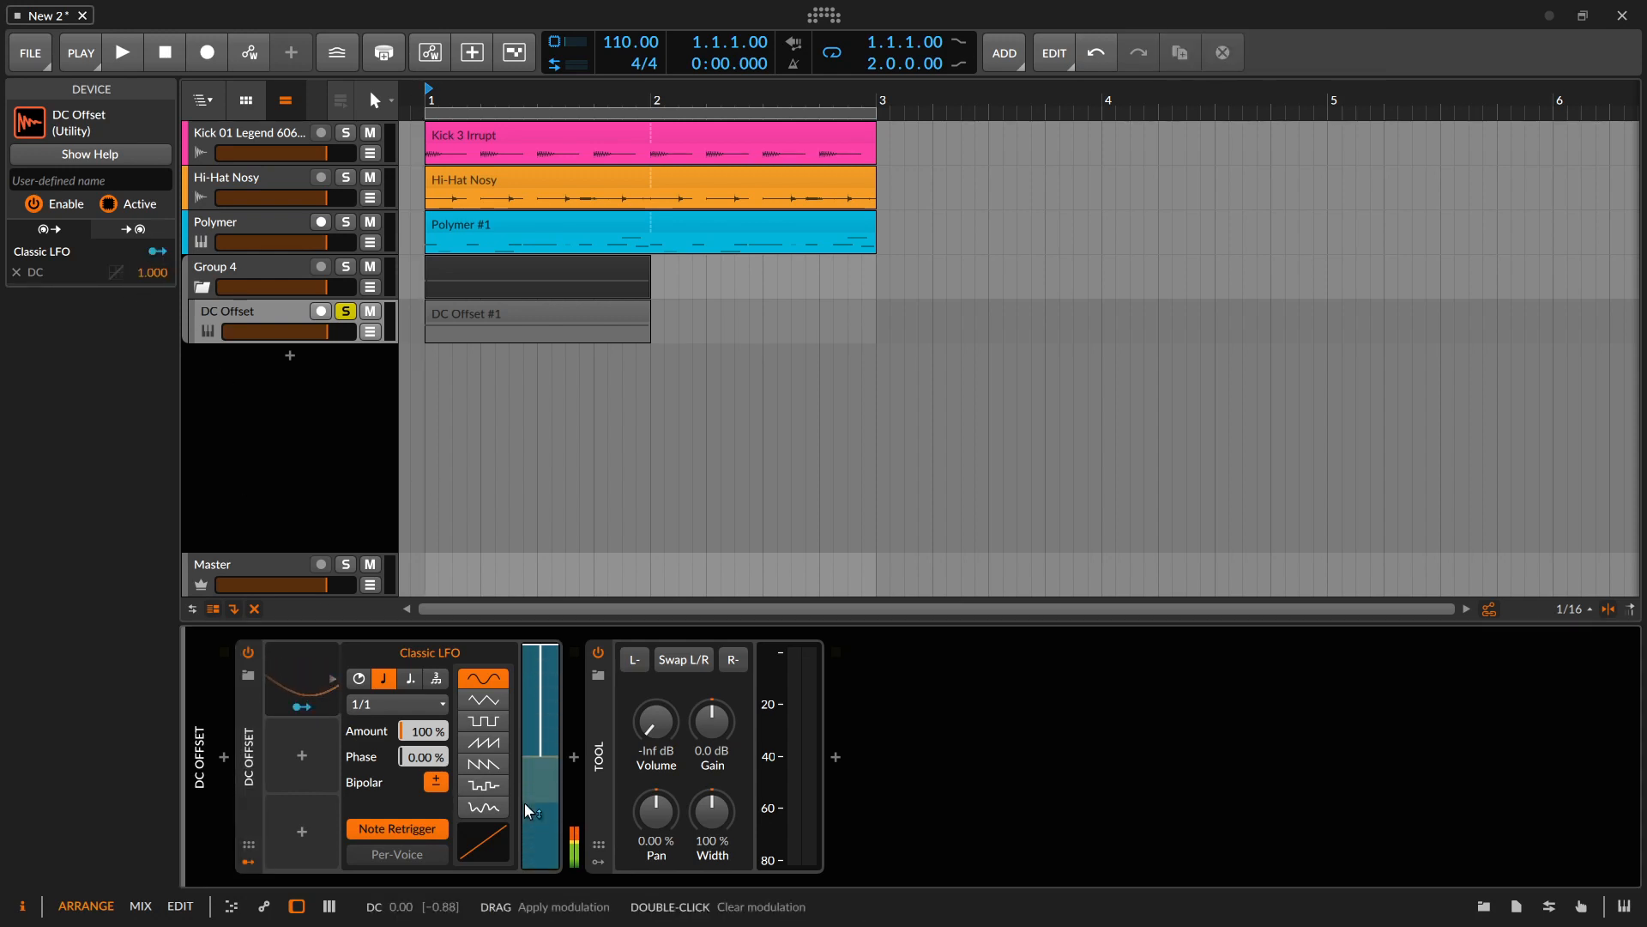
double_click(600, 741)
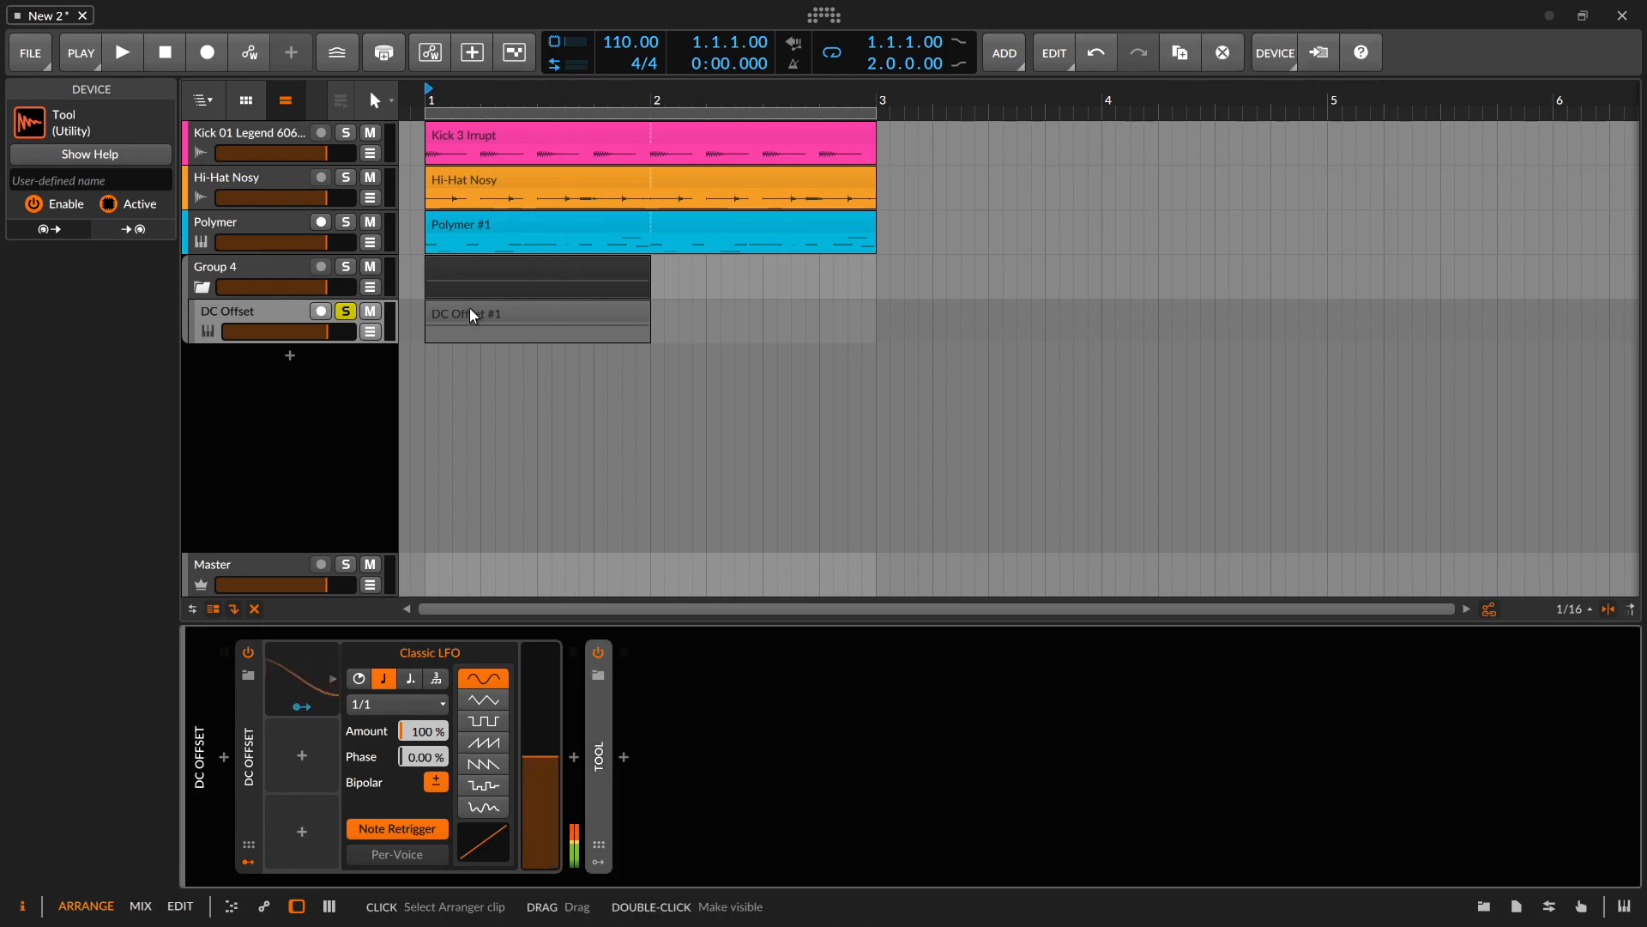
Bounce the DC Offset #1 clip again with the DC Offset device as source and 32-bit floating-point depth
left_click(470, 313)
key("ctrl+b")
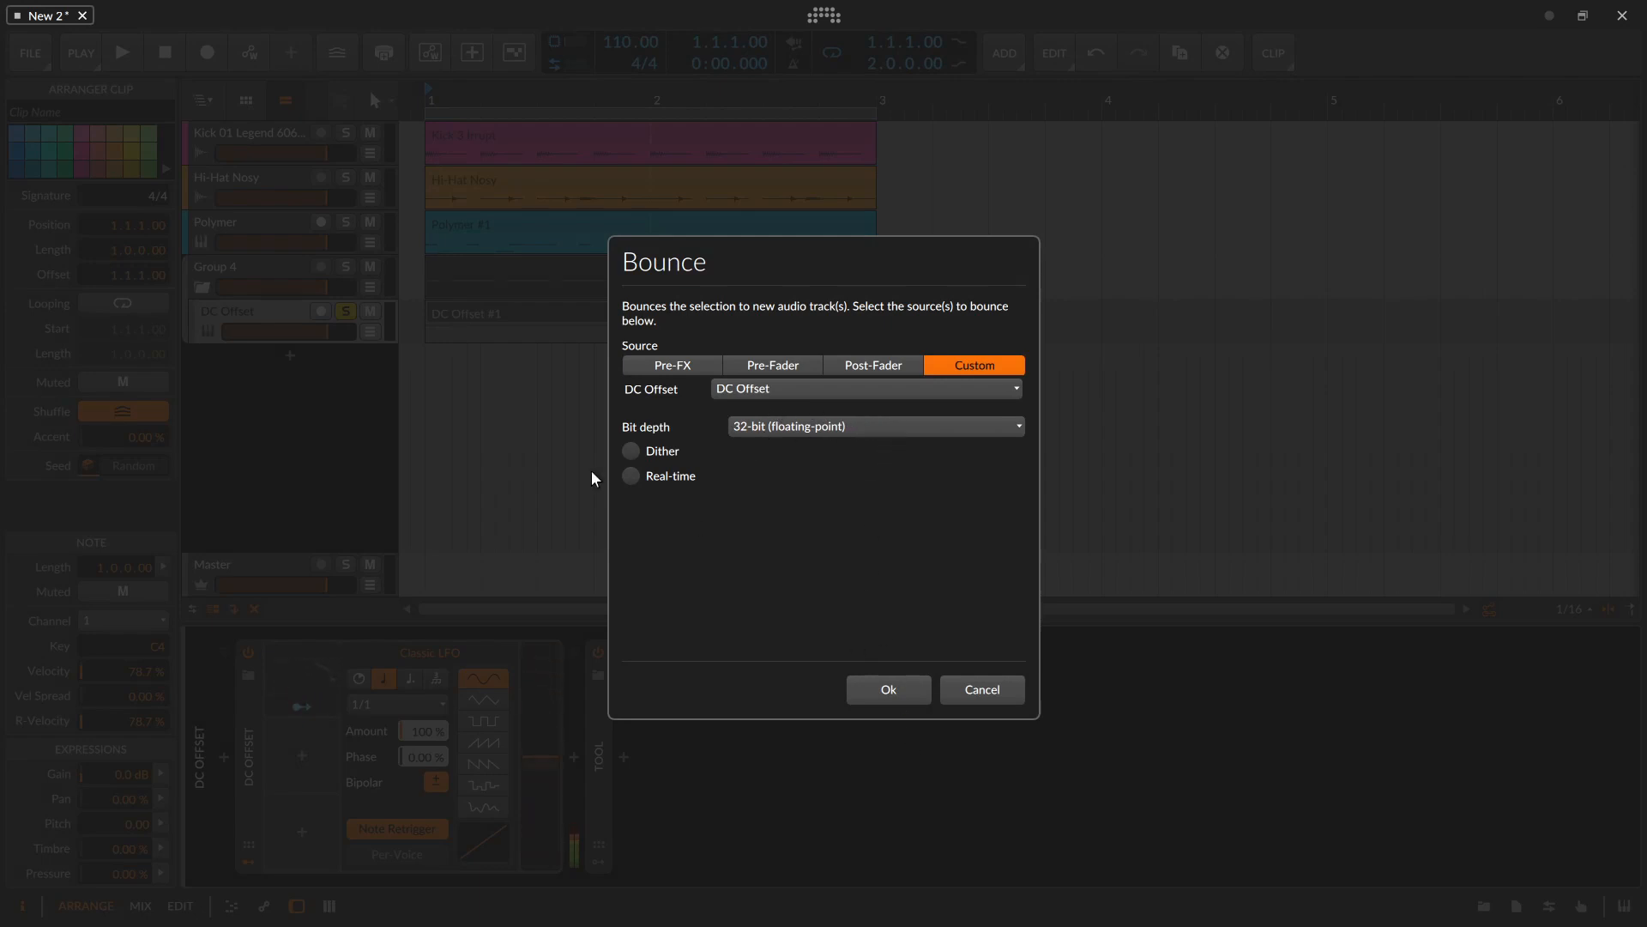
left_click(874, 693)
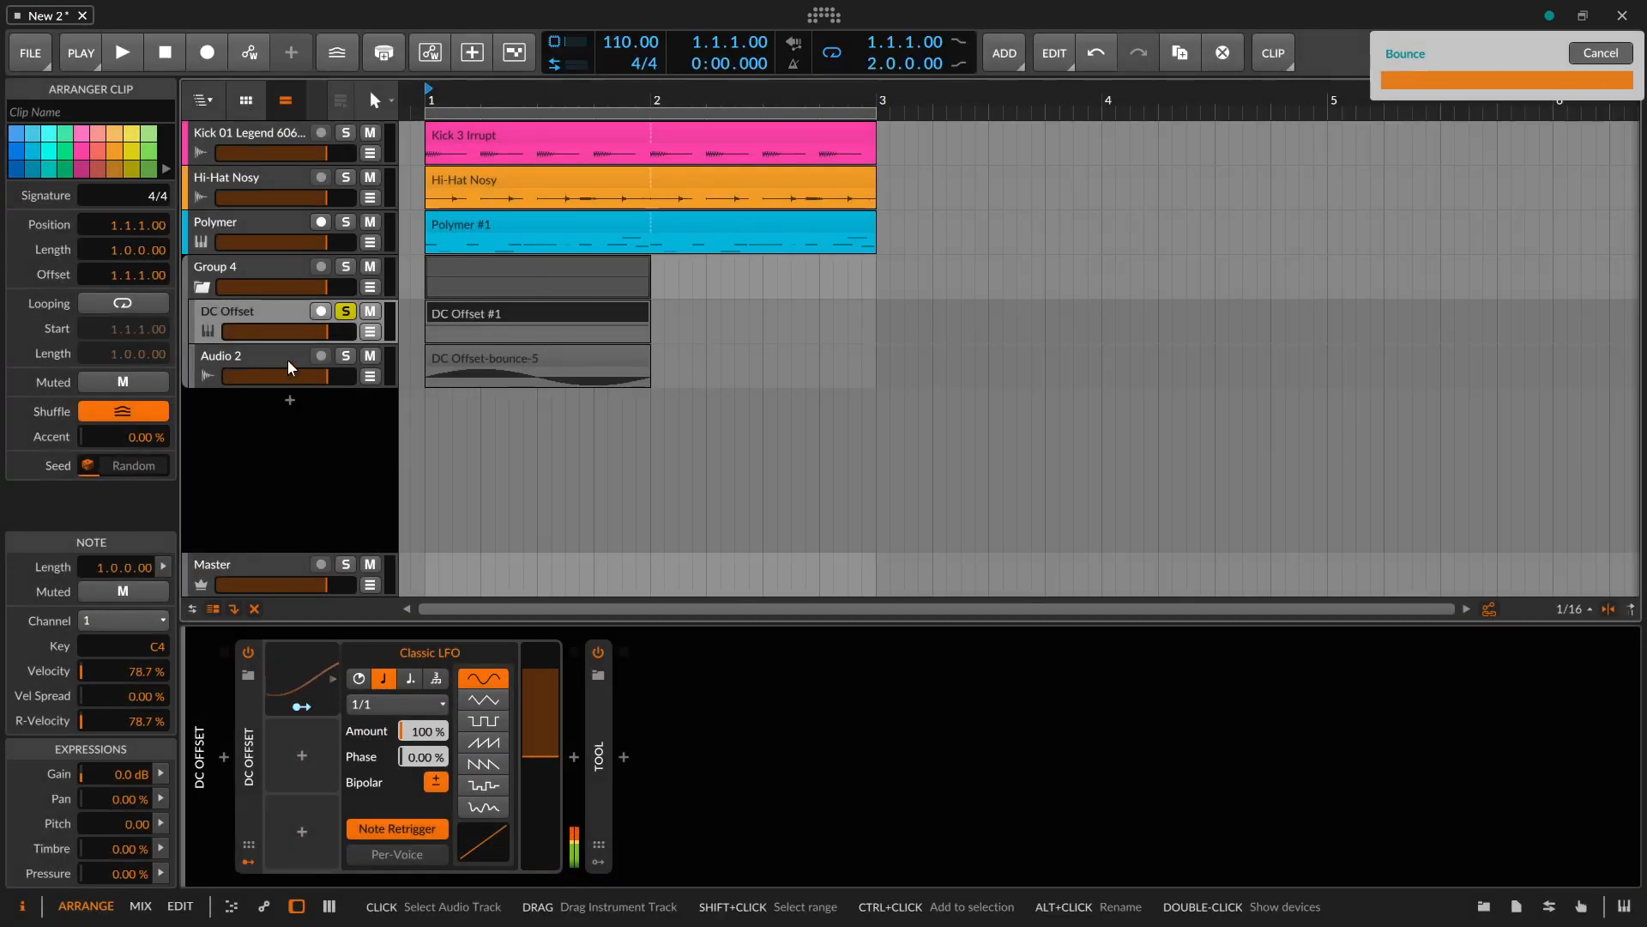
Rename the newly bounced audio track in the group as Sine
left_click(289, 367)
mouse_move(342, 386)
left_mouse_down()
mouse_move(343, 492)
mouse_move(345, 388)
left_mouse_up()
double_click(230, 356)
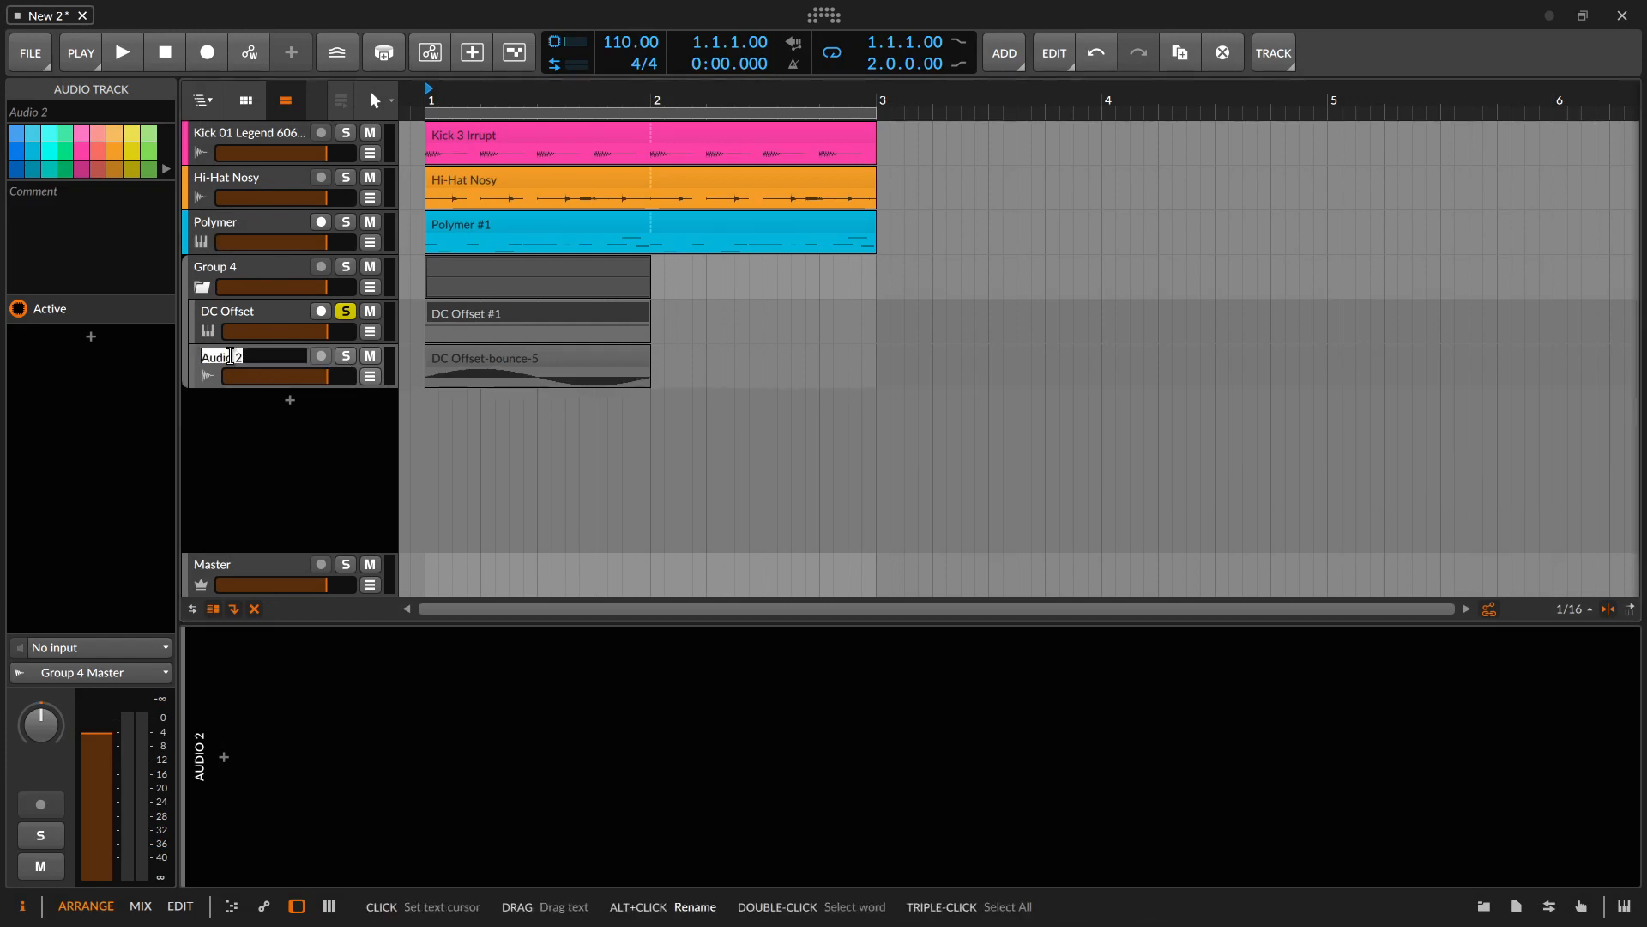
type("Sine")
key("Return")
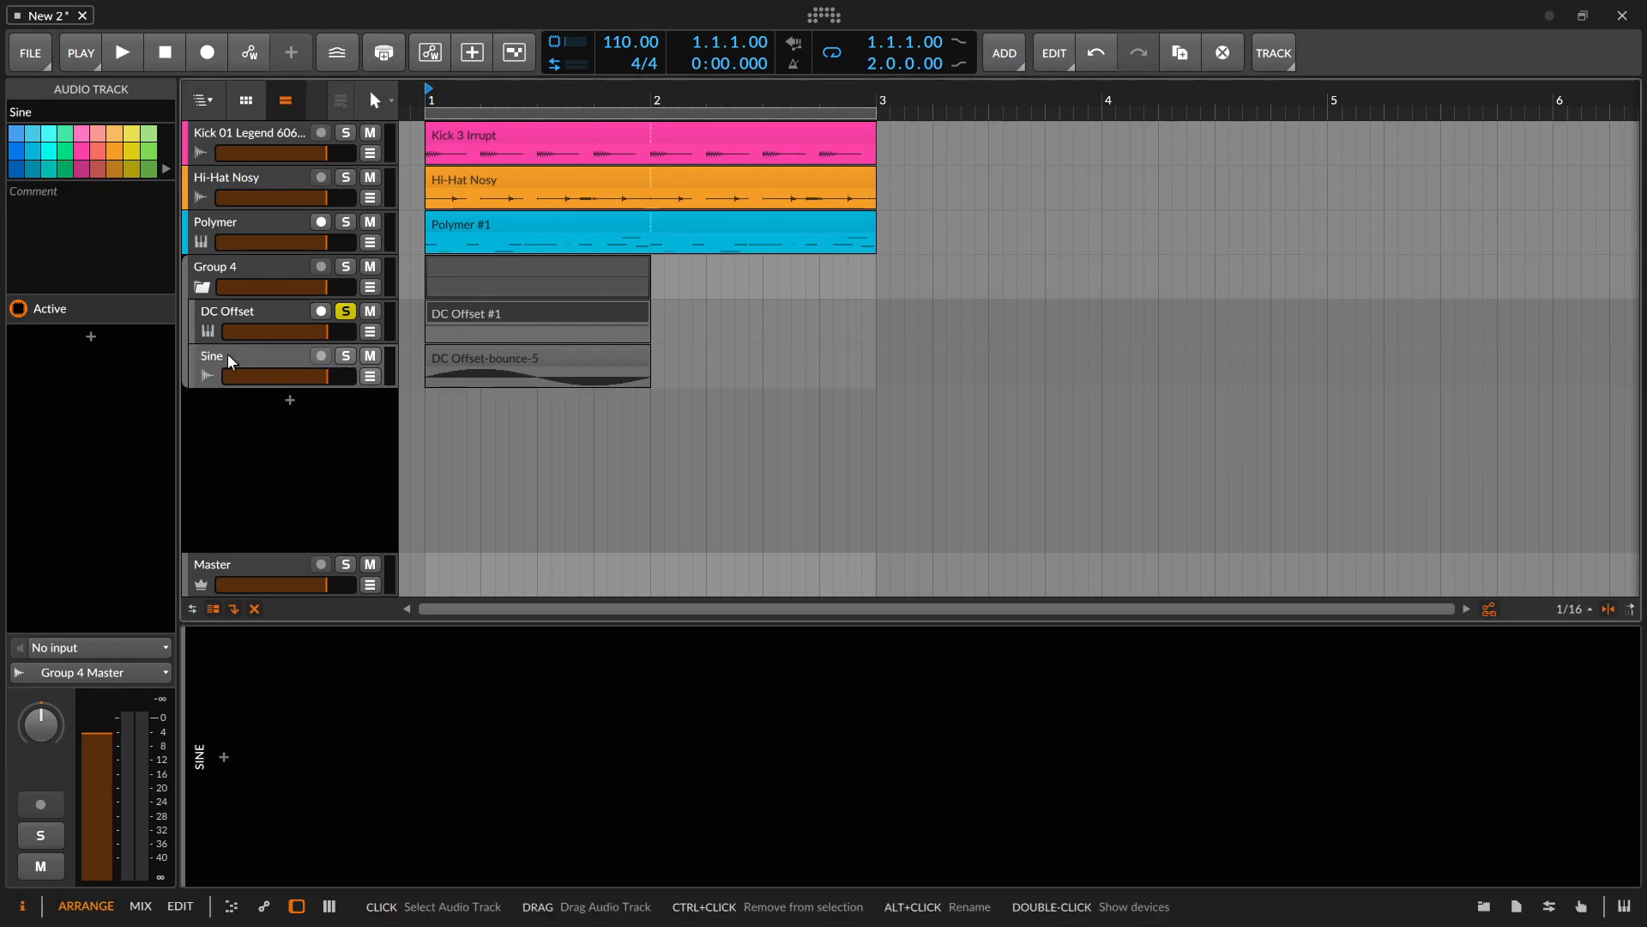
Change the Classic LFO waveform on the DC Offset track to Square
left_click(295, 308)
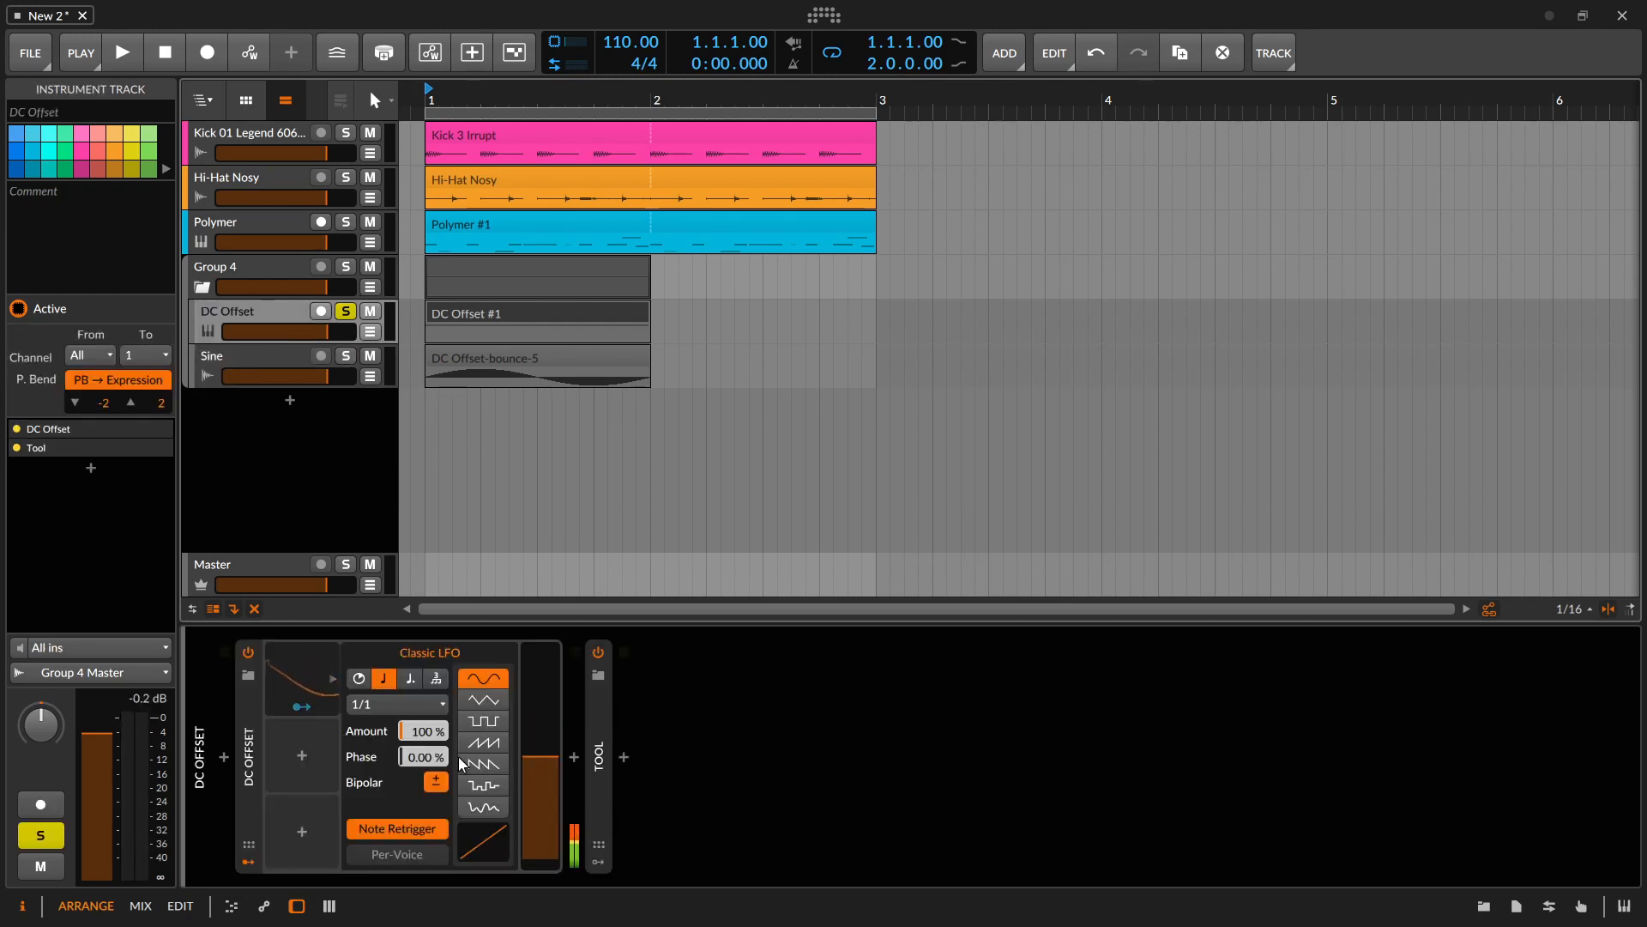
left_click(486, 723)
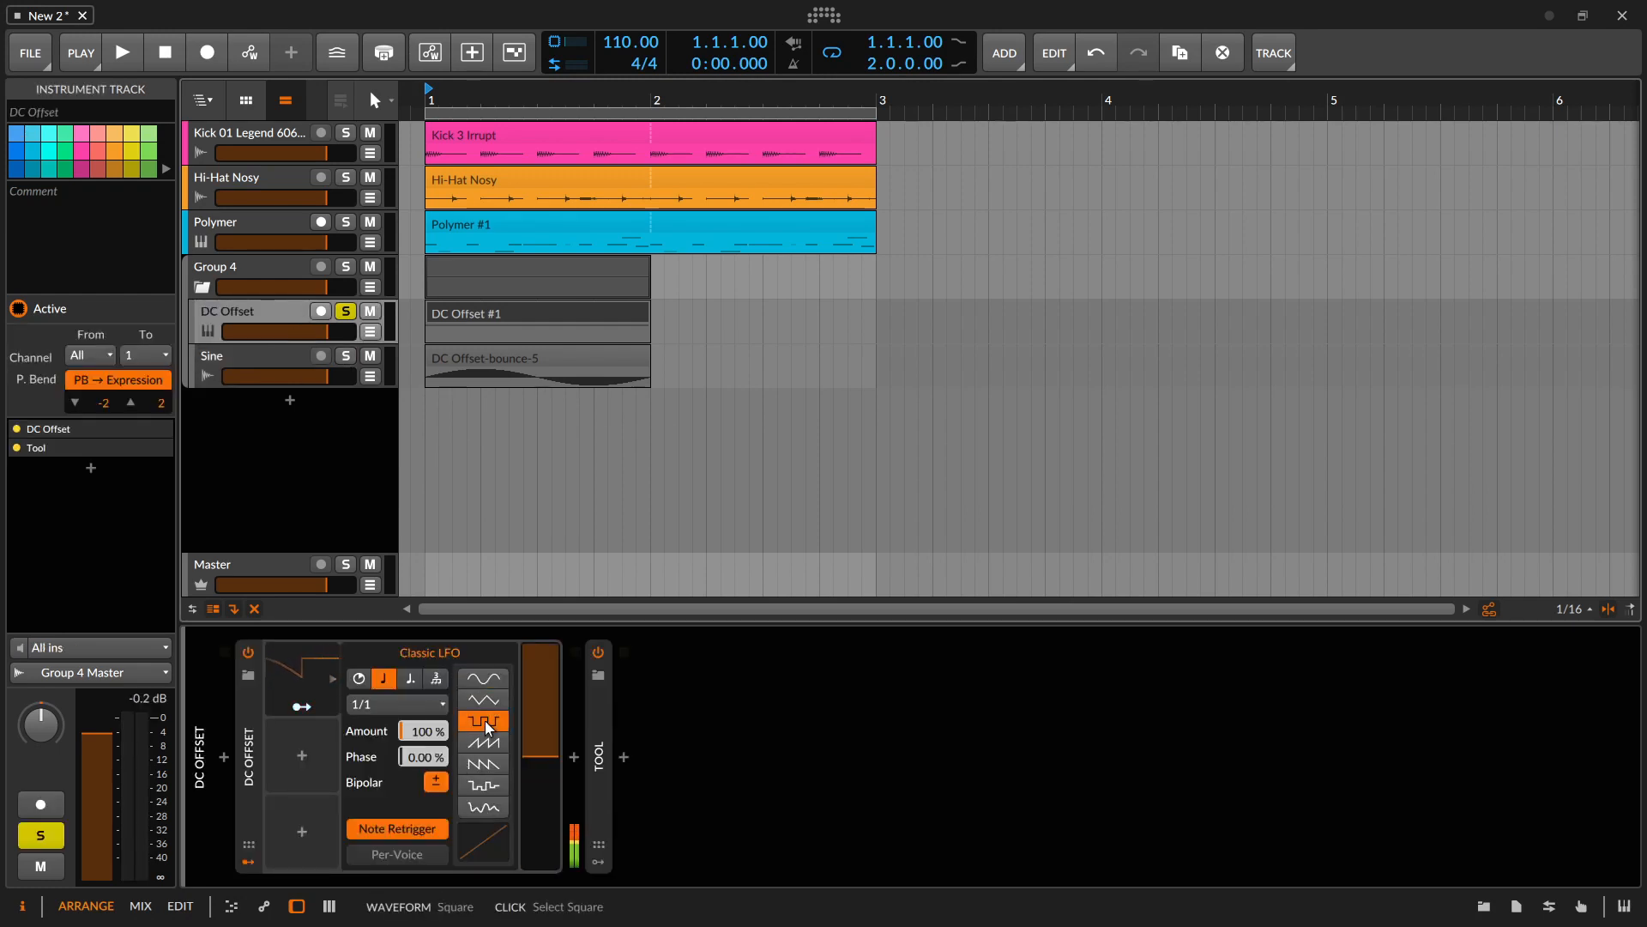
Bounce the DC Offset #1 clip with the Square LFO waveform, using the DC Offset device as custom source and 32-bit floating-point depth
left_click(491, 317)
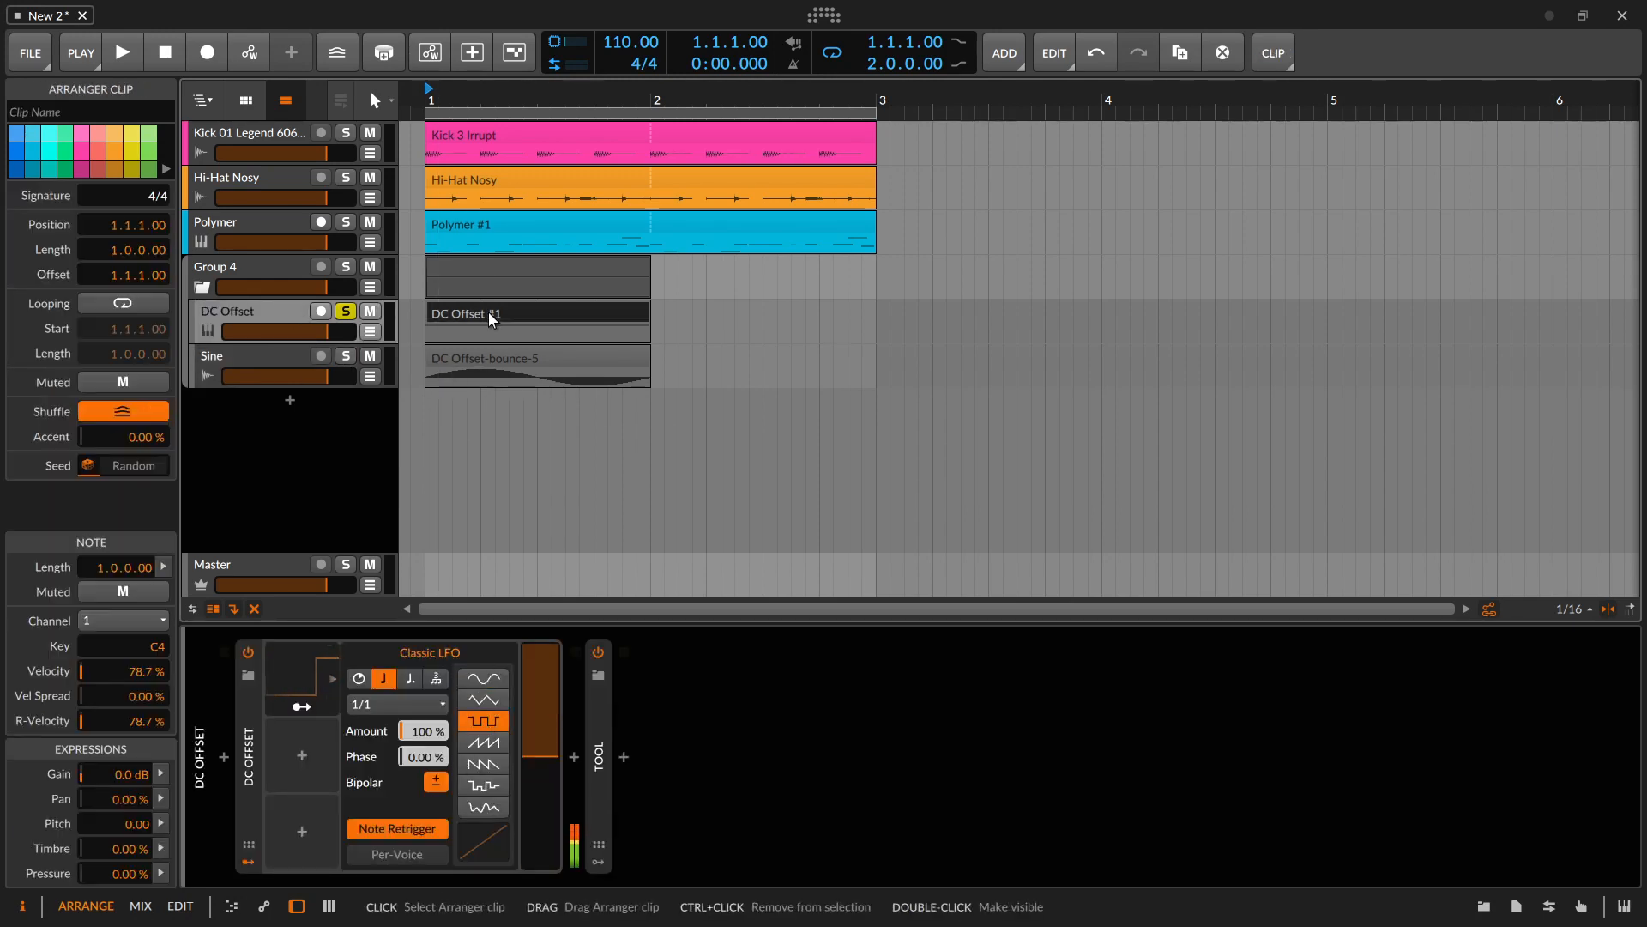
key("ctrl+shift+b")
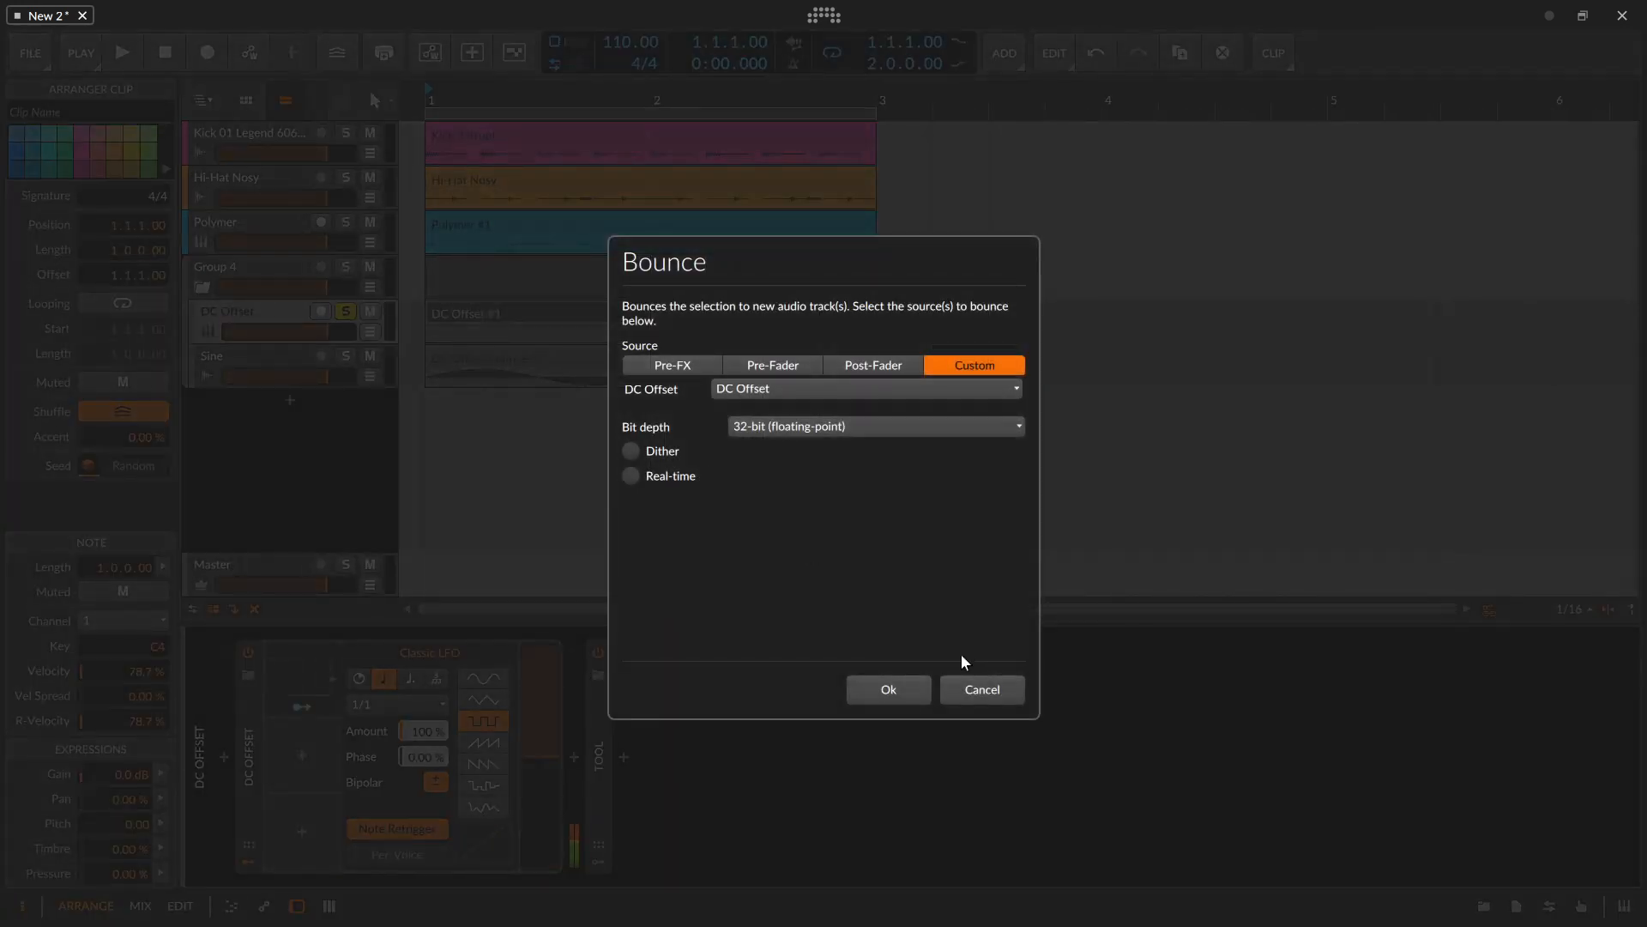
left_click(883, 688)
Rename the newly bounced Audio 2 track above Sine as Square
left_click(240, 395)
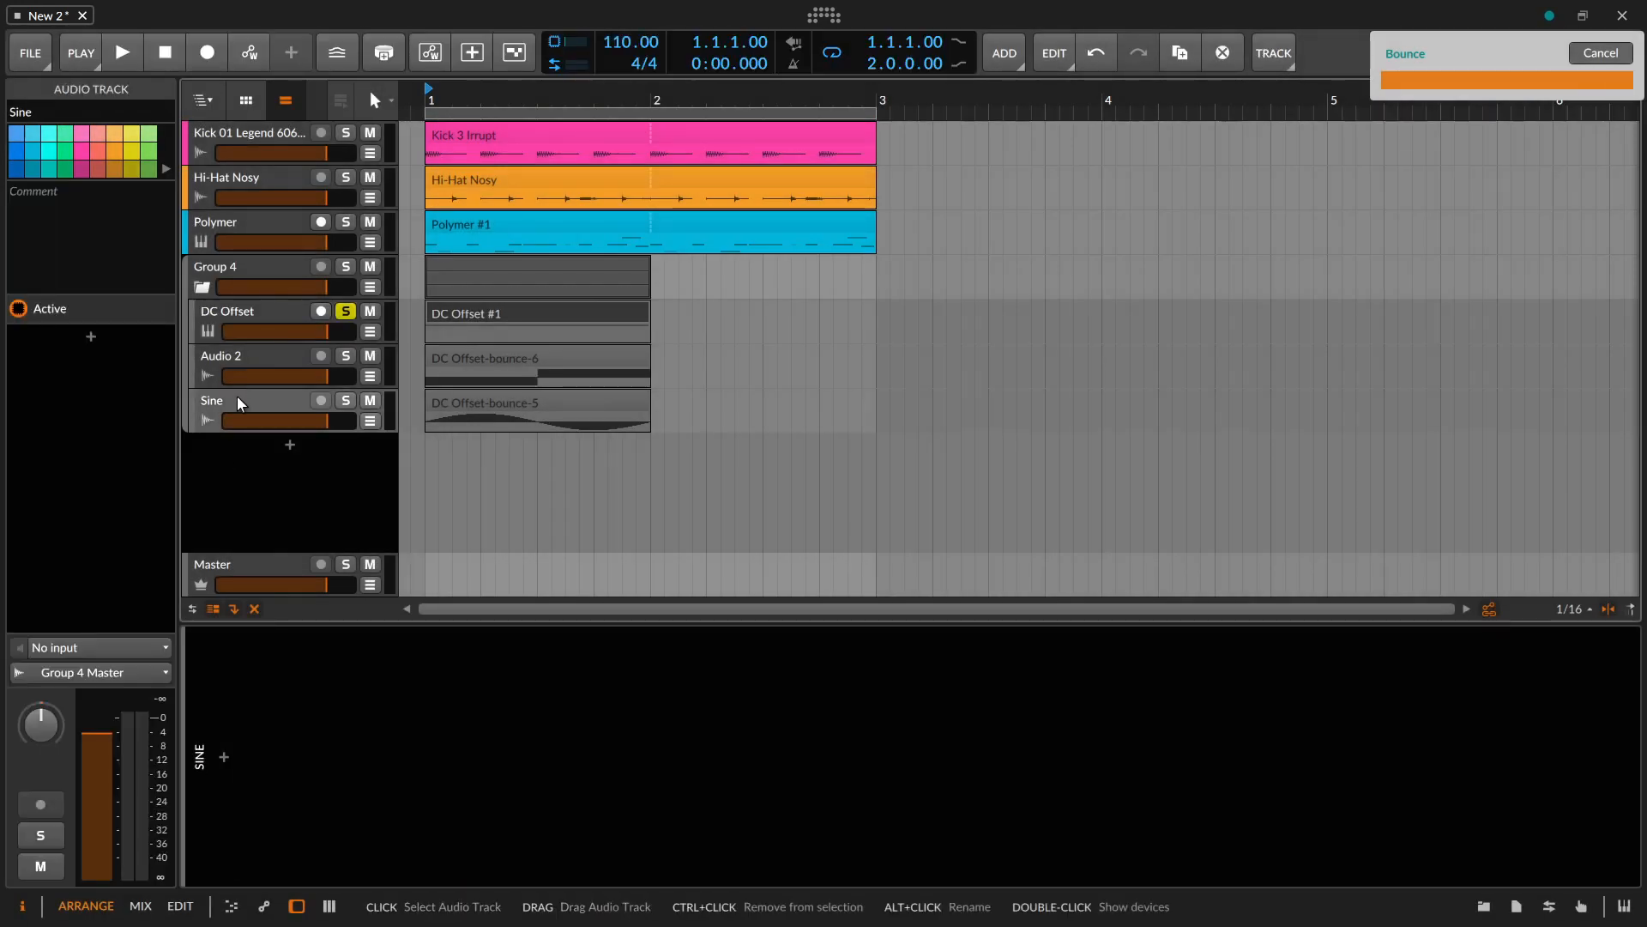
left_click(237, 357, "ctrl")
left_click(236, 356, "alt")
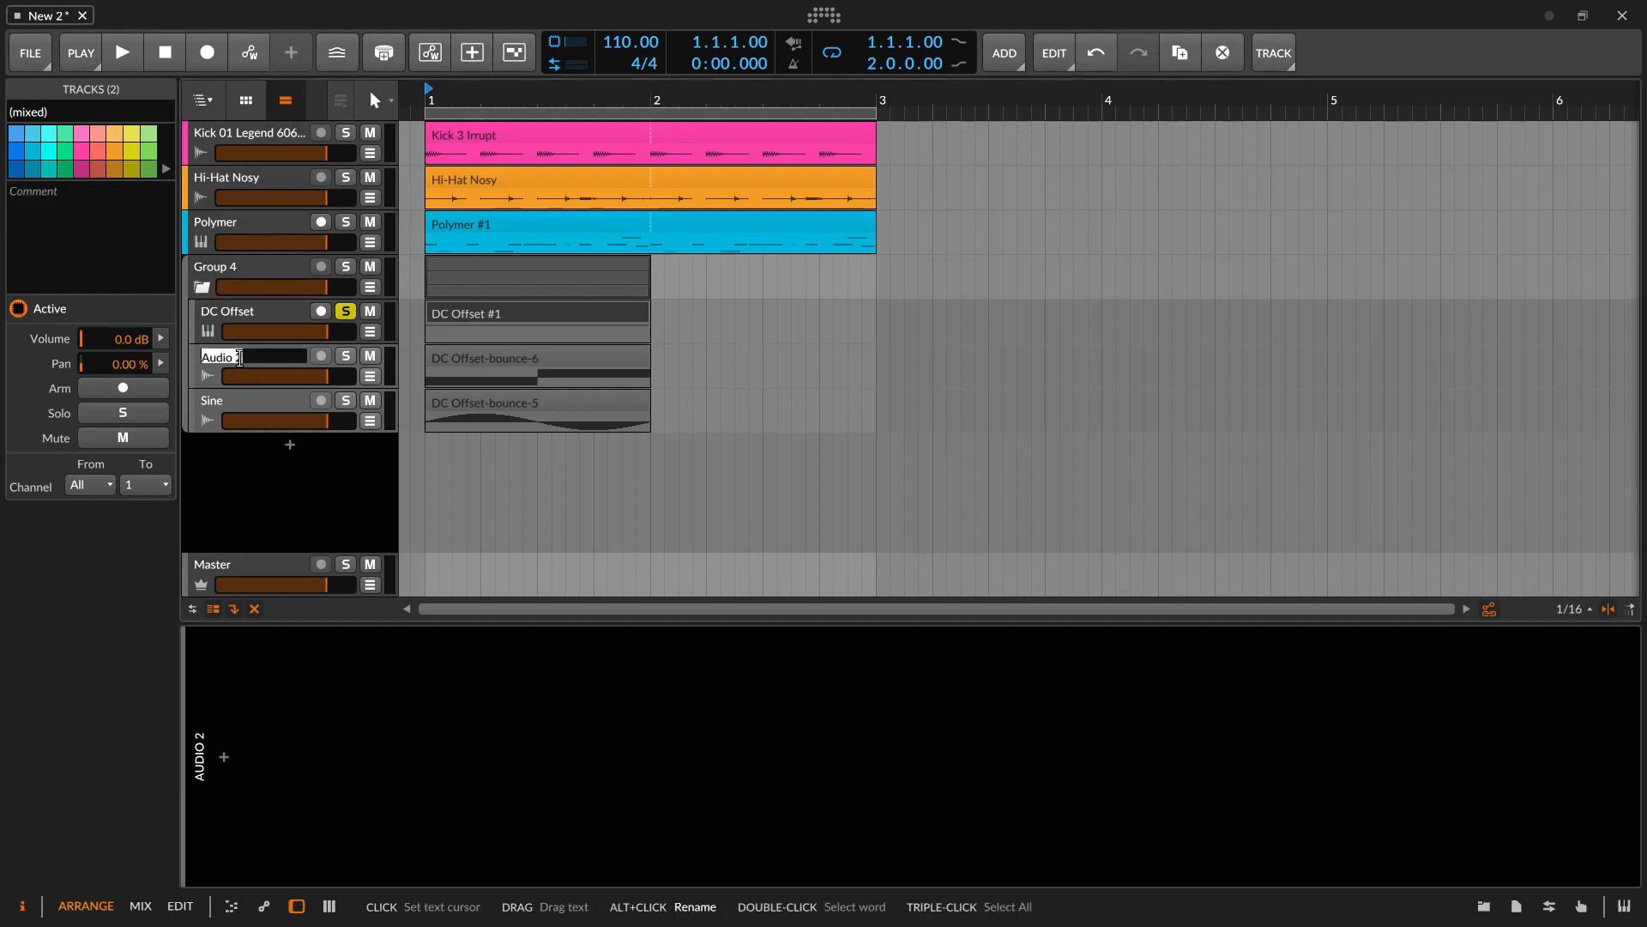
type("square")
key("Return")
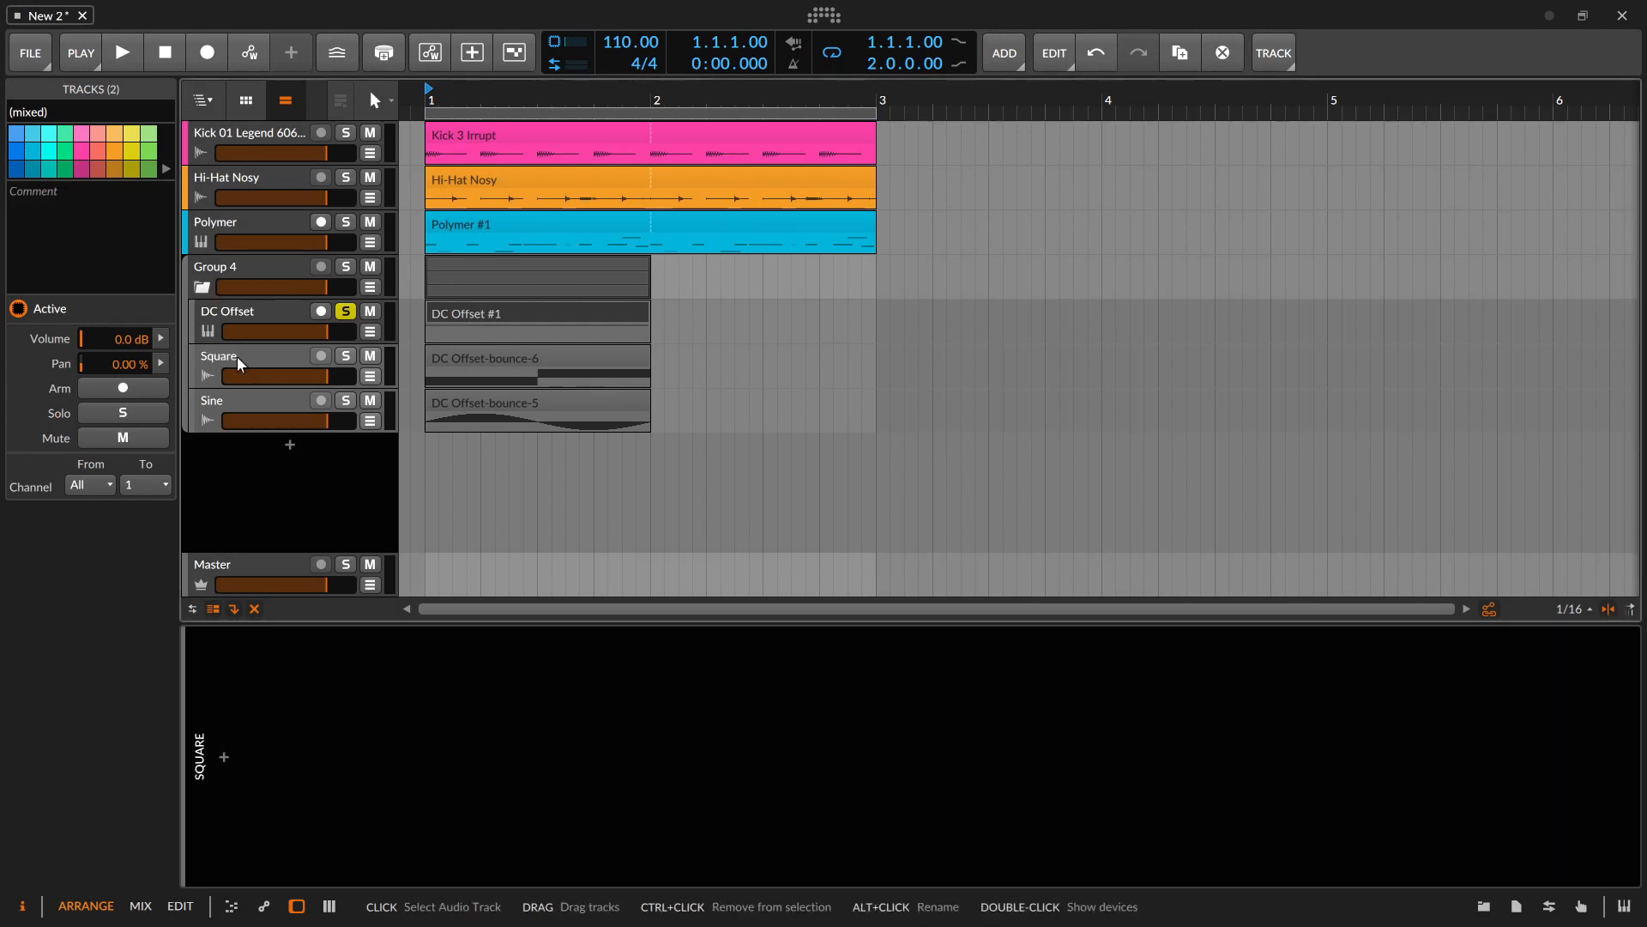
Change the Classic LFO waveform to rising sawtooth and bounce the DC Offset #1 clip from the DC Offset device at 32-bit floating-point
left_click(508, 314)
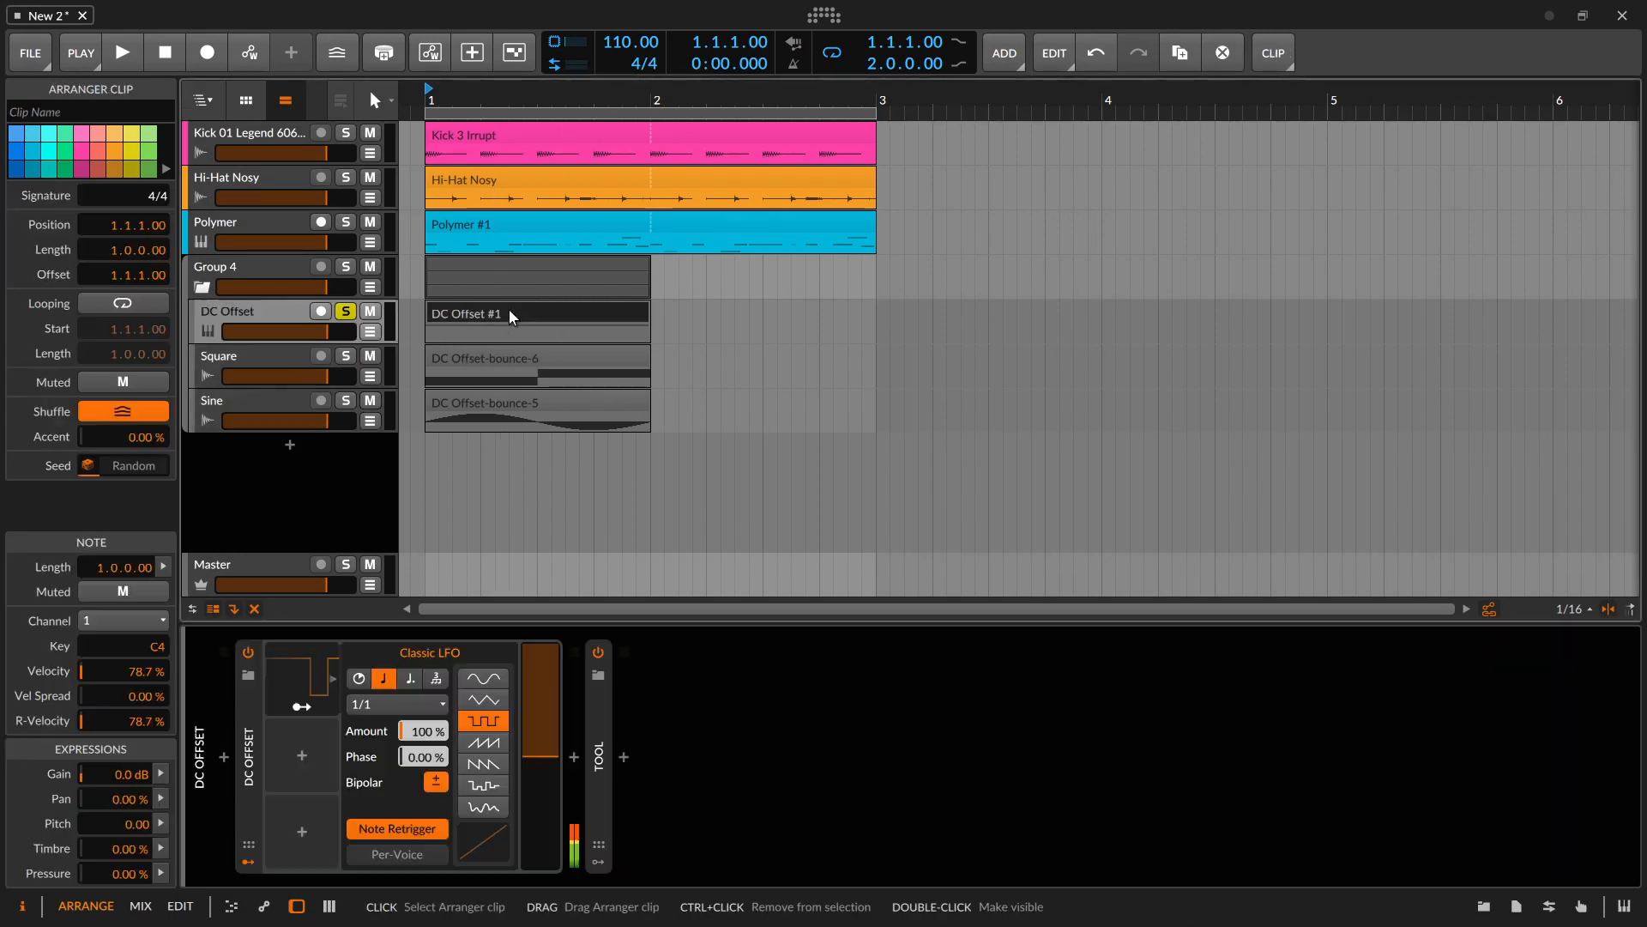
left_click(484, 745)
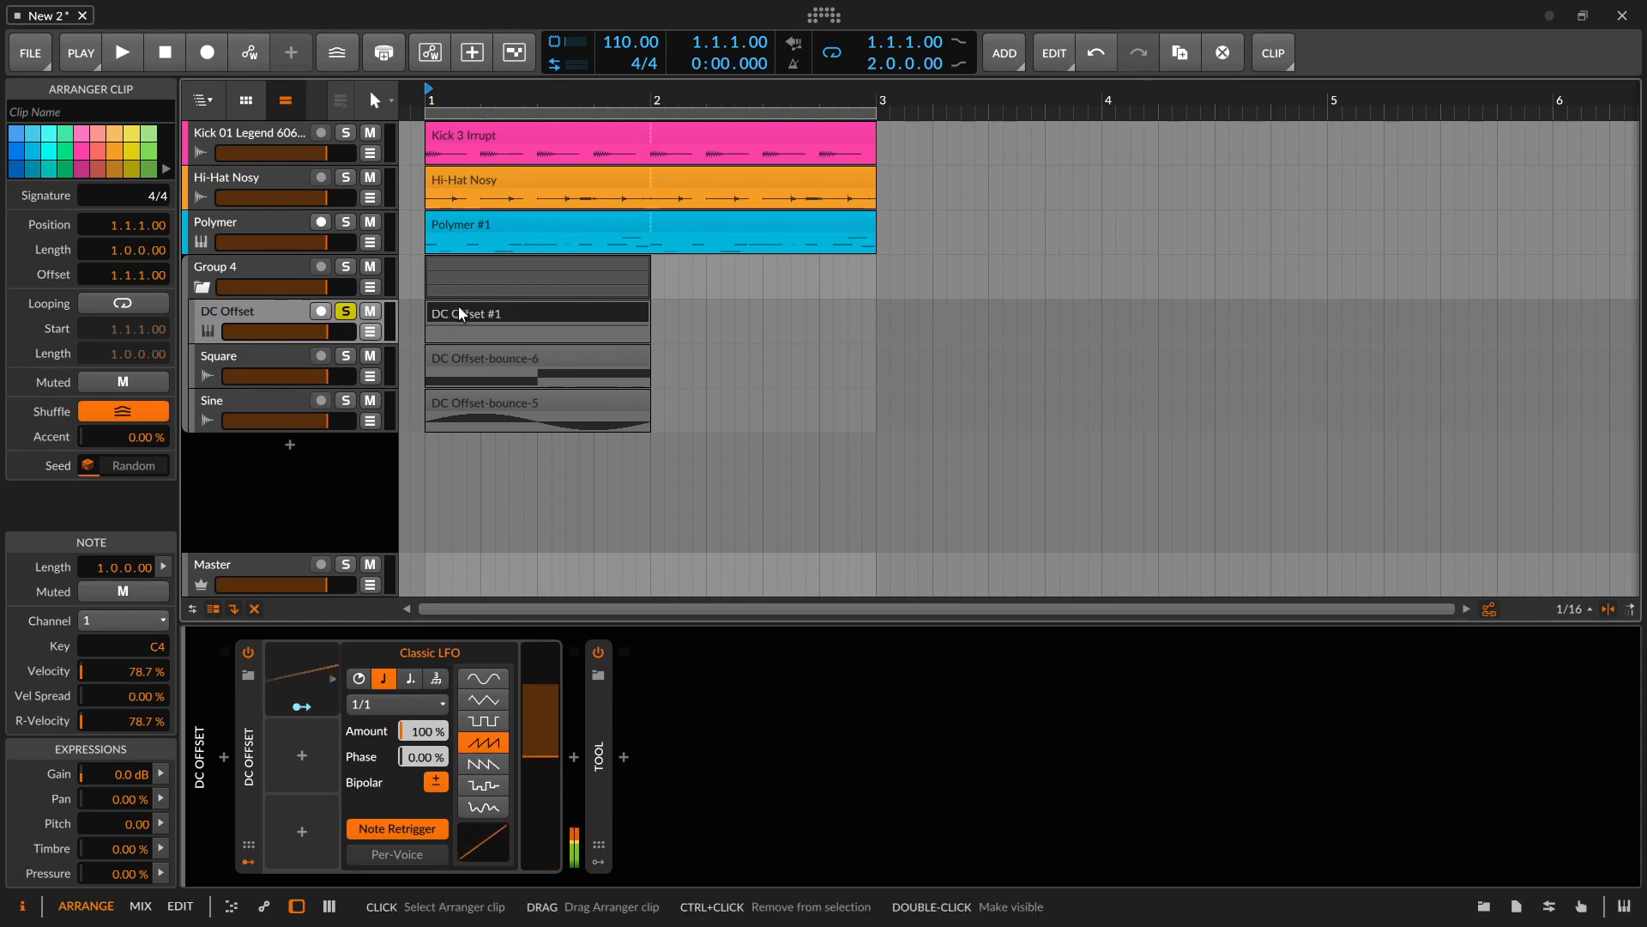
key("ctrl+b")
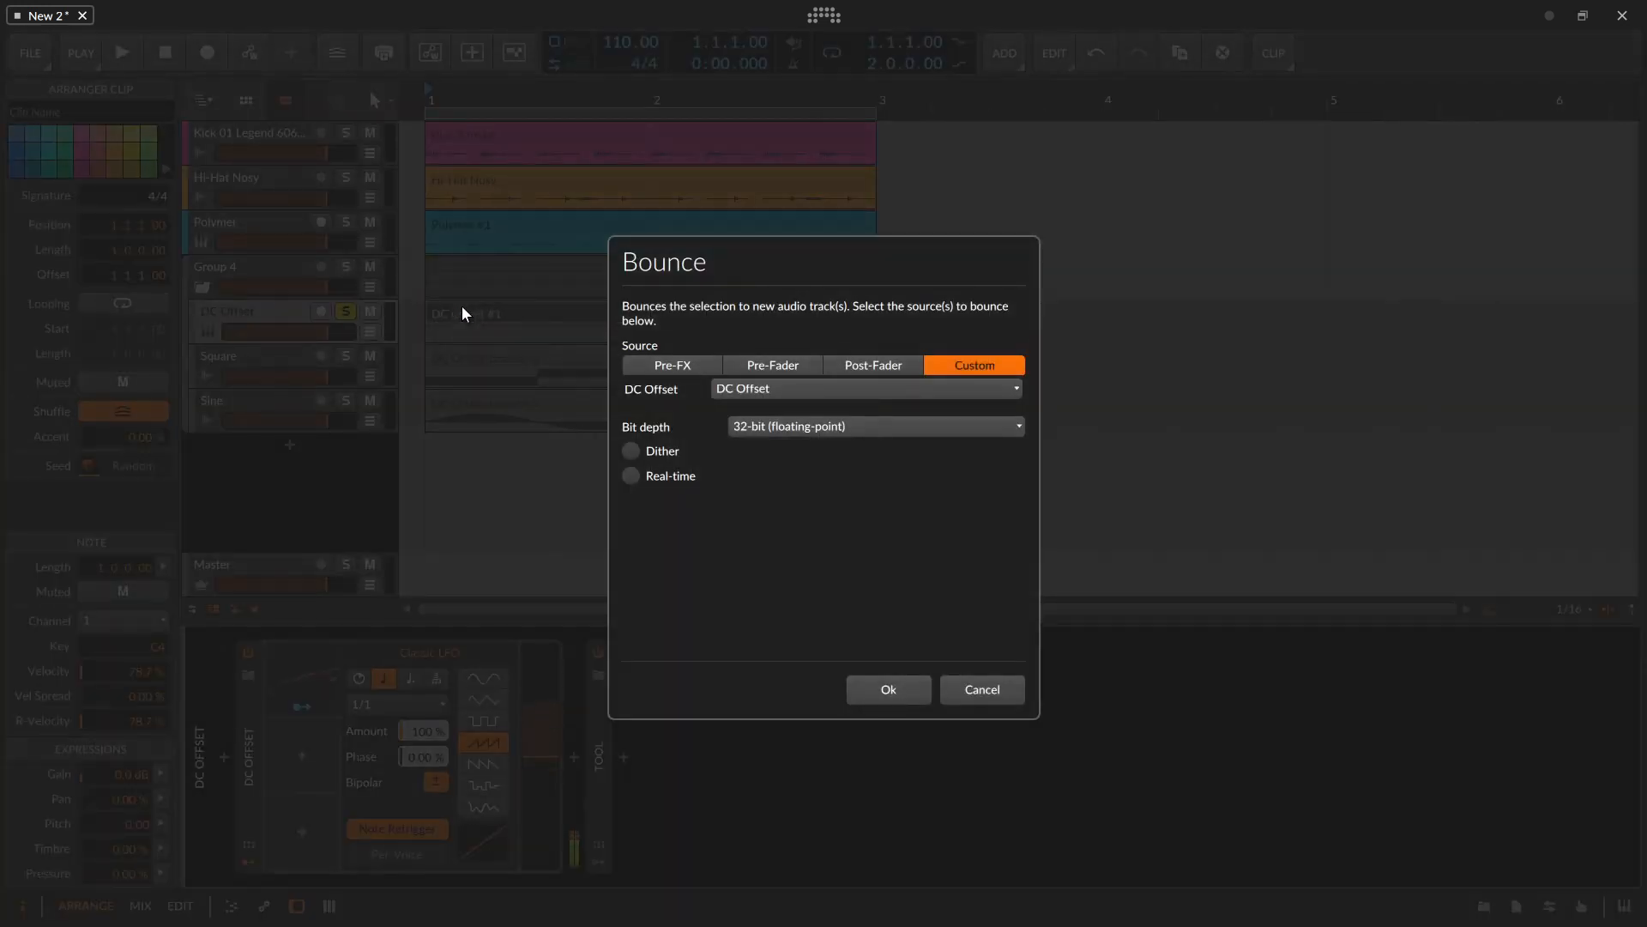
left_click(906, 689)
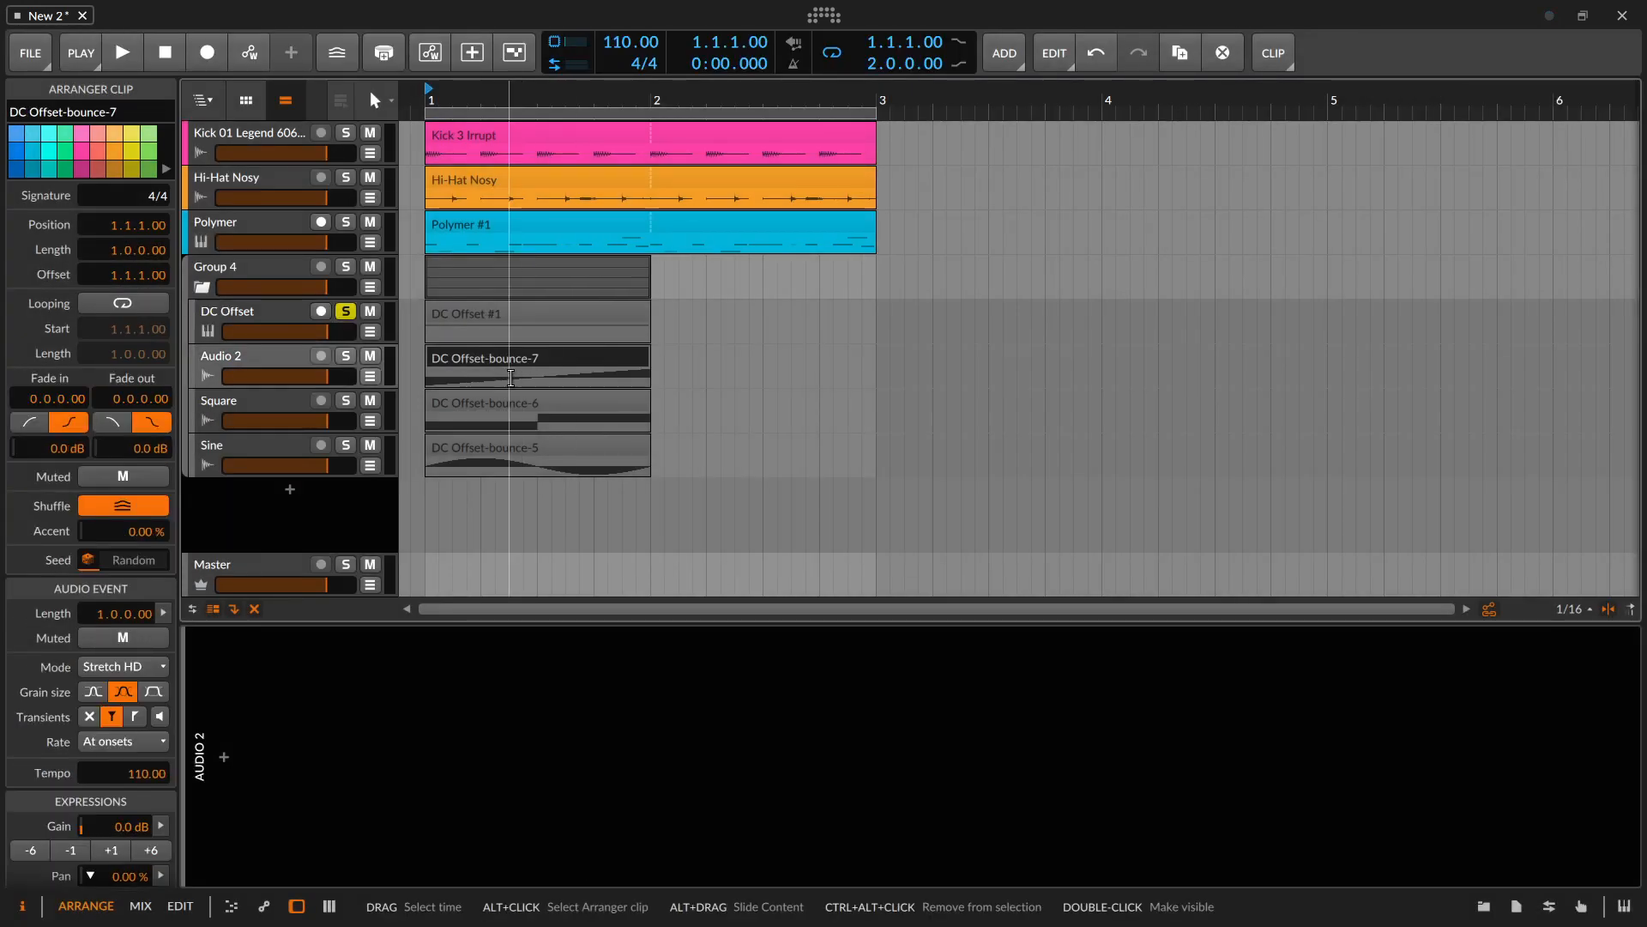
Increase the height of the bounced sawtooth track, and turn off solo on DC Offset while muting Group 4
left_click_drag(229, 387, 229, 467)
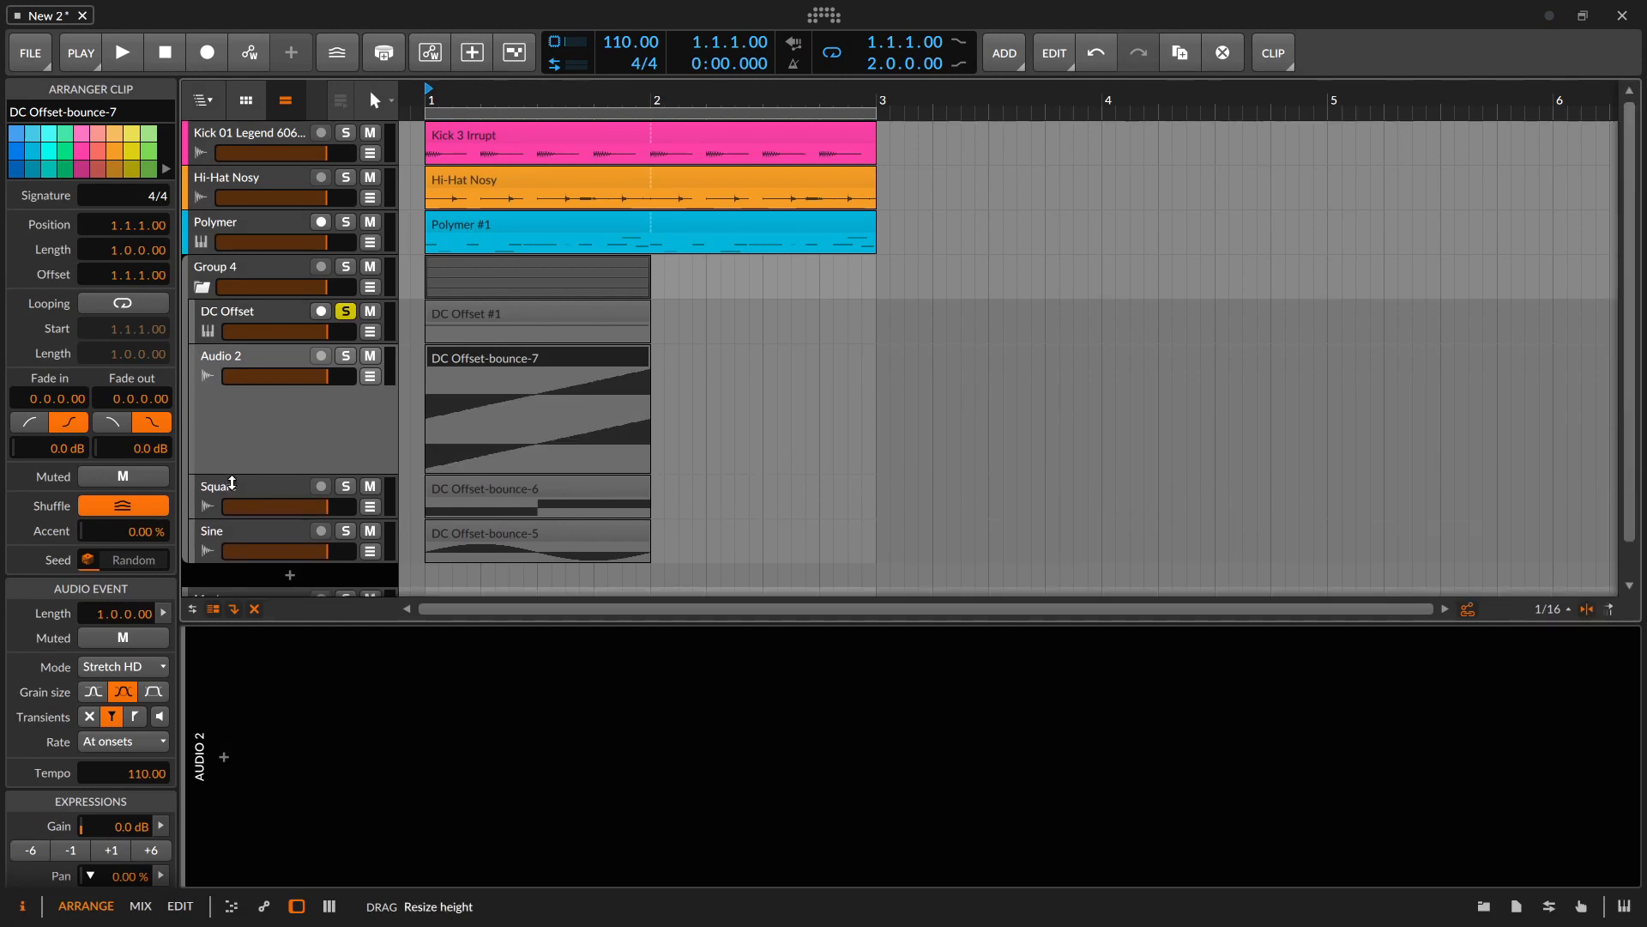
left_click_drag(236, 483, 236, 504)
left_click(346, 311)
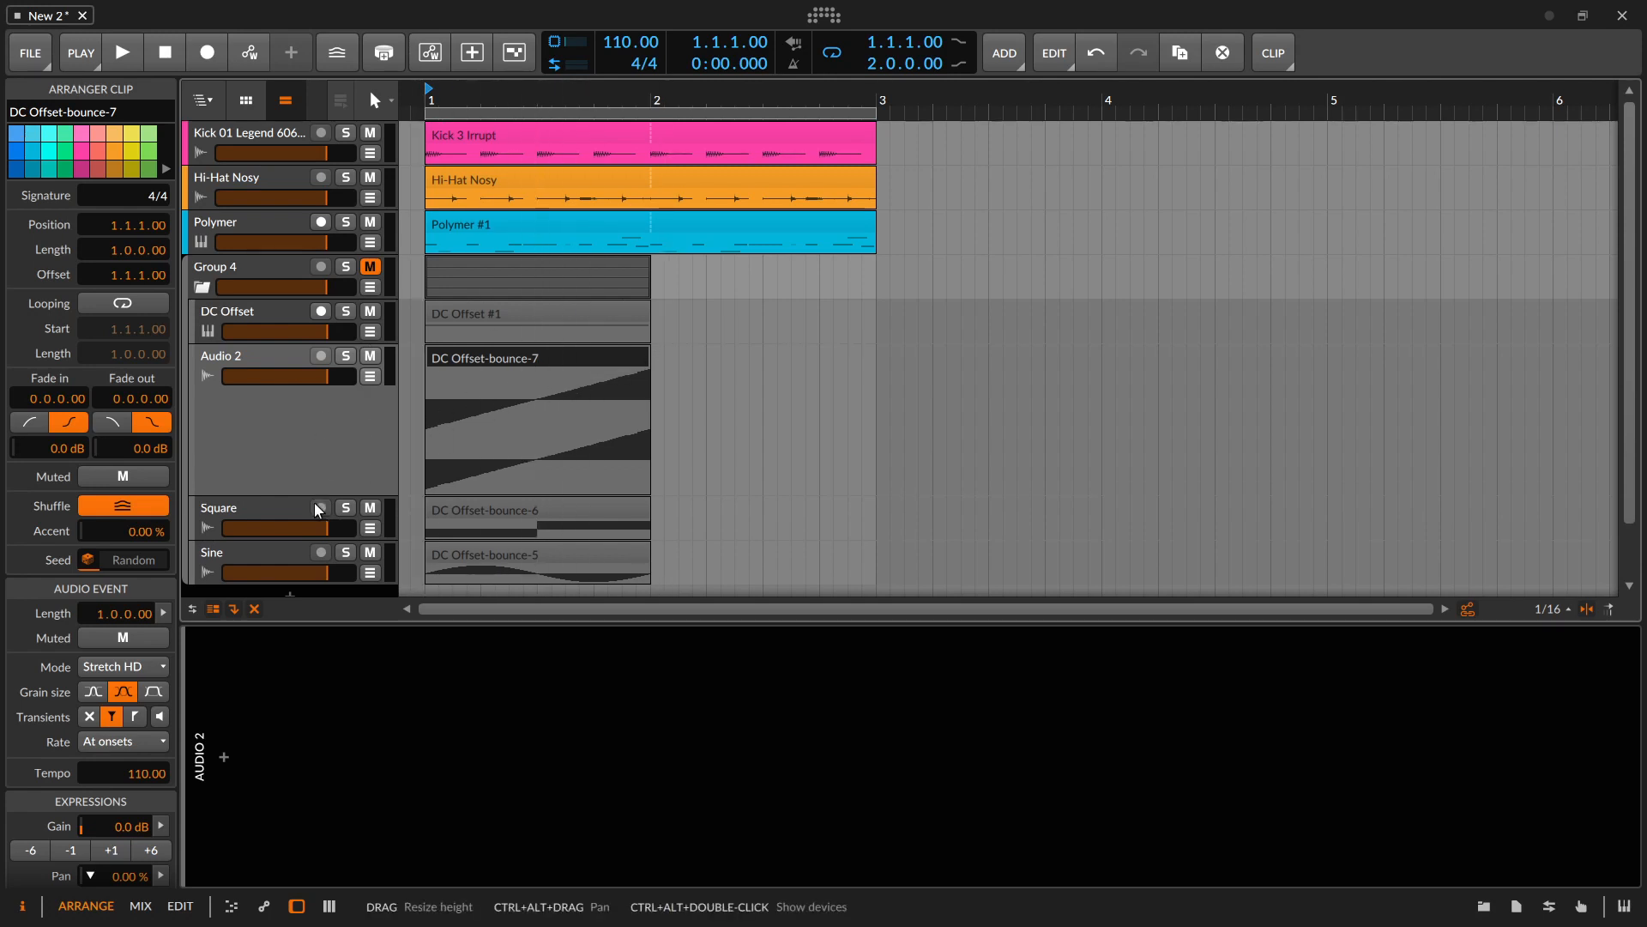
left_click_drag(309, 495, 306, 518)
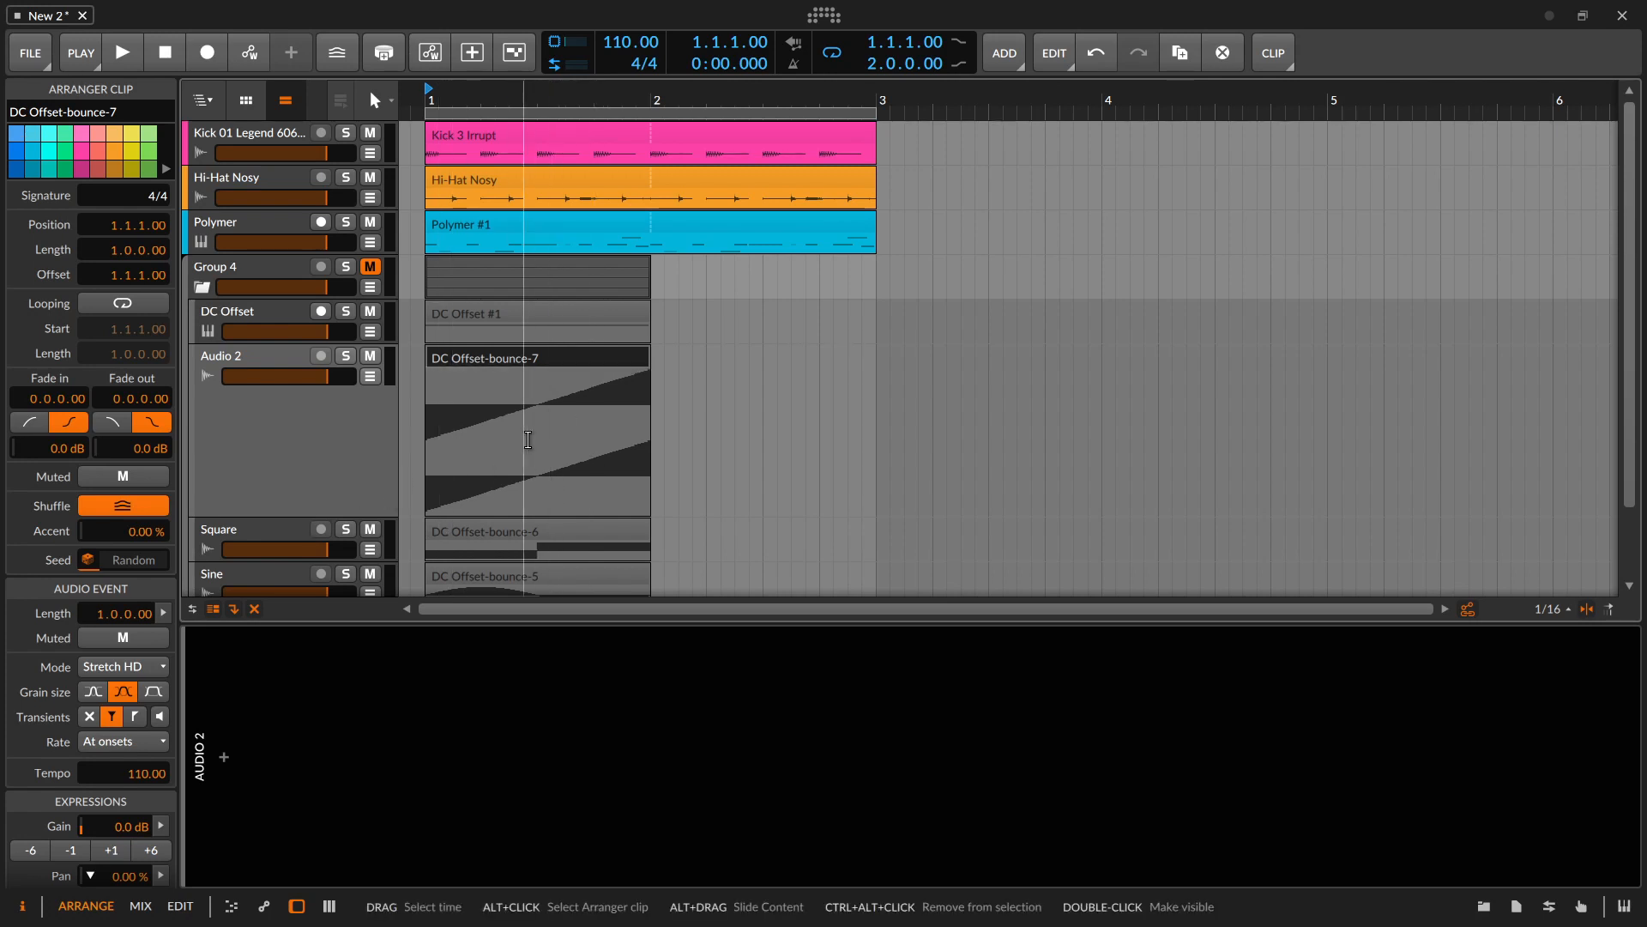
Set the waveform display to Perceptual in the user interface settings, and shrink the sawtooth track back to its compact height
key("ctrl+comma")
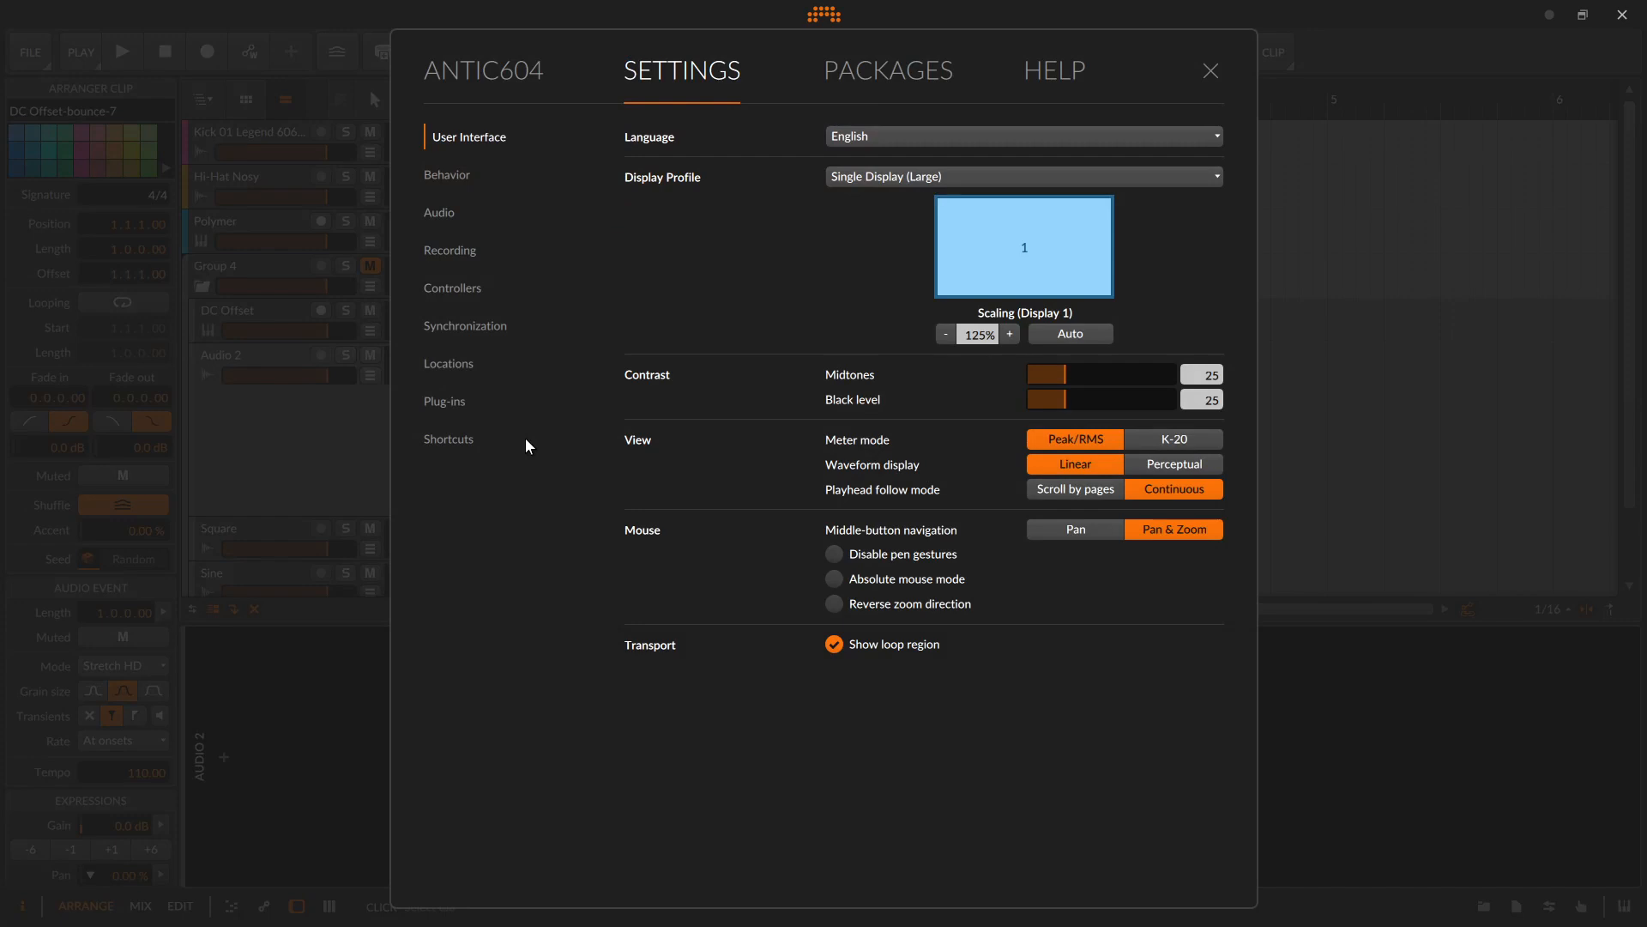
left_click(1169, 467)
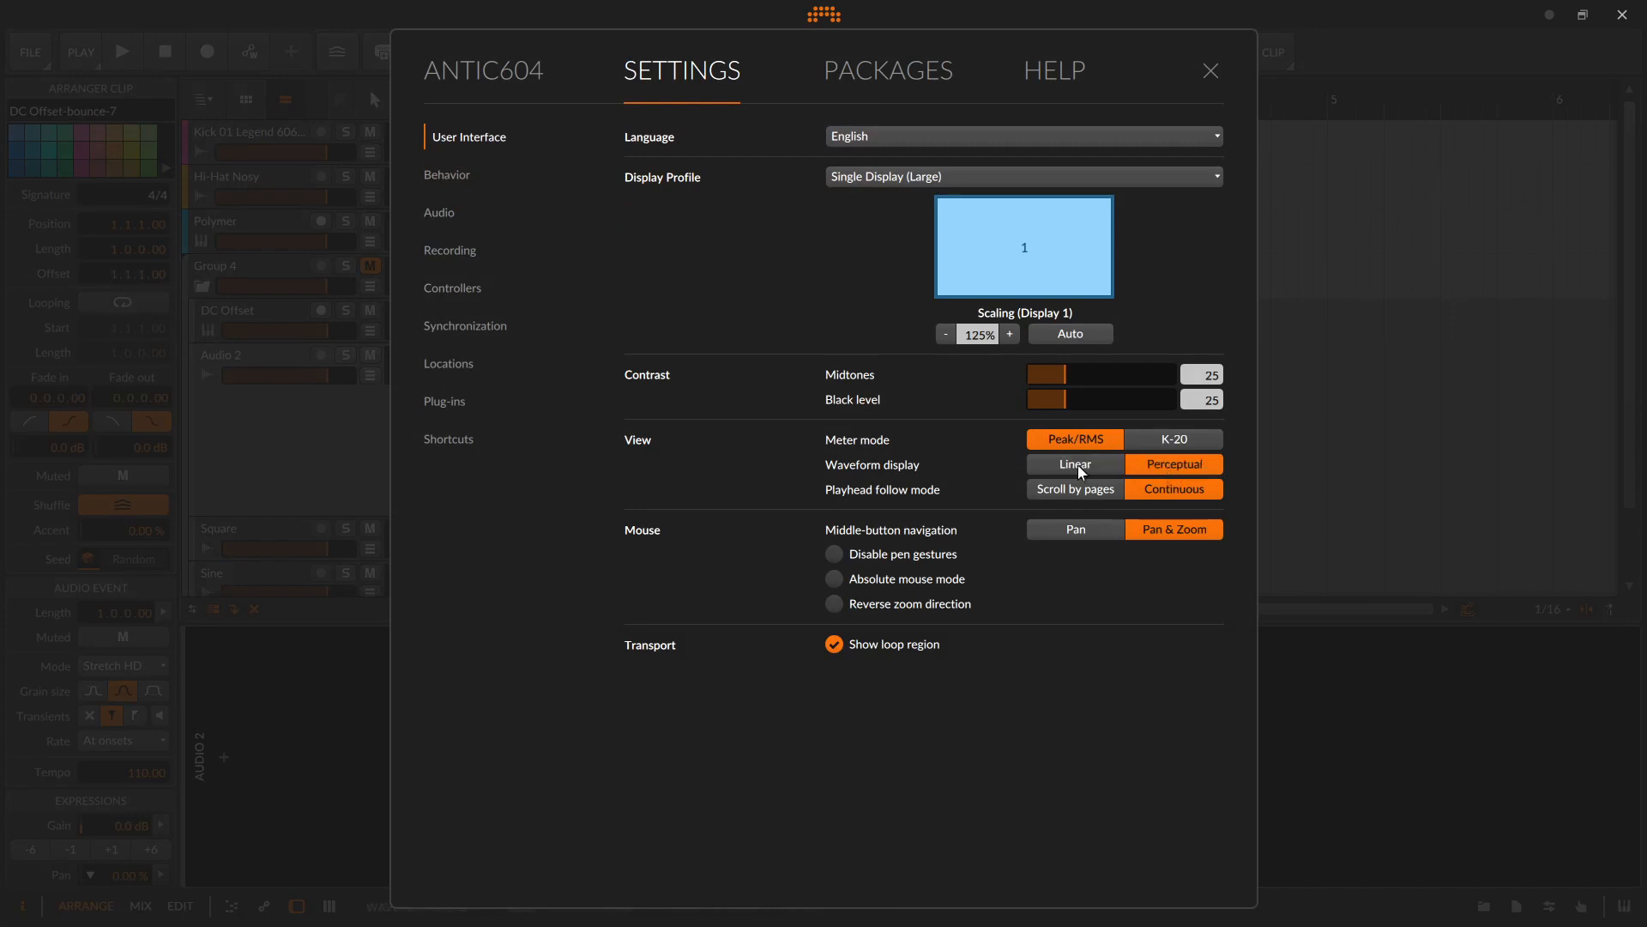
key("Escape")
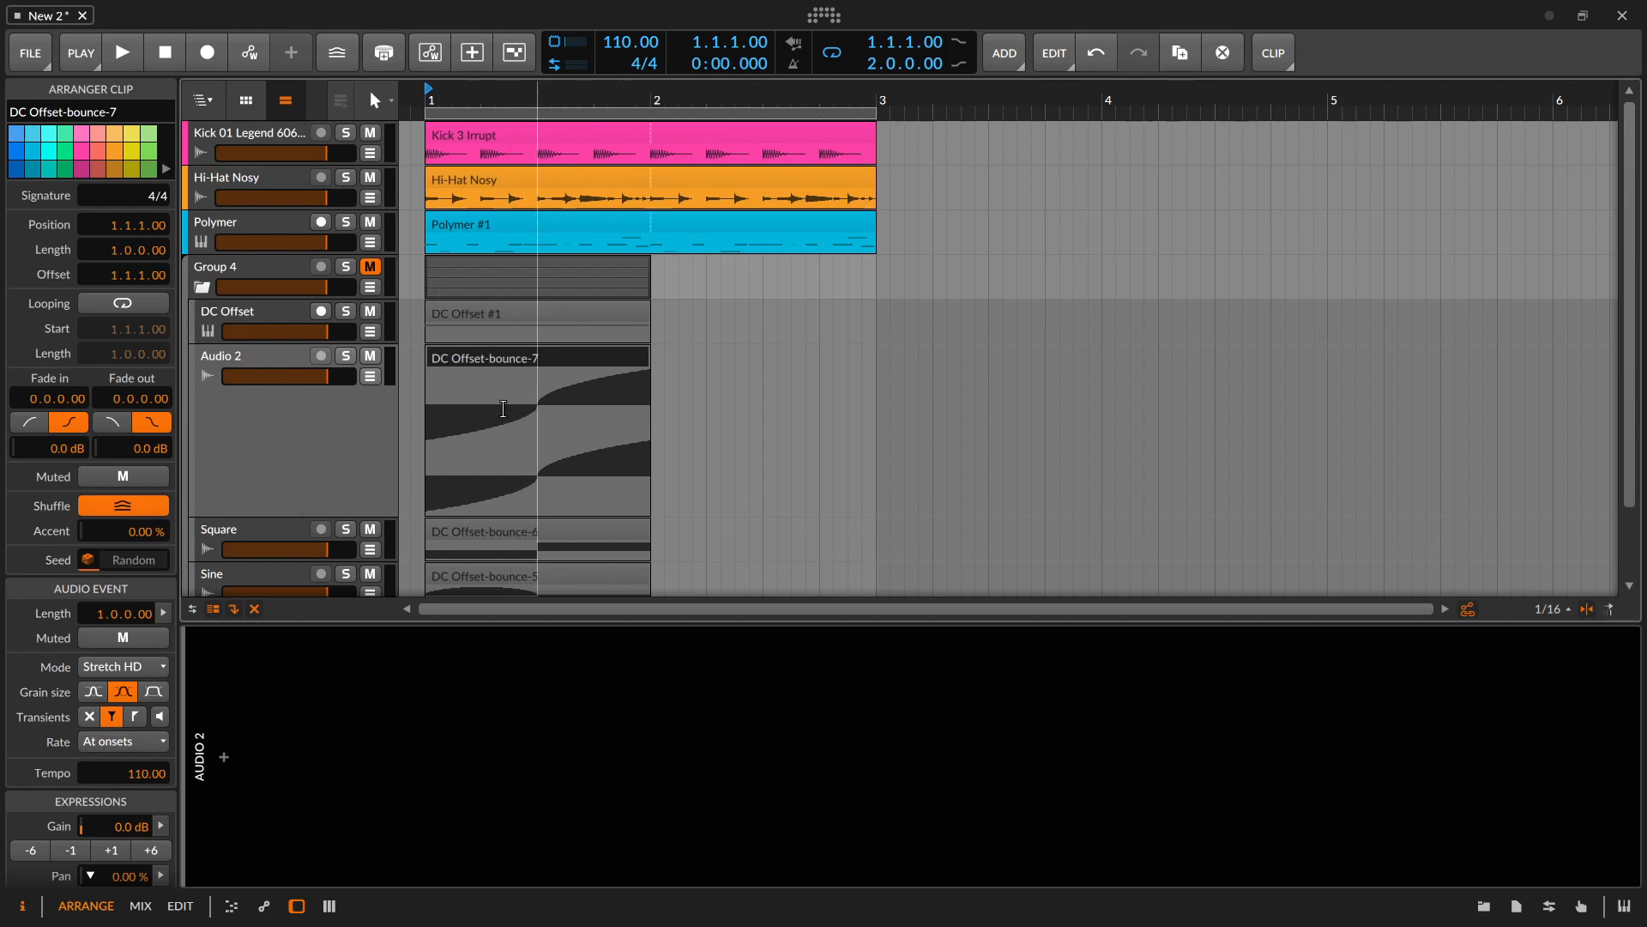
left_click_drag(309, 517, 302, 389)
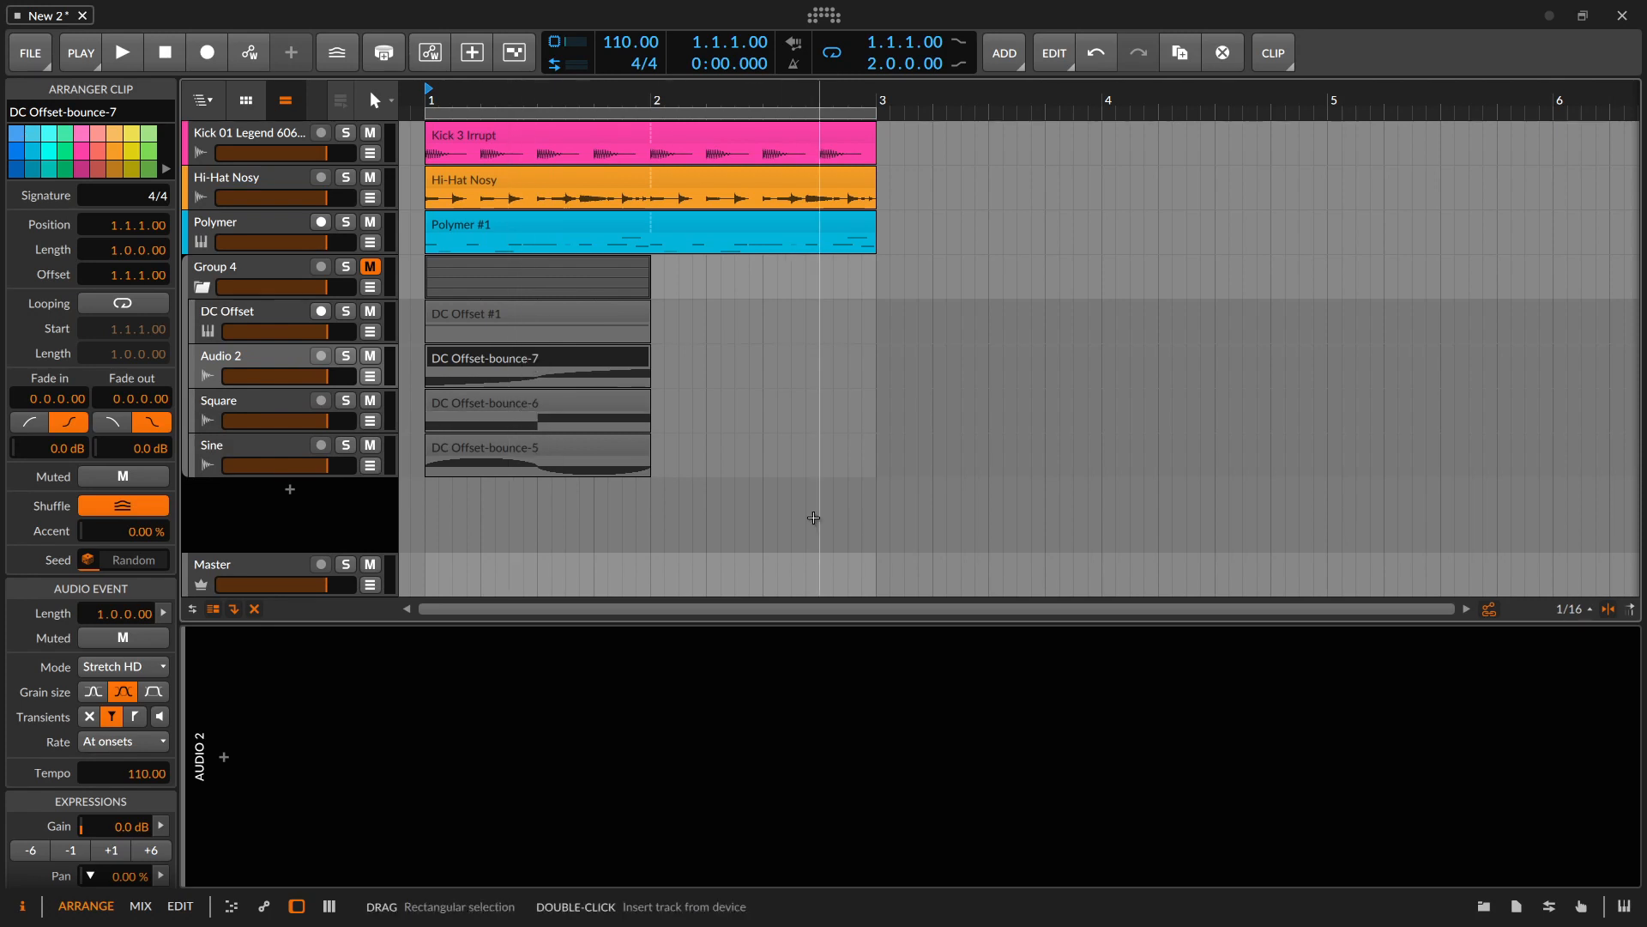
Add a new audio track below Polymer and give it the same blue colour as the Polymer track
left_click(258, 223)
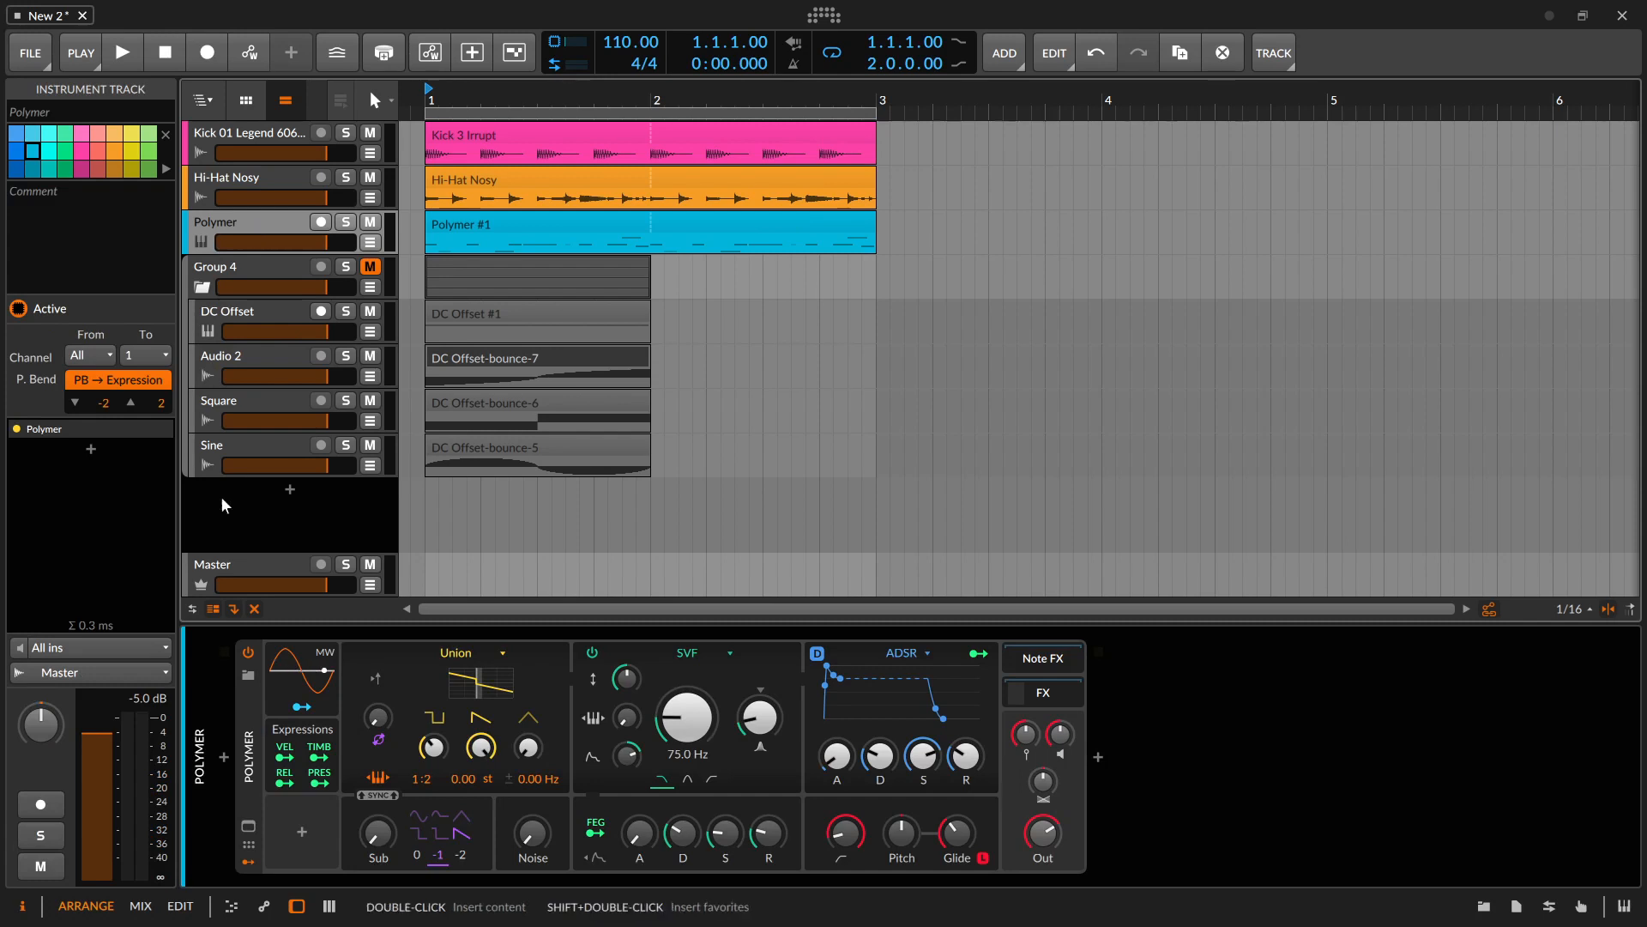
key("ctrl+t")
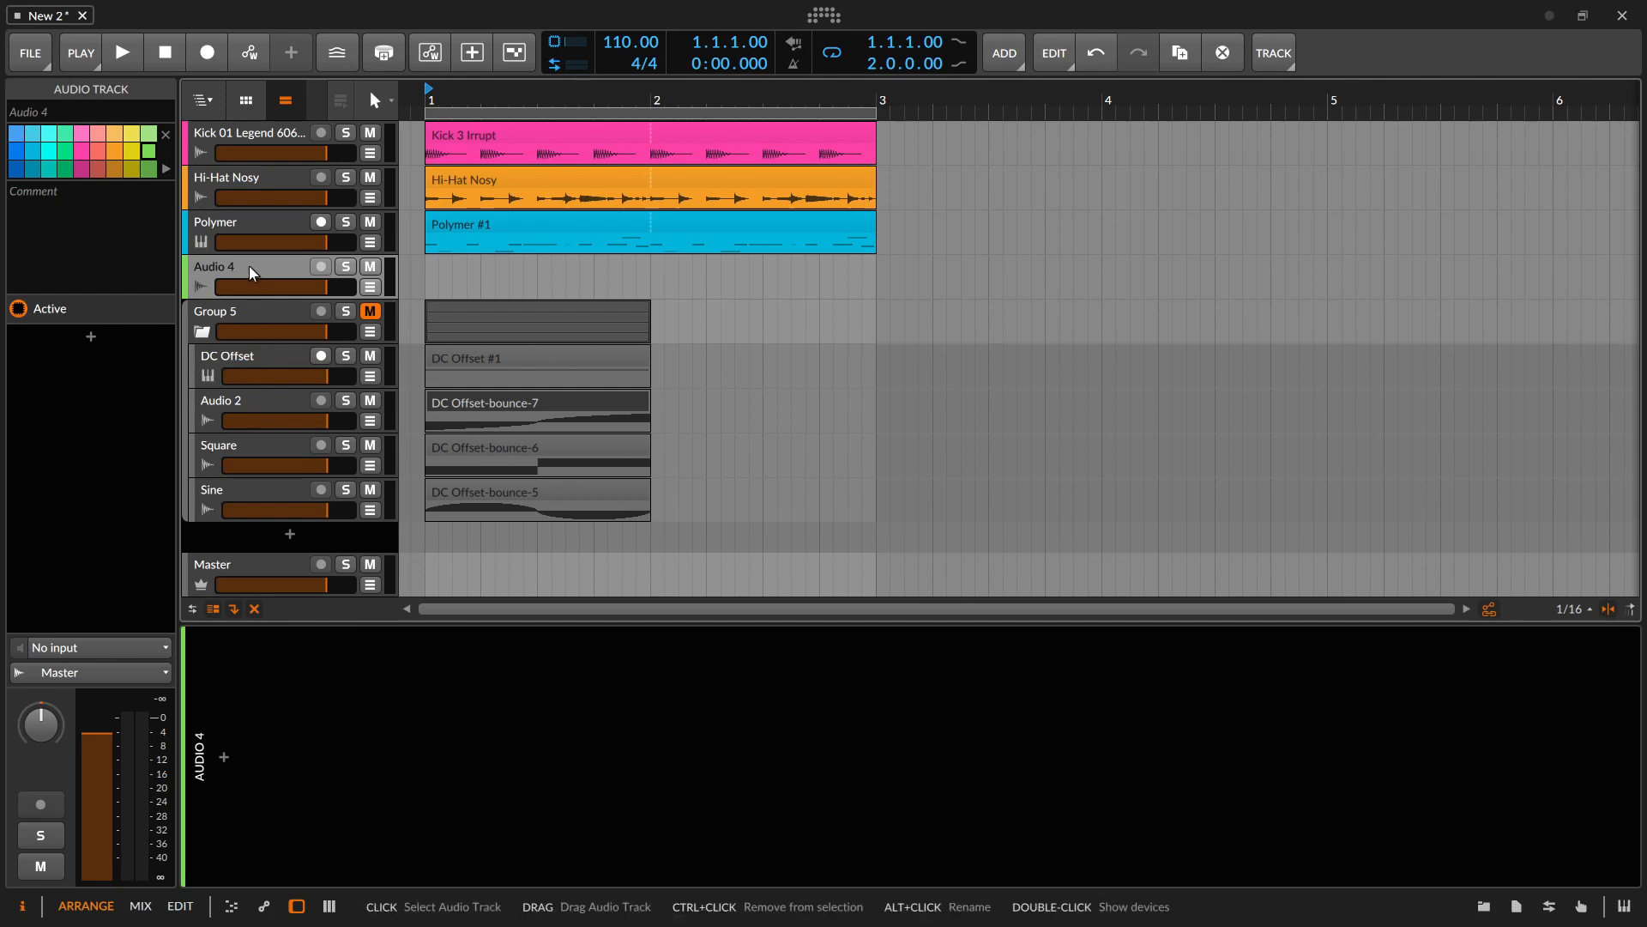
left_click(39, 152)
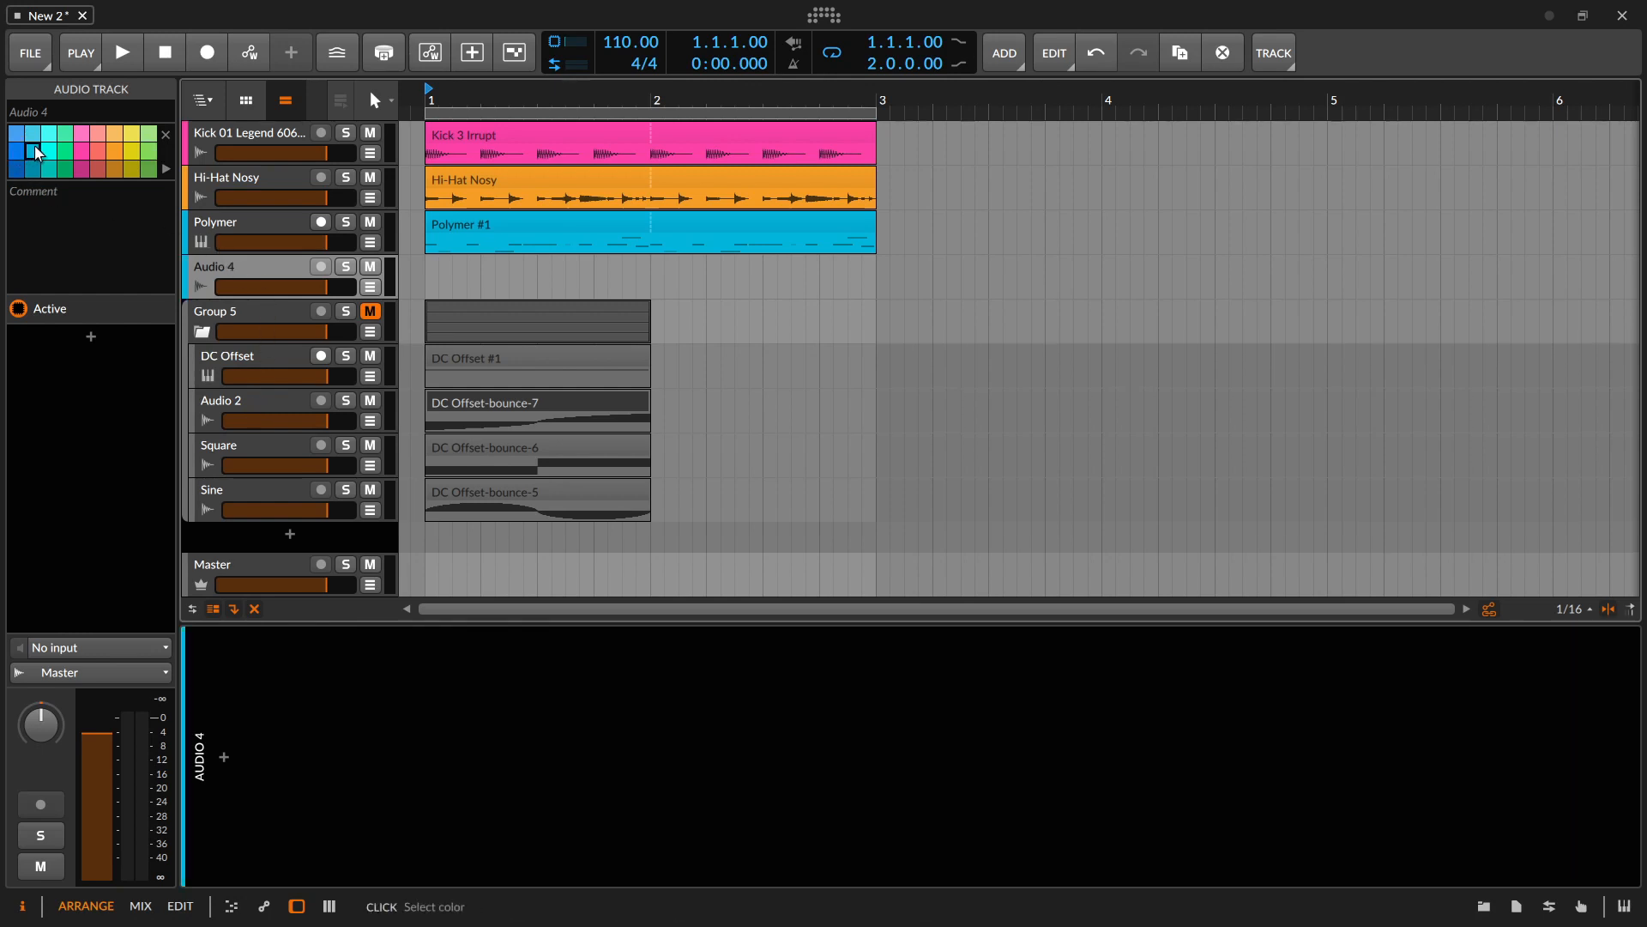
Group the Polymer track together with the new blue audio track
left_click(218, 224)
left_click(219, 265, "shift")
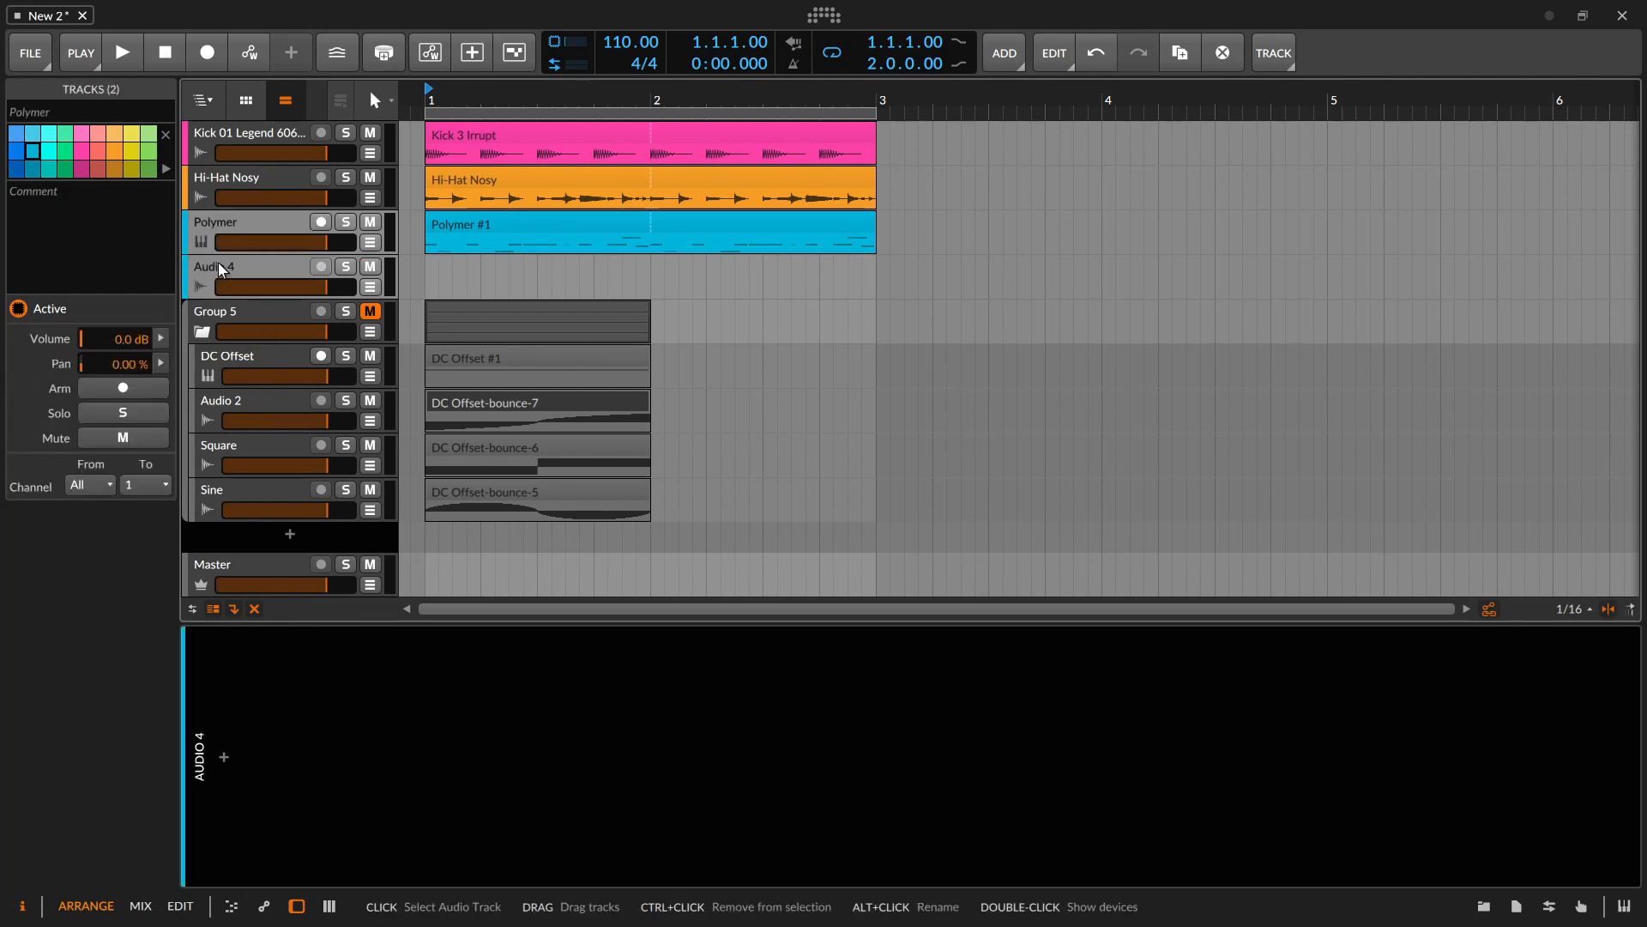
key("ctrl+g")
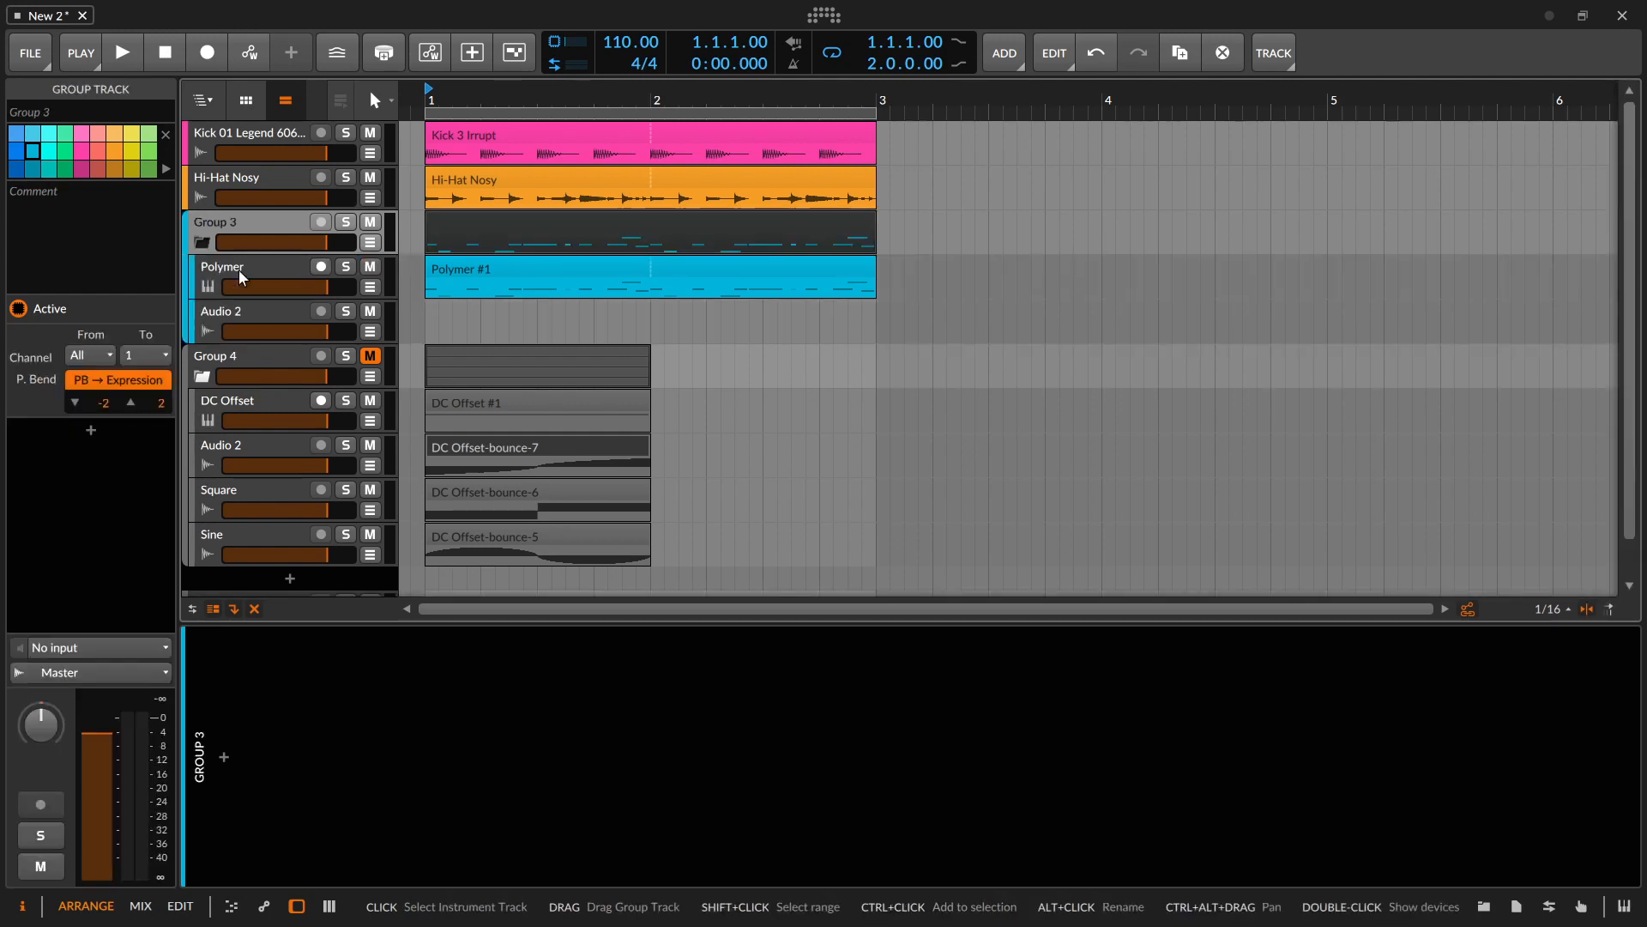
Rename the audio track grouped with Polymer as Automation
left_click(218, 307)
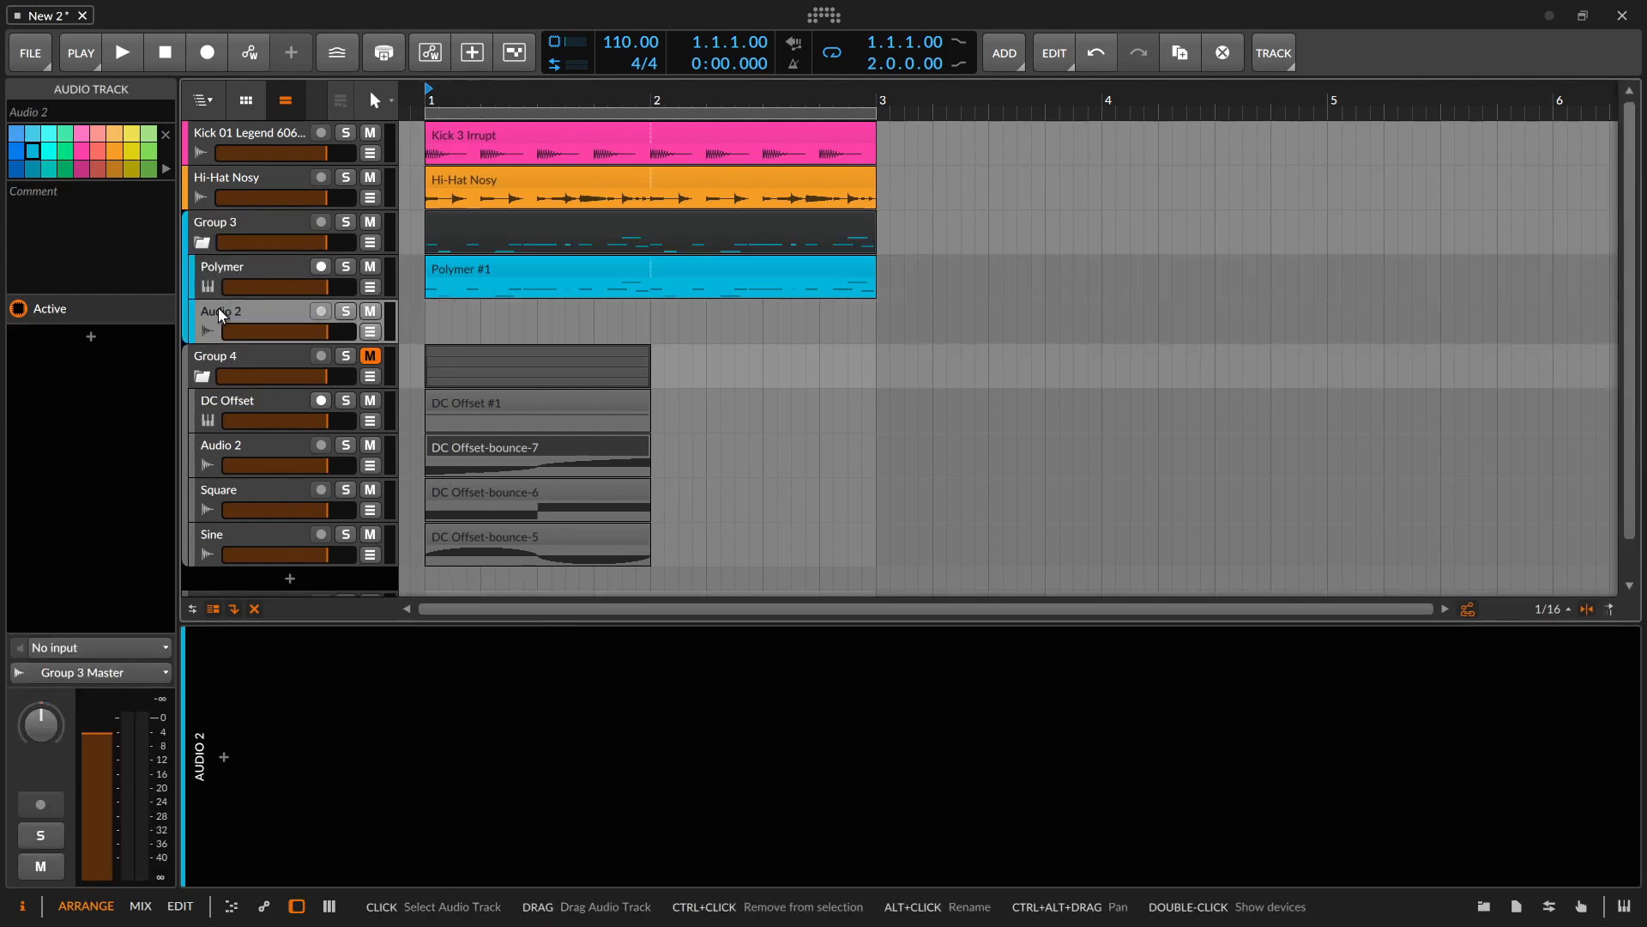
left_click(217, 307, "alt")
type("Automa")
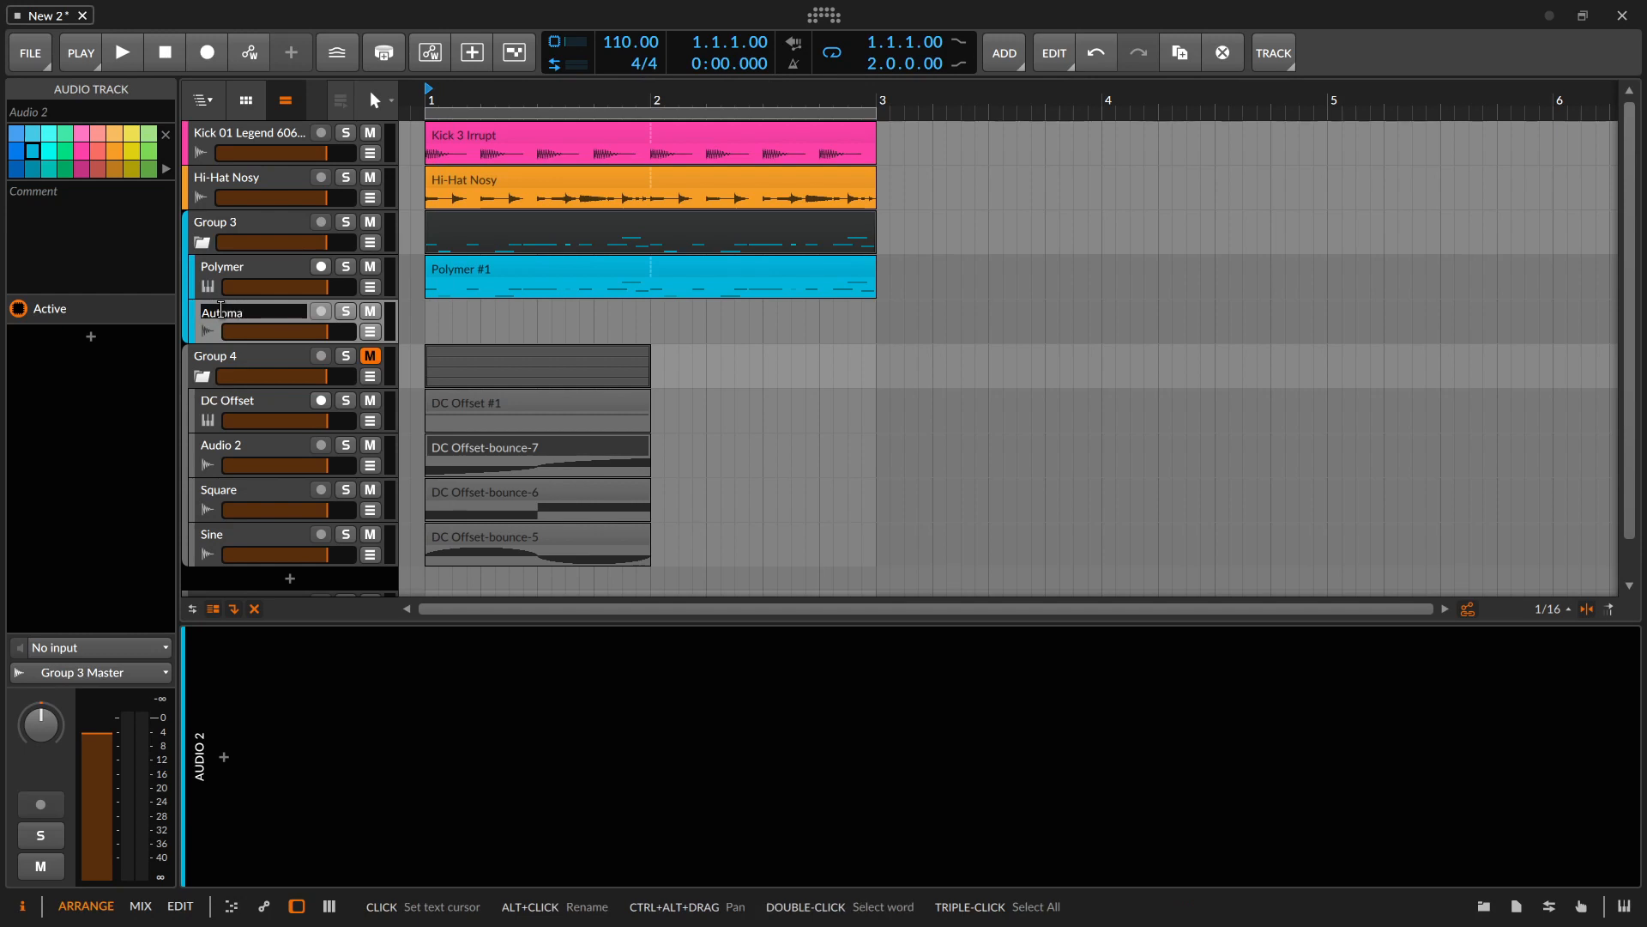
type("tion")
key("Return")
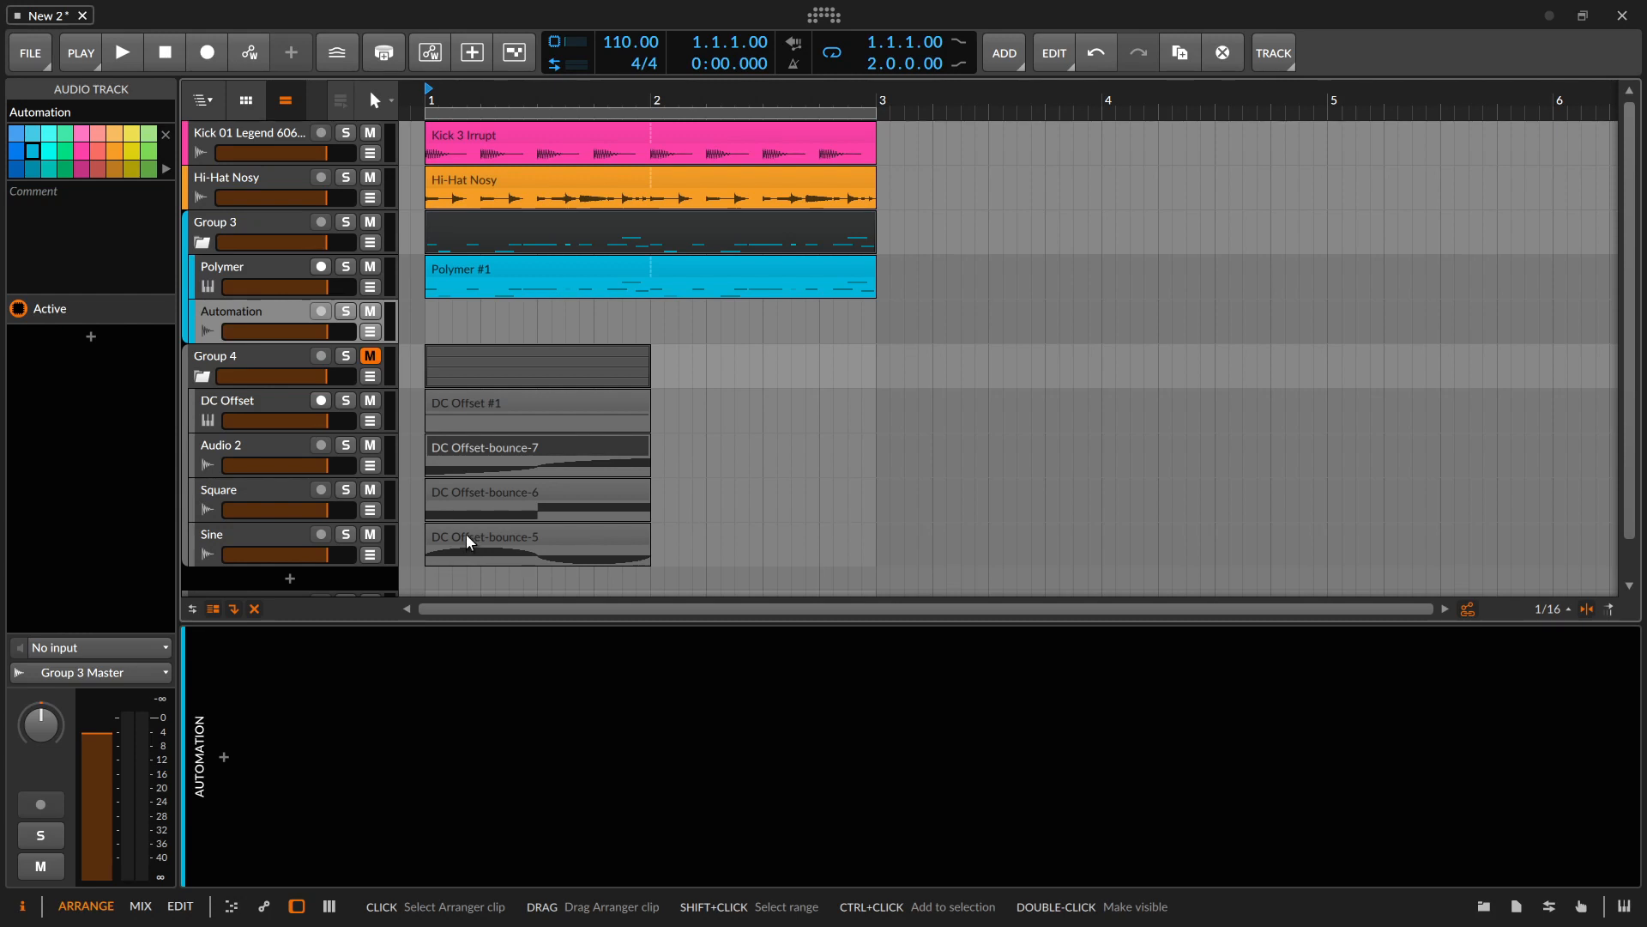
Copy the Sine track's clip to the start of the Automation track and stretch its content to a length of 0.3.0.00
left_click_drag(467, 535, 465, 305)
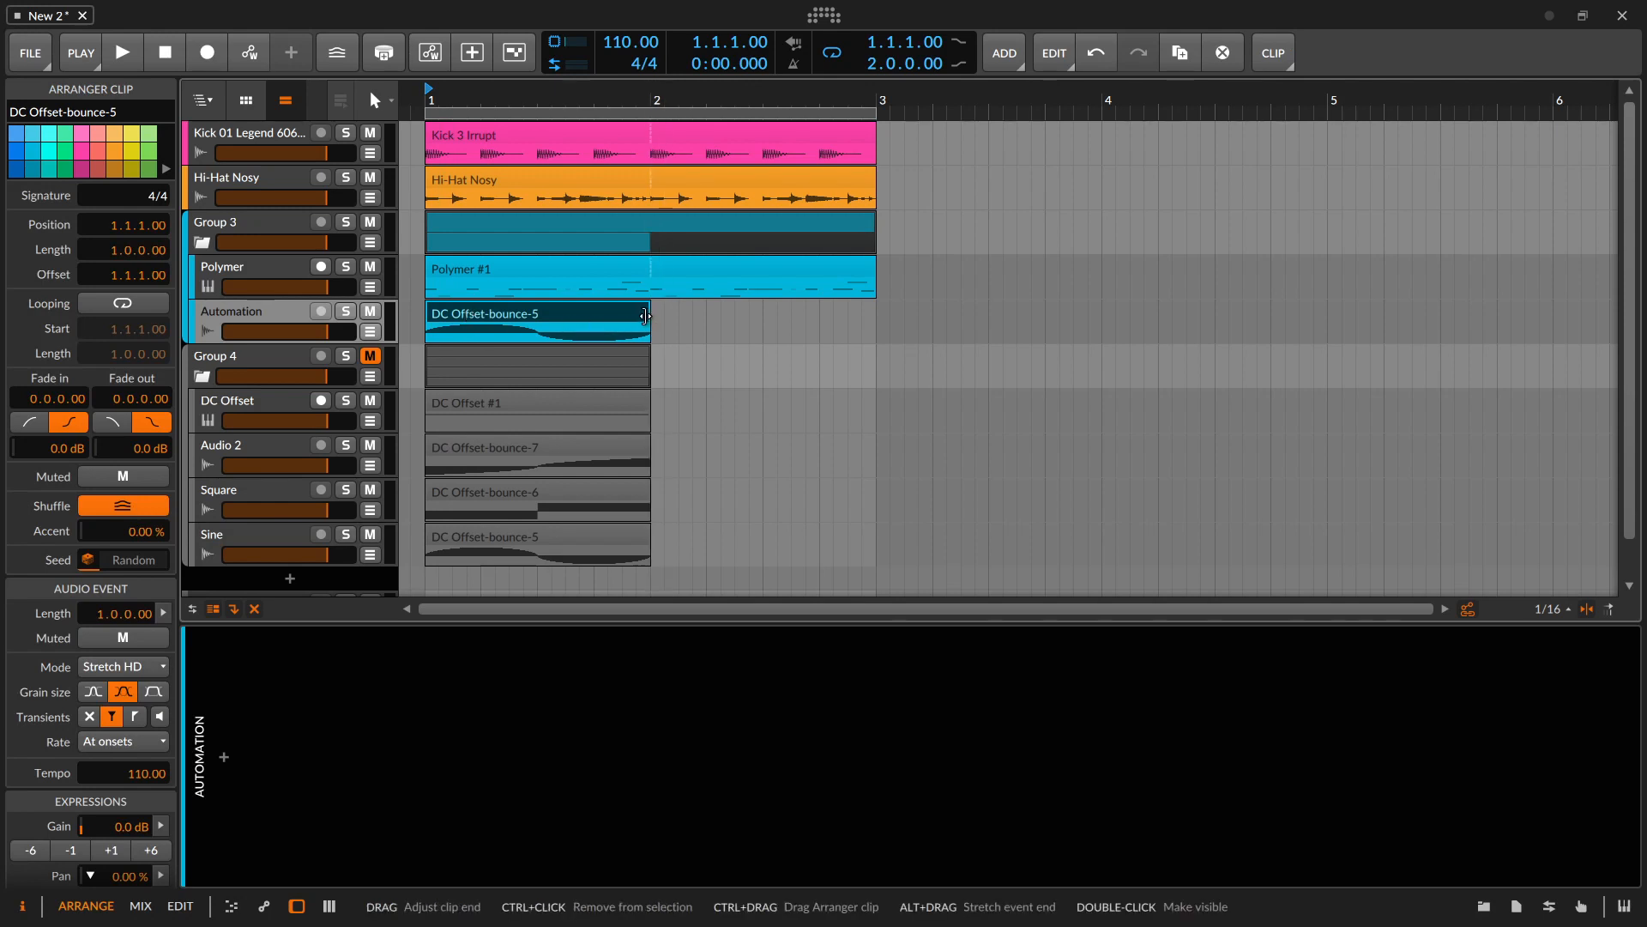
left_click_drag(646, 316, 577, 317)
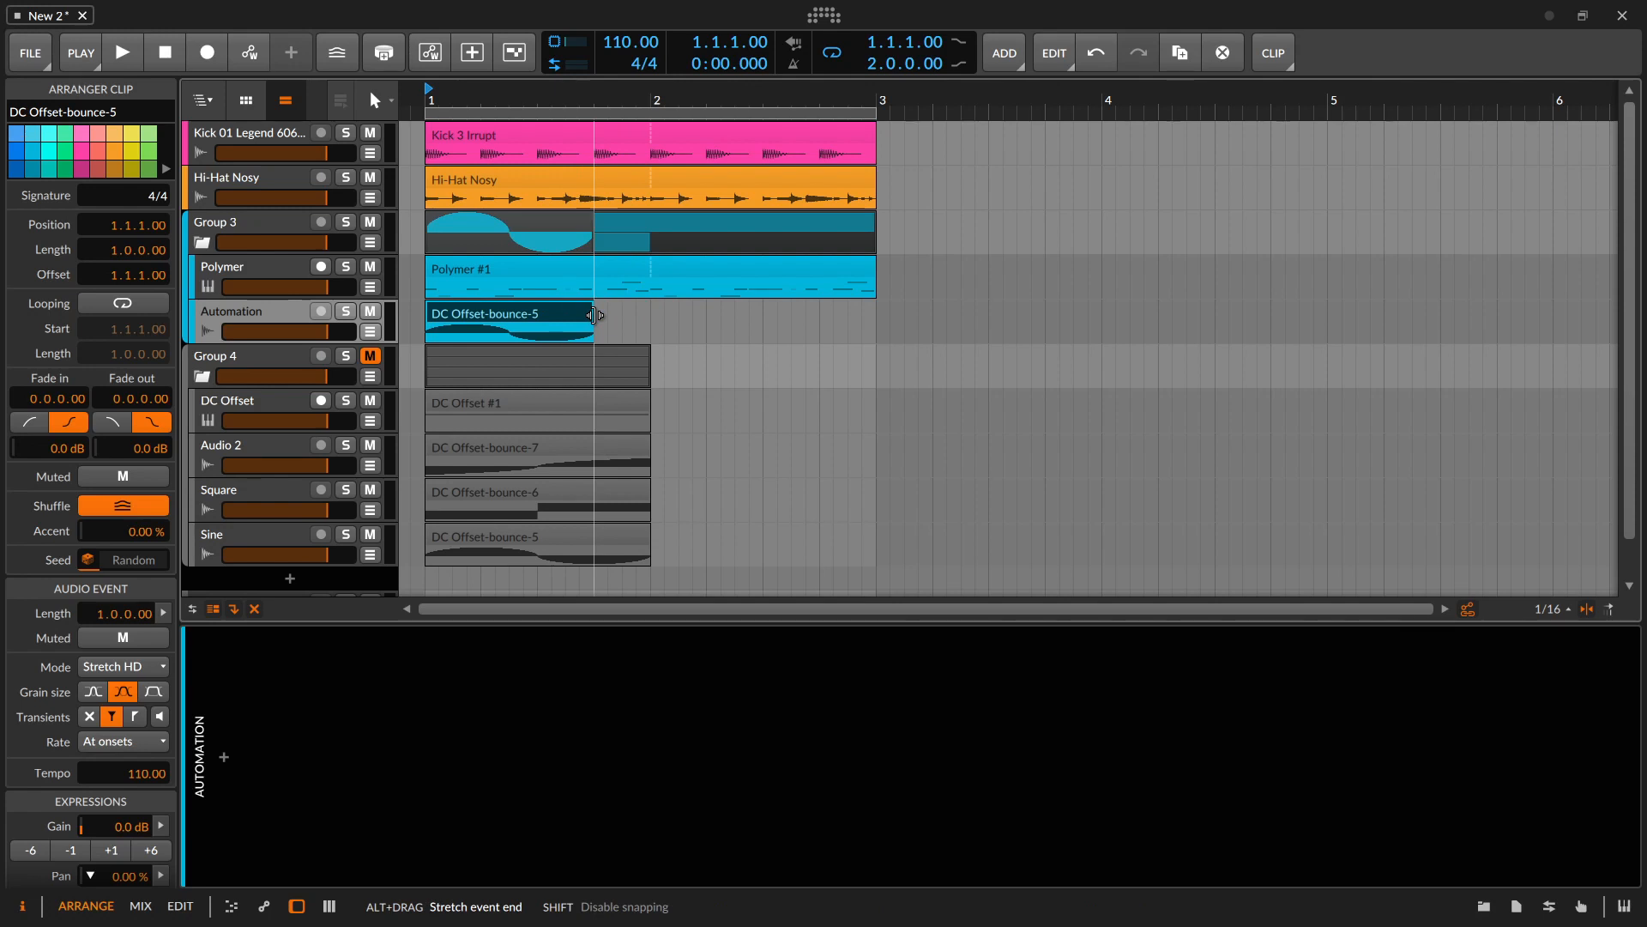
left_click_drag(594, 314, 594, 315)
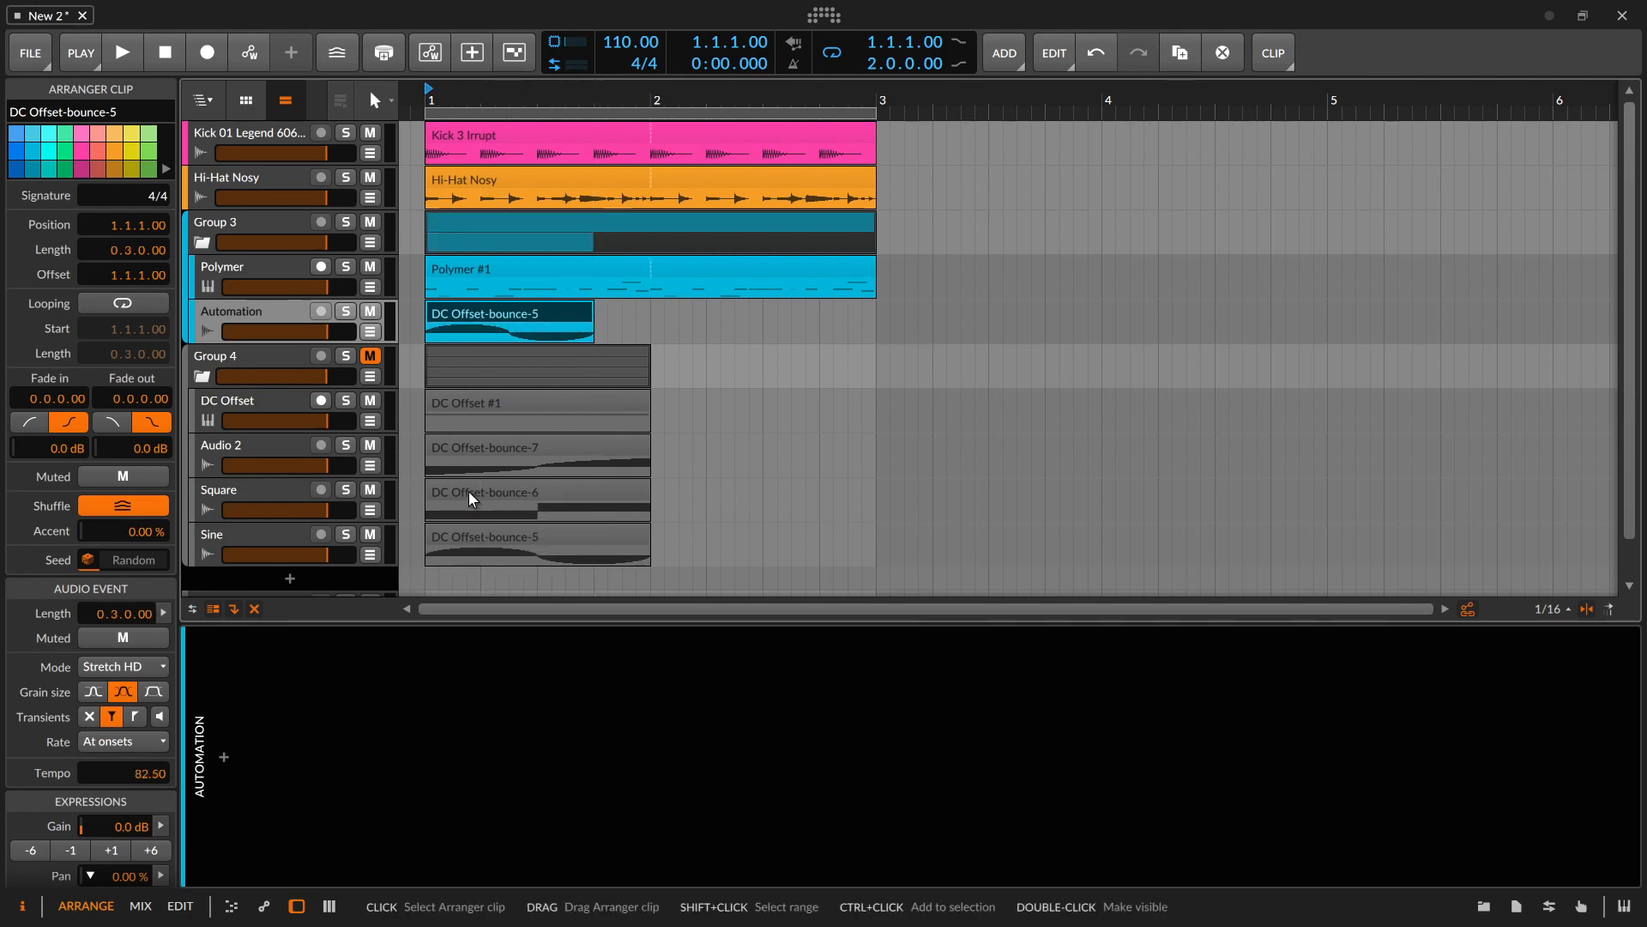
Copy the Square track's clip onto the Automation track at 1.3.2.00, overlapping the sine clip, and stretch it to a length of 0.2.3.00
left_click_drag(471, 496, 638, 316)
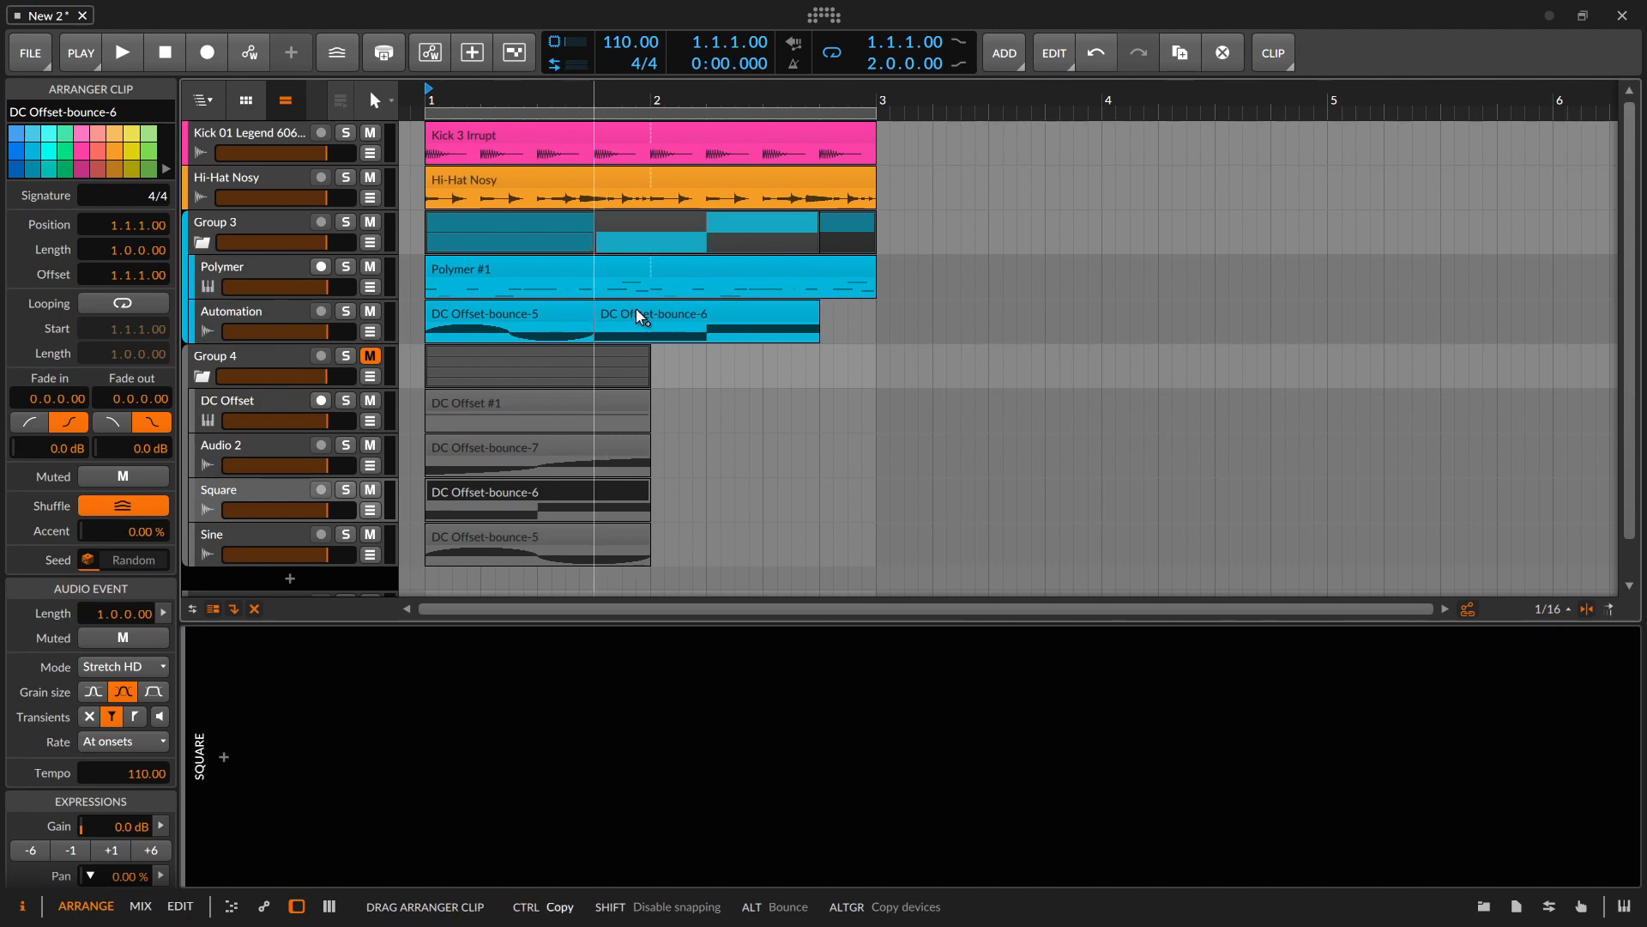
left_click_drag(636, 308, 593, 318)
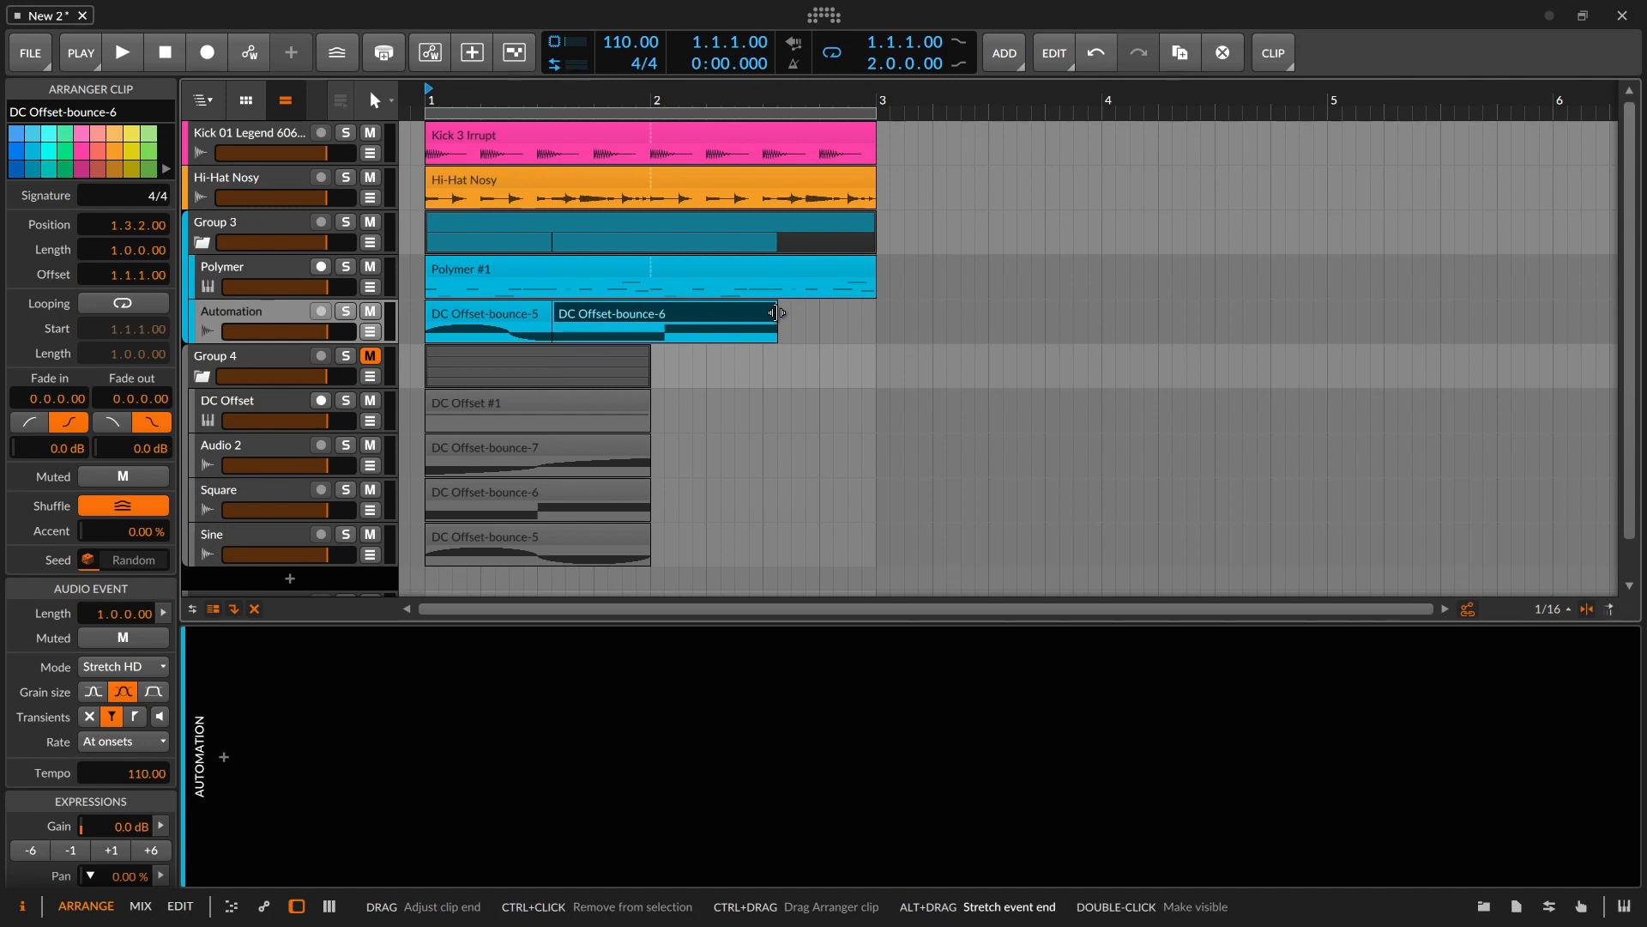
left_click_drag(776, 313, 705, 323)
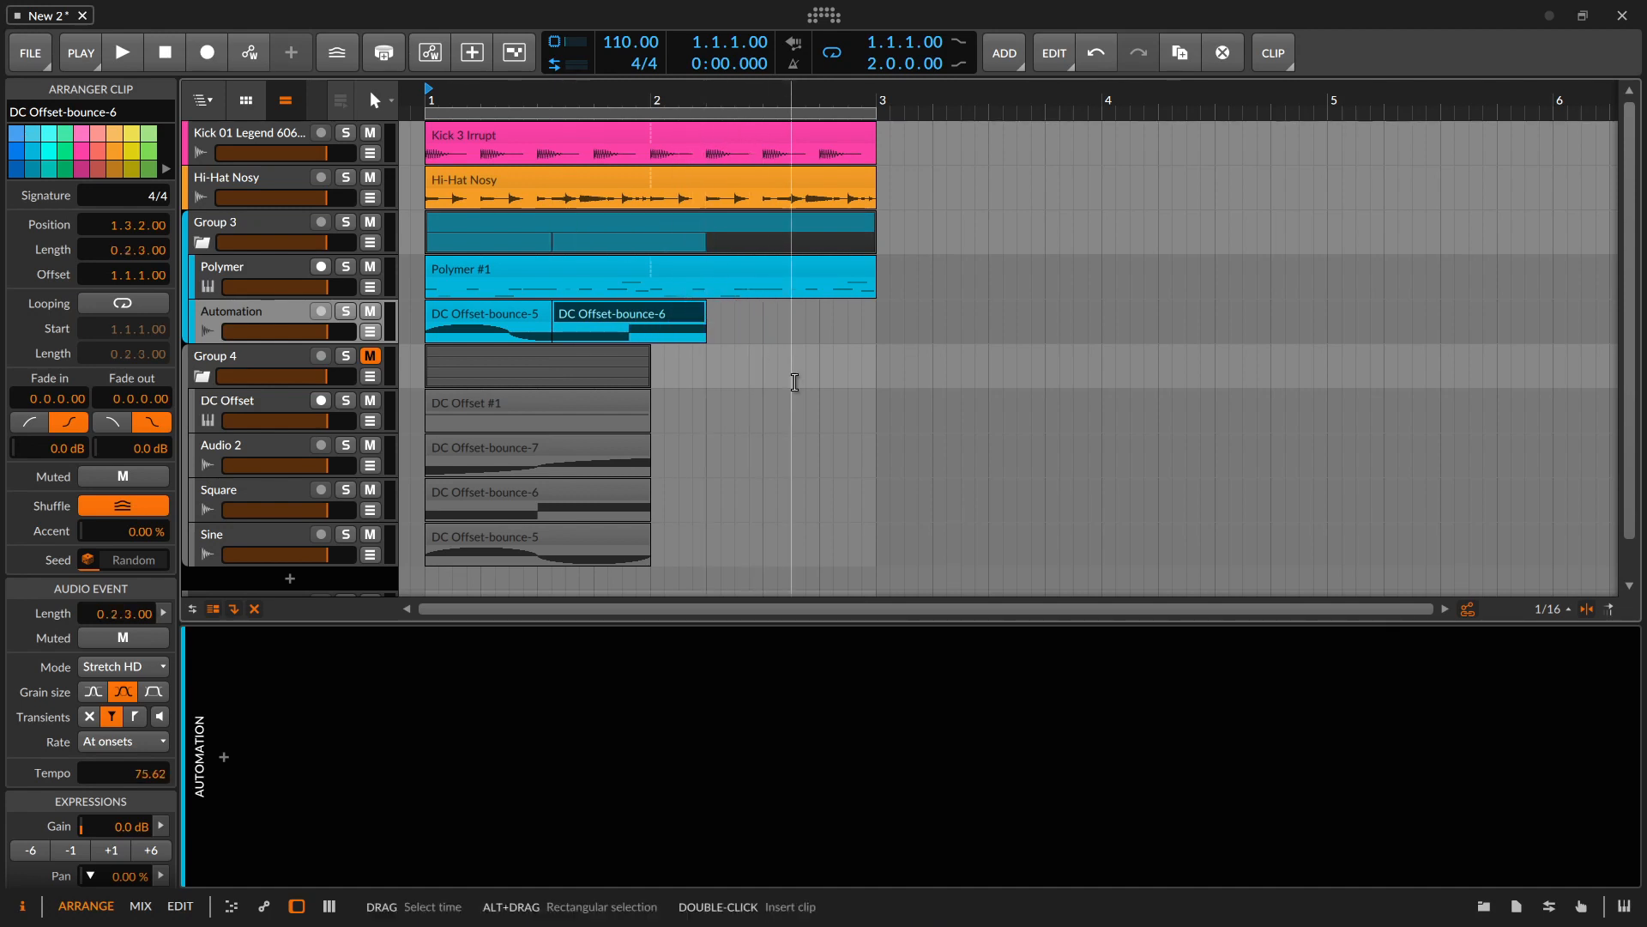
Enlarge the Automation track and split its square clip where the waveform jumps from low to high, using the Knife tool
left_click_drag(258, 345, 280, 394)
left_click(278, 356)
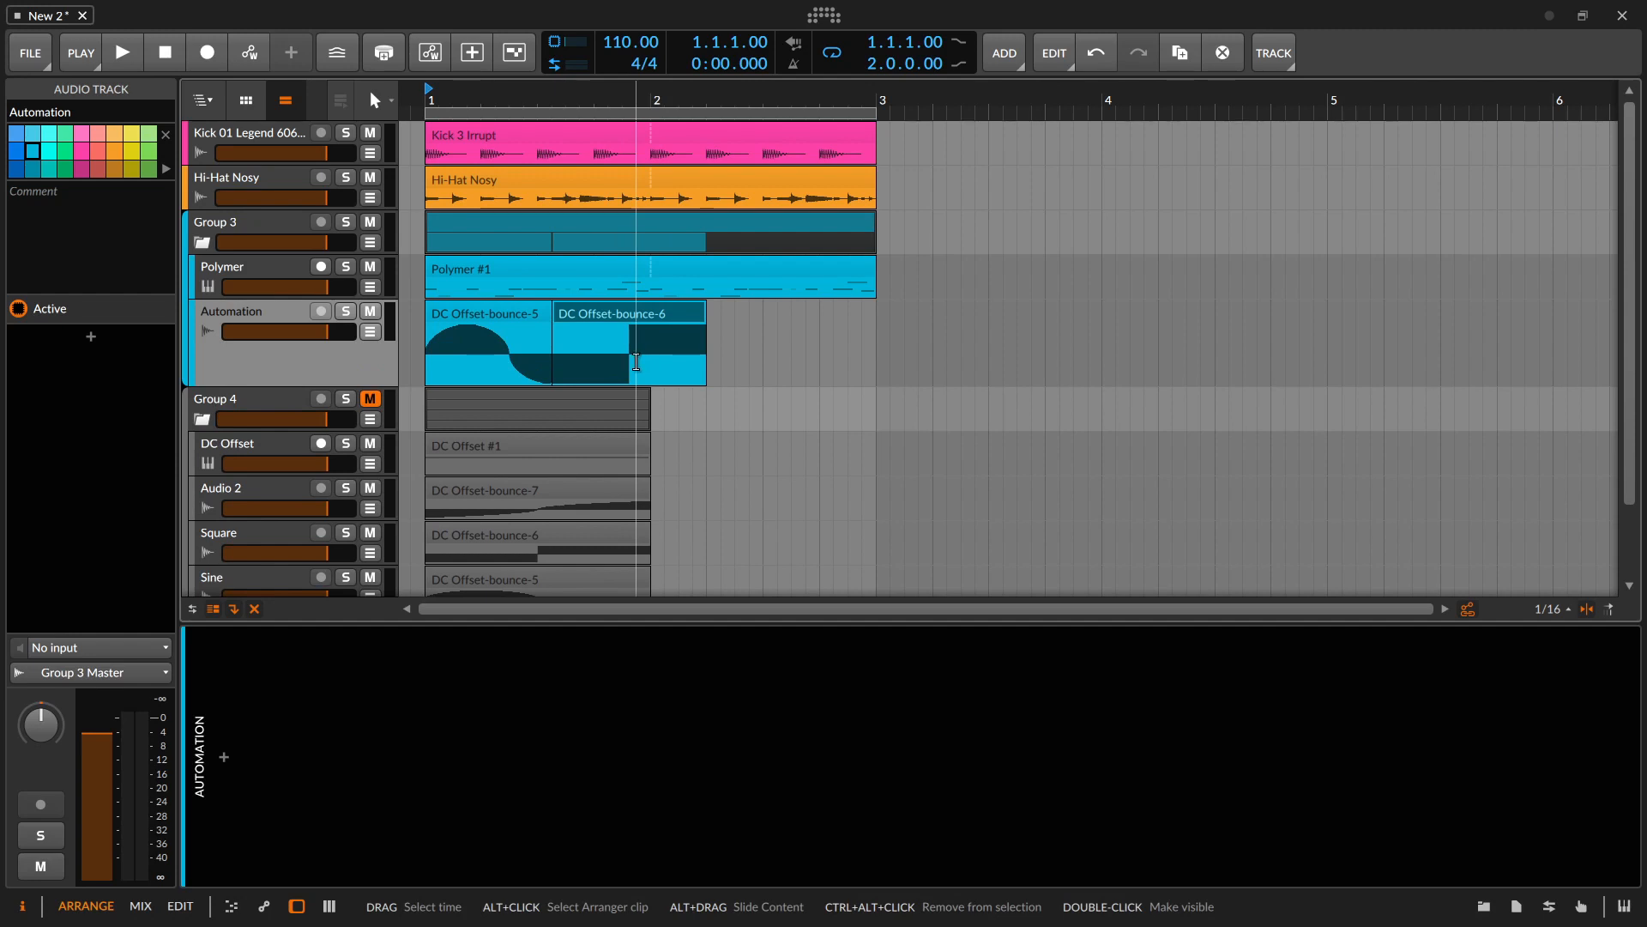
key("4")
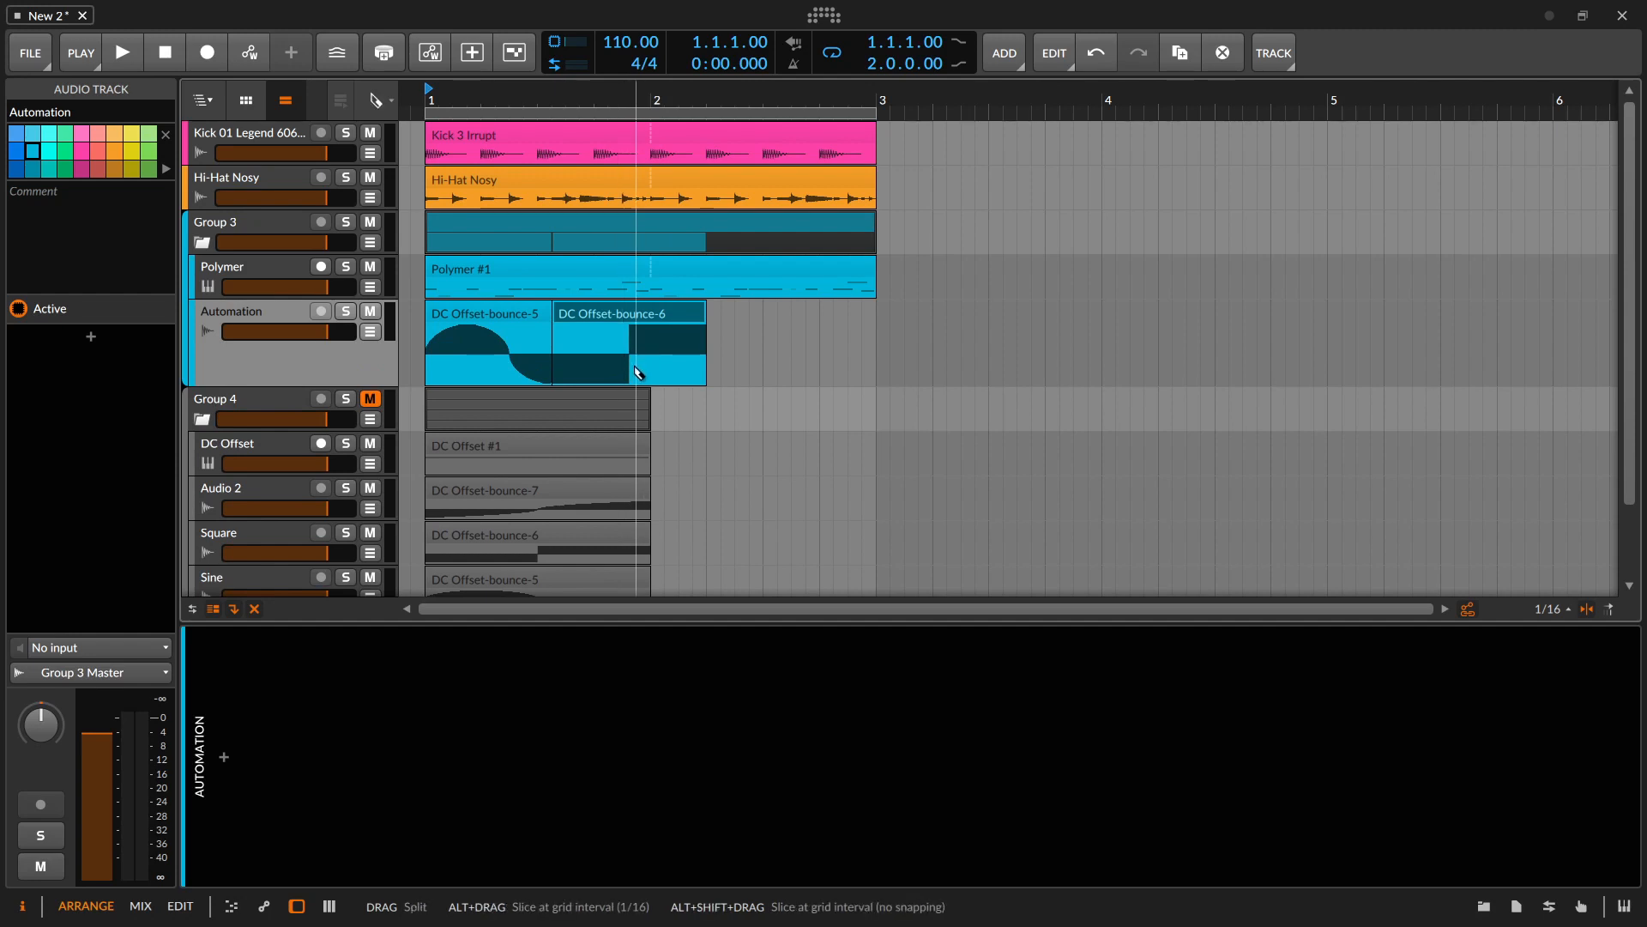
scroll(637, 371, "up", 6)
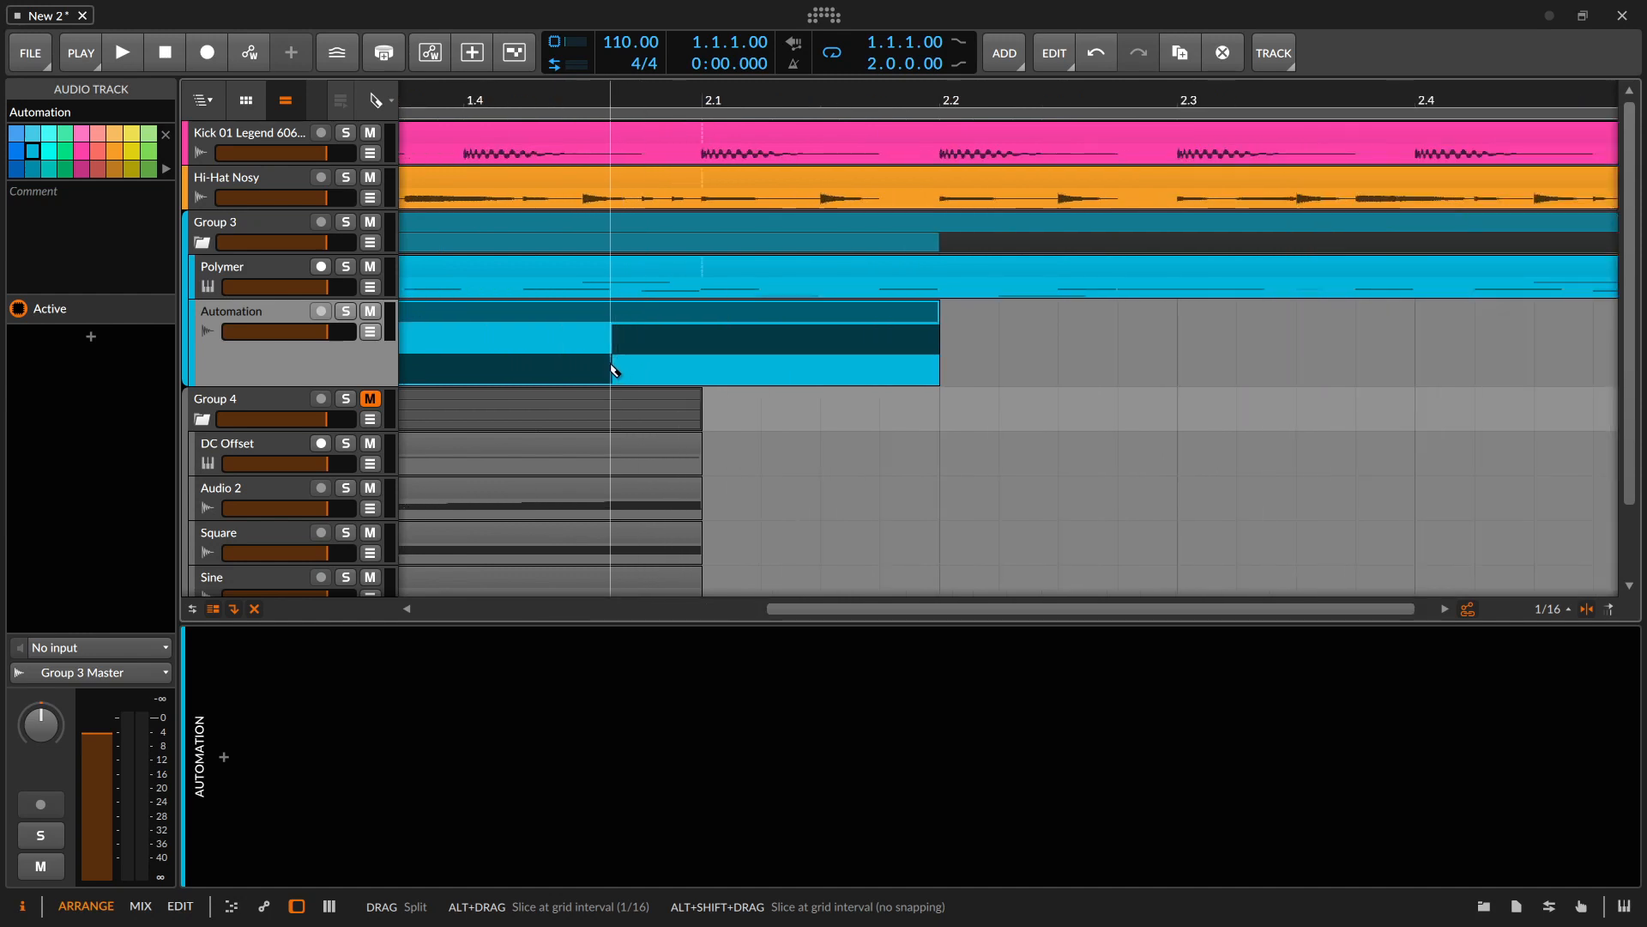
left_click(613, 374)
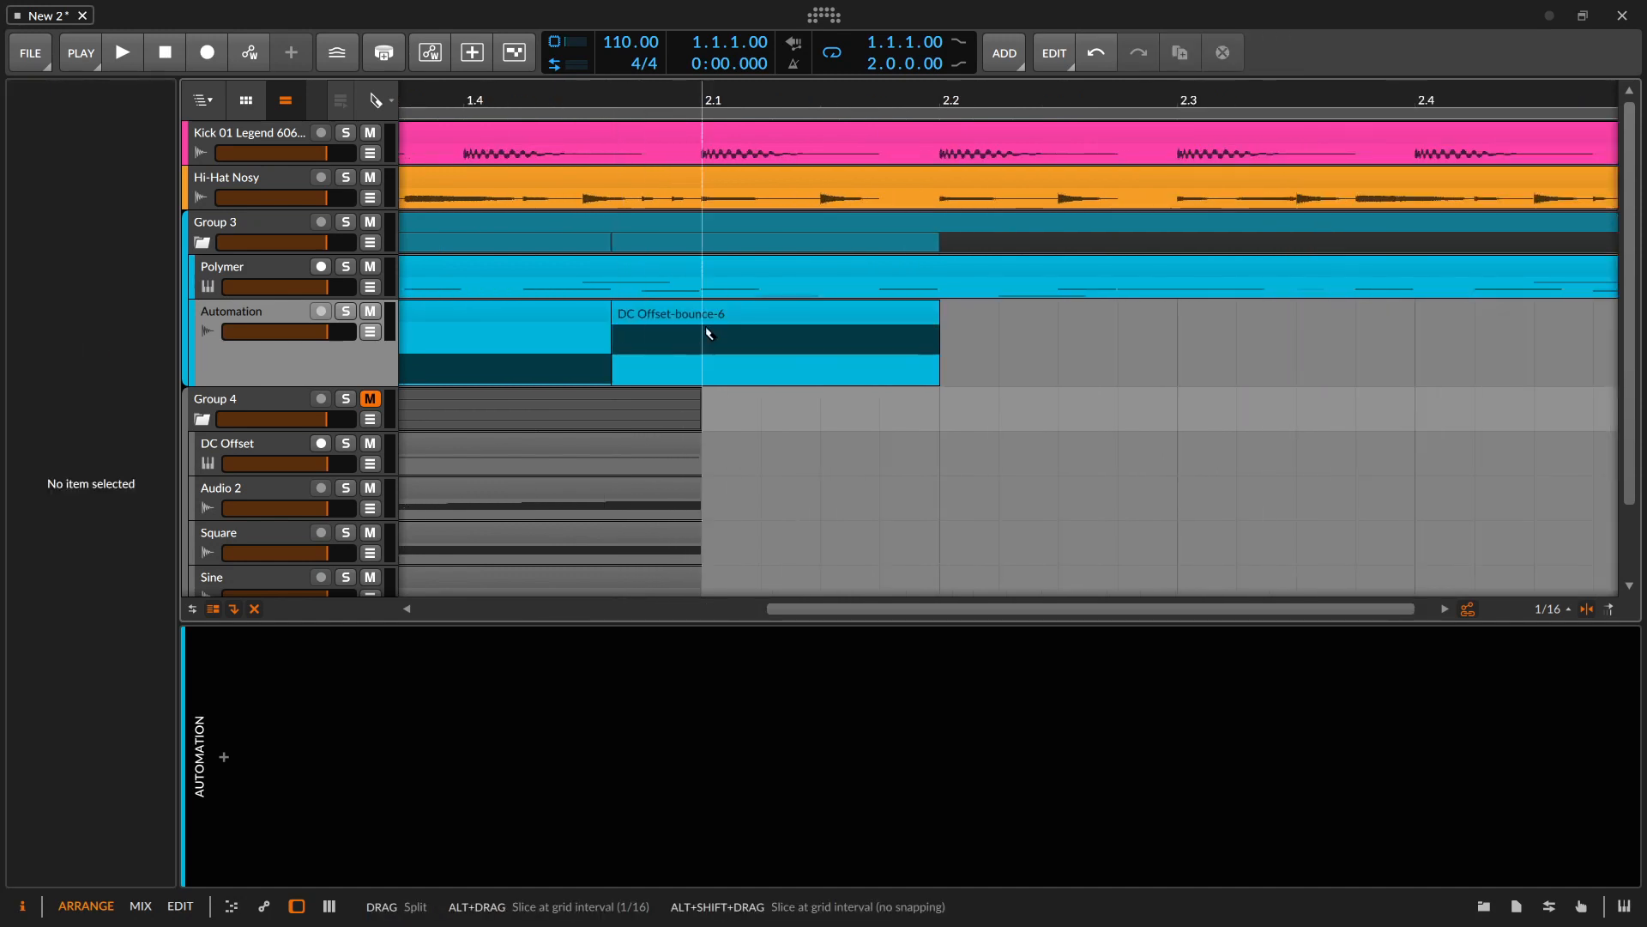
key("1")
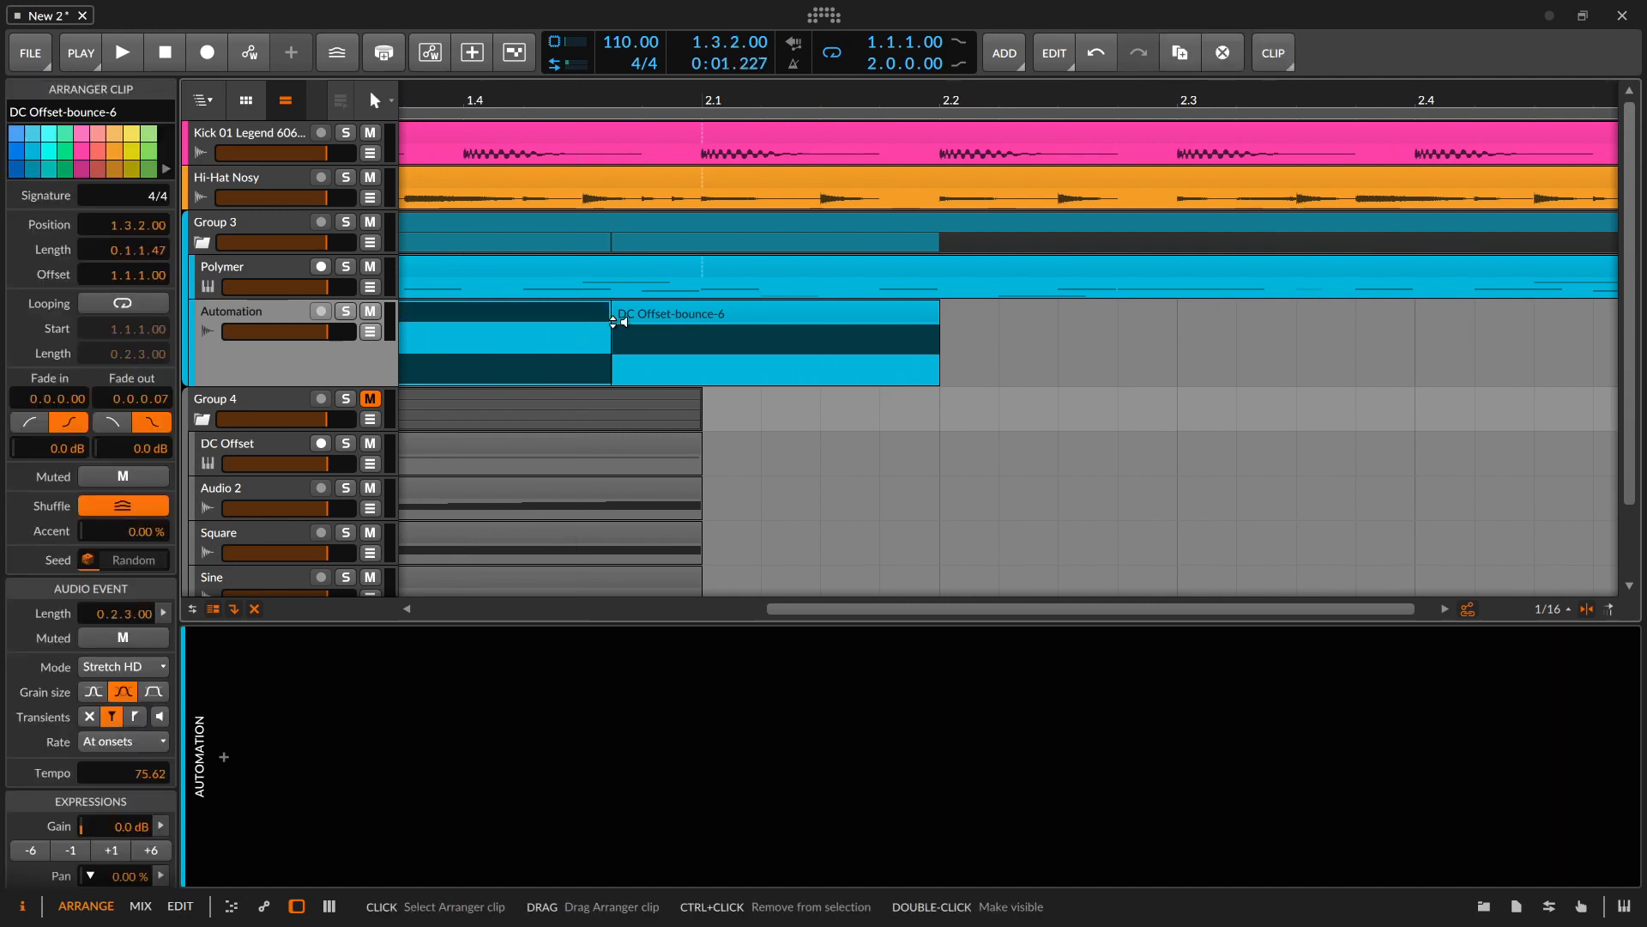
Crossfade the two halves of the split square clip on the Automation track, with a fade-in of 0.0.0.77 on the second half
left_click(594, 317)
left_click(628, 307)
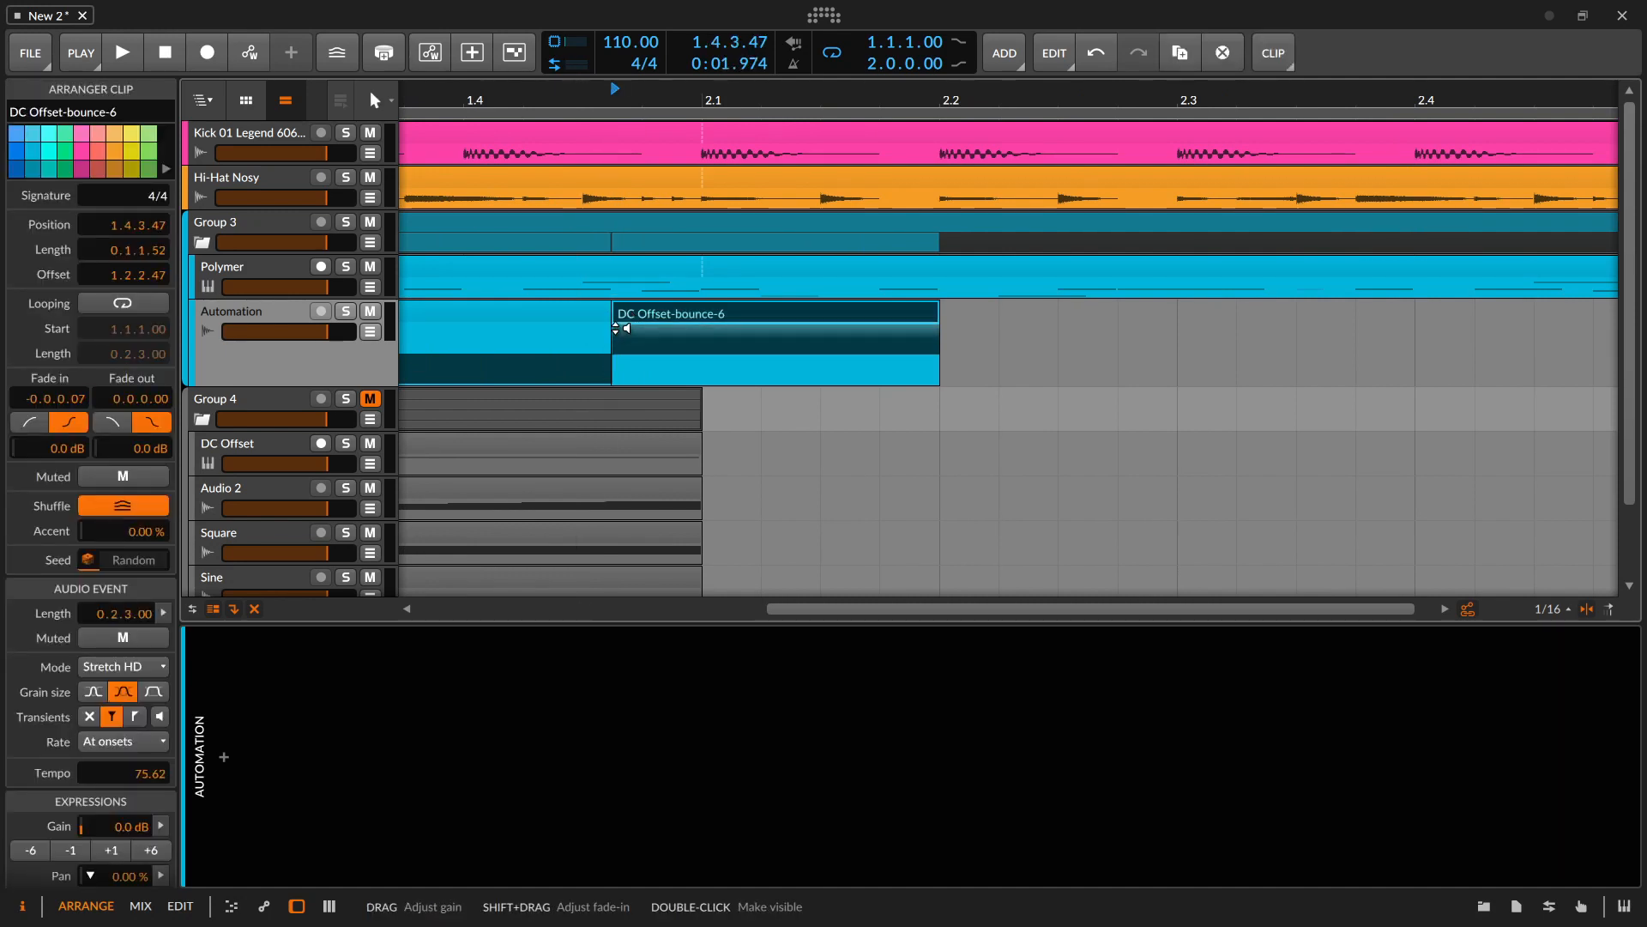
left_click_drag(607, 332, 647, 328)
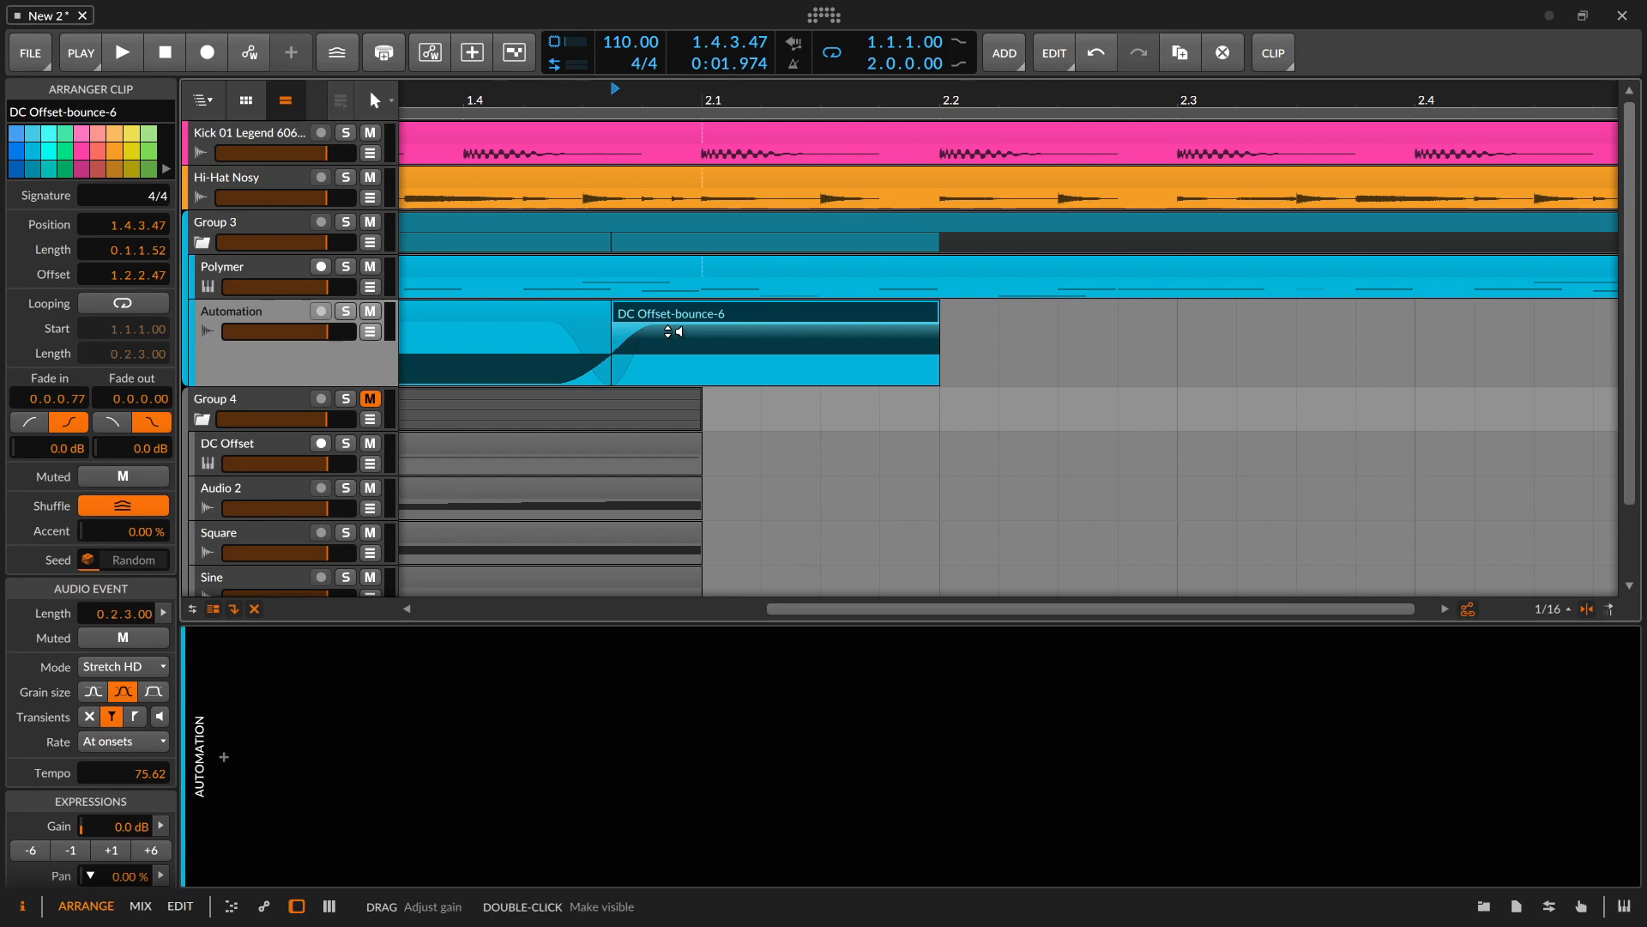
Lower the gain of the second square half to -9.3 dB and of the first square half to -5.8 dB
key("minus")
key("minus")
key("minus")
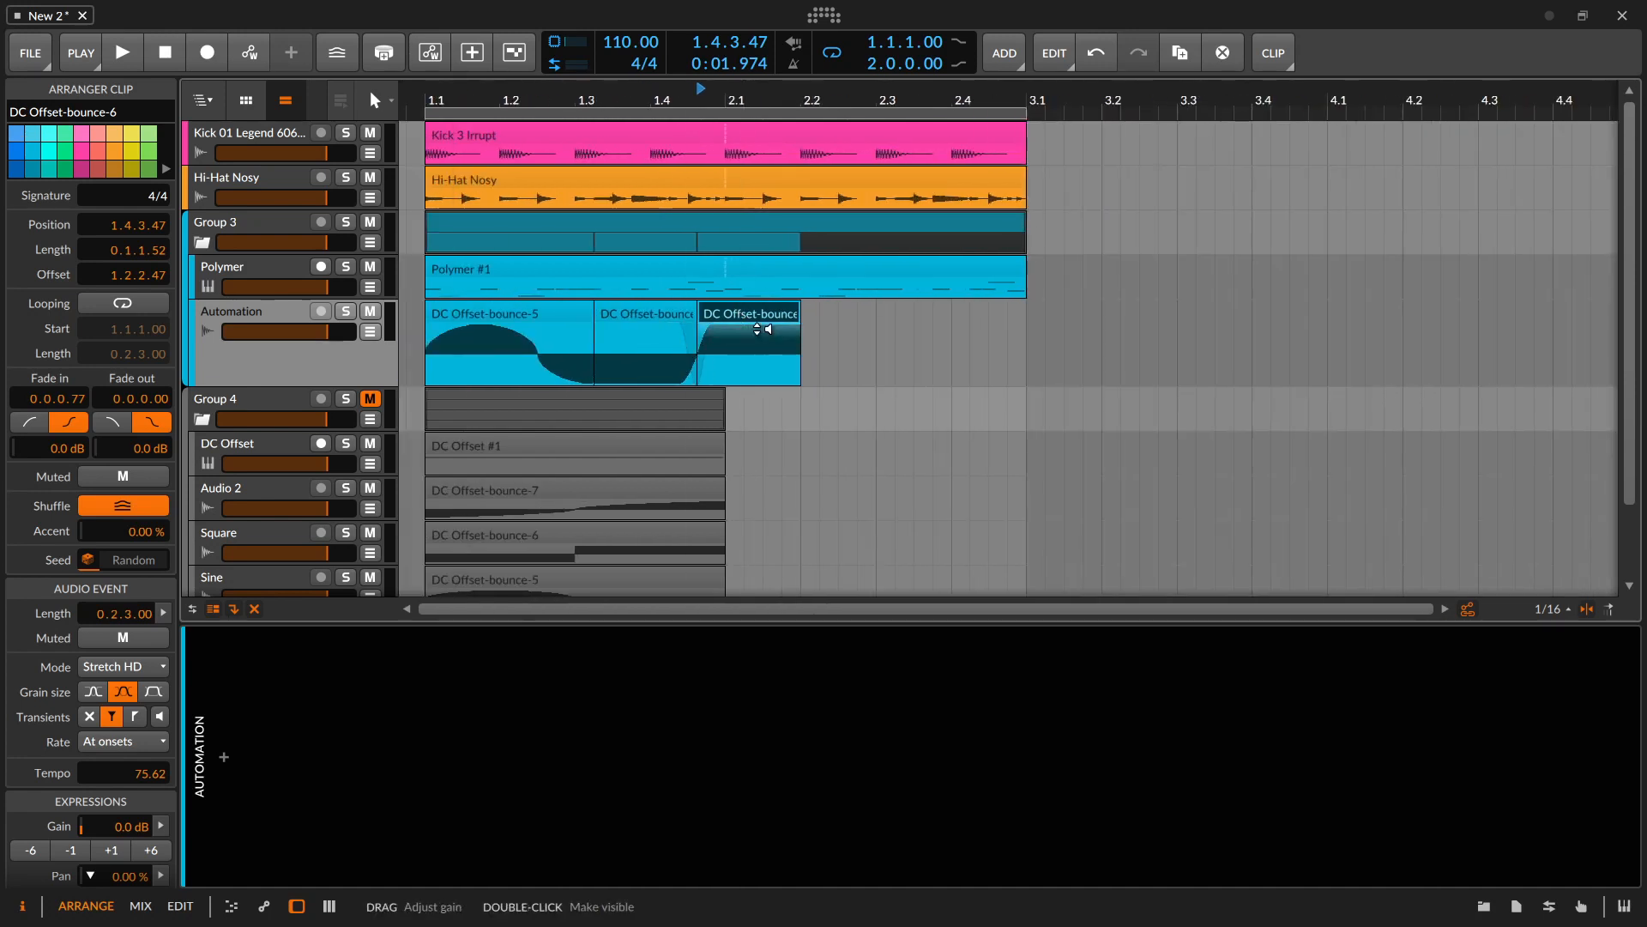
left_click(760, 346)
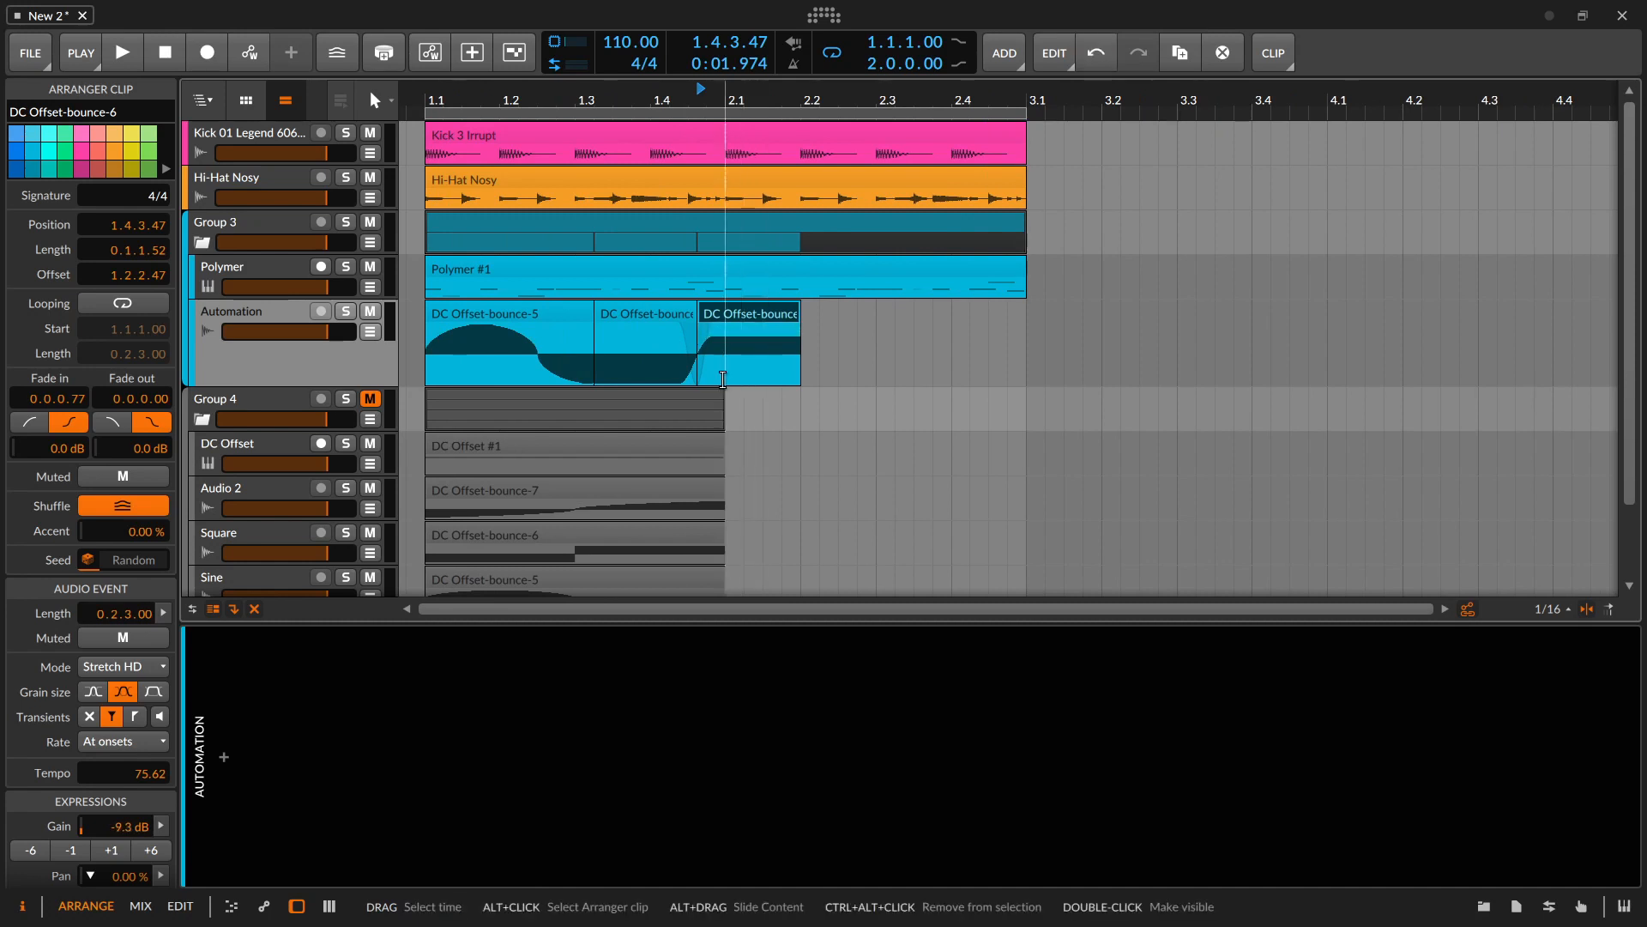
left_click(652, 319)
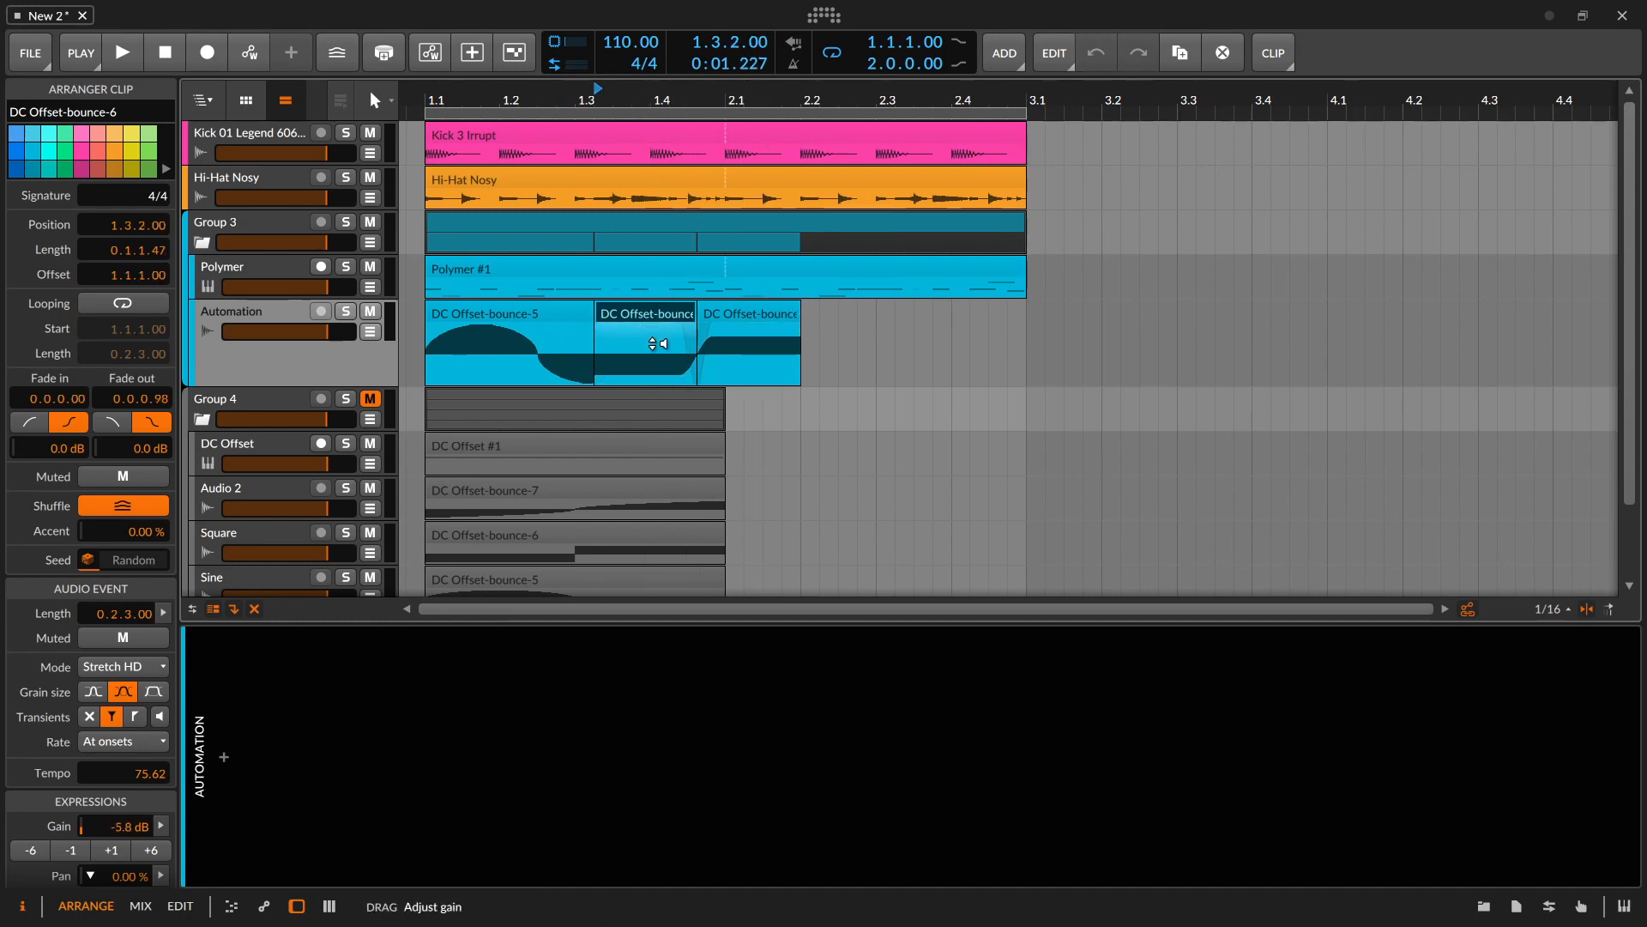
left_click(569, 322)
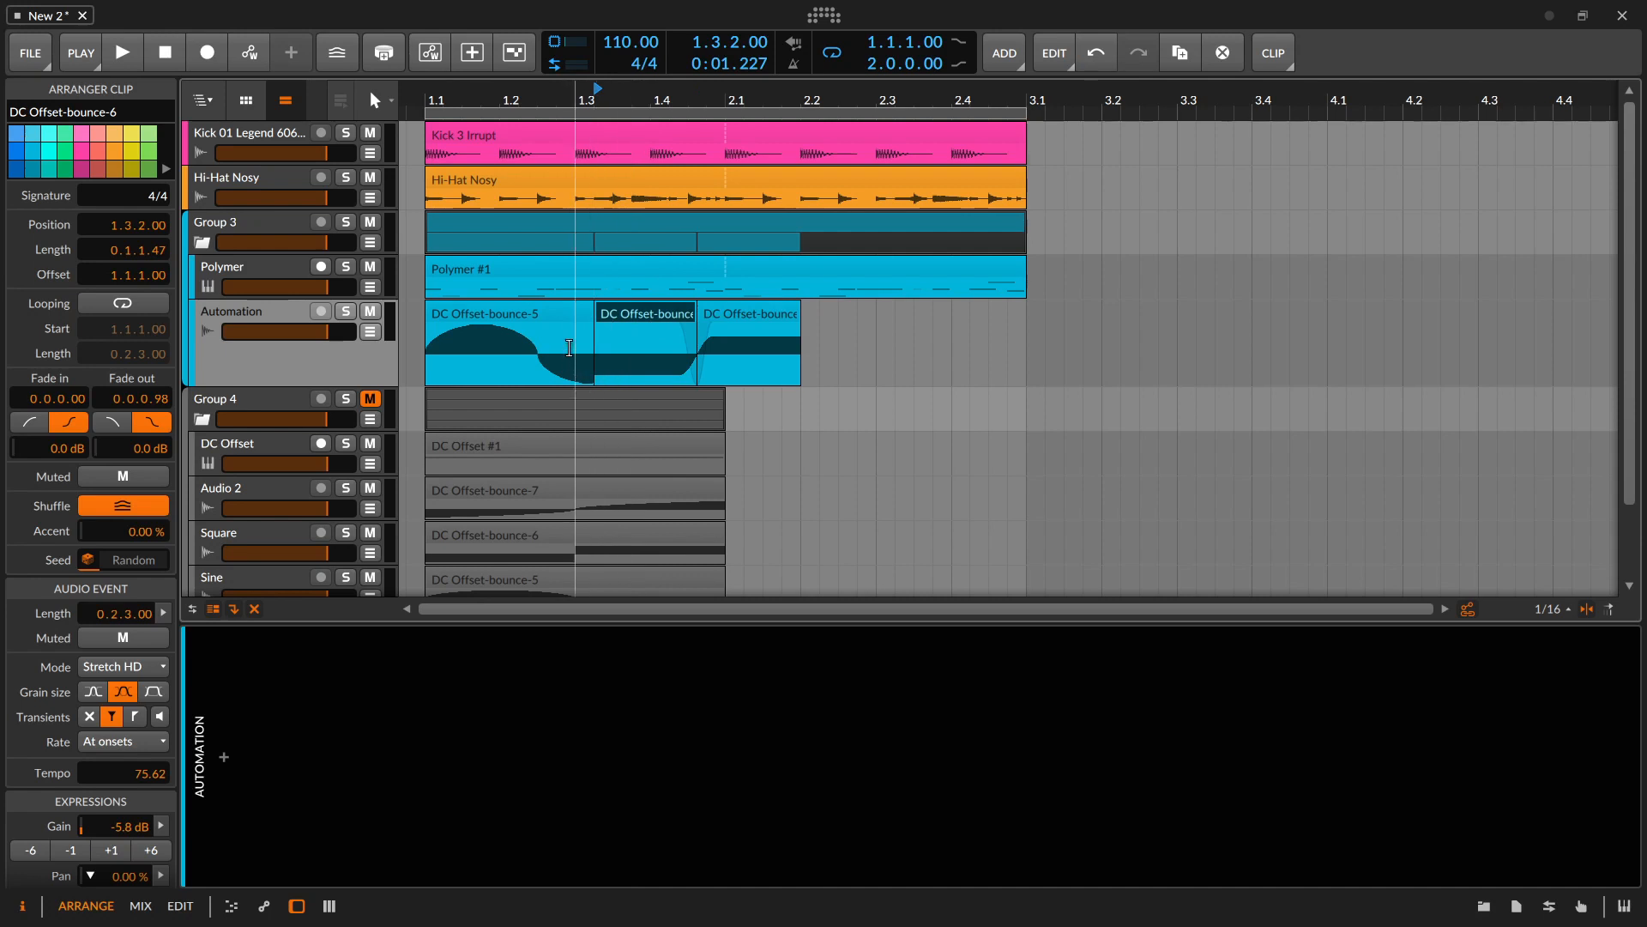
left_click(614, 322)
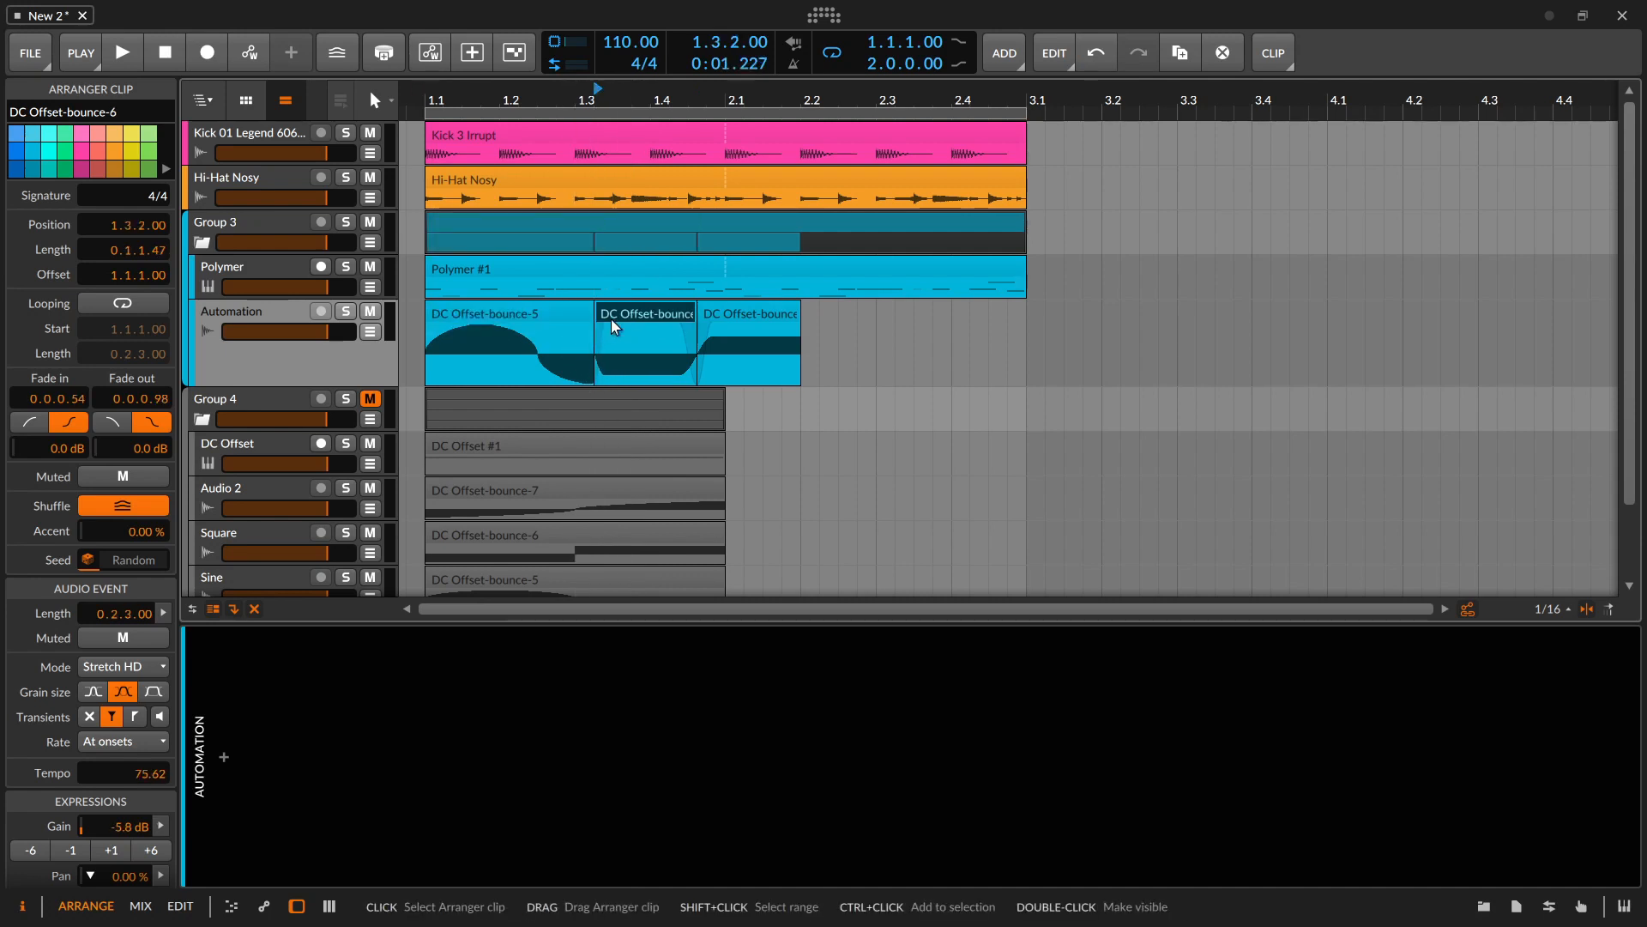
key("ctrl+z")
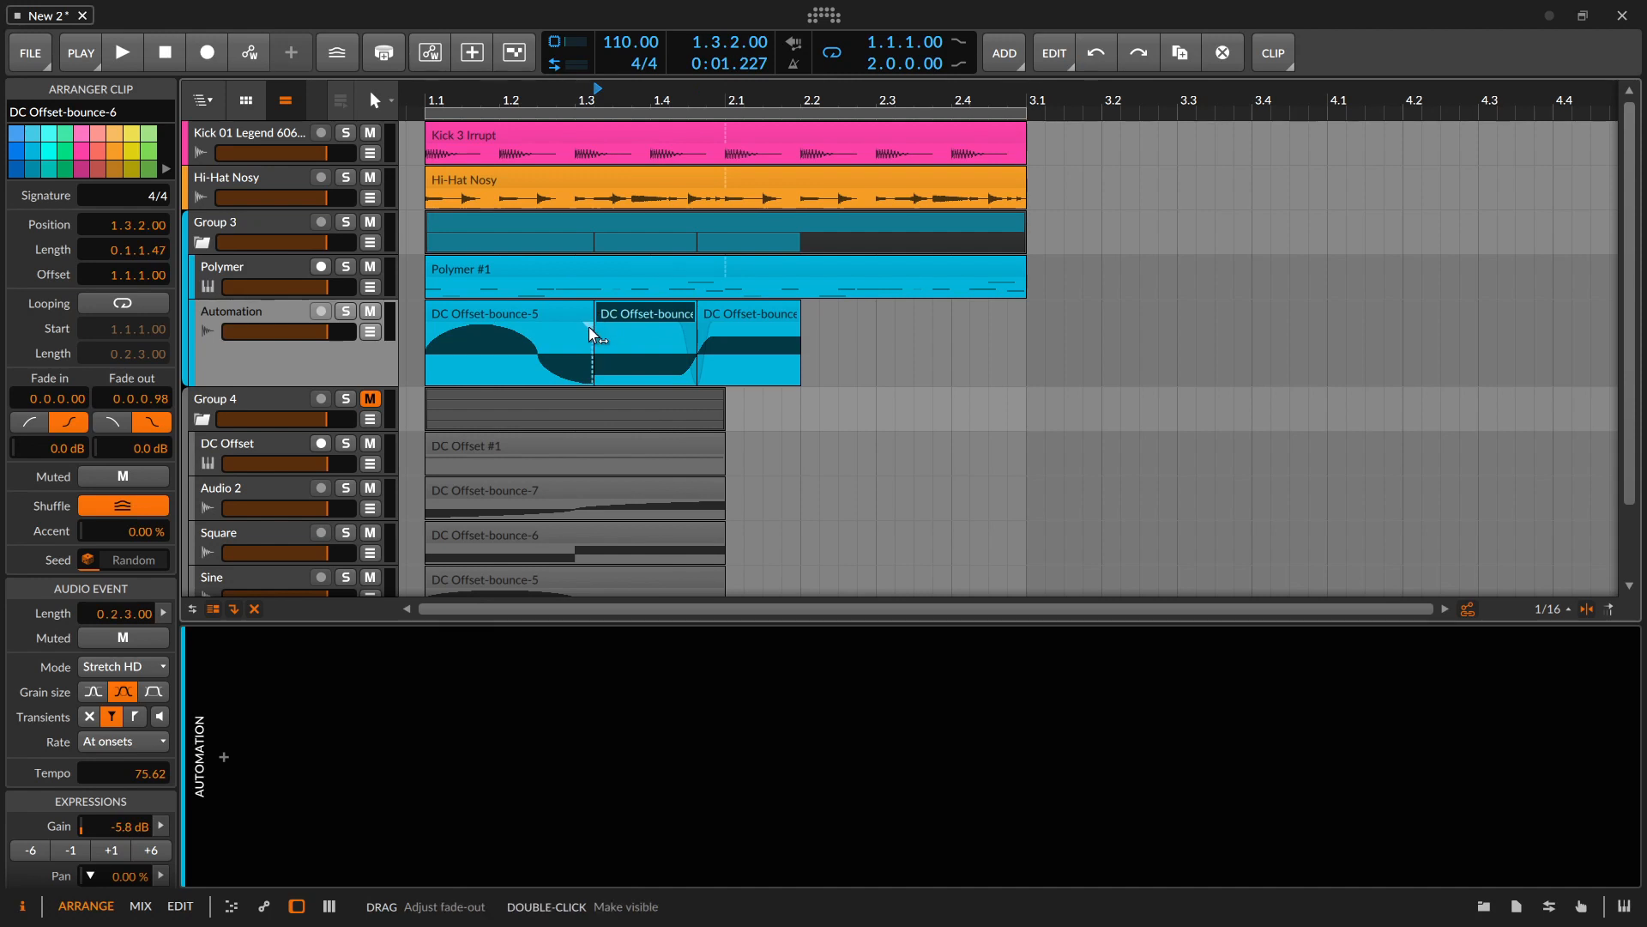
Crossfade the sine clip into the first square clip on the Automation track, moving their boundary to 1.3.3.15
left_click_drag(594, 320, 615, 328)
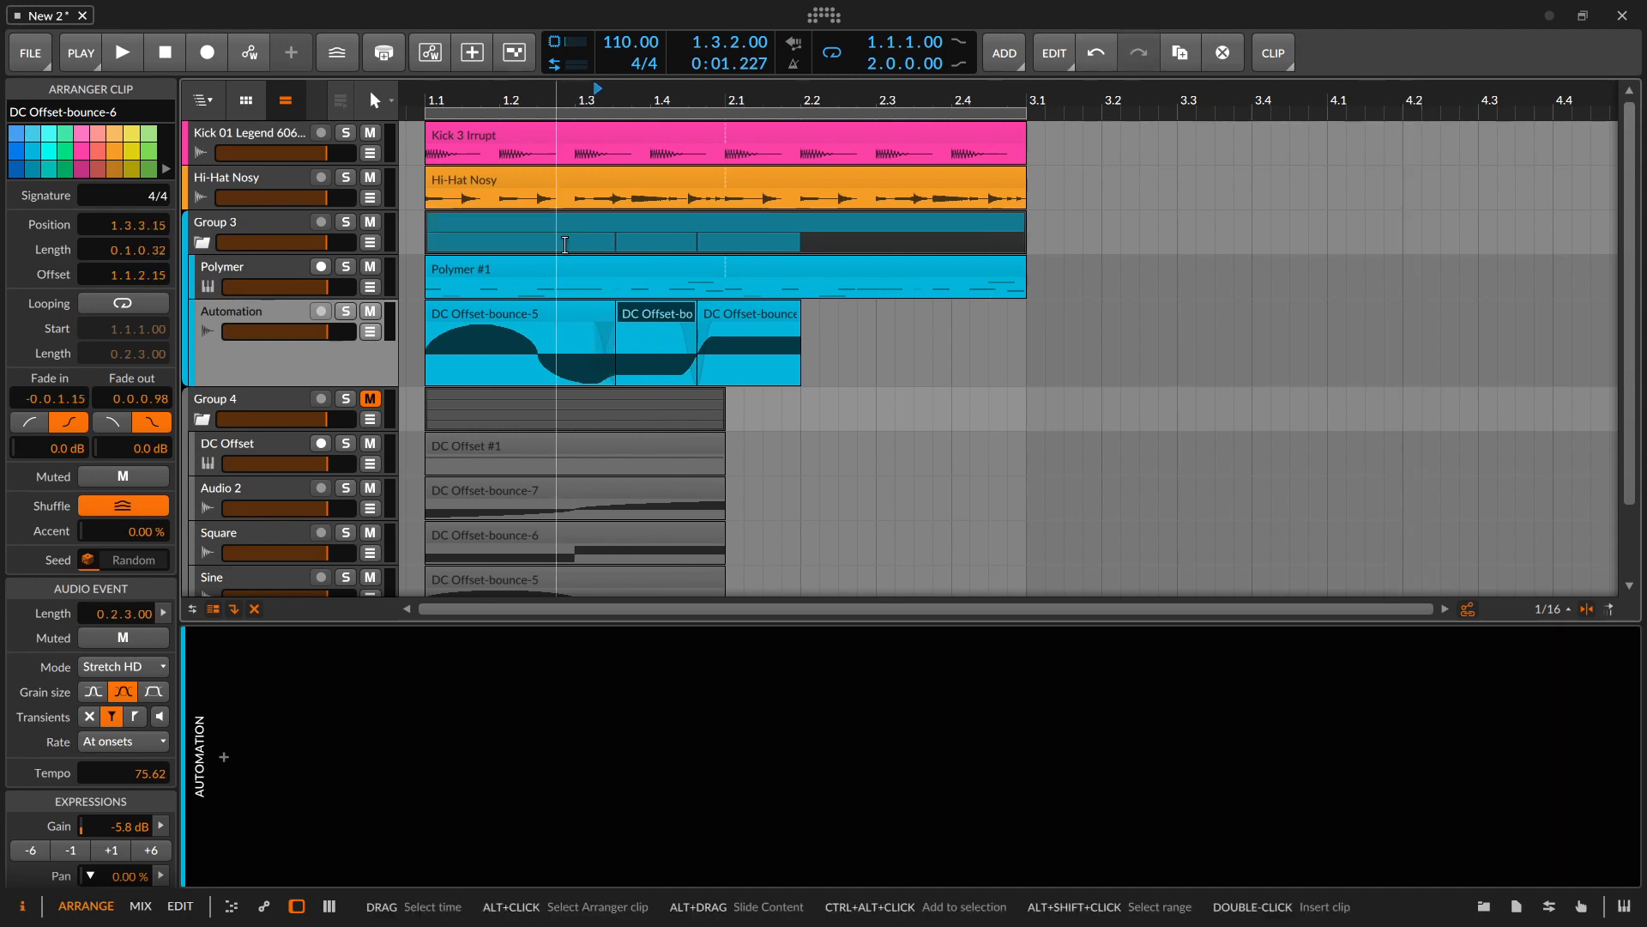
Copy the Audio 2 track's clip onto the Automation track at 2.2.1.00 and stretch its content to a length of 0.3.0.00
scroll(613, 519, "down", 2)
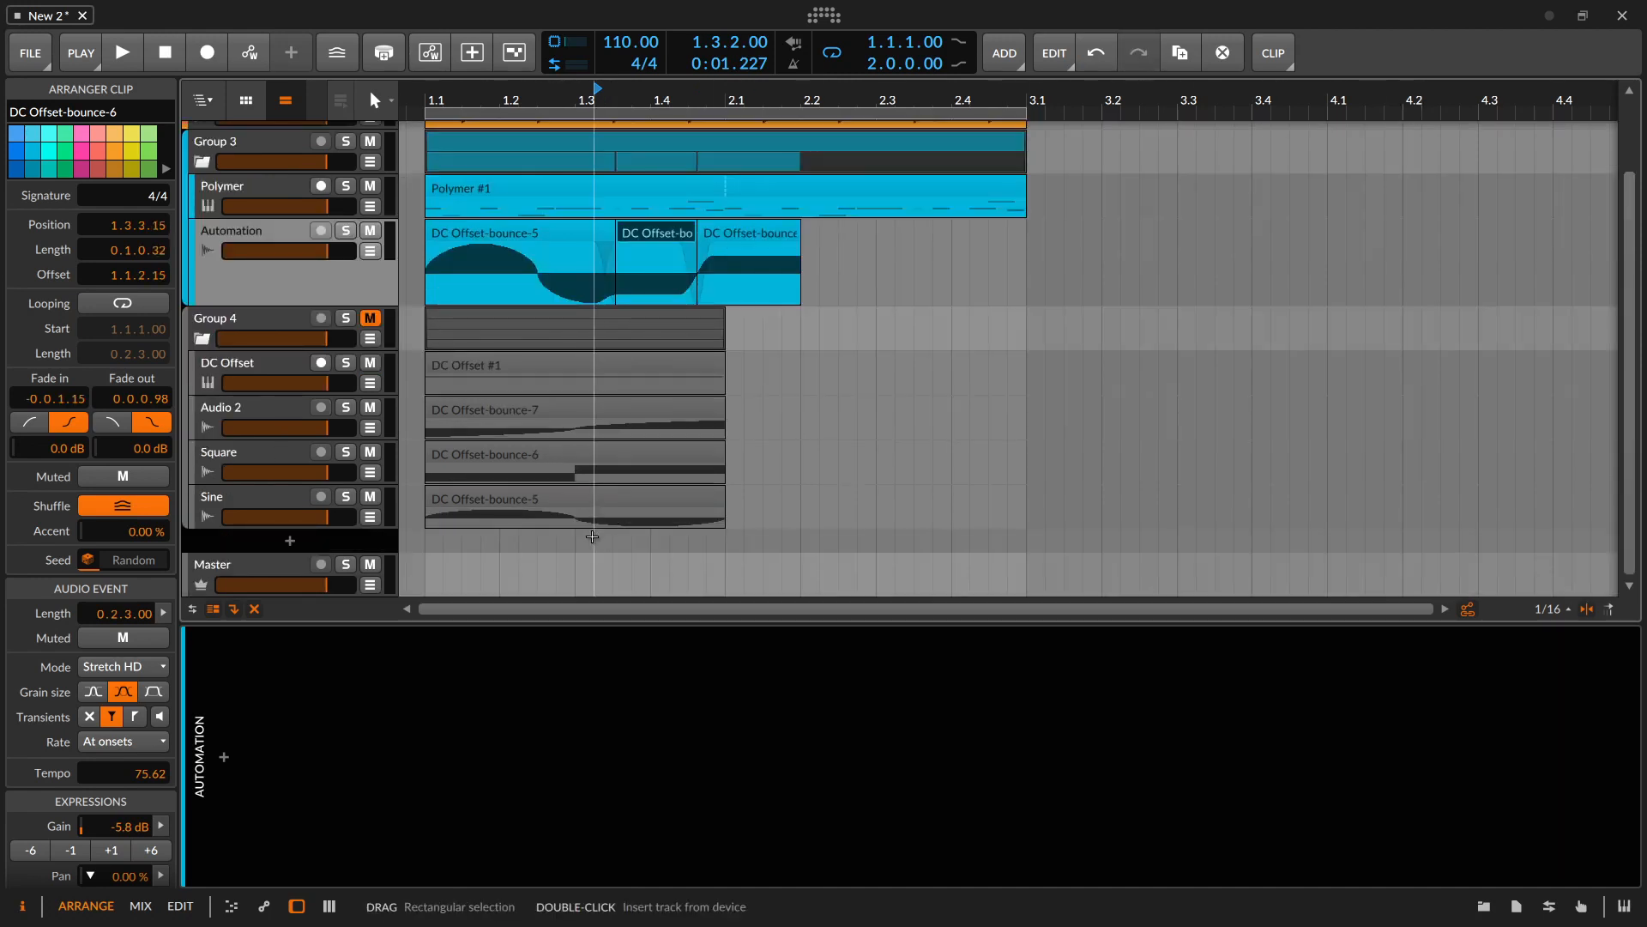
left_click_drag(553, 409, 920, 244)
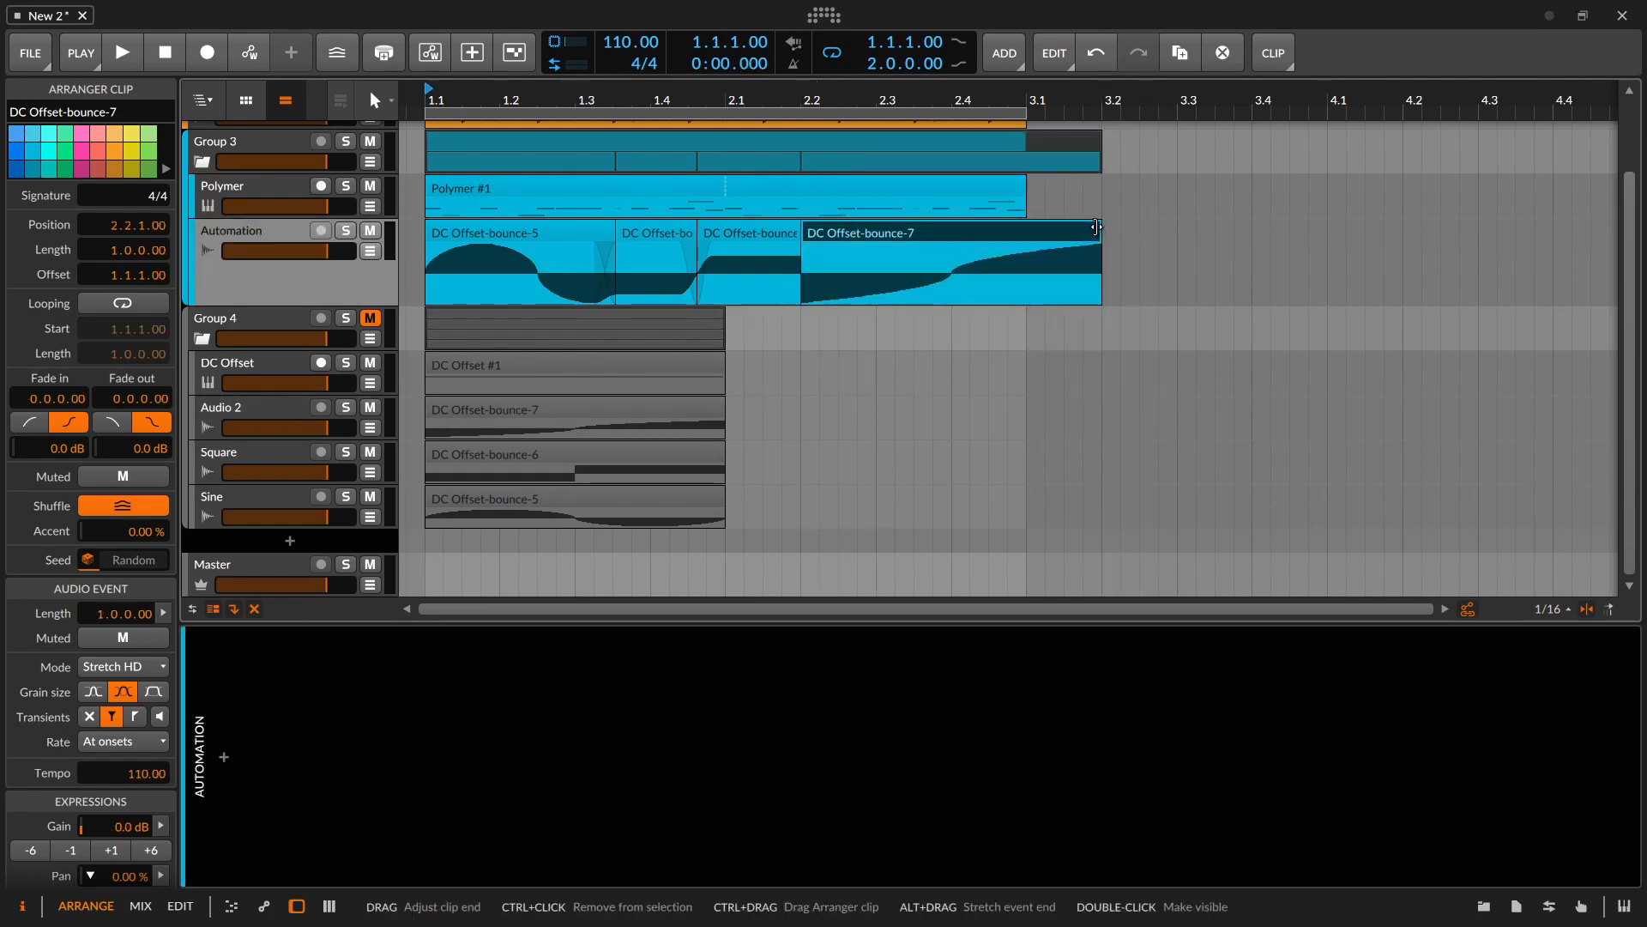
left_click_drag(1096, 227, 1000, 227)
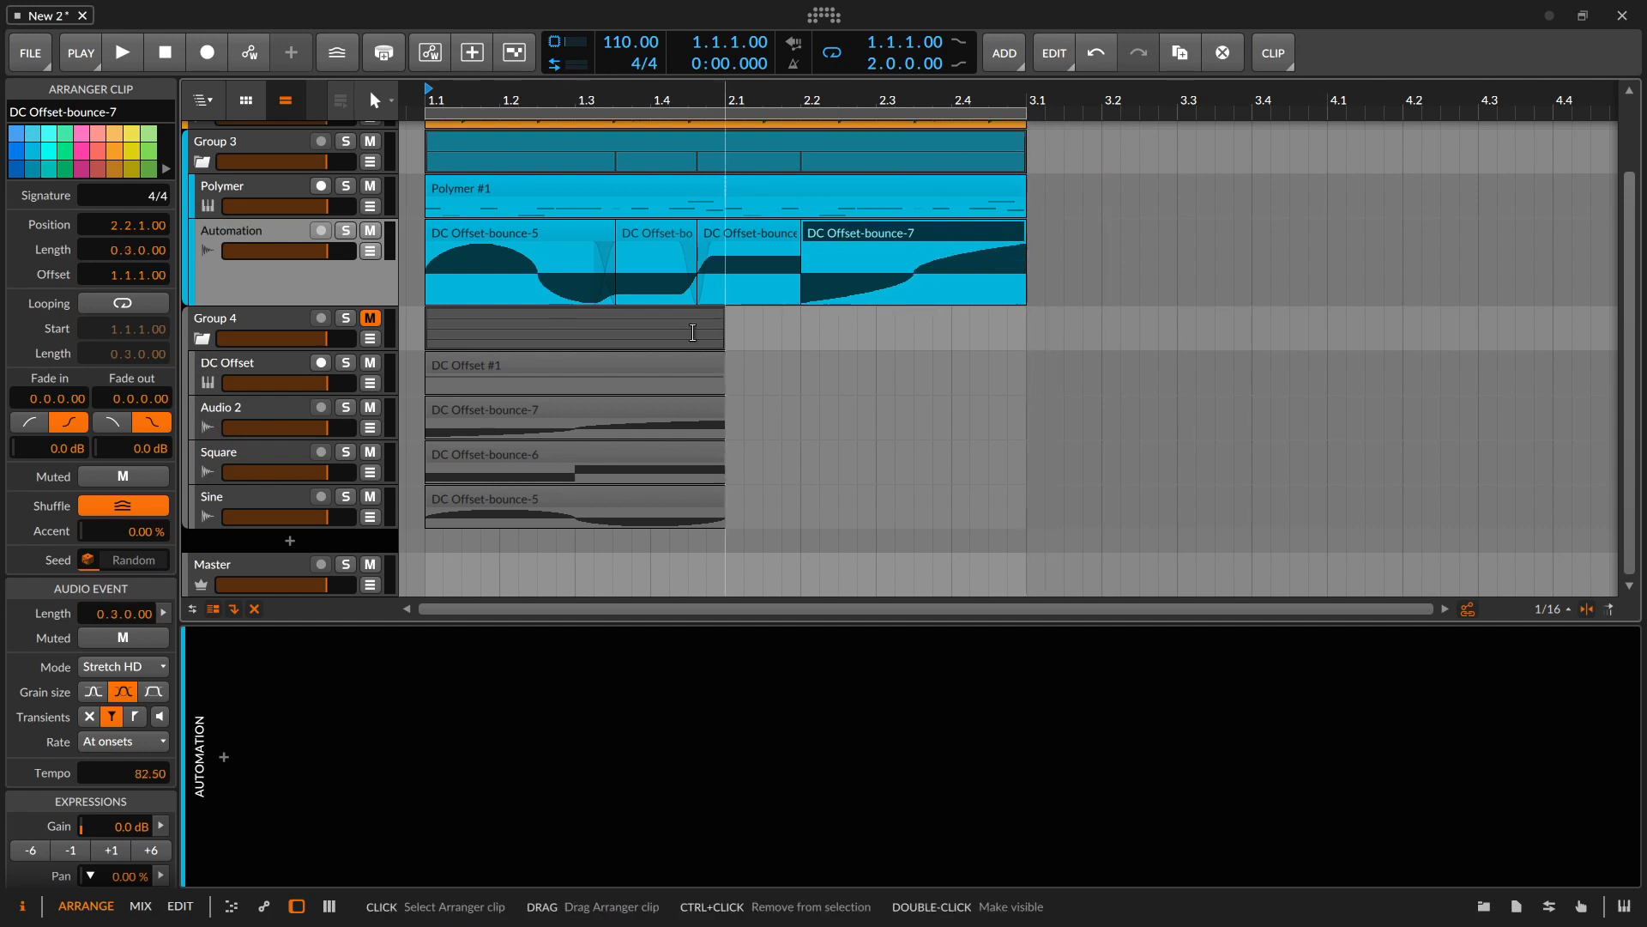
Crossfade the second square clip into the last clip on the Automation track, with a fade-out of 0.0.2.55
left_click(788, 231)
left_click_drag(800, 250, 840, 246)
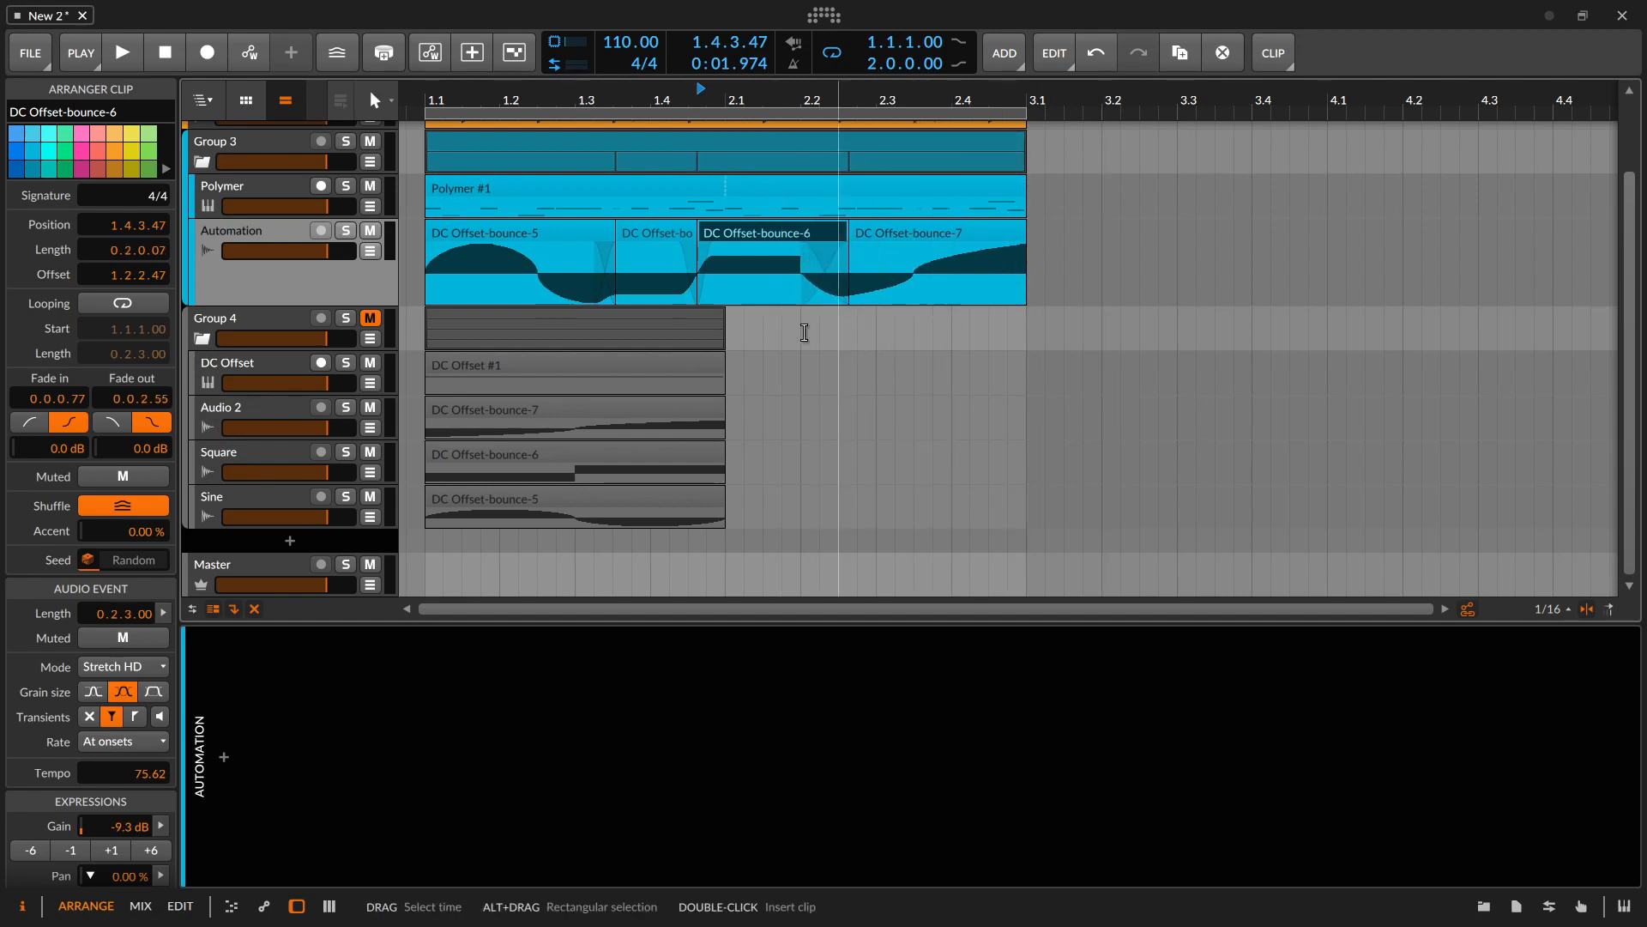
Collapse Group 4, which holds the DC Offset source tracks
left_click(300, 272)
scroll(310, 271, "up", 2)
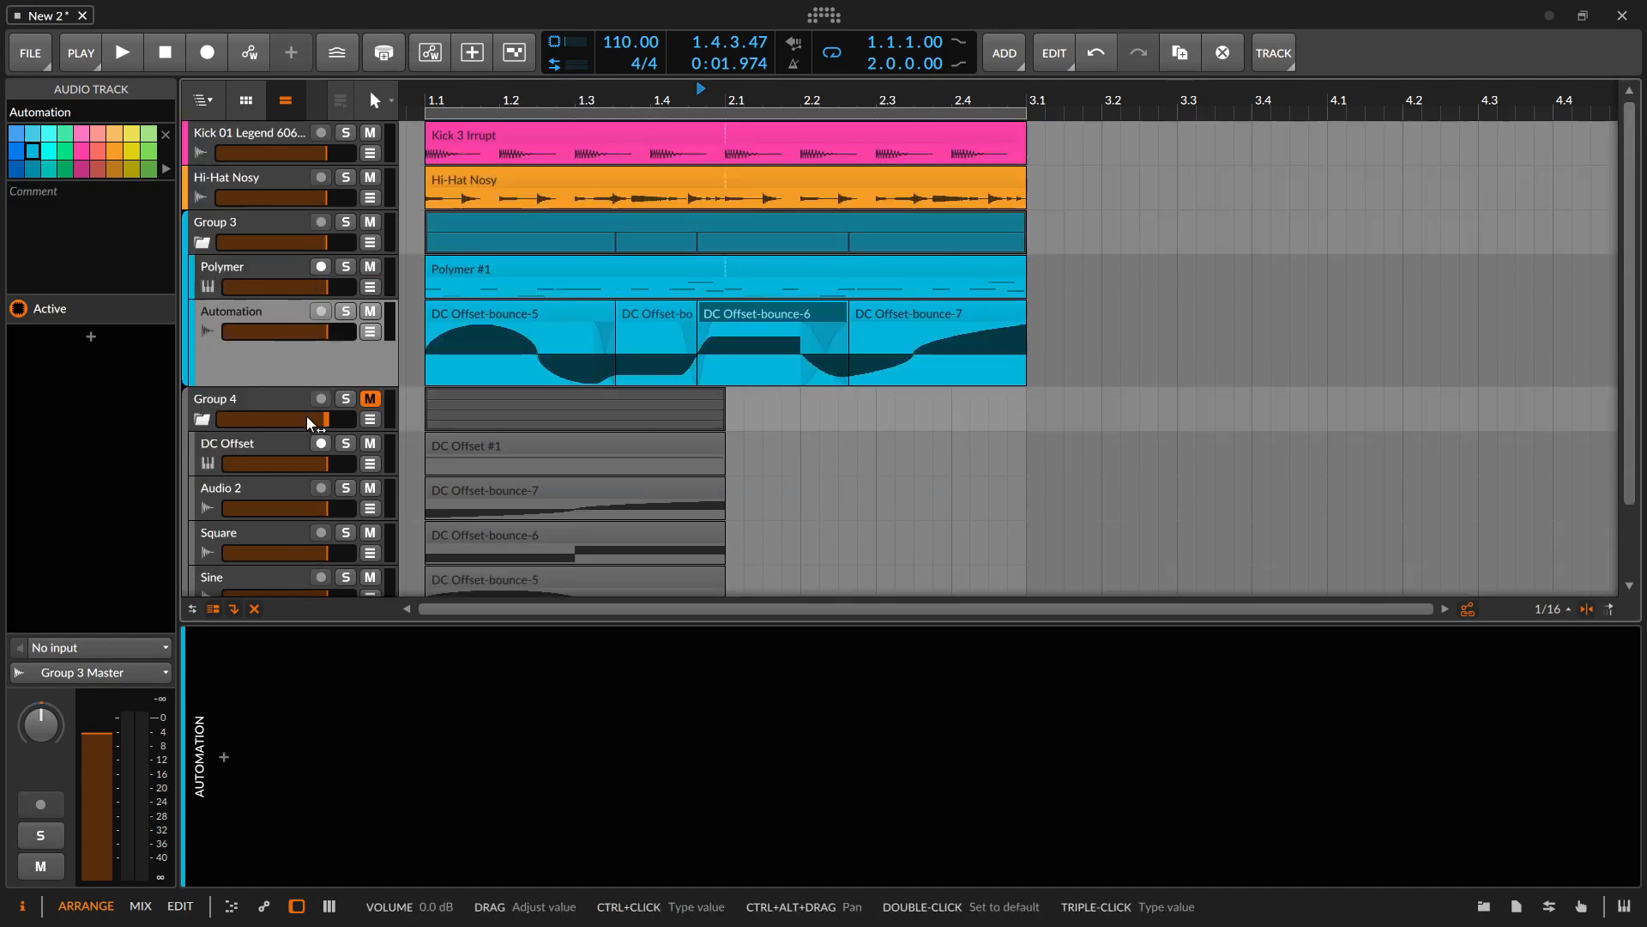
left_click(212, 423)
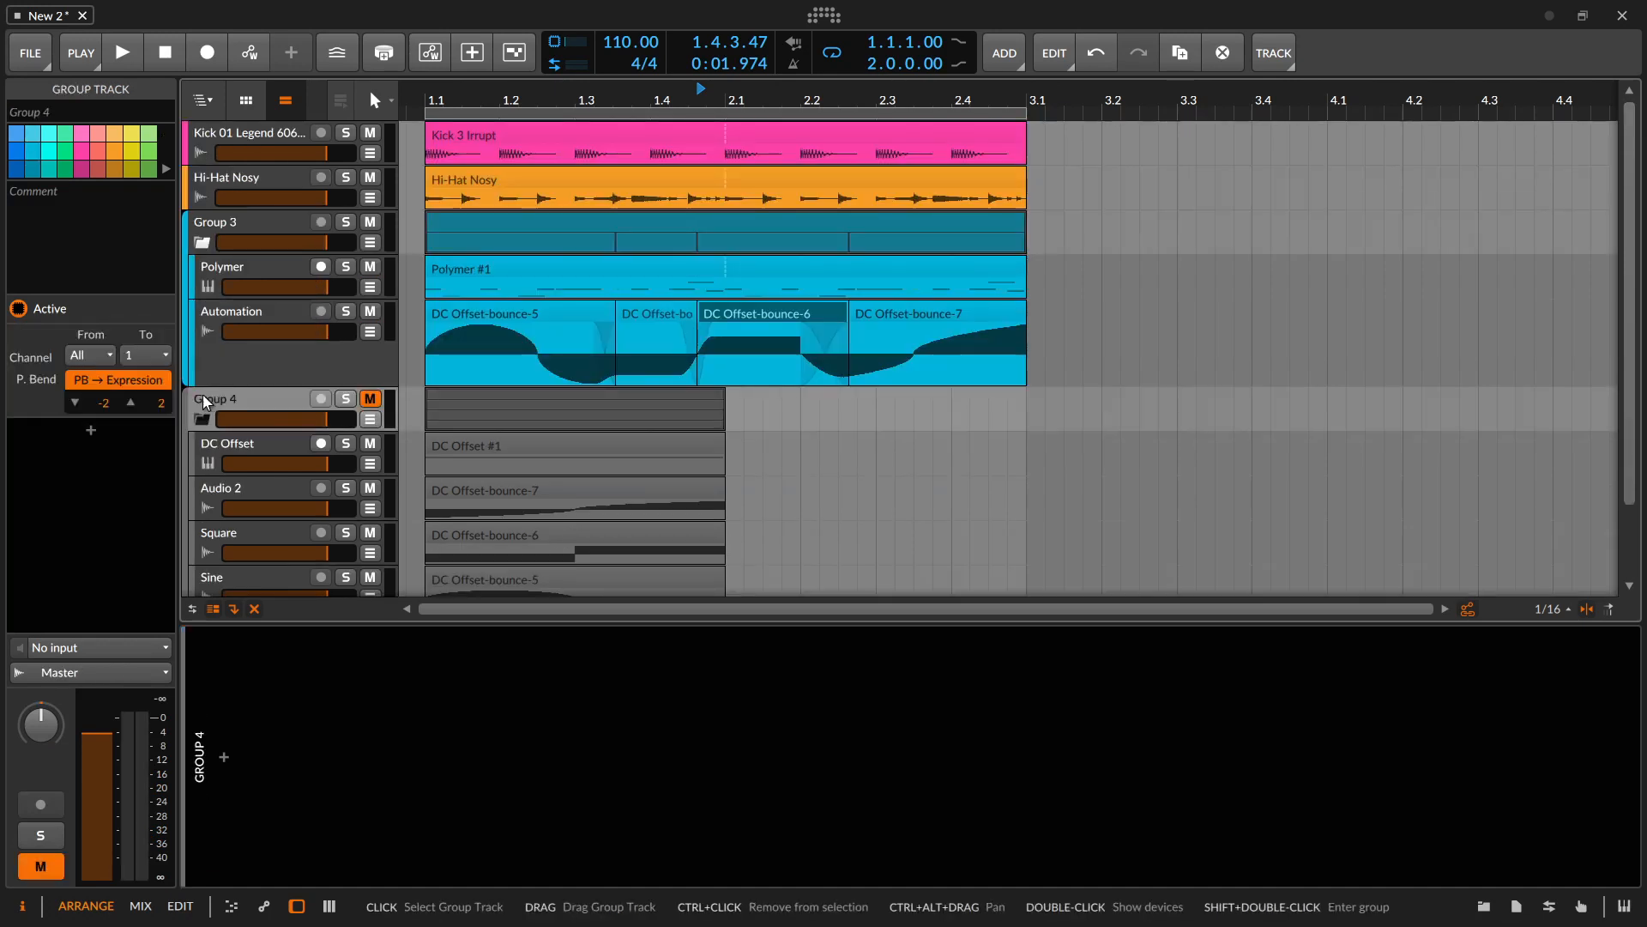
left_click(201, 418)
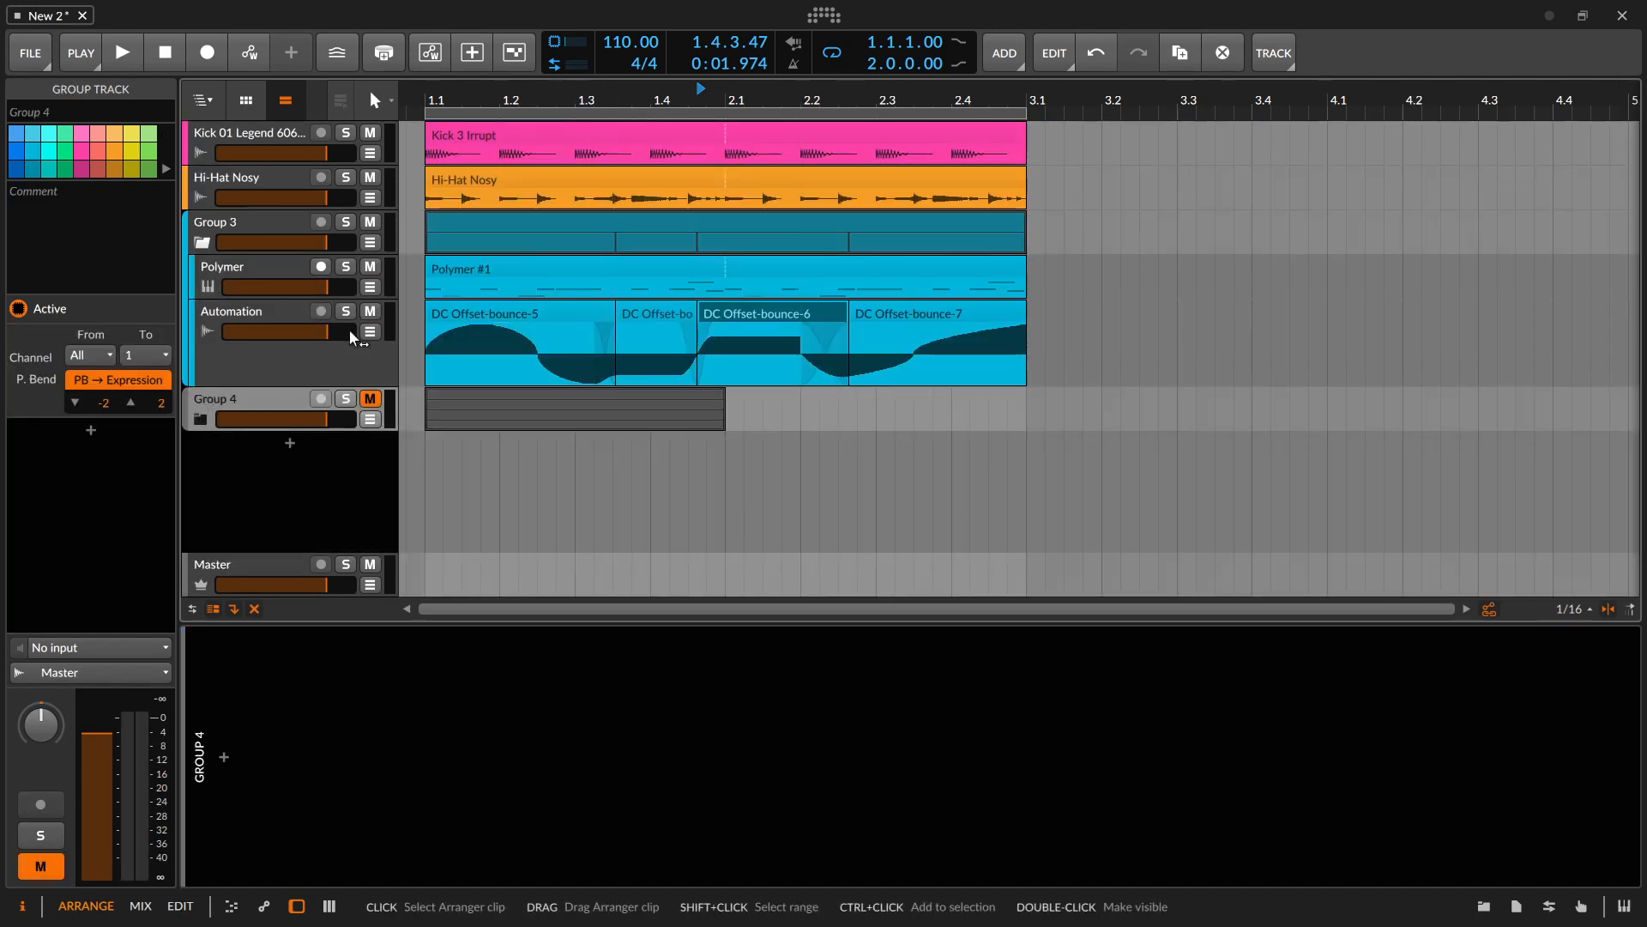
Add an Audio Rate modulator to the Polymer synth and show its settings
left_click(244, 267)
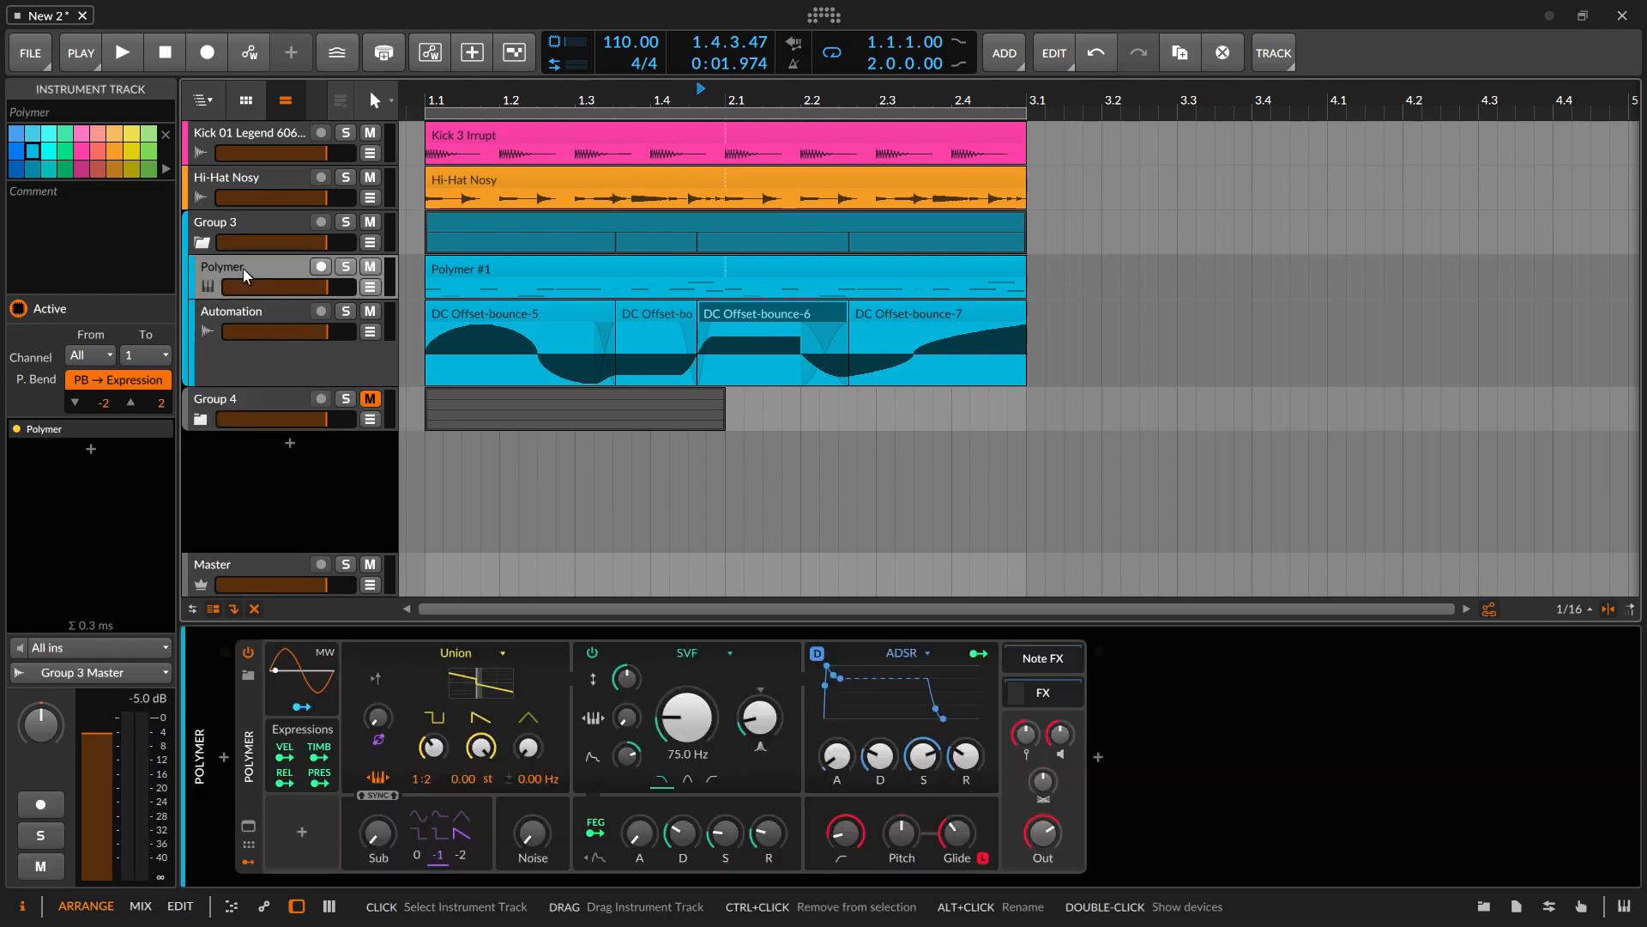
left_click(302, 832)
type("audi")
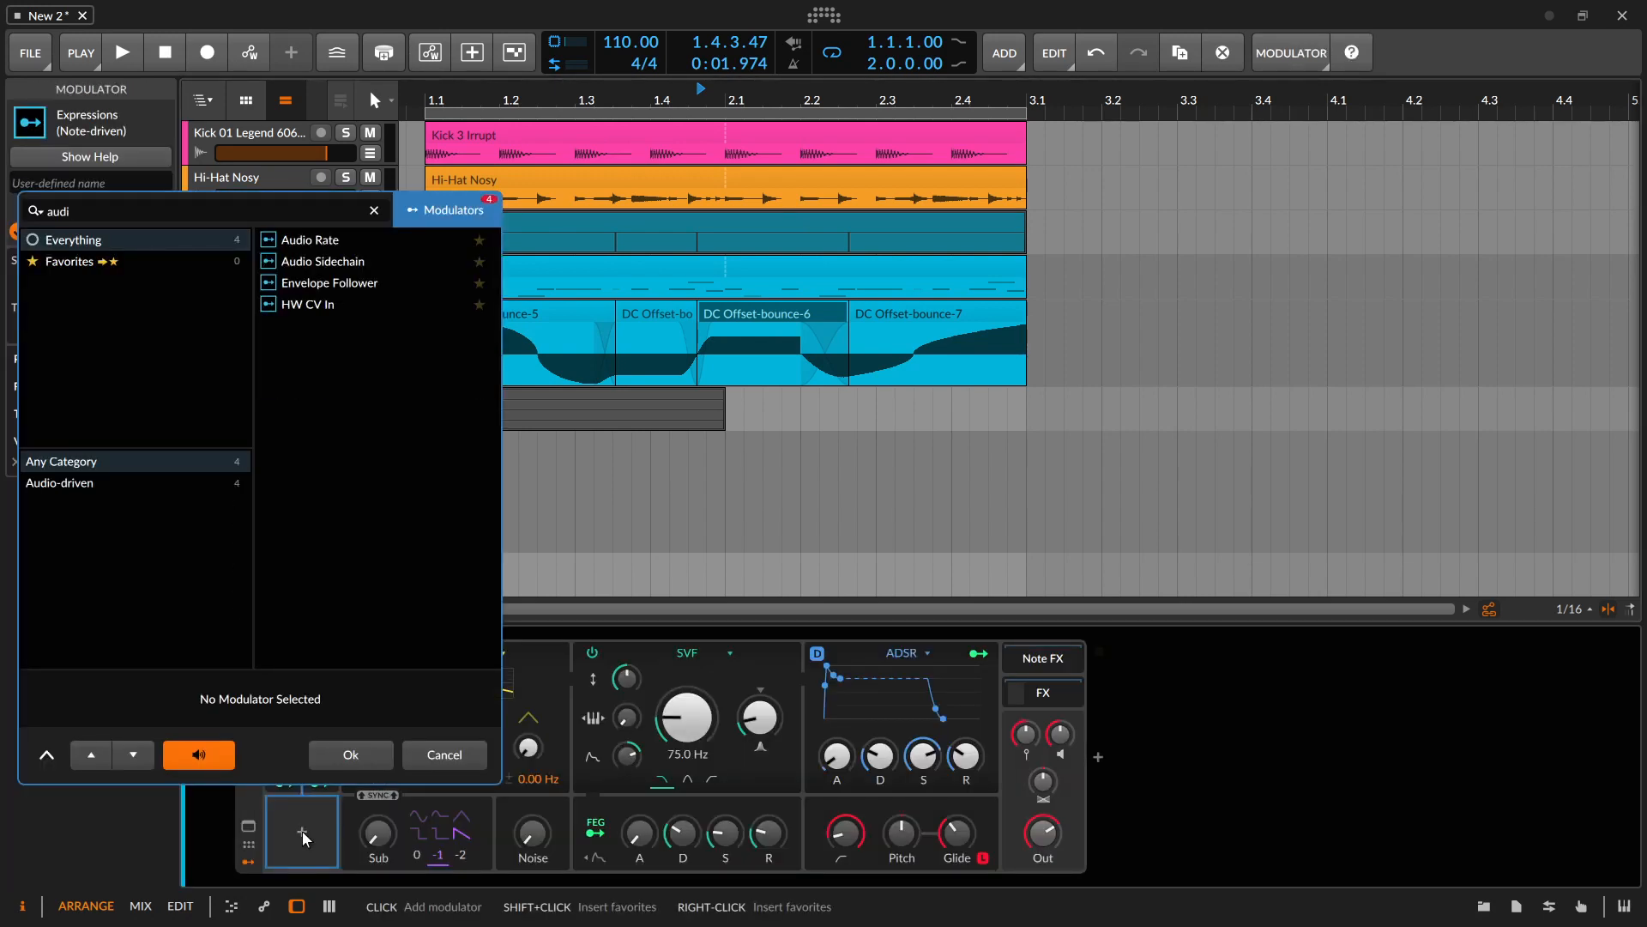
key("Down")
key("Return")
left_click(305, 836)
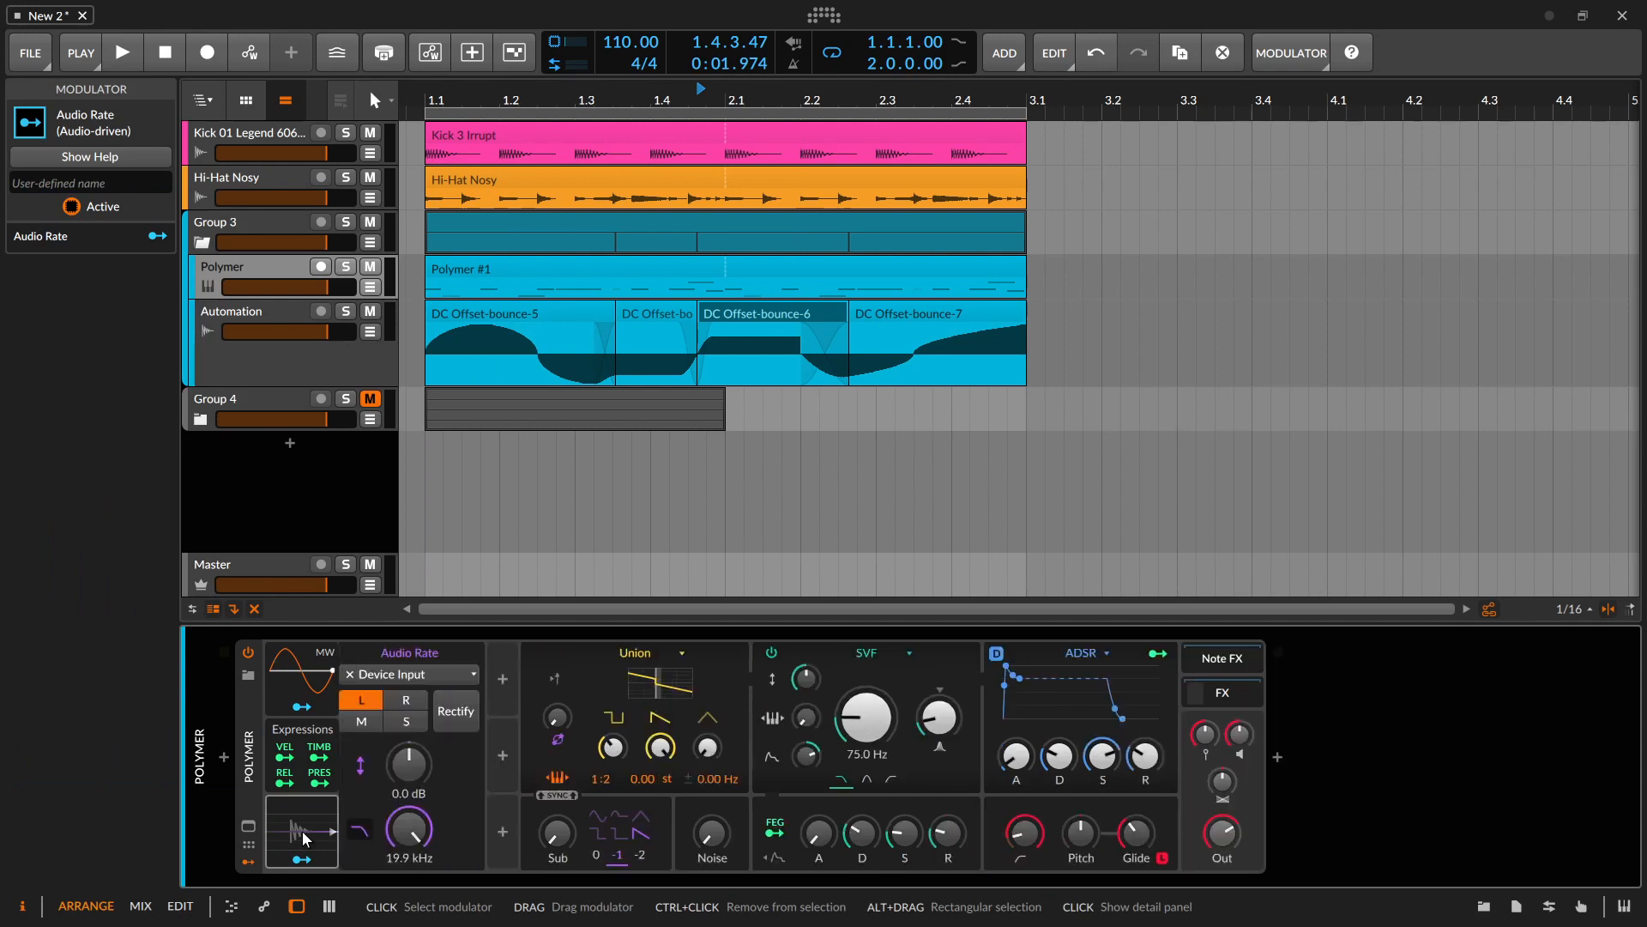
Set the Audio Rate modulator's source to Automation (PRE) from Group 3 and mute the Automation track
left_click(403, 676)
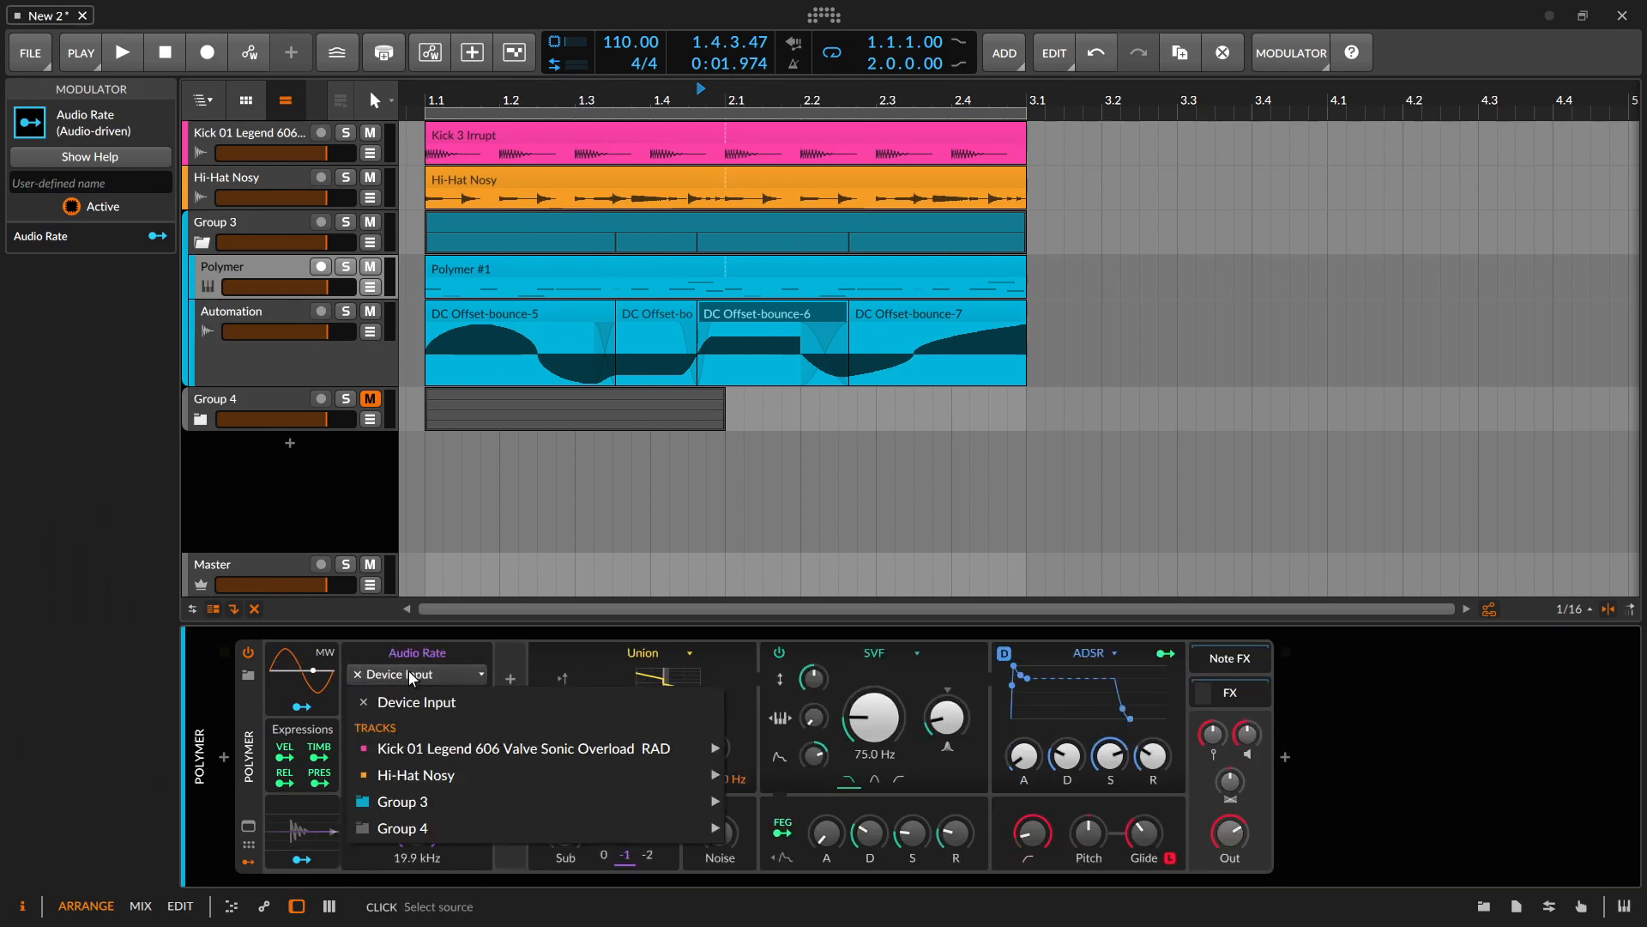
mouse_move(600, 801)
mouse_move(764, 829)
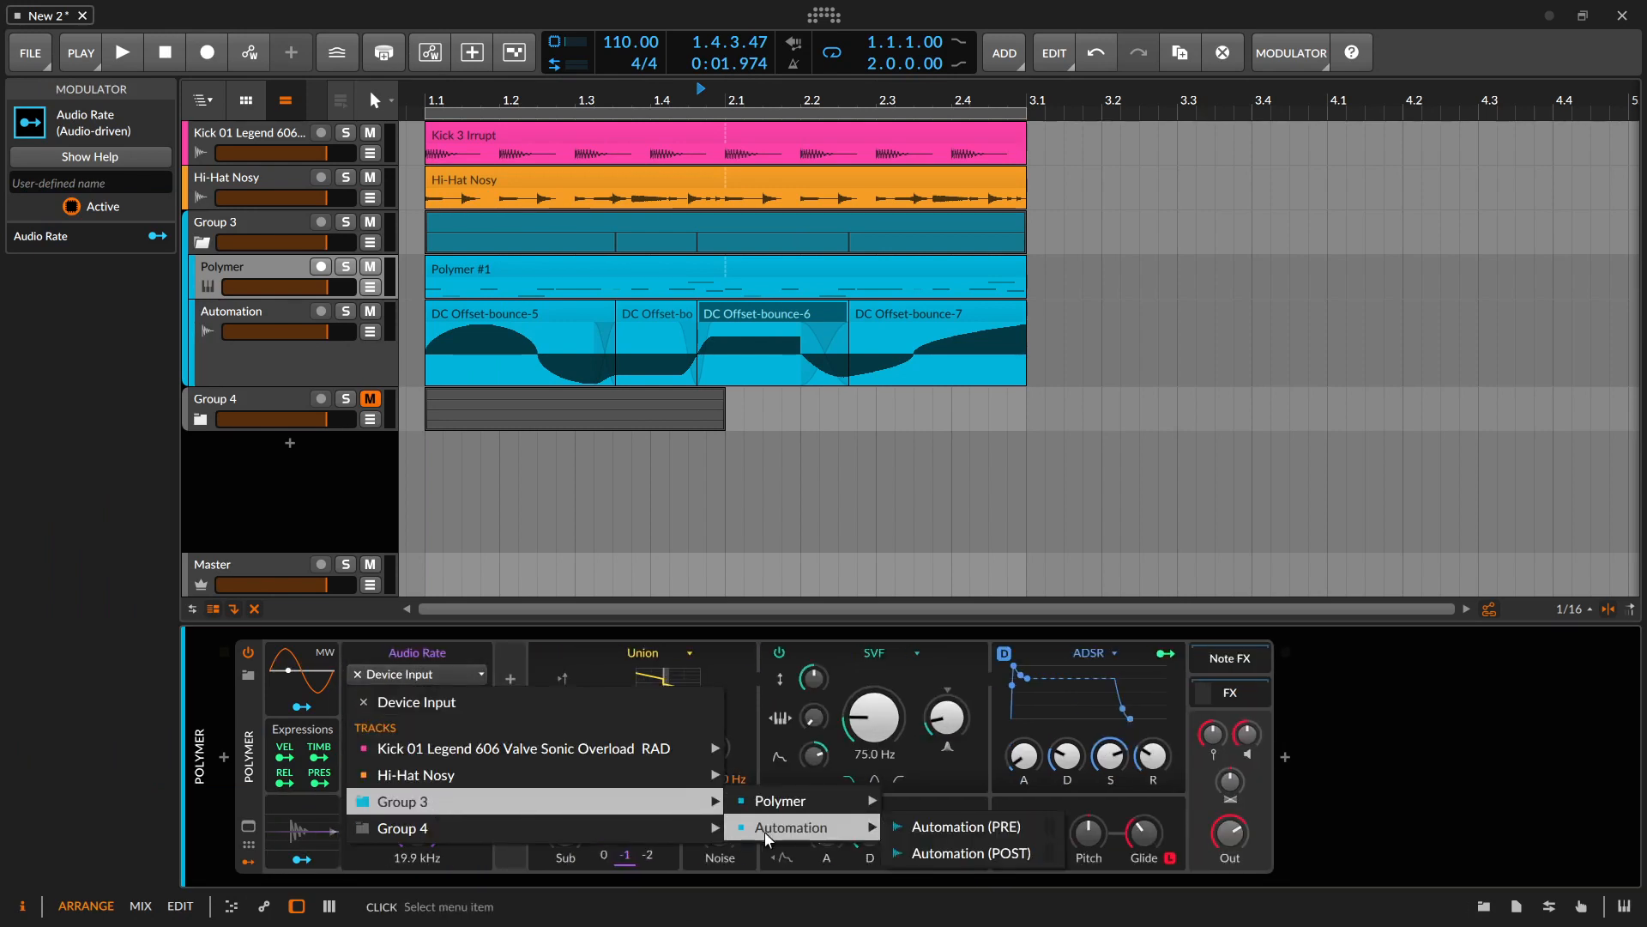
left_click(966, 829)
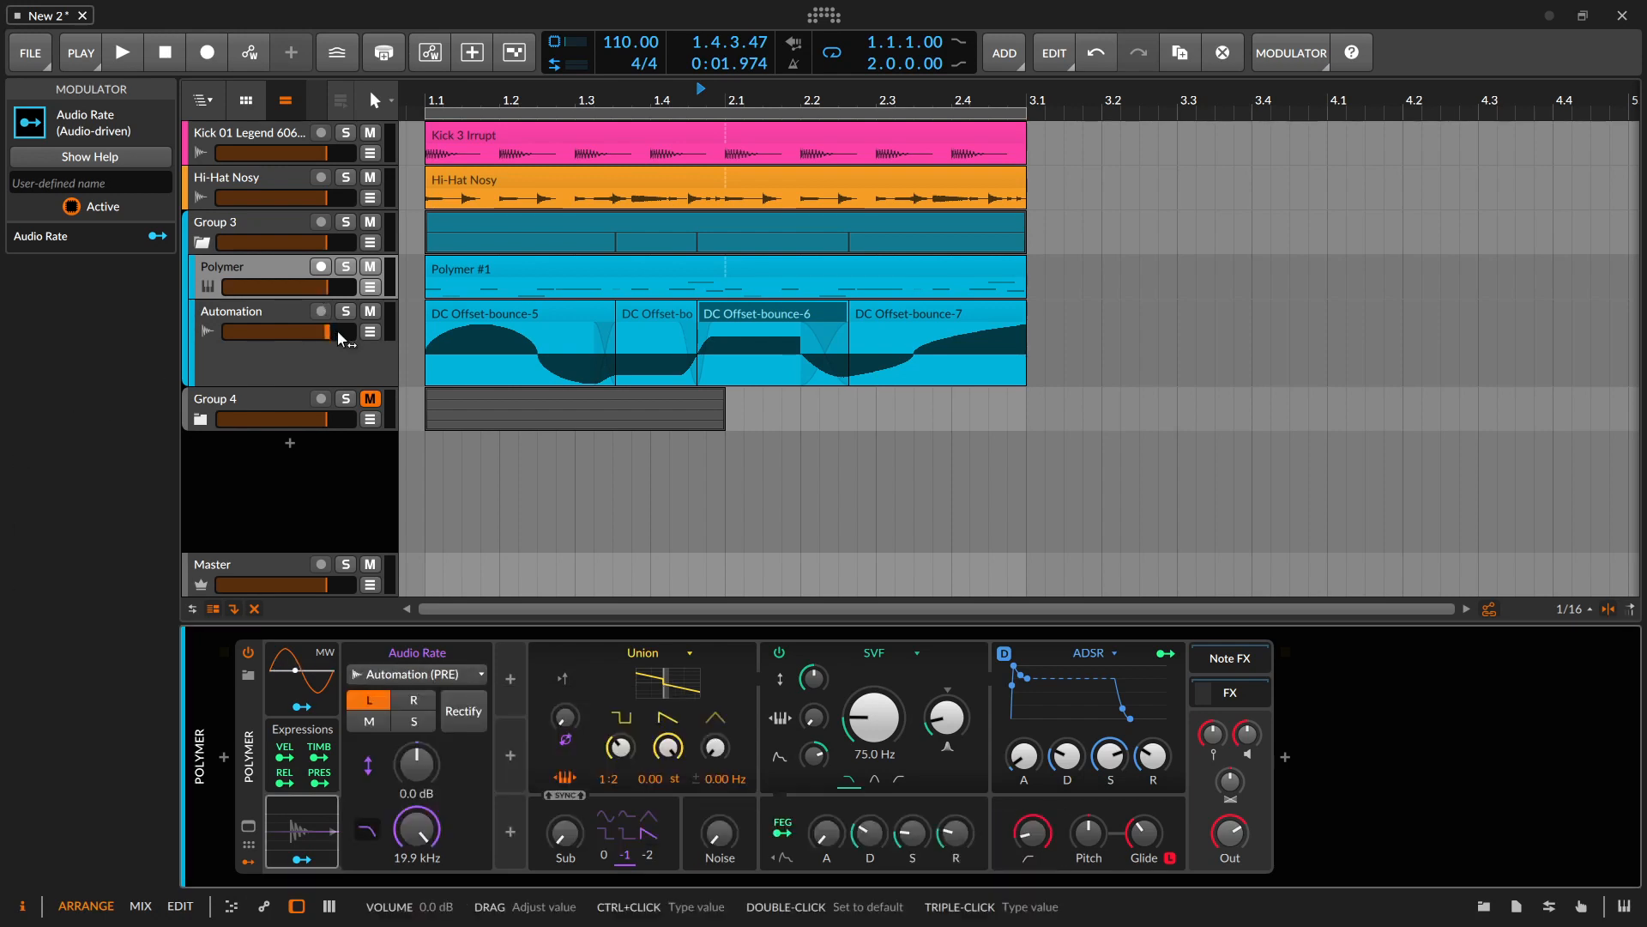
left_click(368, 316)
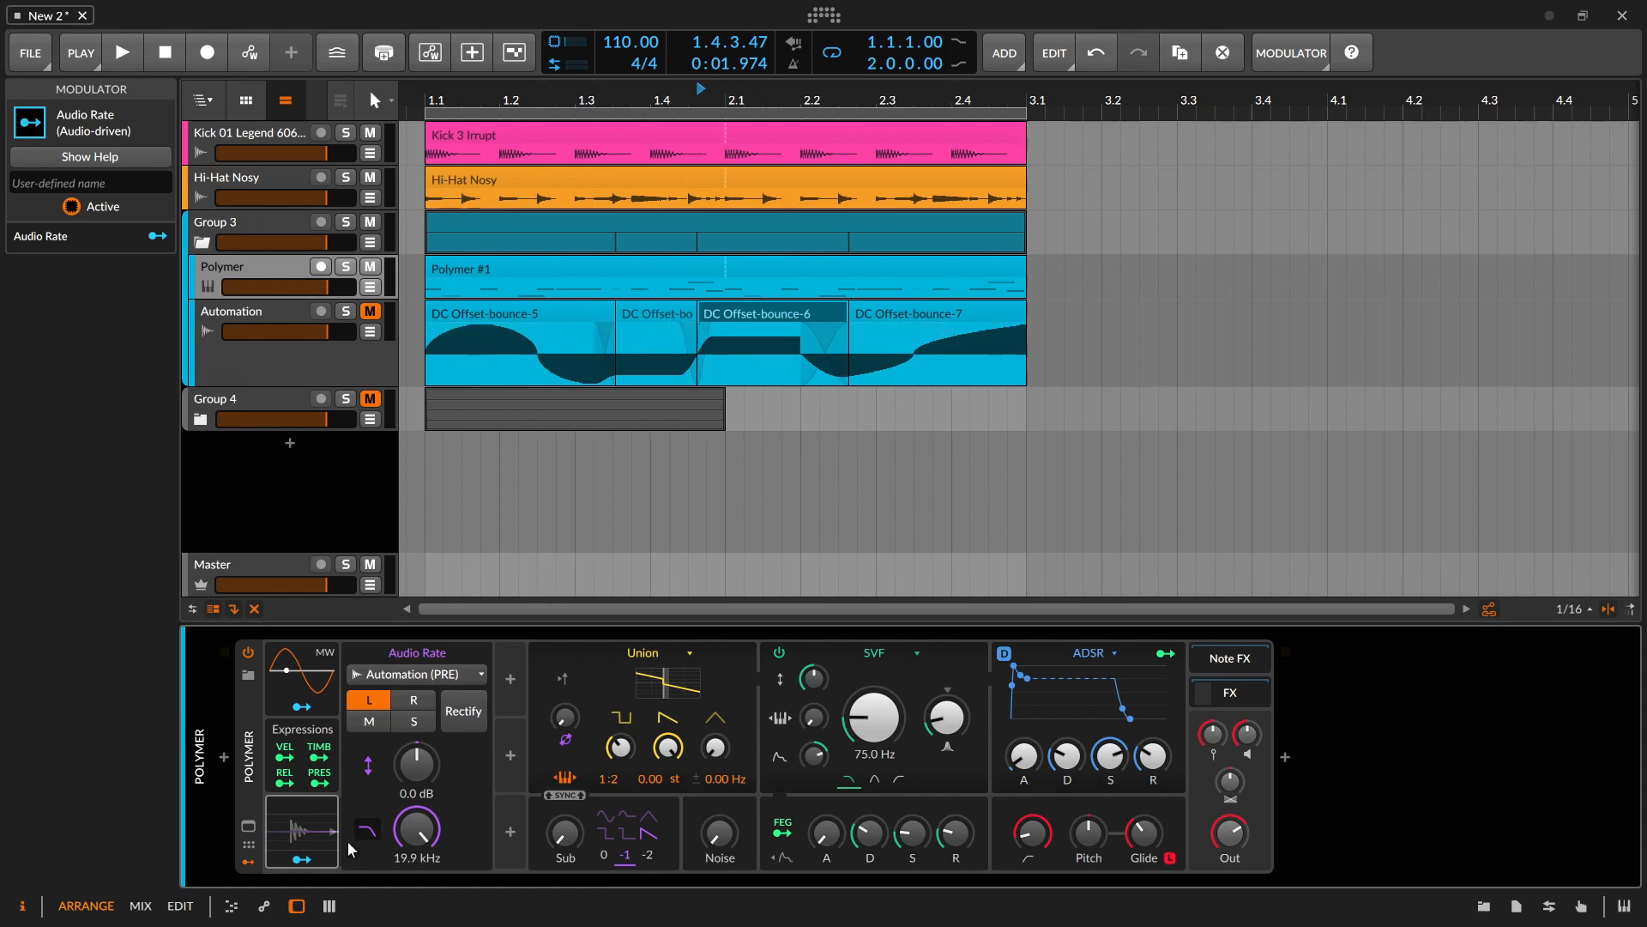
Map Audio Rate to Polymer's filter cutoff with an amount of 41.60 and set the cutoff to 189 Hz during playback
left_click(306, 860)
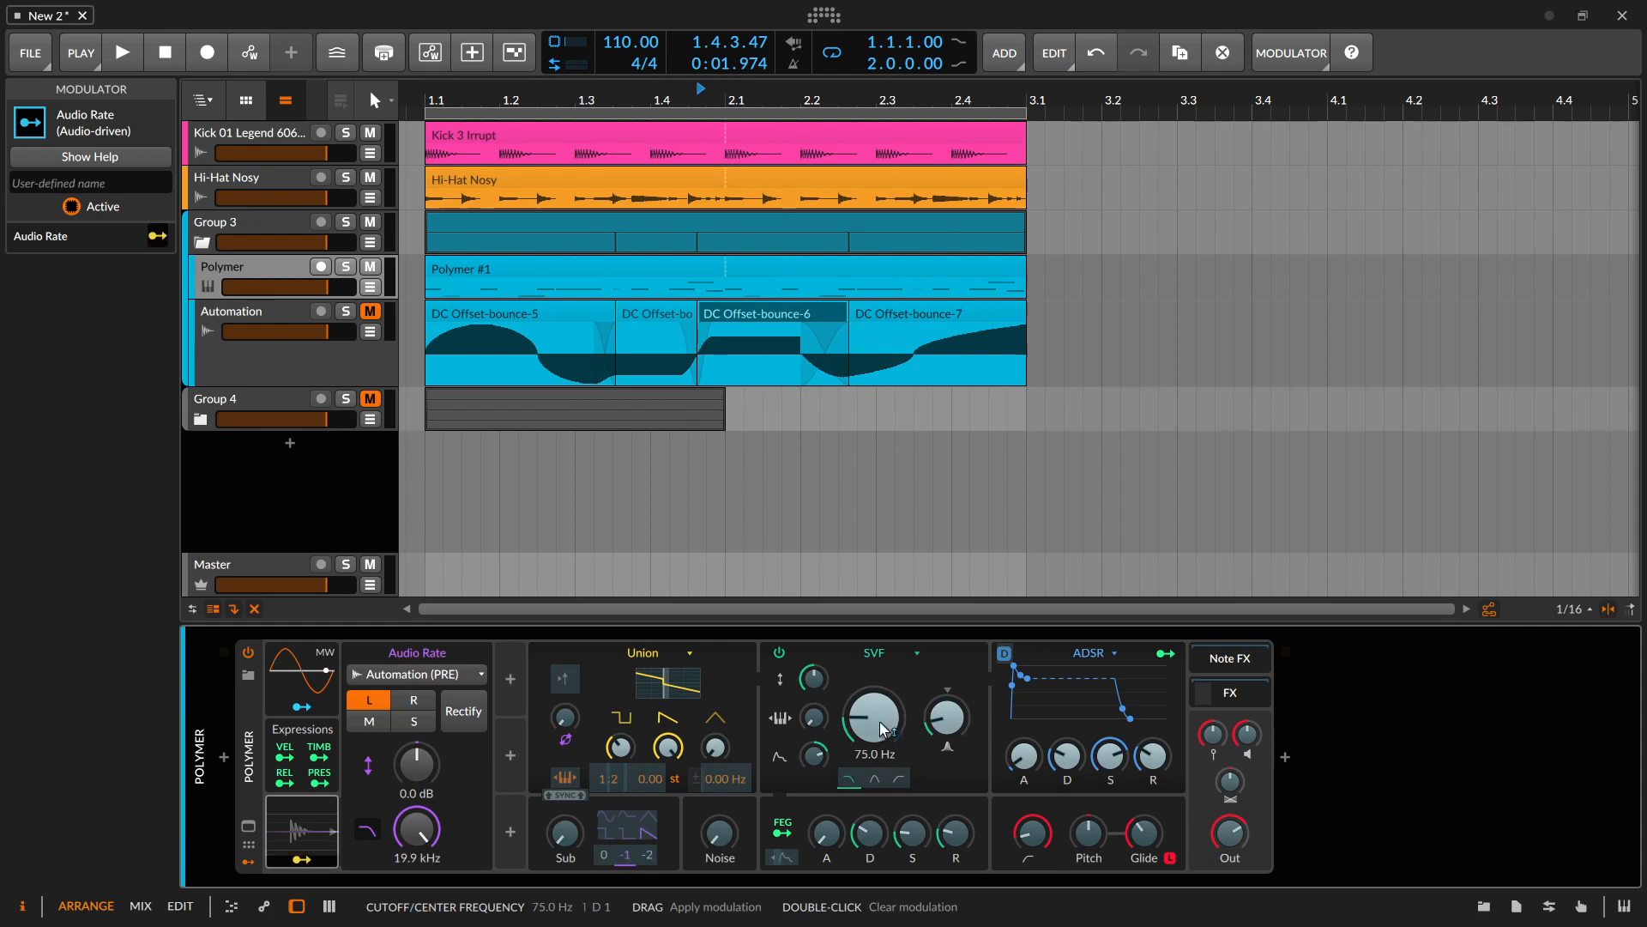
mouse_move(883, 729)
left_mouse_down()
mouse_move(884, 714)
mouse_move(877, 727)
left_mouse_up()
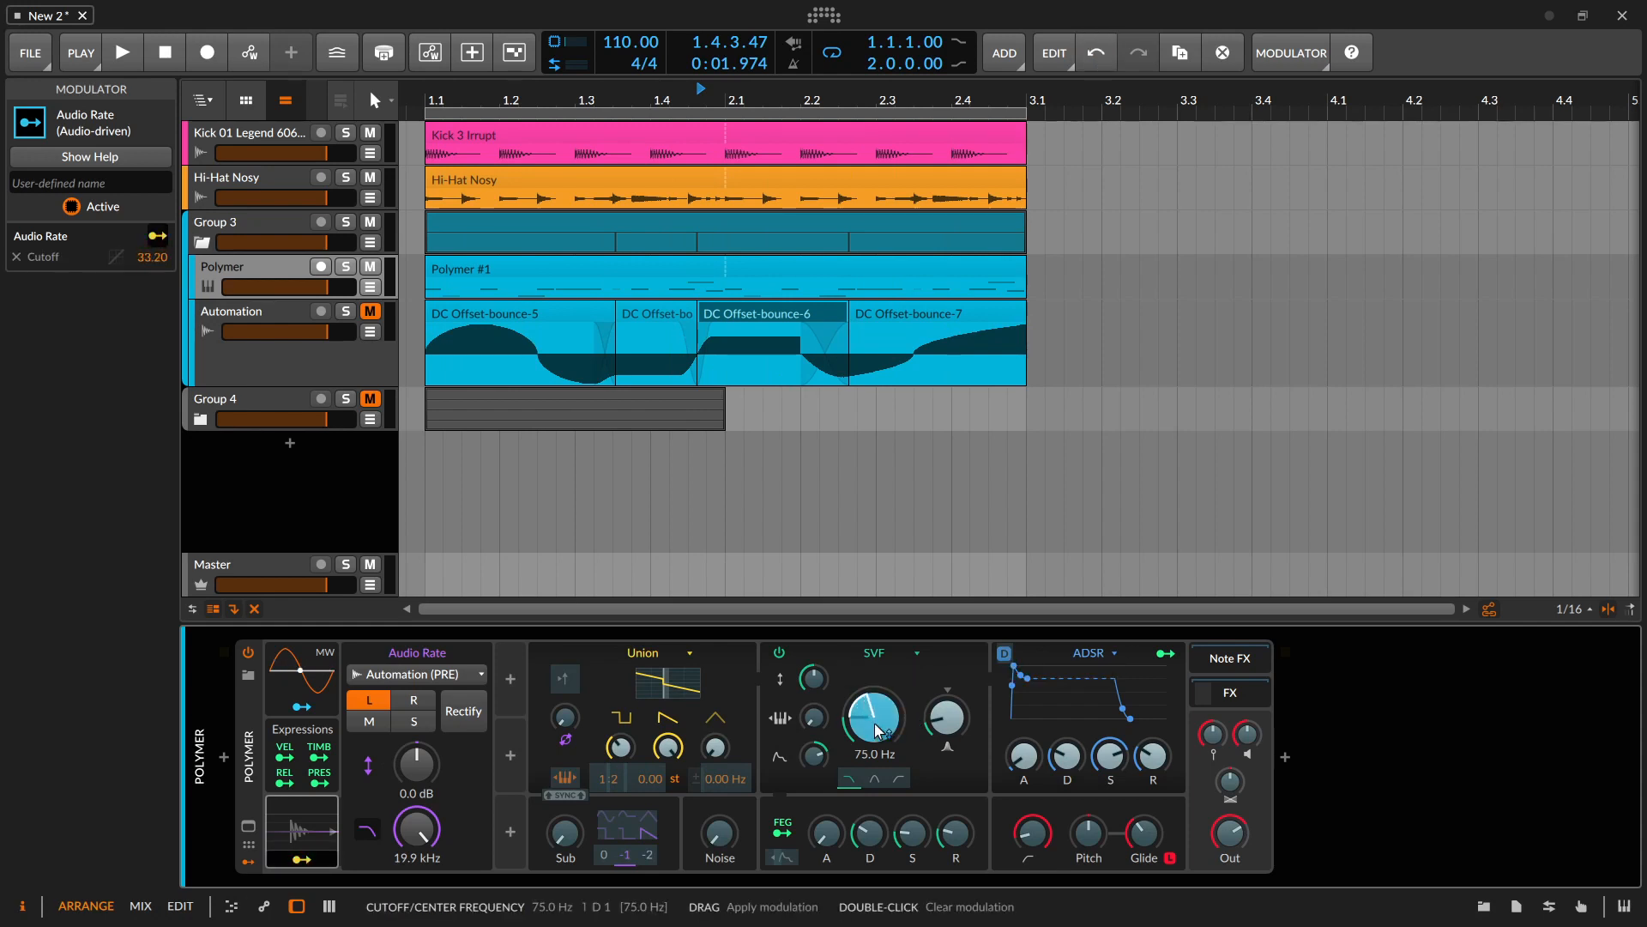
key("space")
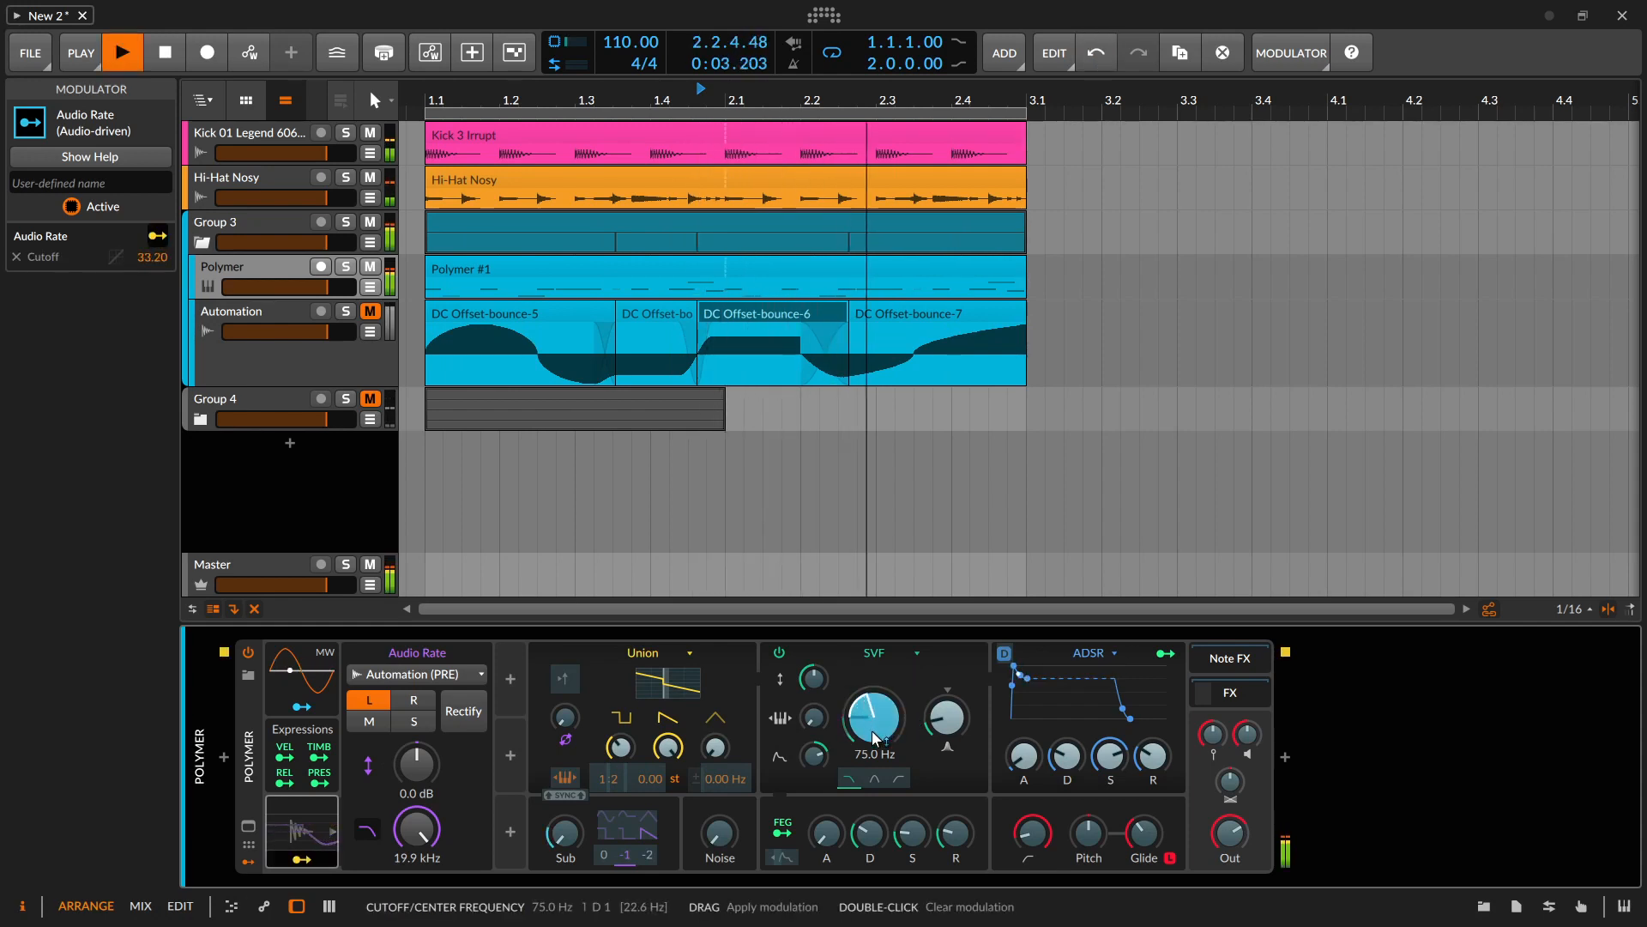
left_click_drag(876, 738, 872, 724)
key("Escape")
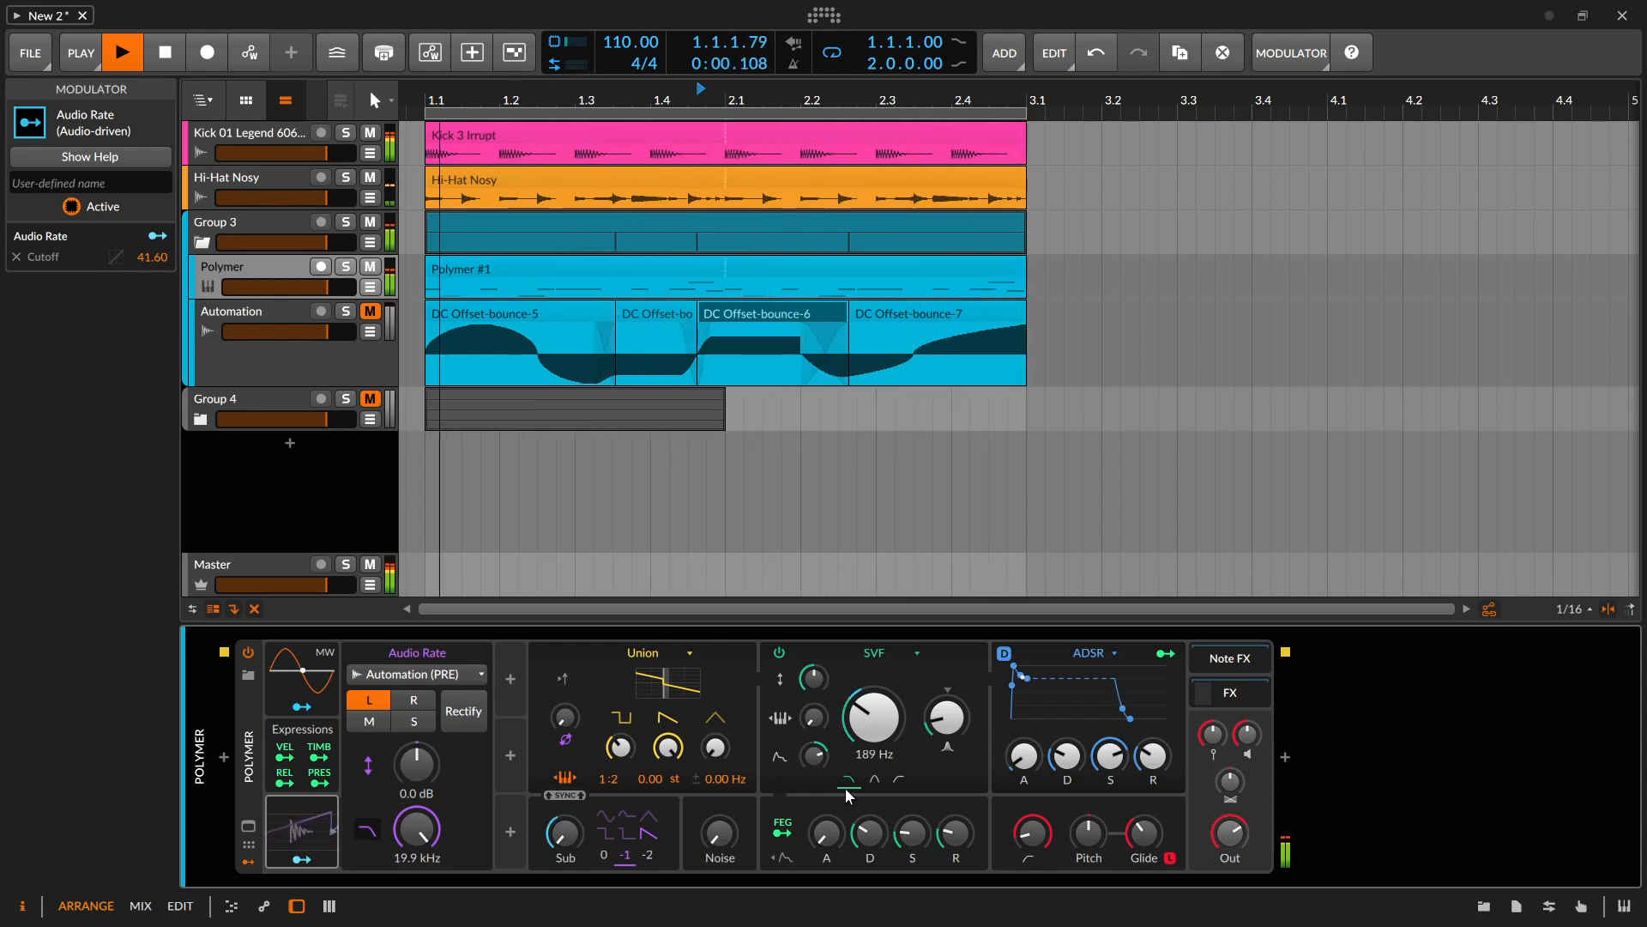
Compare the Exponential and Logarithmic response curves for the cutoff modulation during playback, and settle on Exponential
left_click(302, 850)
left_click(301, 841)
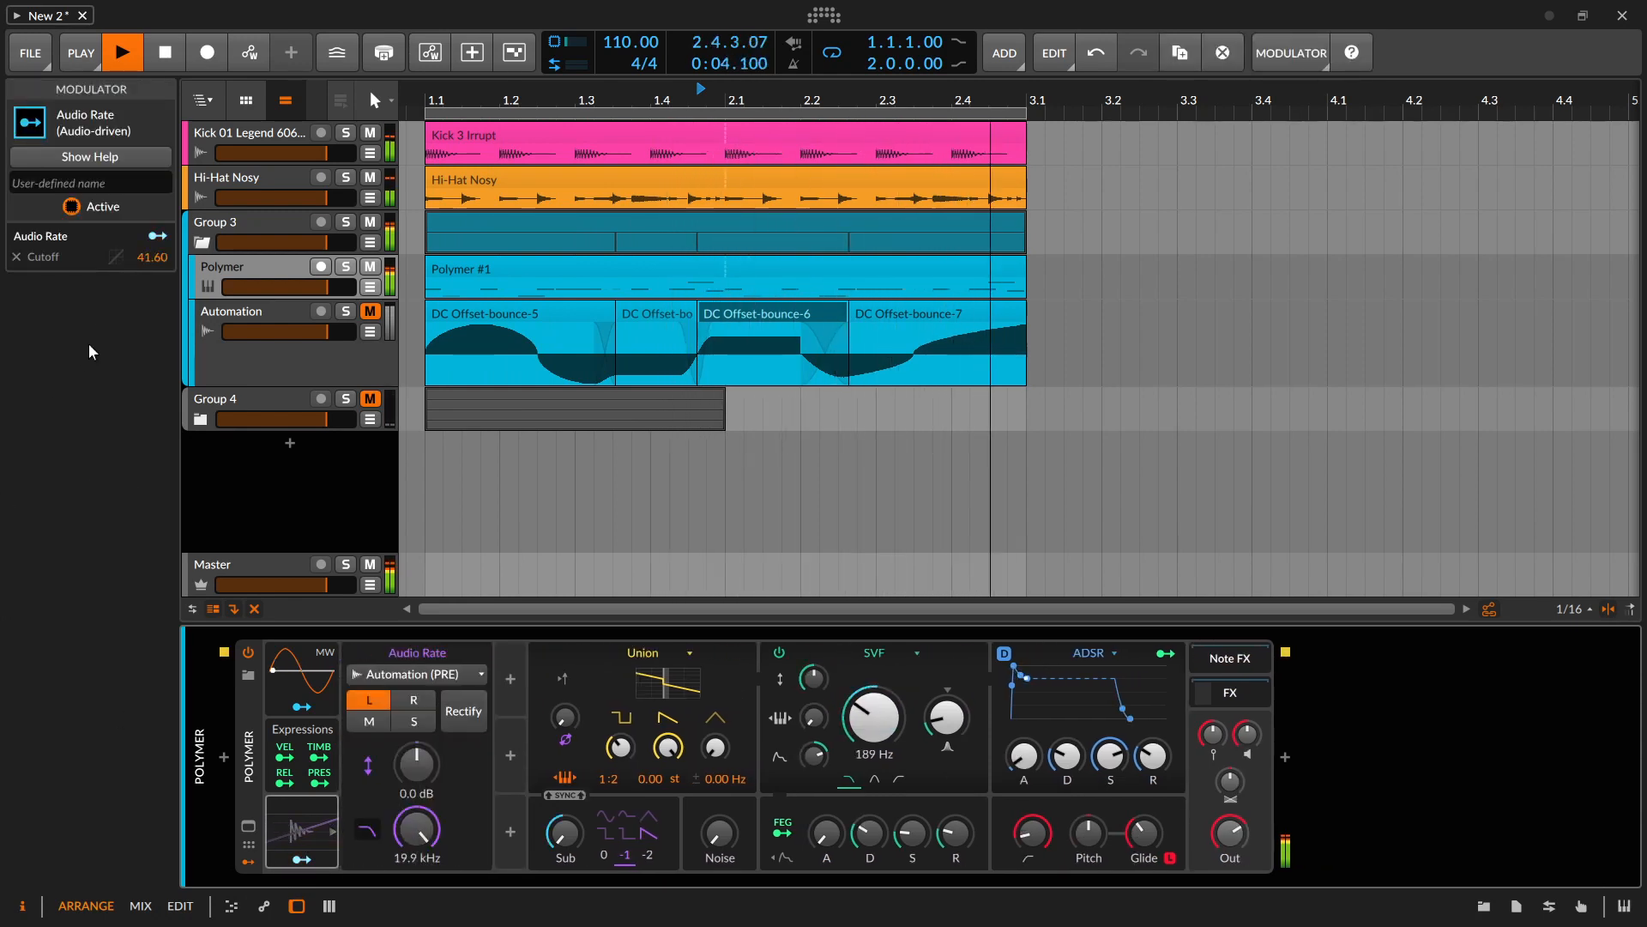
left_click(116, 257)
left_click(162, 395)
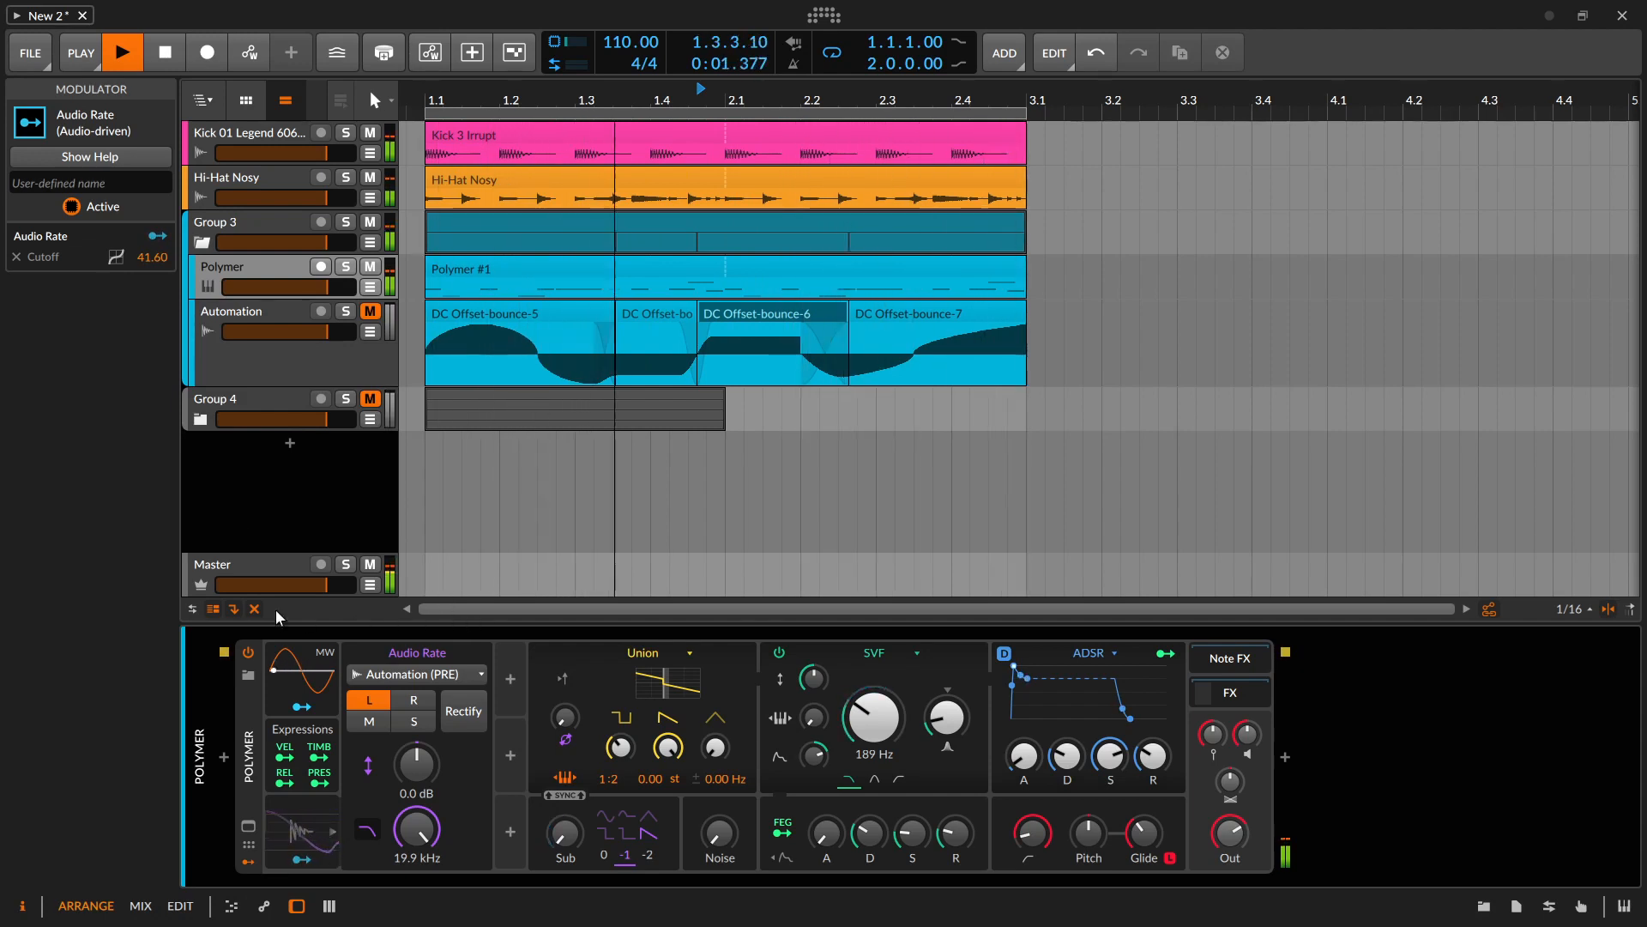
left_click(117, 258)
left_click(135, 412)
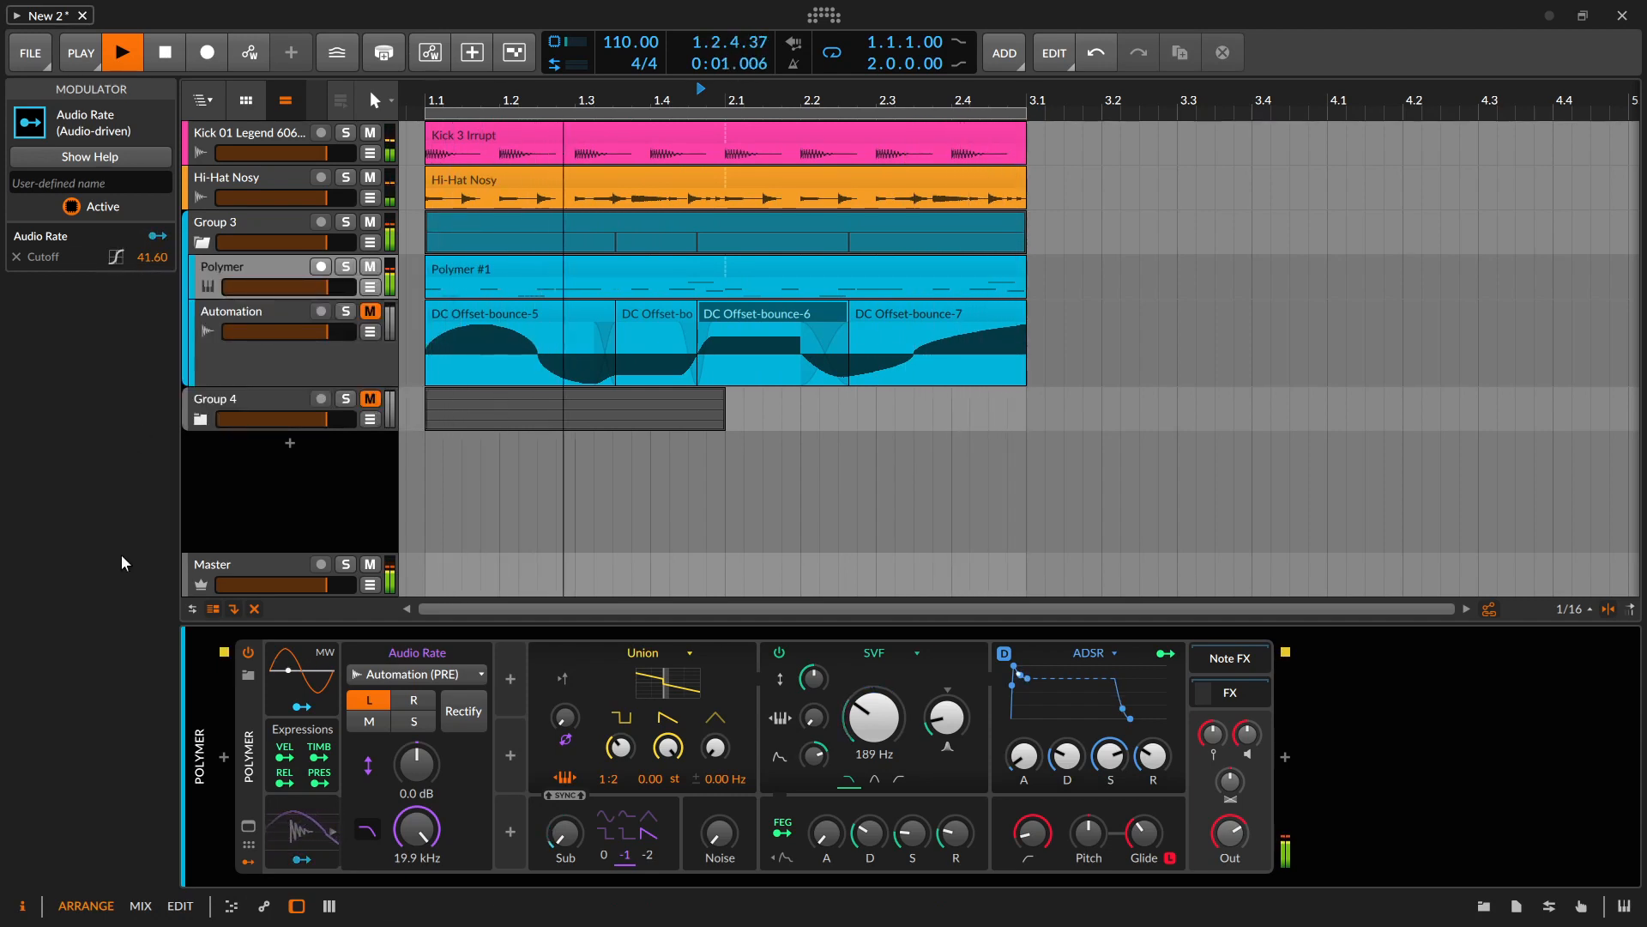
left_click(115, 257)
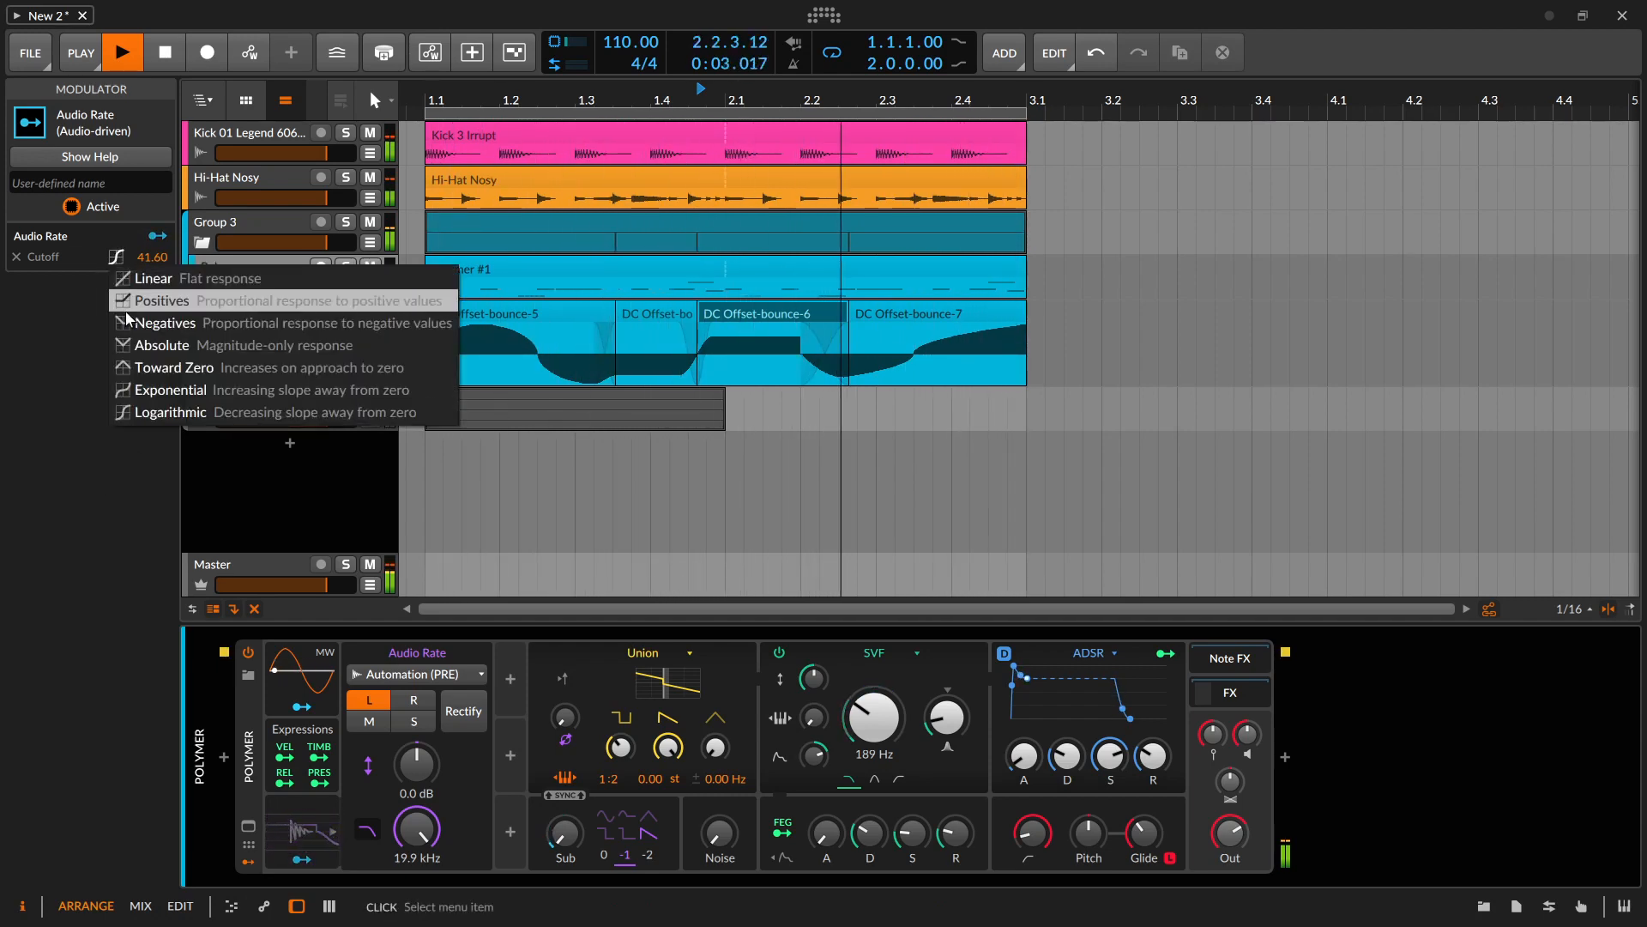
left_click(139, 391)
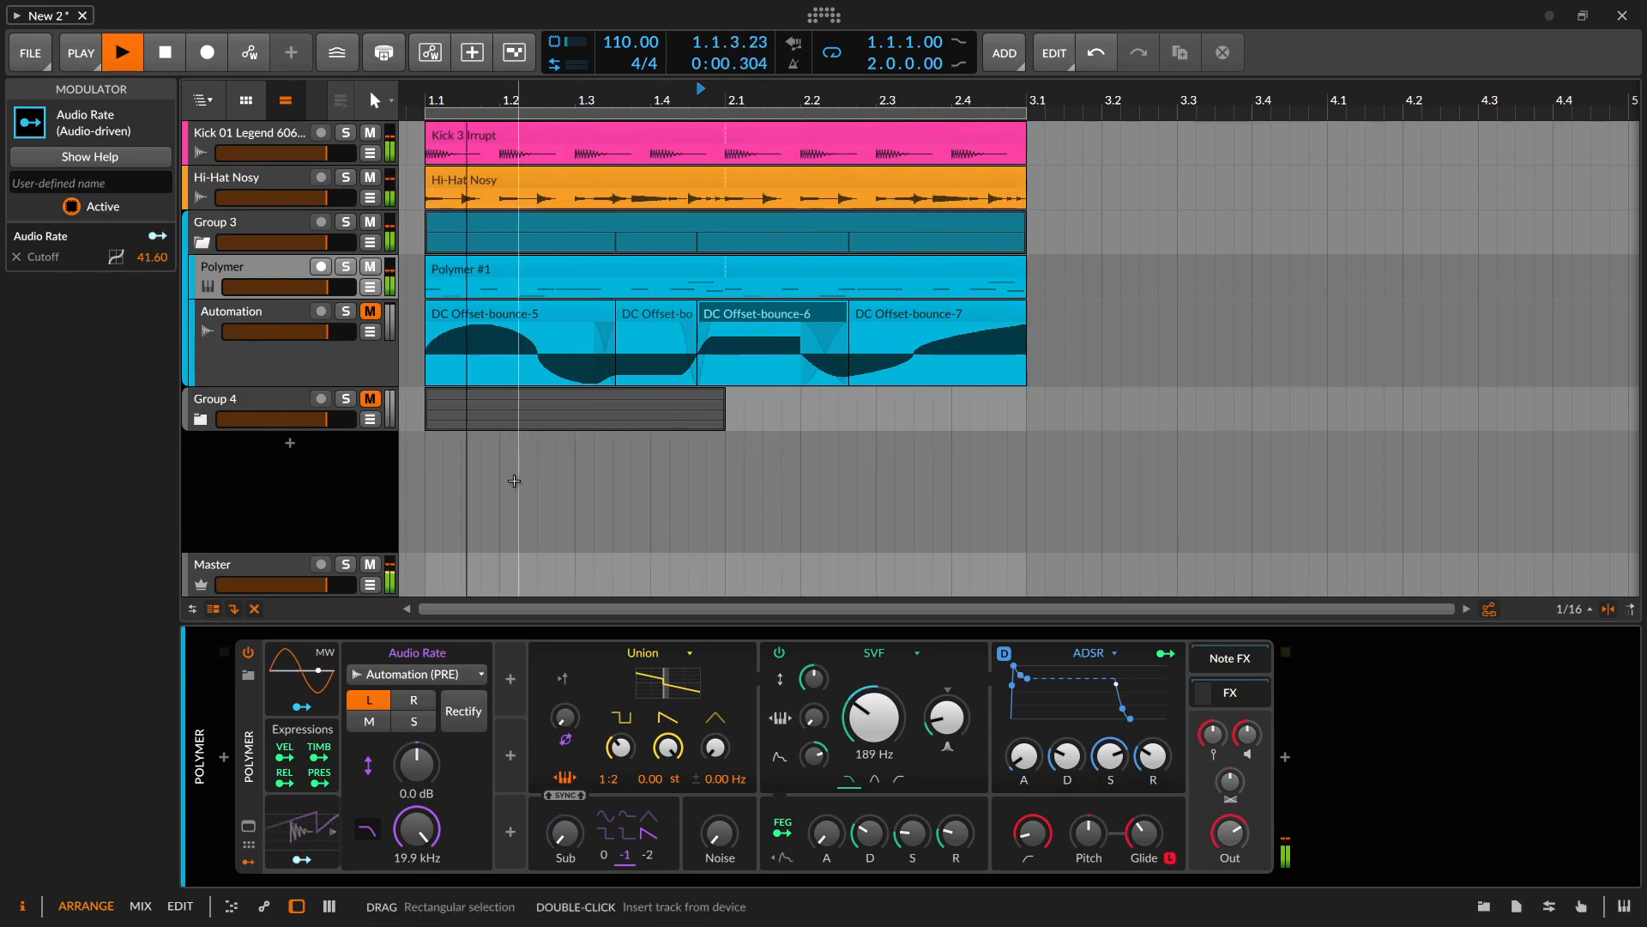
Stop playback and add the Tool device to the Automation track
key("space")
left_click(292, 369)
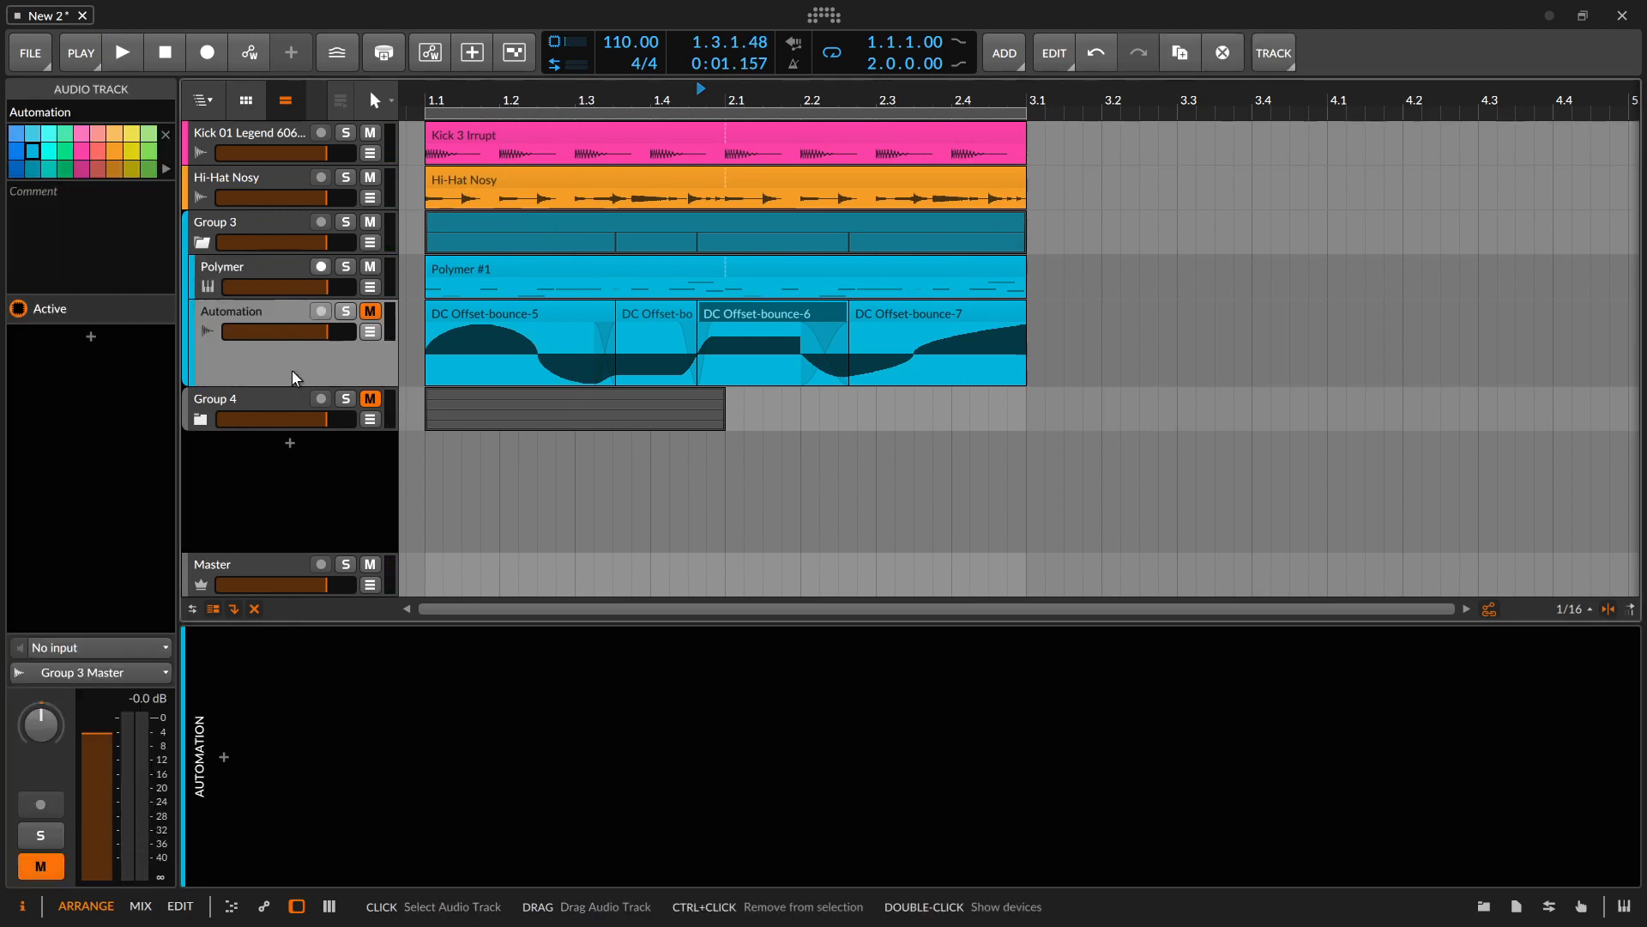
left_click(224, 758)
type("tool")
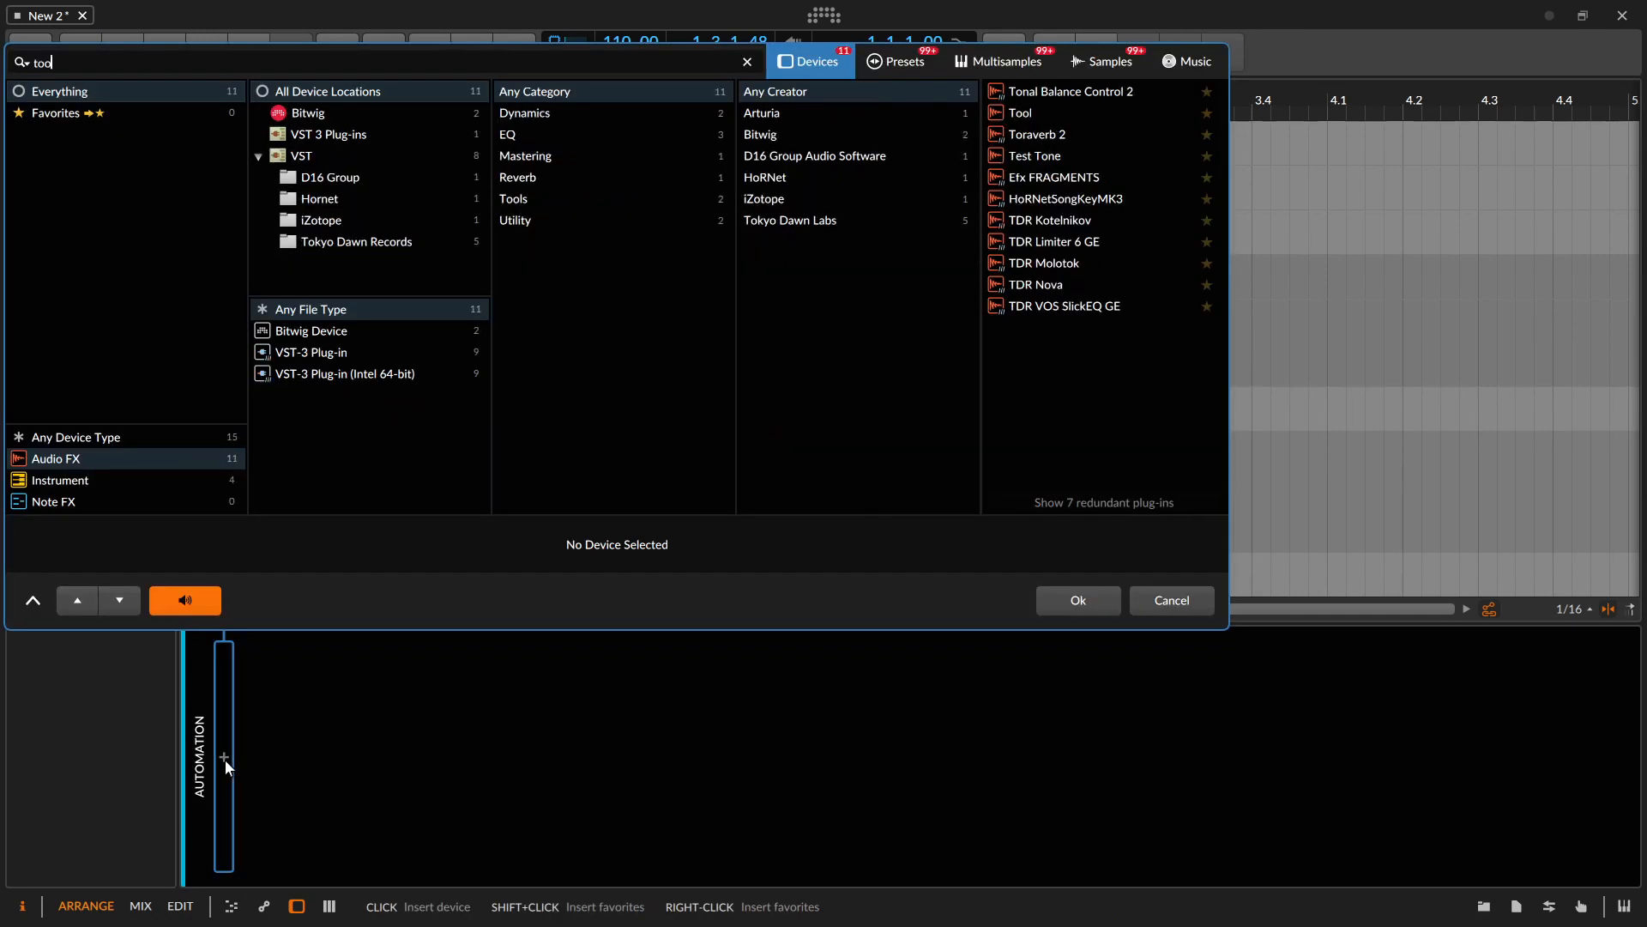
key("Return")
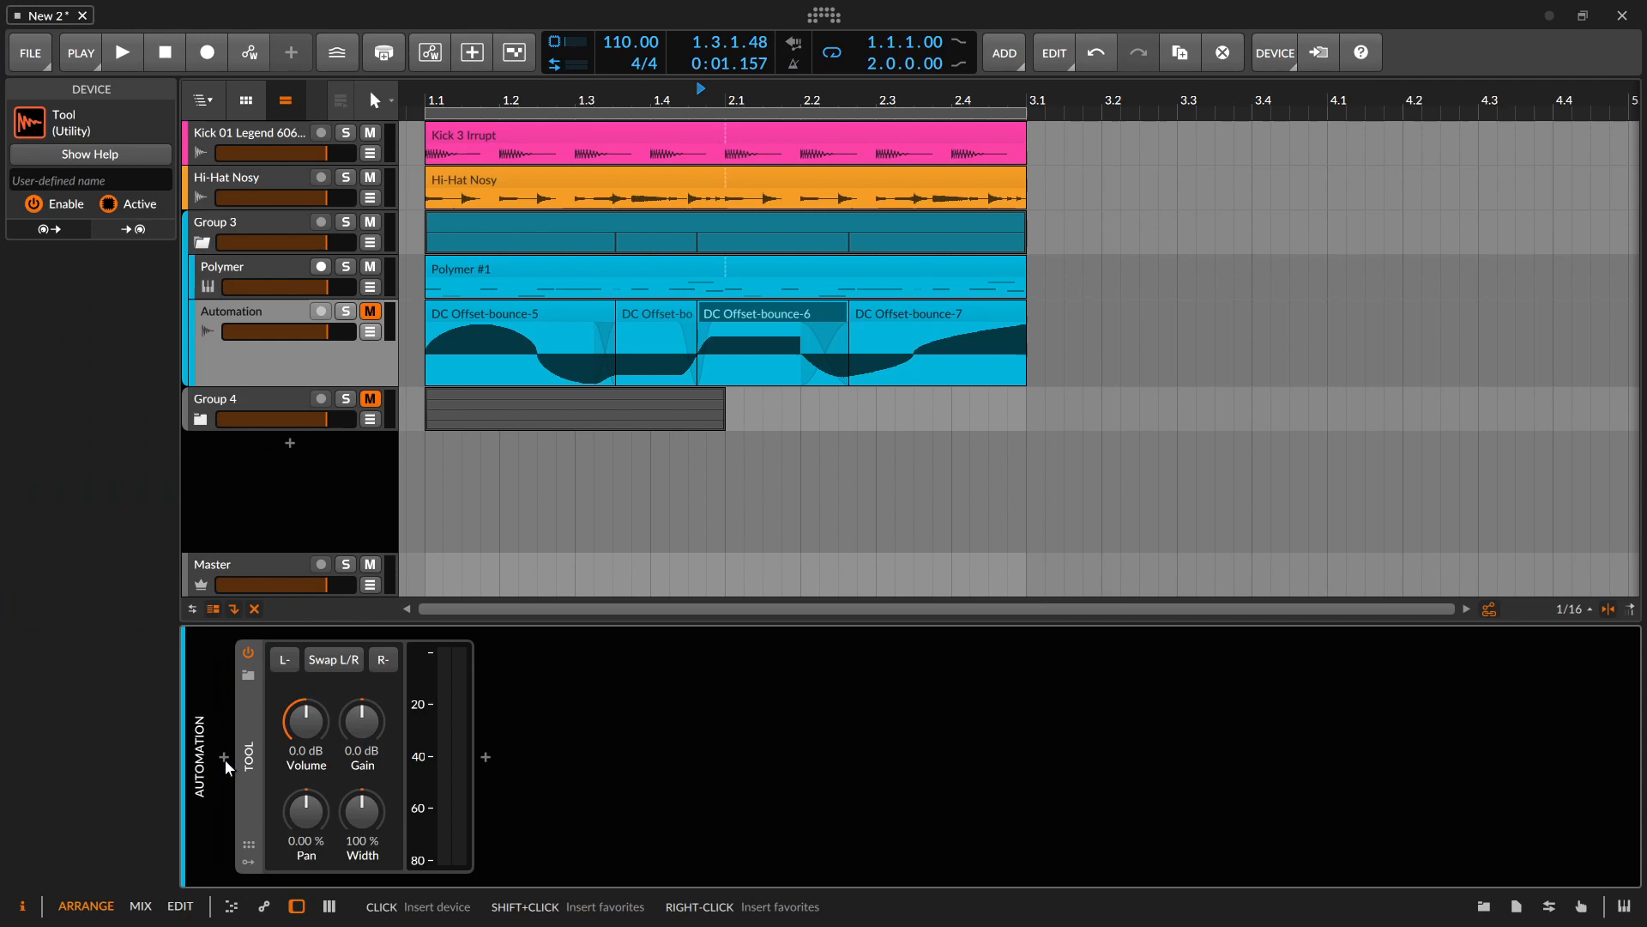
Add a Steps modulator to the Tool device, open its step grid, and set Tool's volume to -Inf dB
left_click(241, 861)
left_click(285, 682)
type("step")
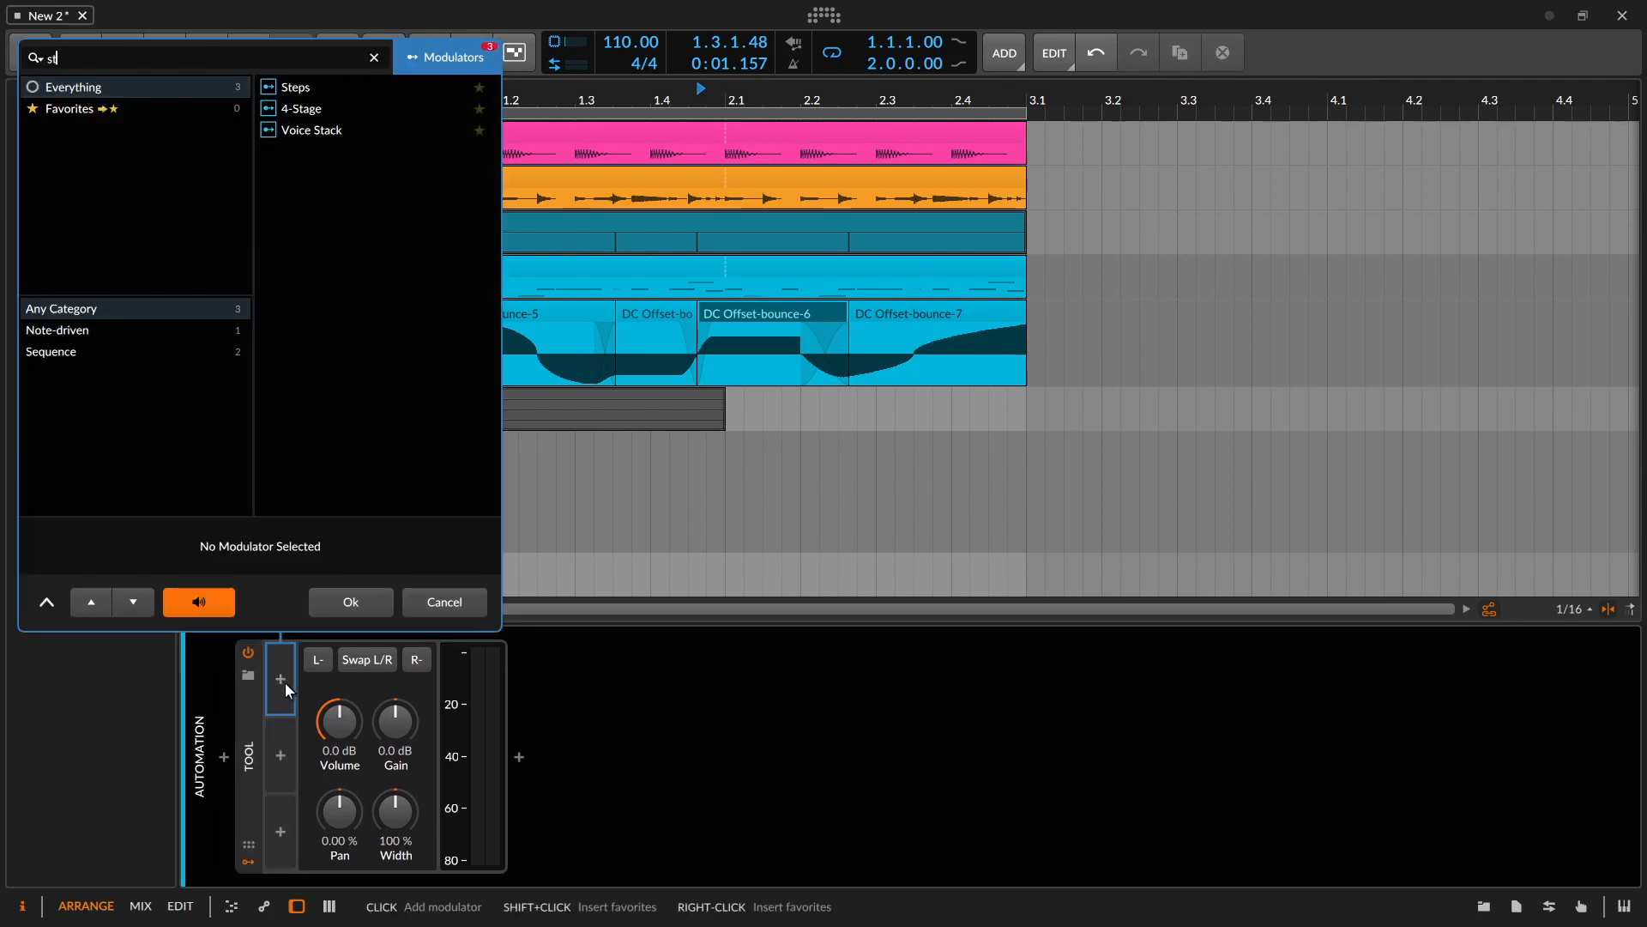
key("Return")
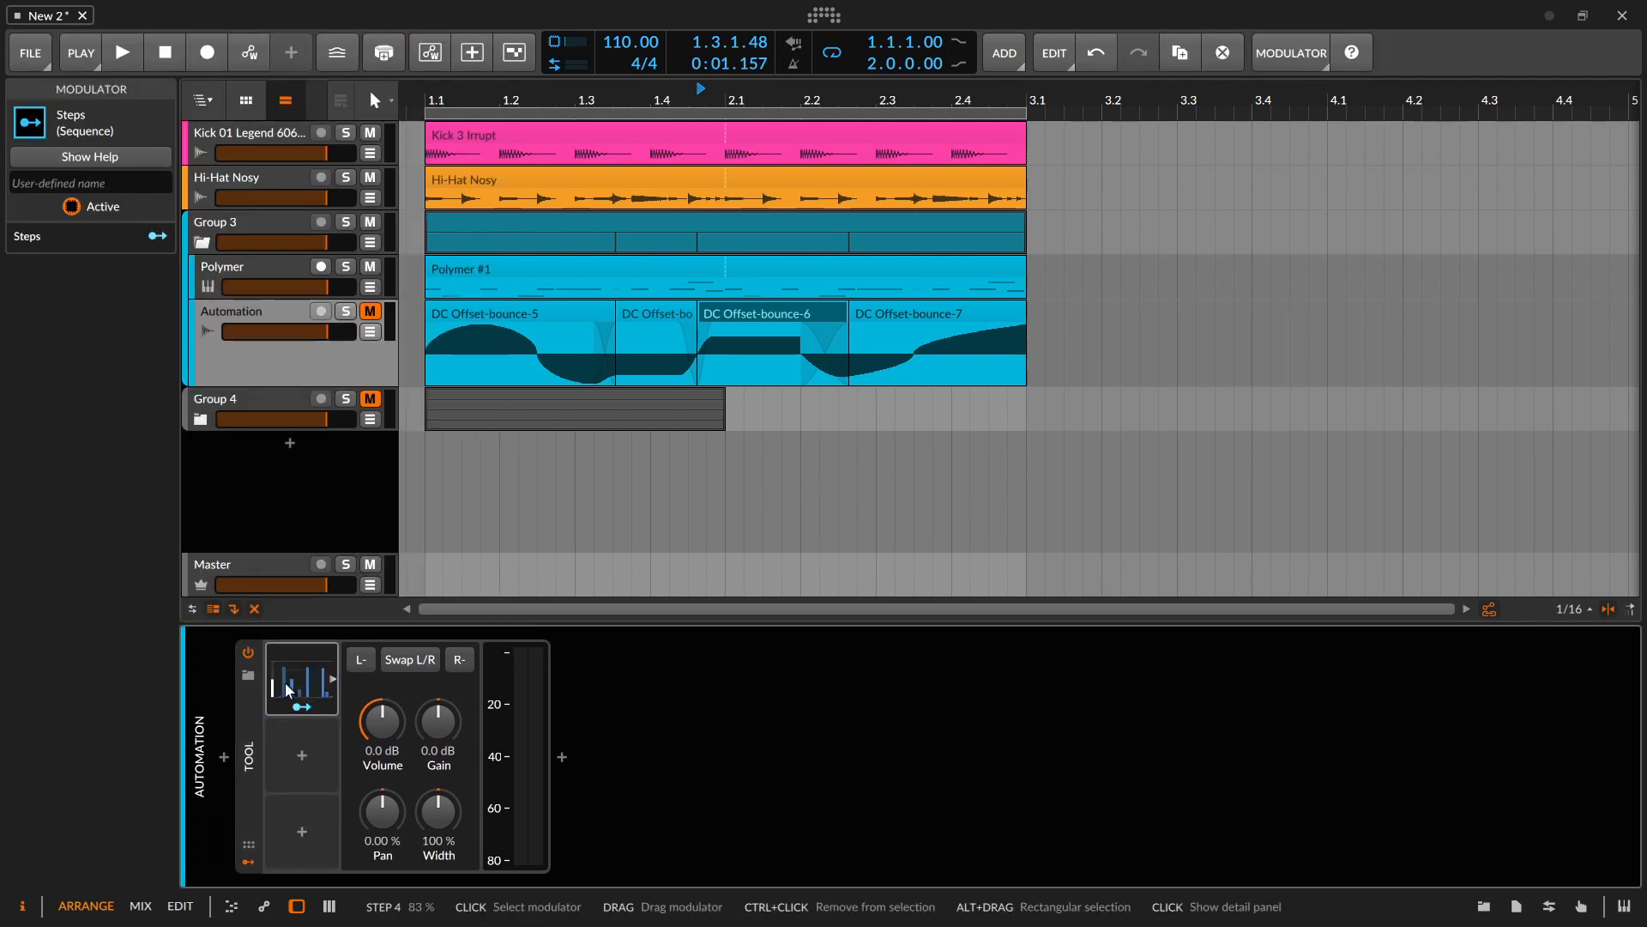
left_click(288, 689)
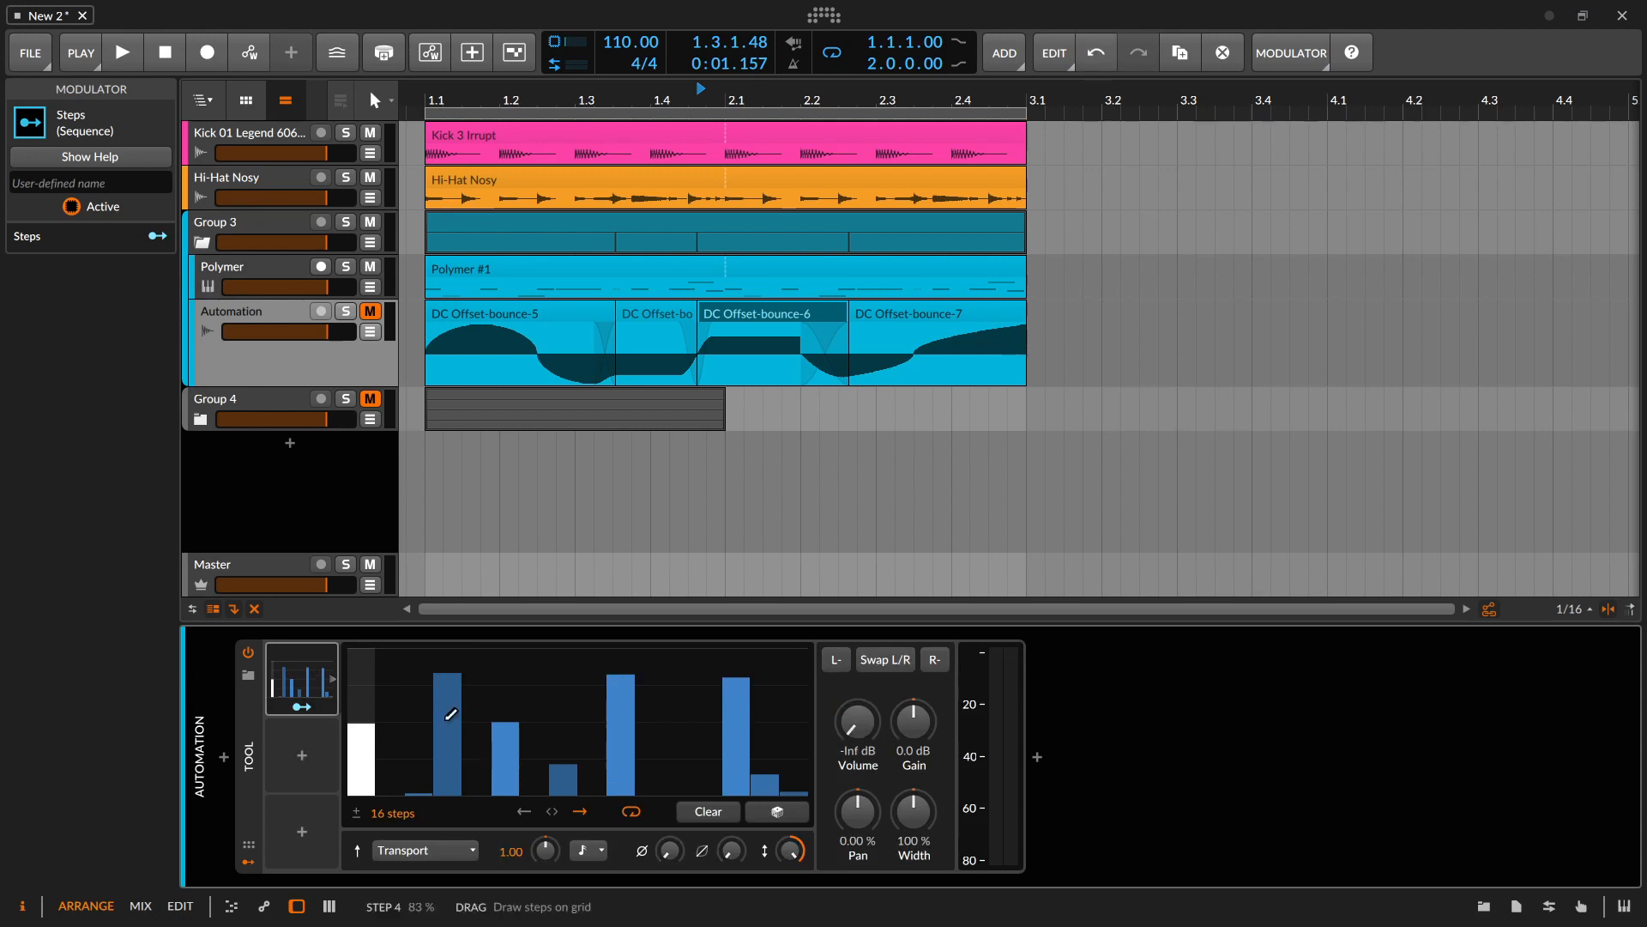
Map Steps to Tool's volume with an amount of 0.992 and audition the effect on Polymer's cutoff
left_click(302, 706)
left_click_drag(861, 725, 864, 743)
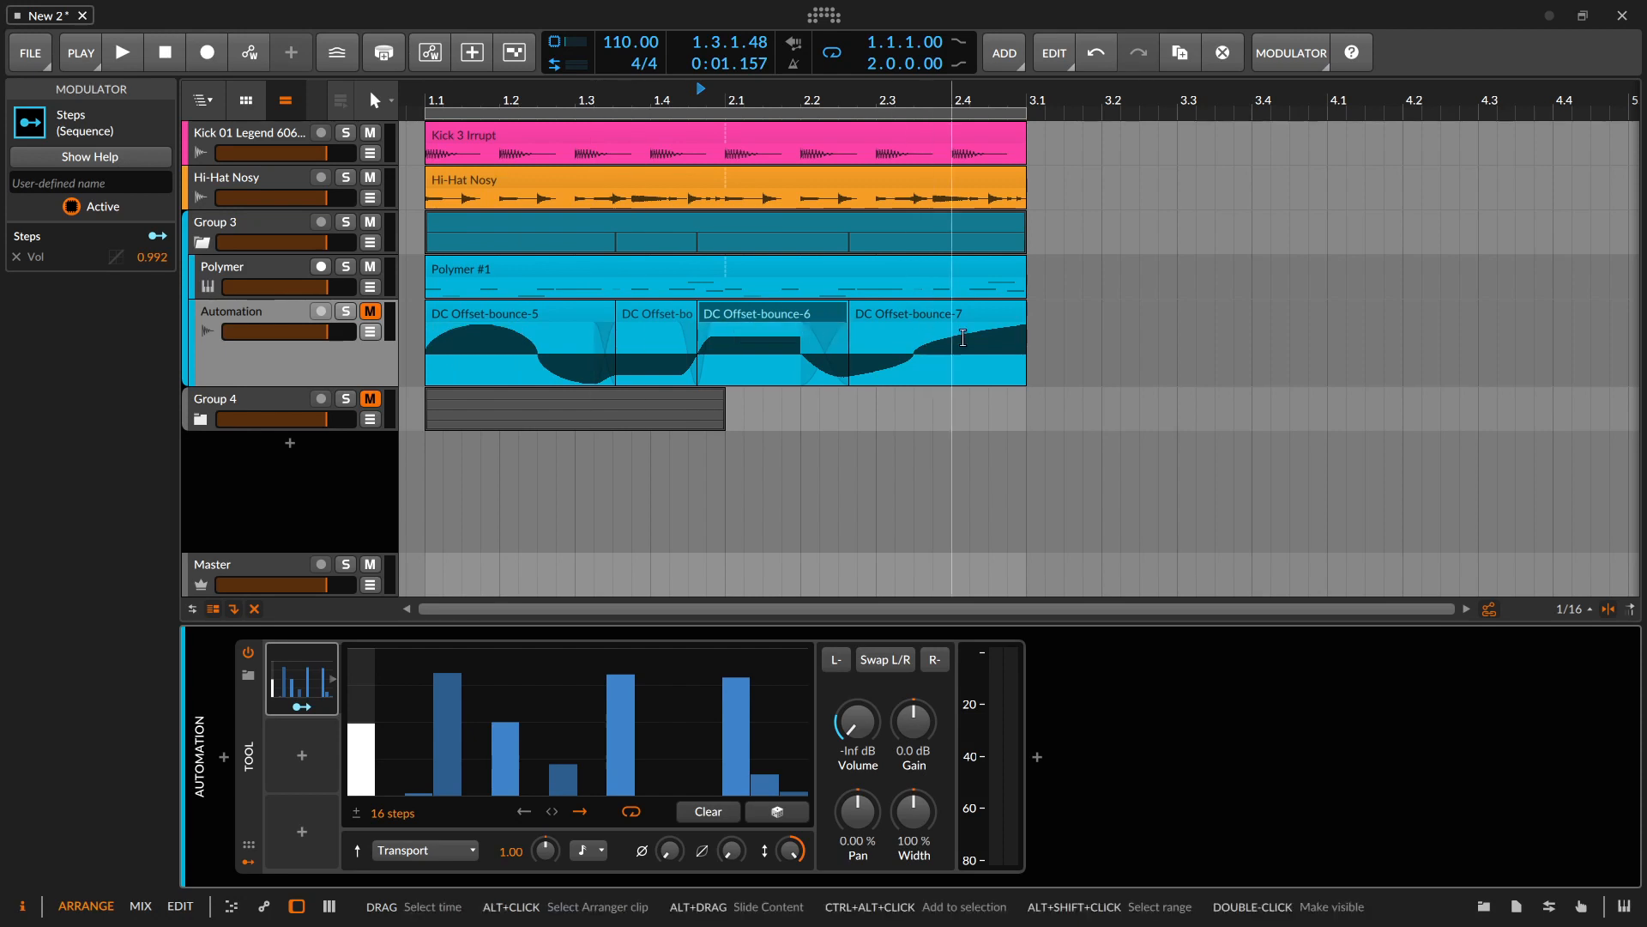
key("space")
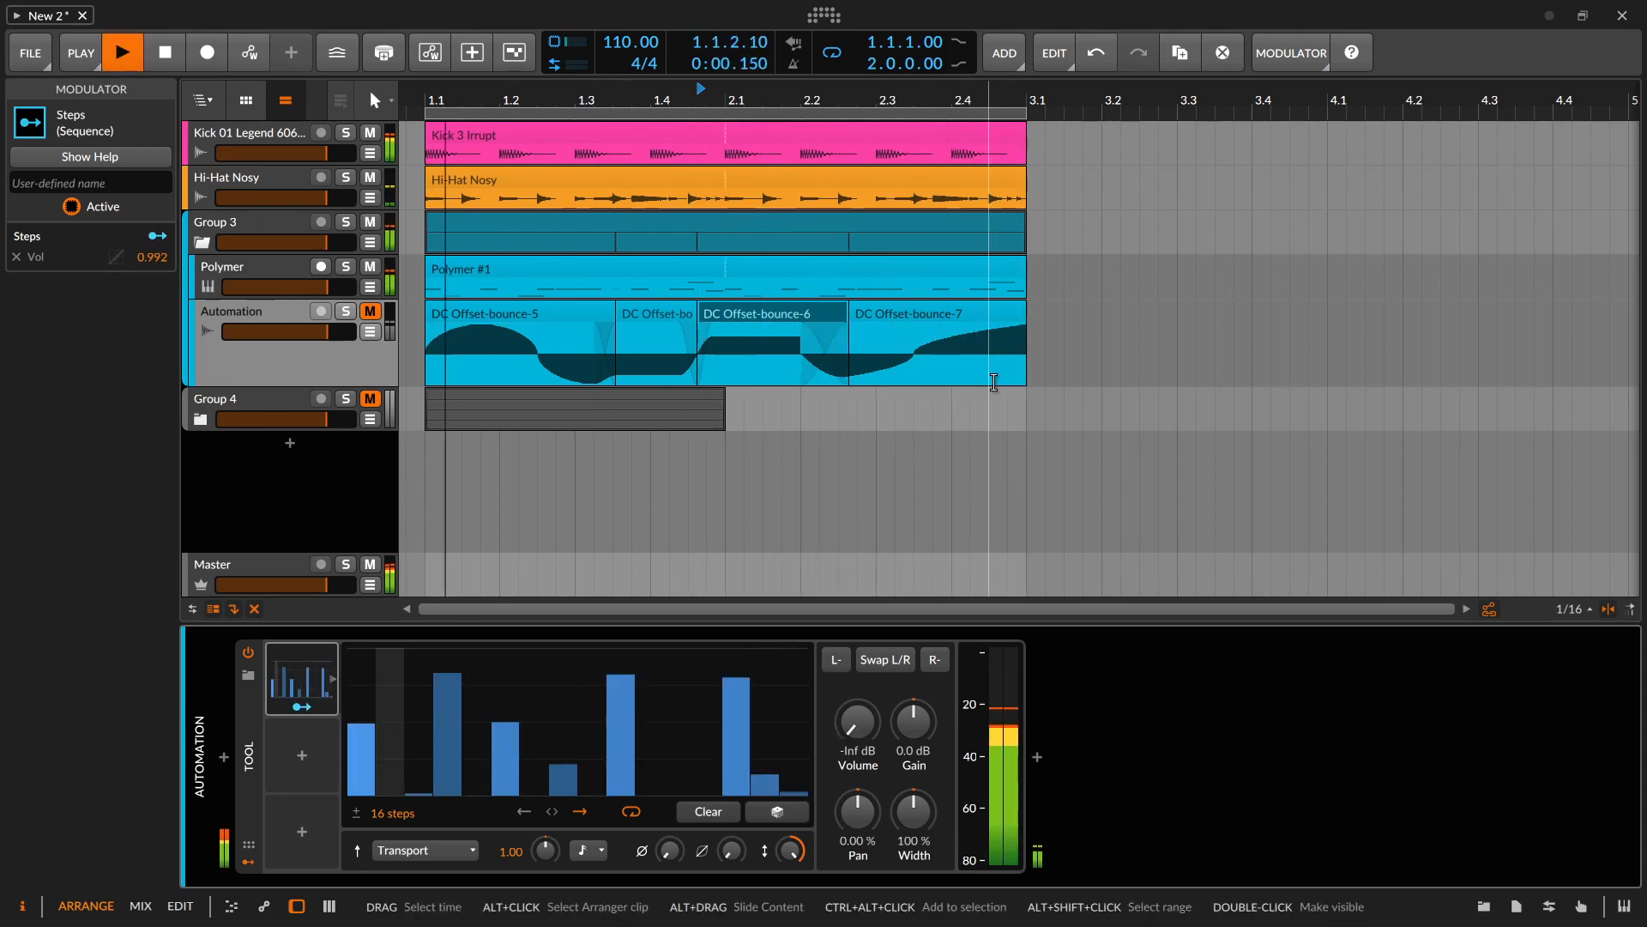
left_click(251, 270)
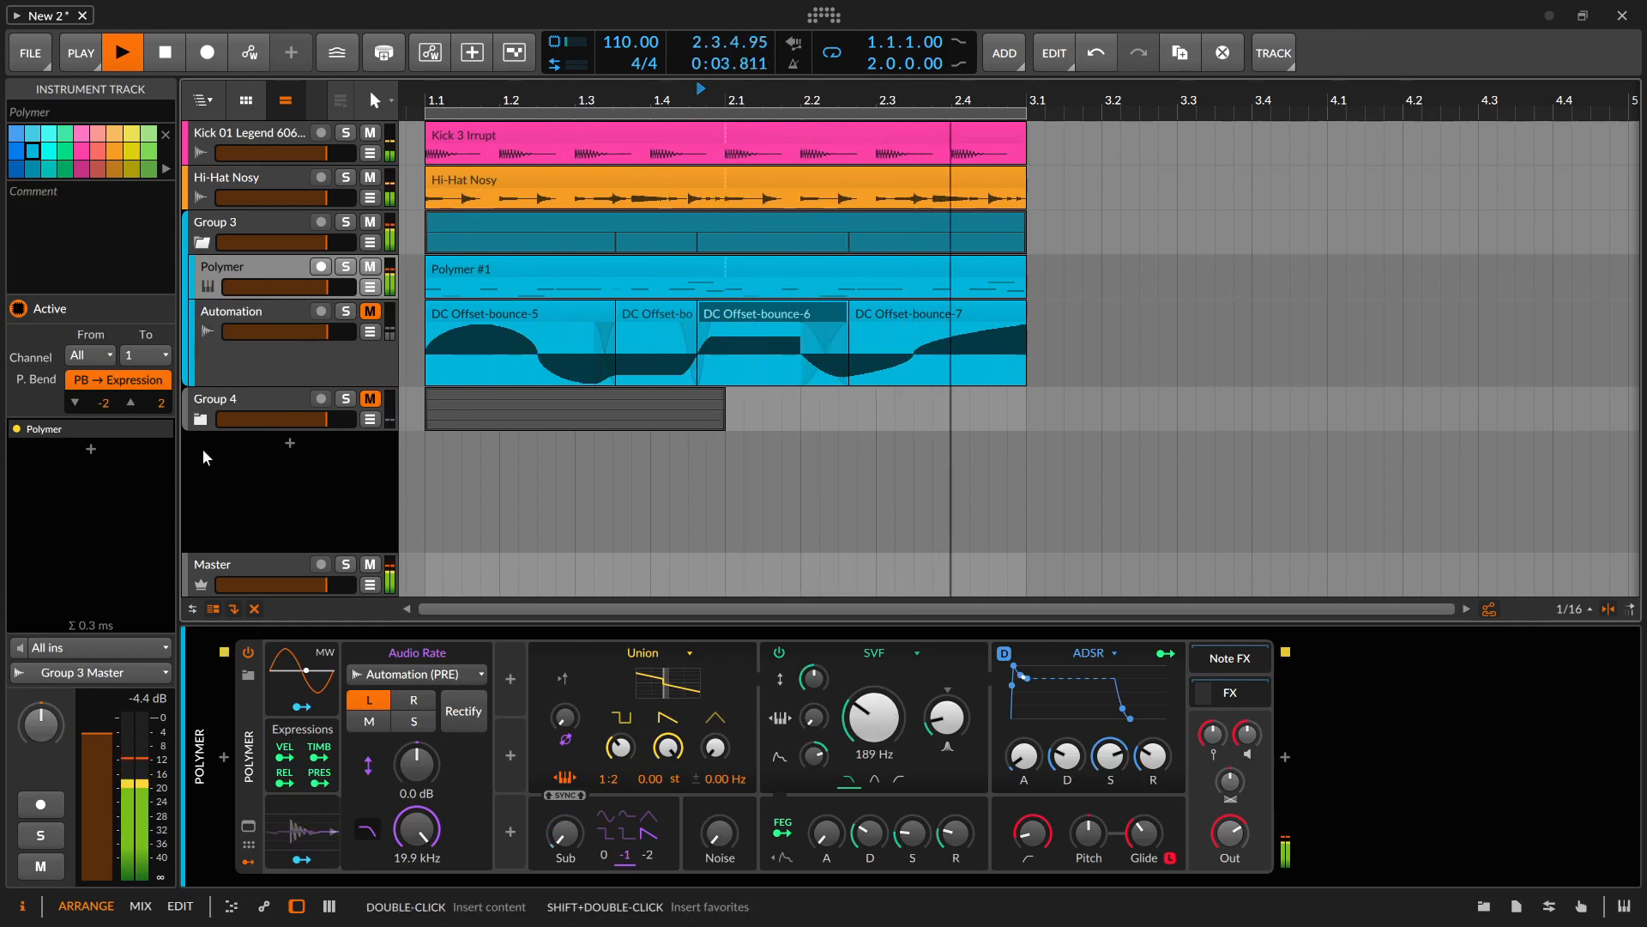
left_click(244, 361)
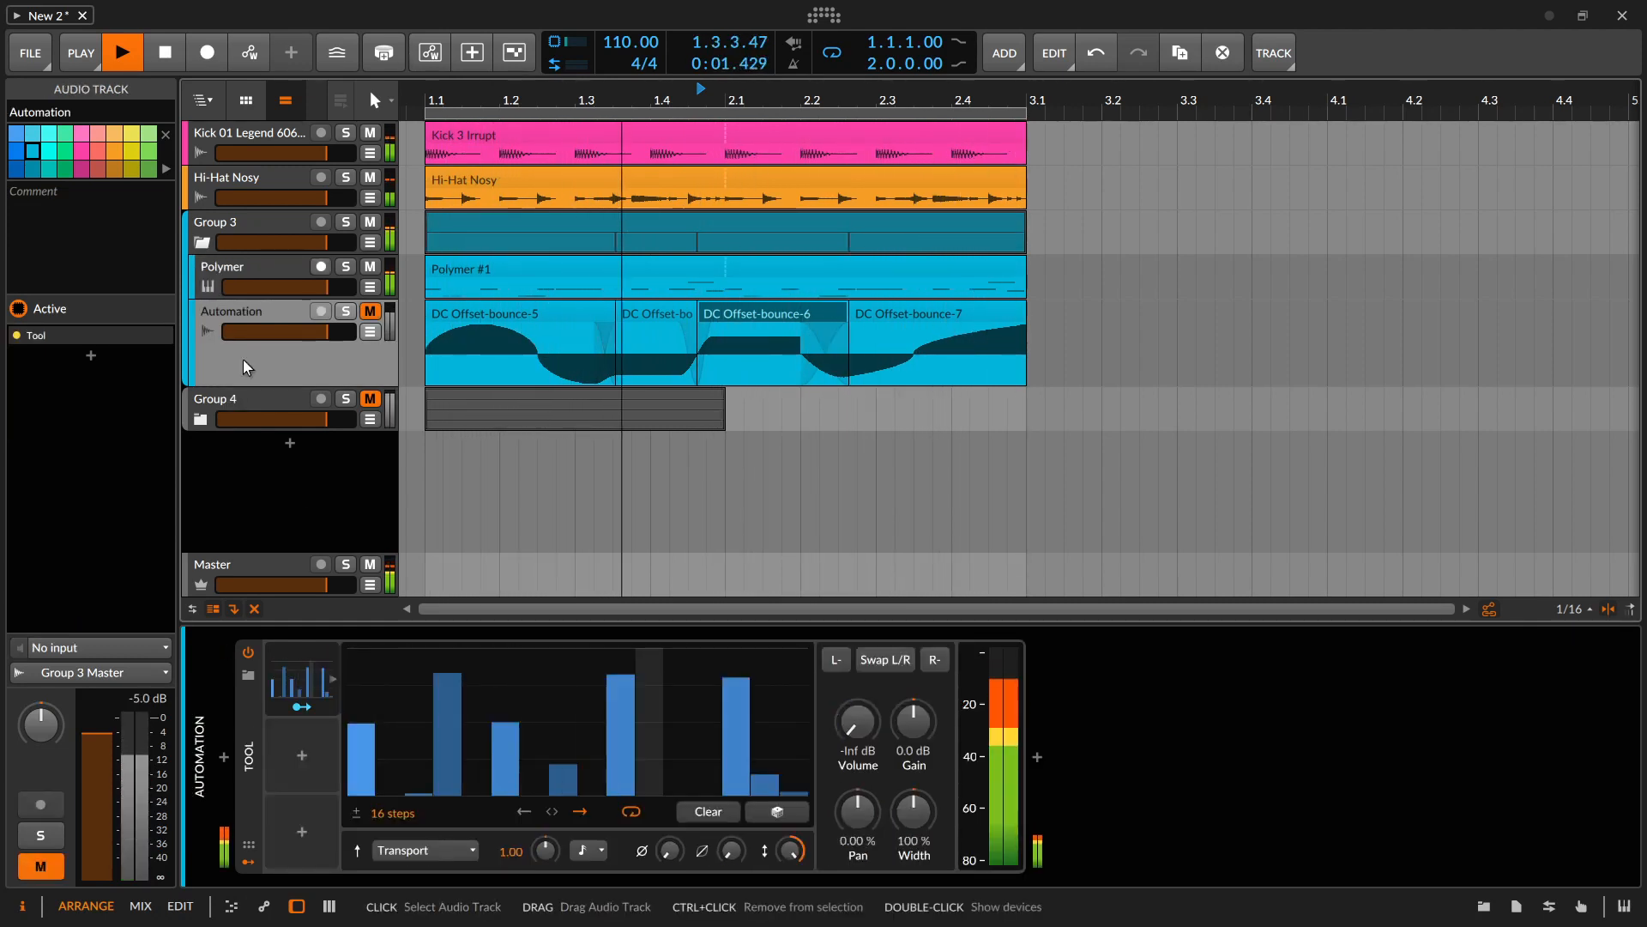
key("space")
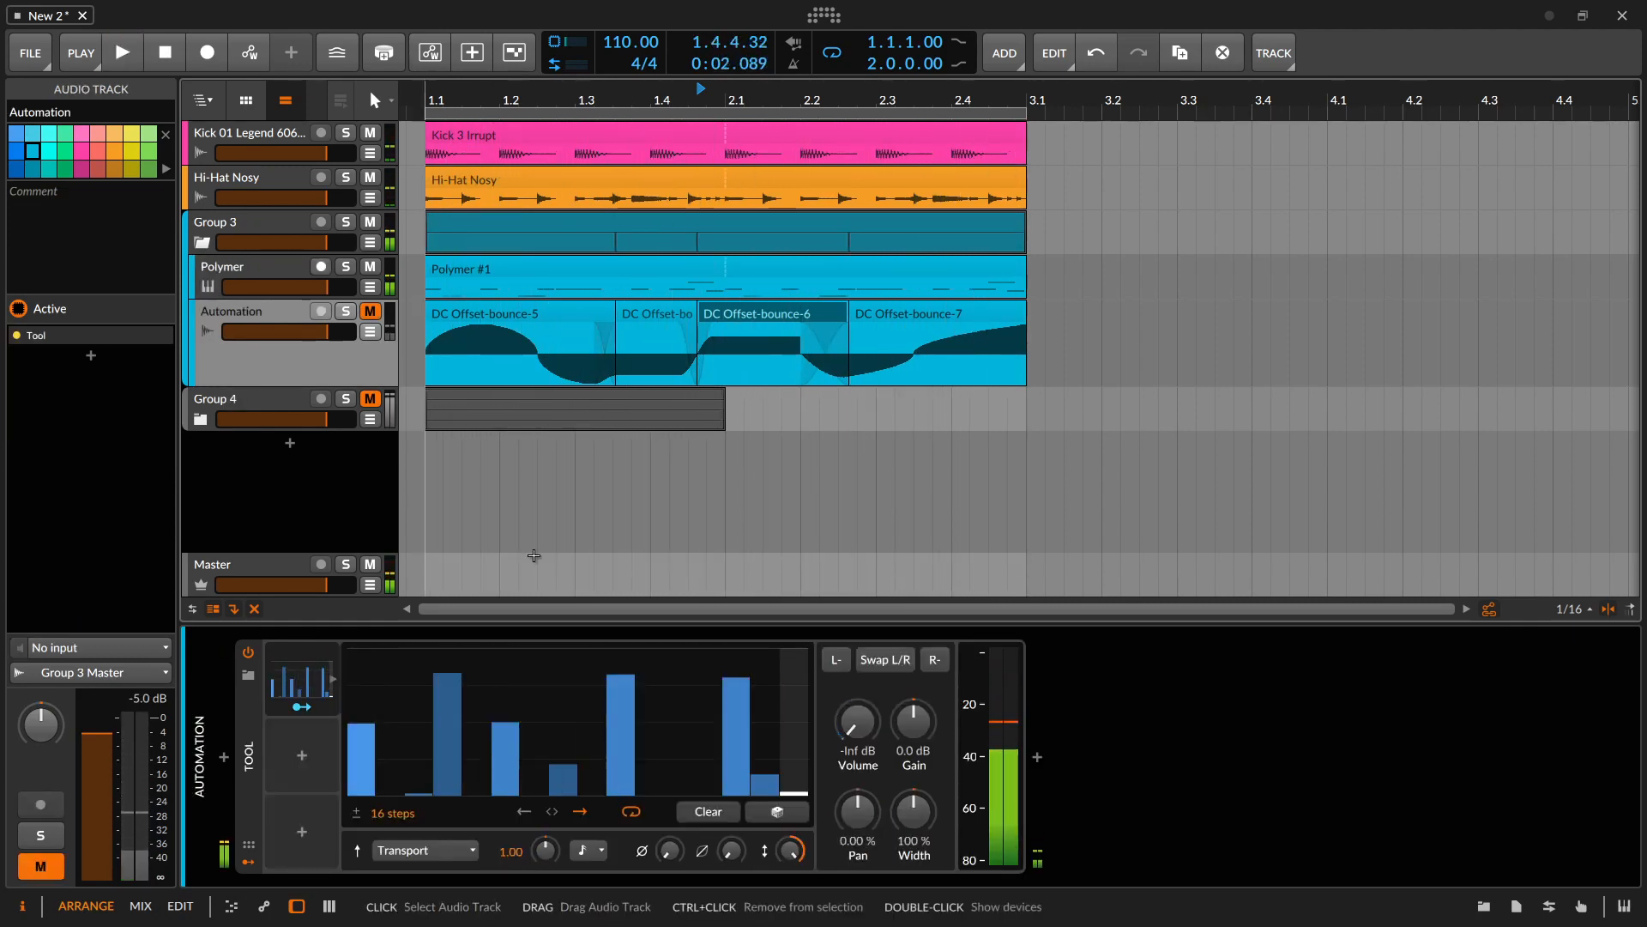
Raise the Steps modulation of Tool's volume to 2.000 and audition its effect on Polymer during playback
left_click(301, 706)
left_click_drag(857, 721, 857, 705)
key("space")
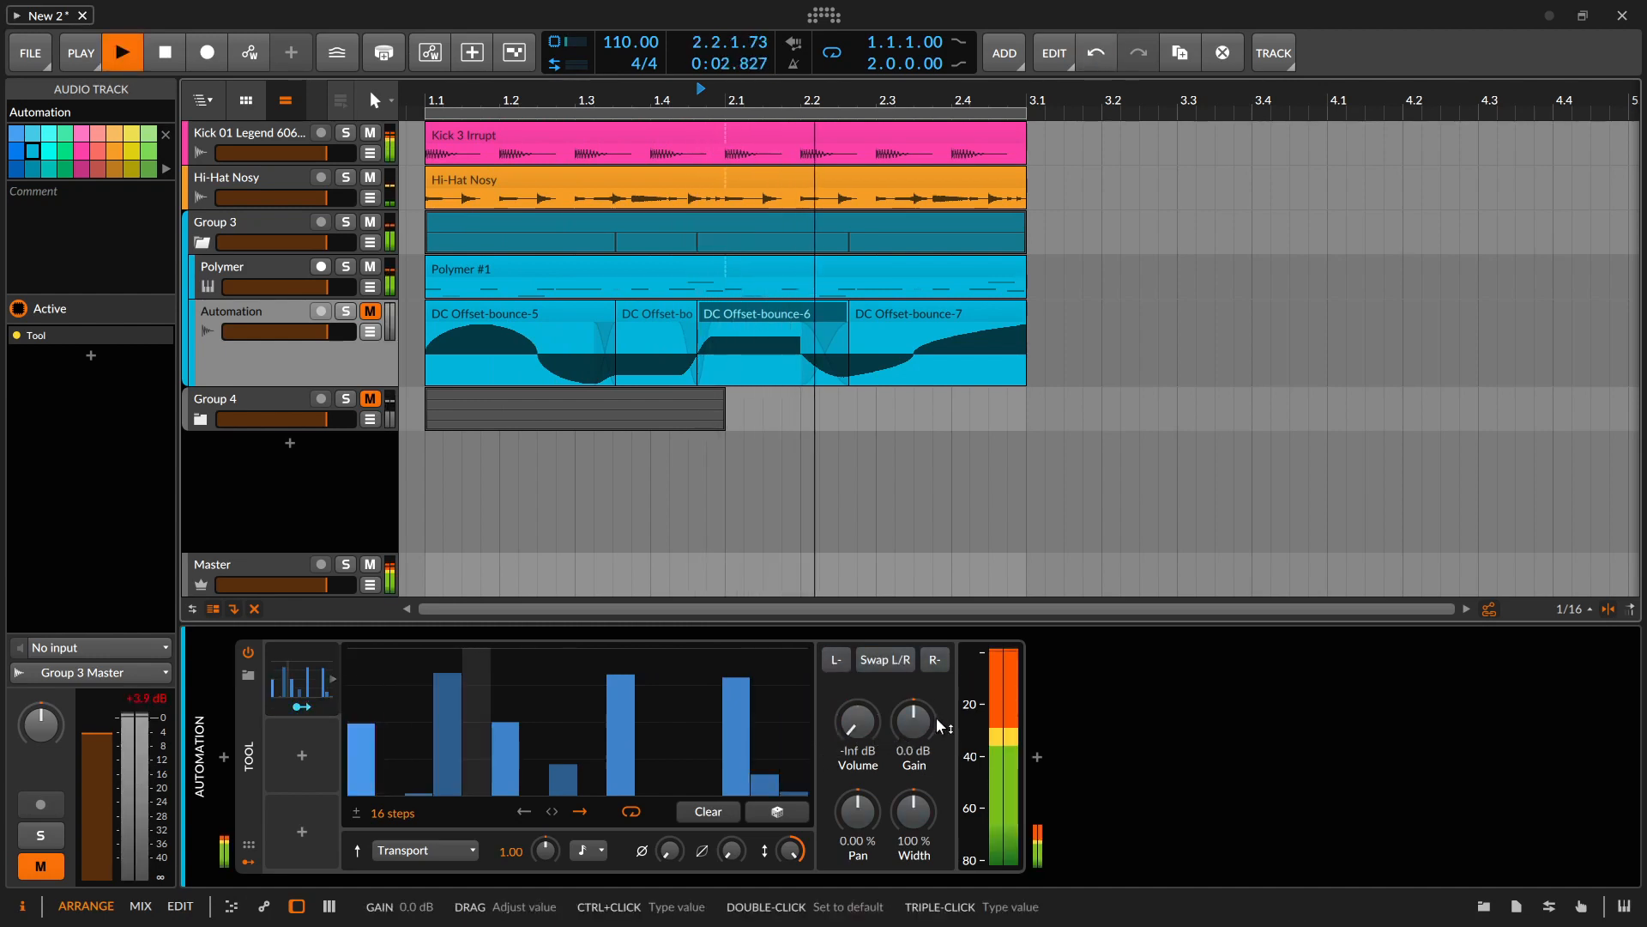
left_click(244, 270)
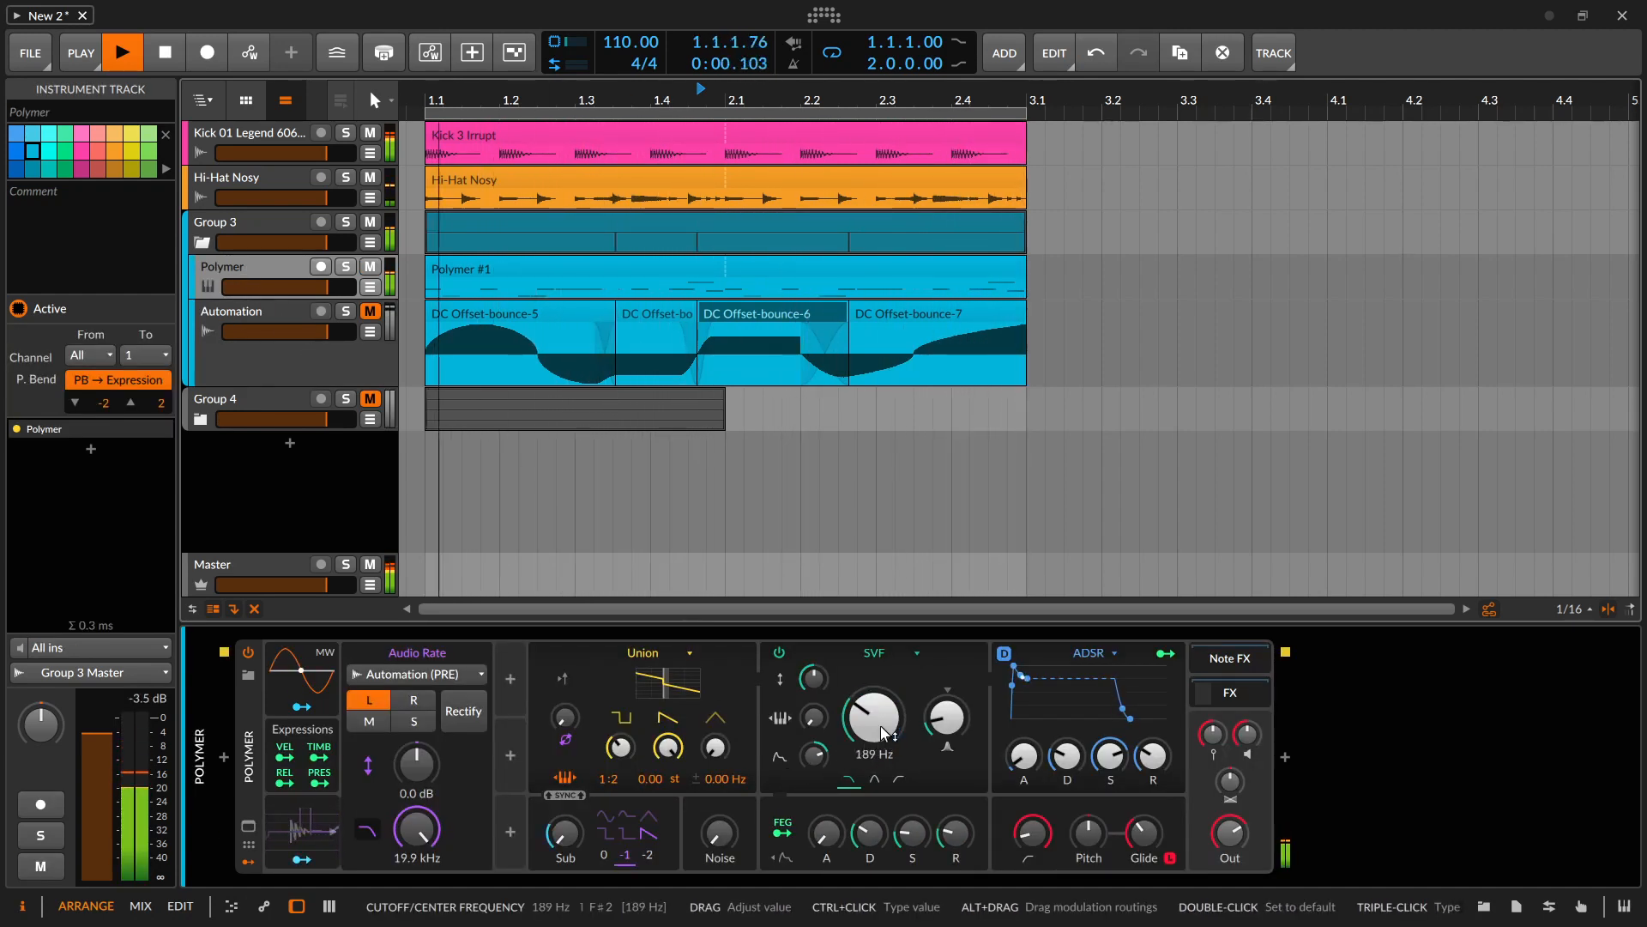
key("space")
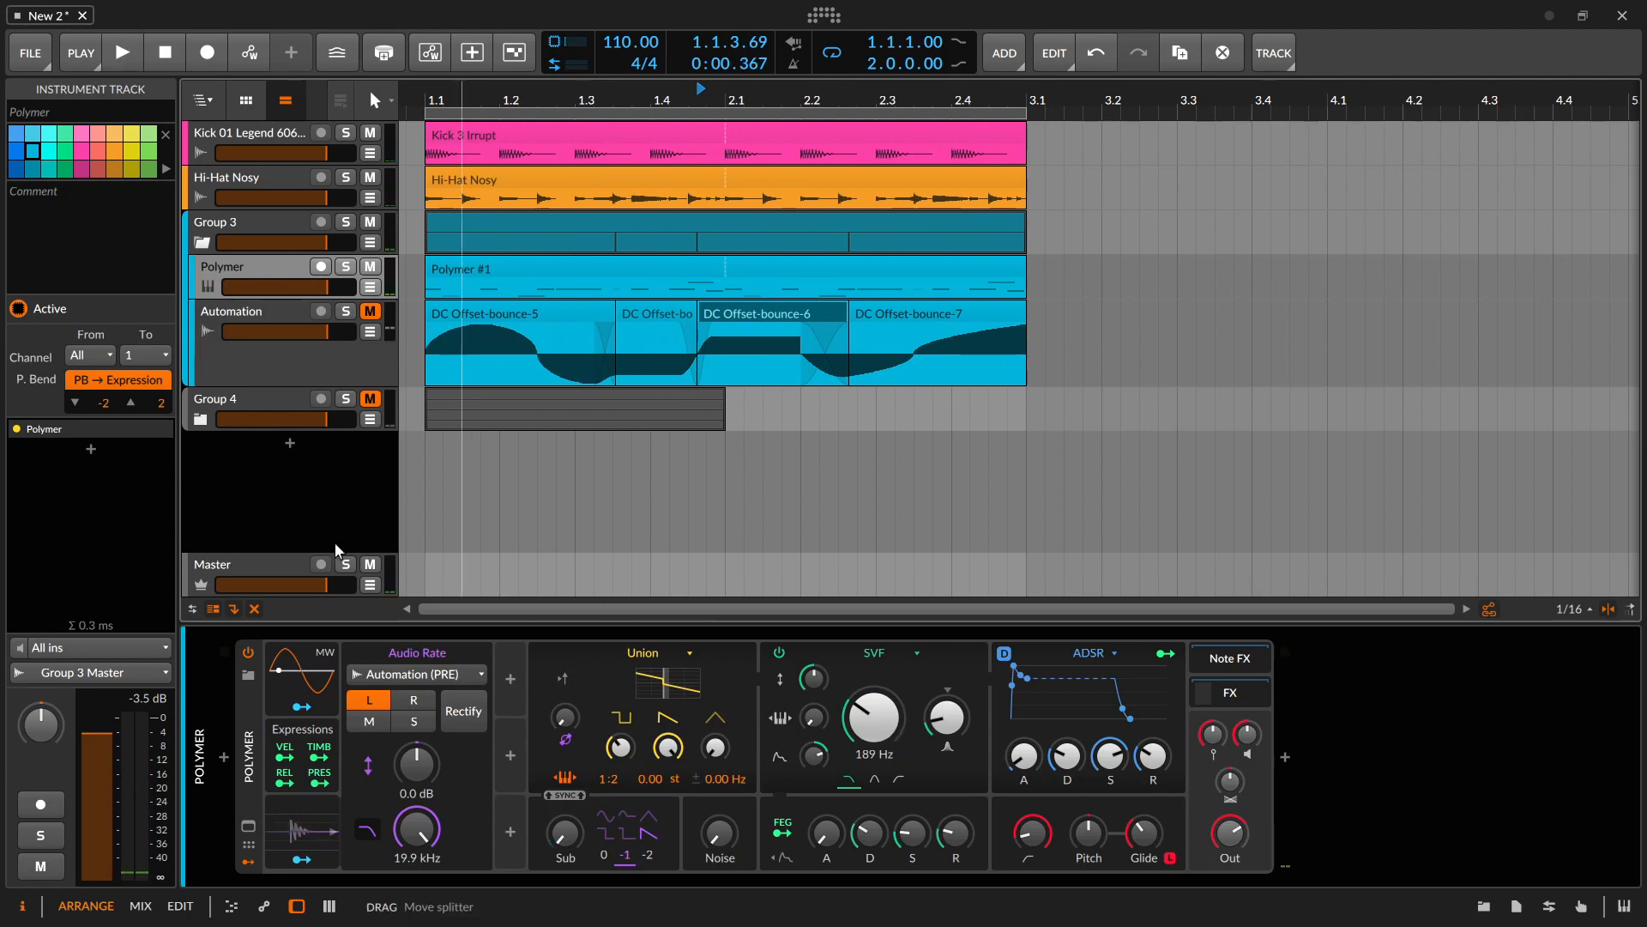
Delete the Tool device from the Automation track and add the Convolution device in its place
left_click(262, 374)
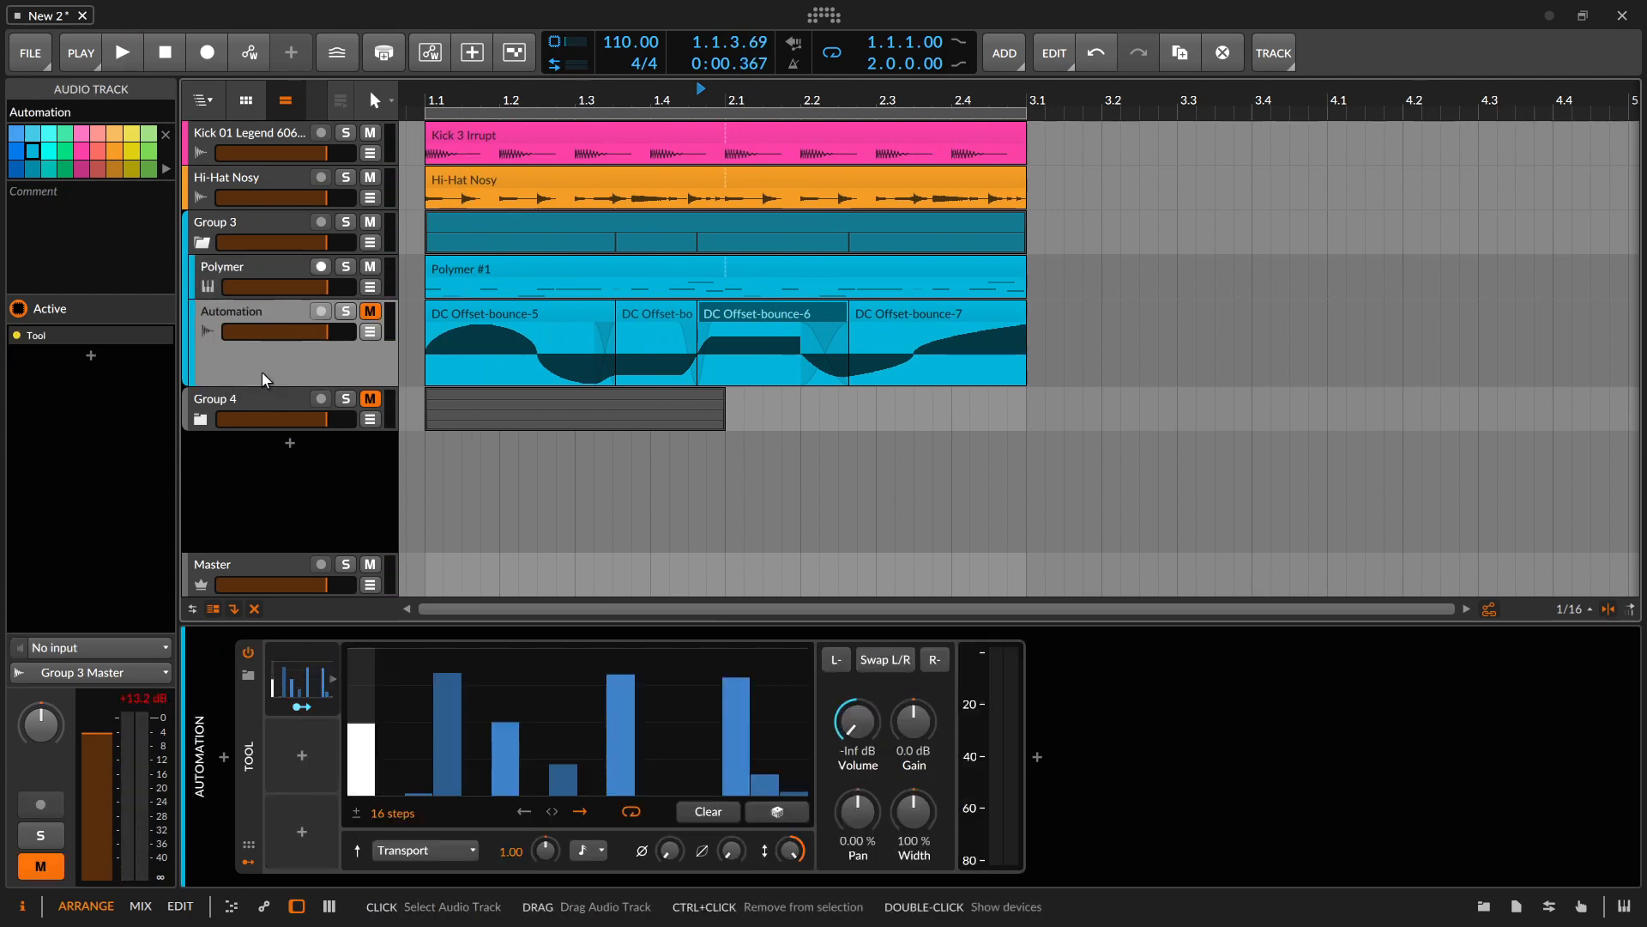
left_click(238, 790)
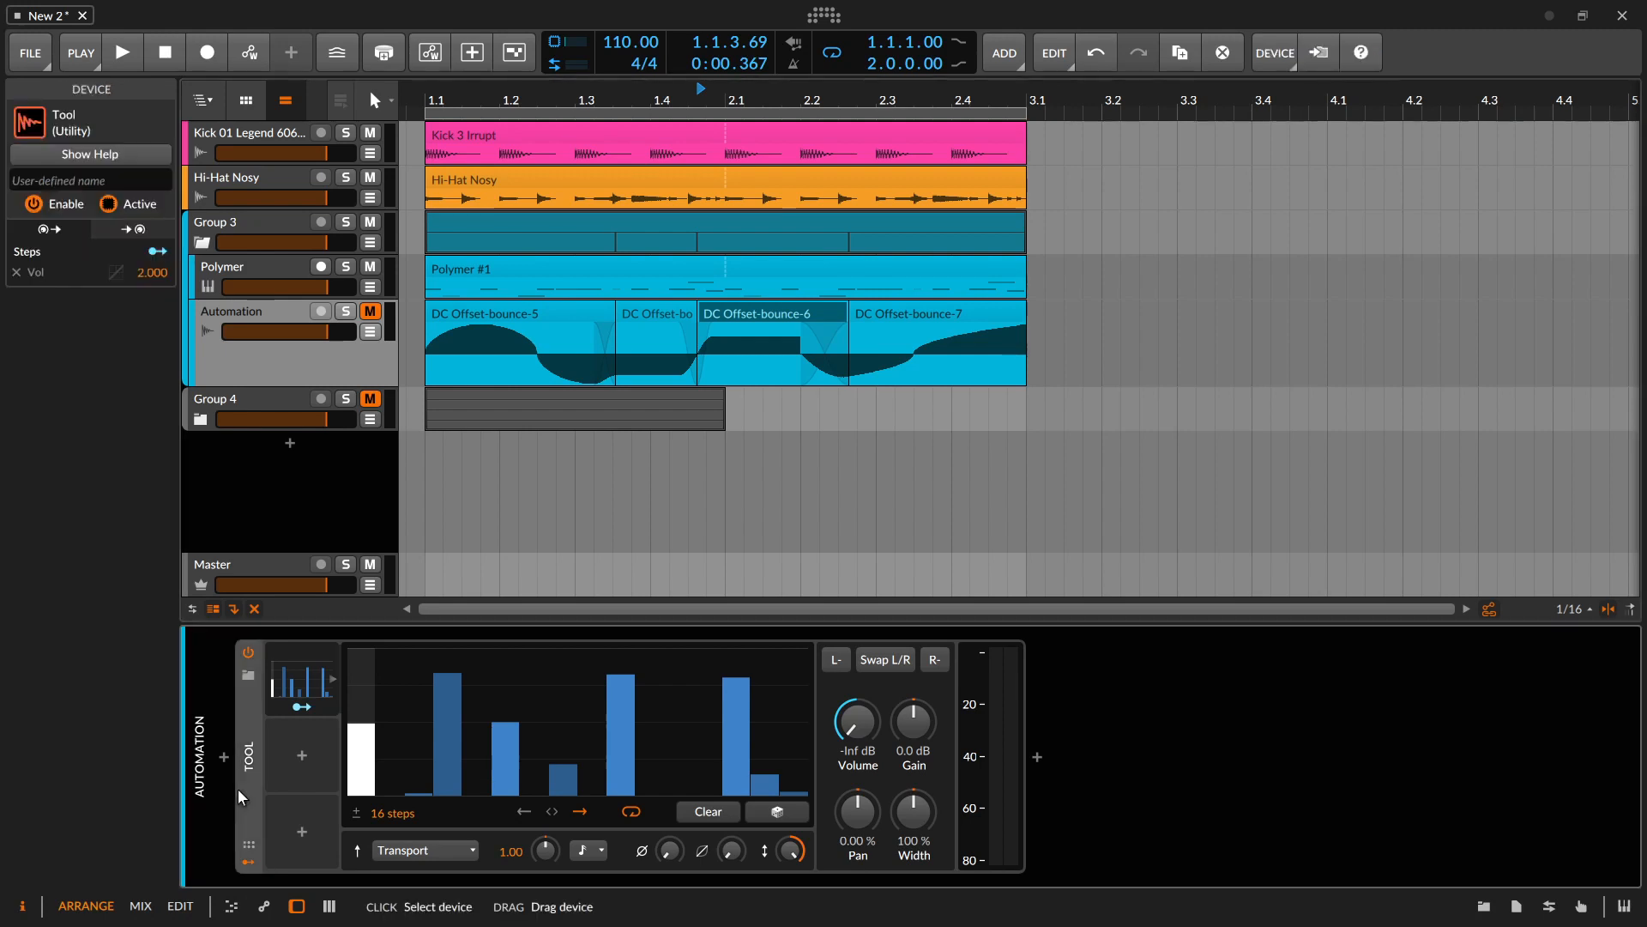
key("Delete")
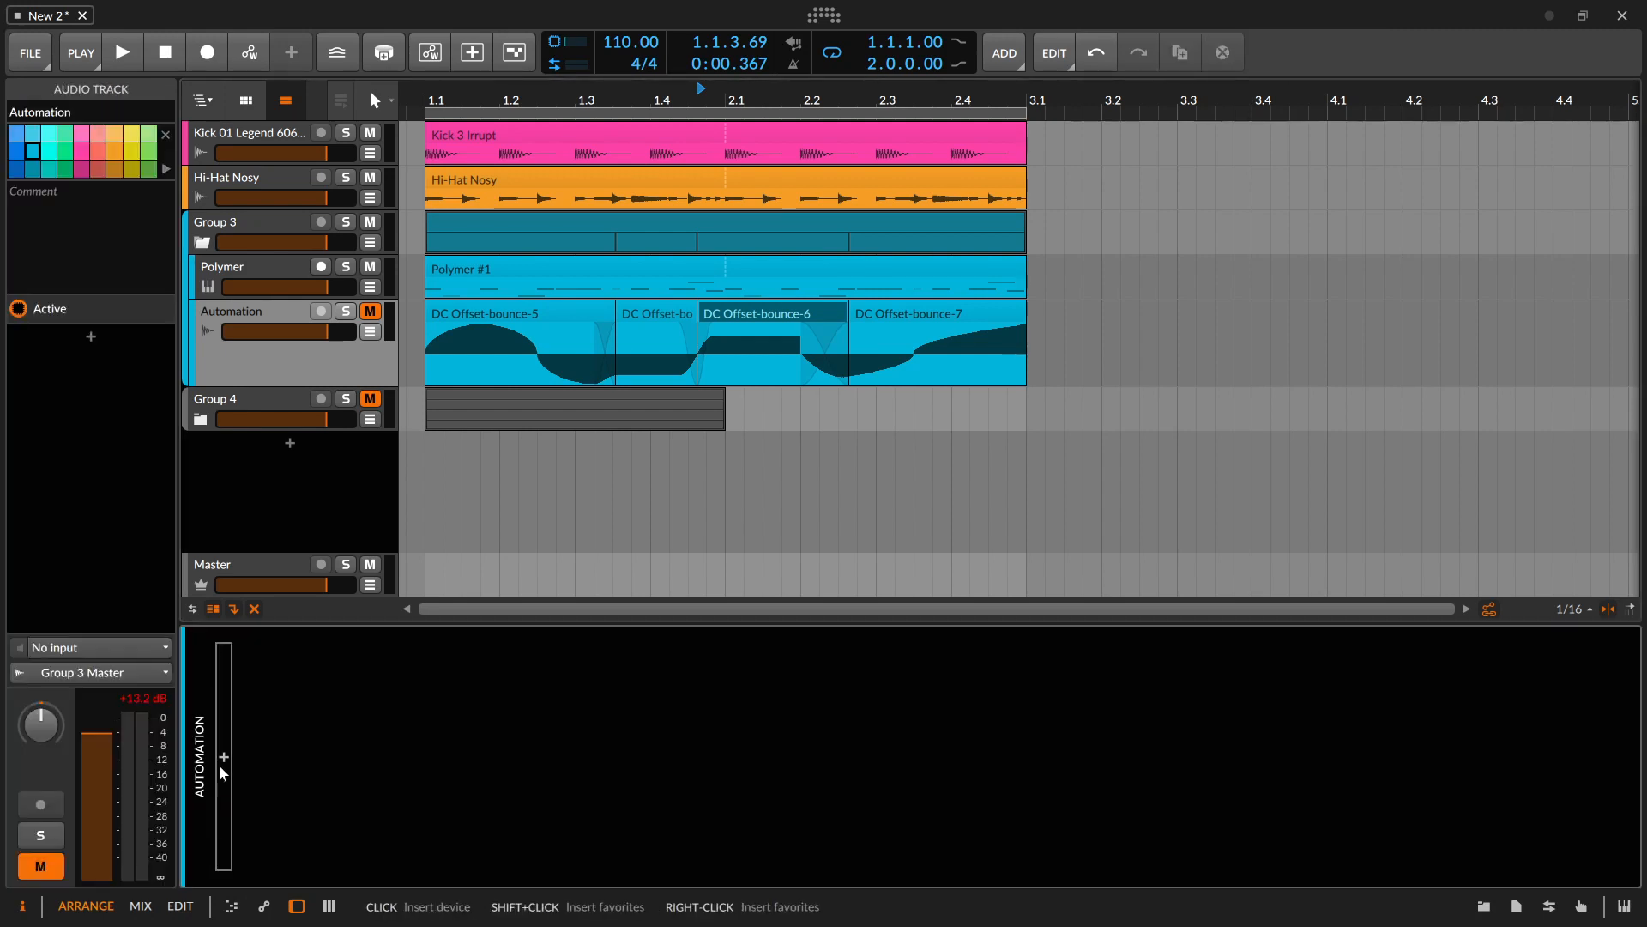
left_click(218, 763)
type("co")
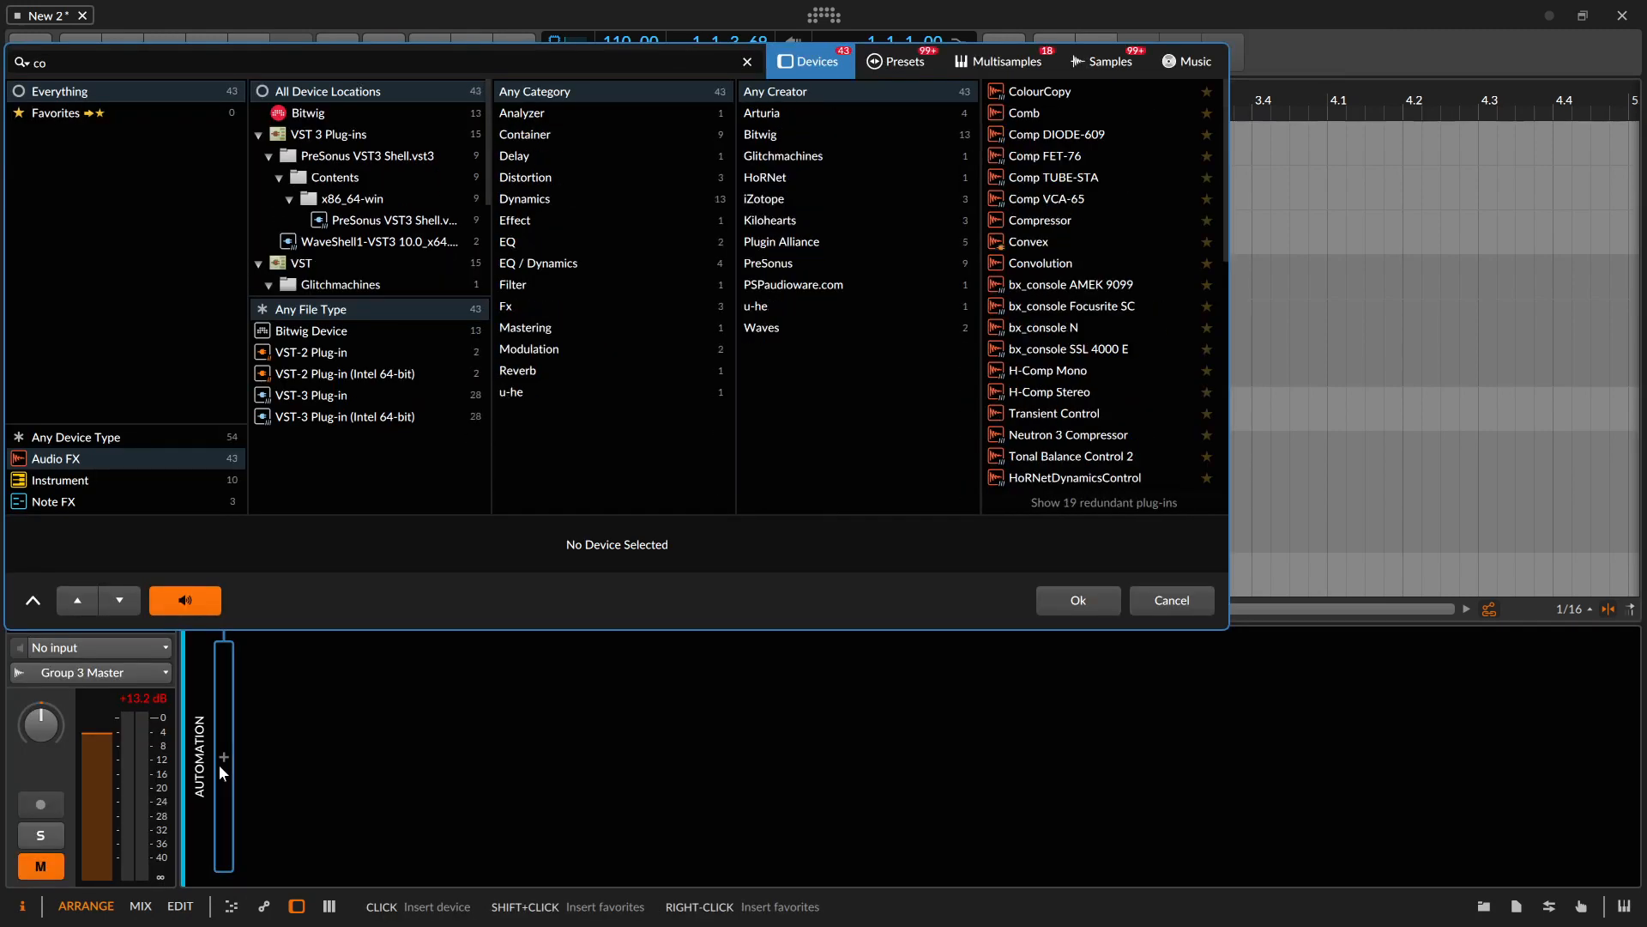
type("n")
key("Down")
key("Down")
key("Return")
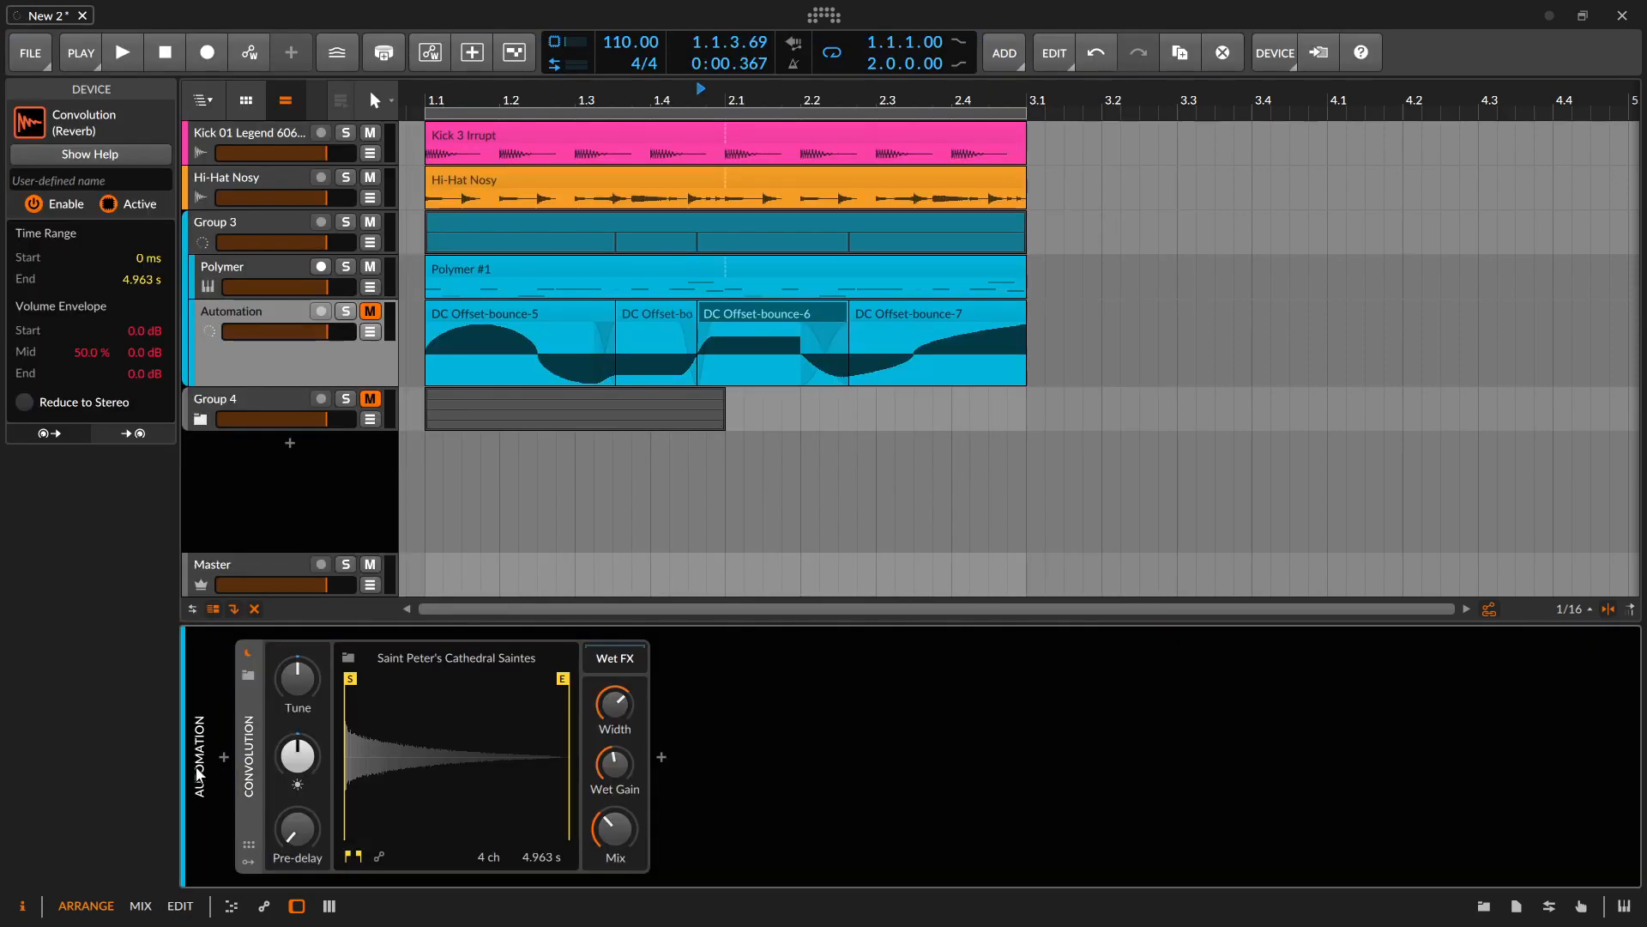
Audition the Convolution-processed modulation on Polymer and turn off the Audio Rate modulator's low-pass filter during playback
key("space")
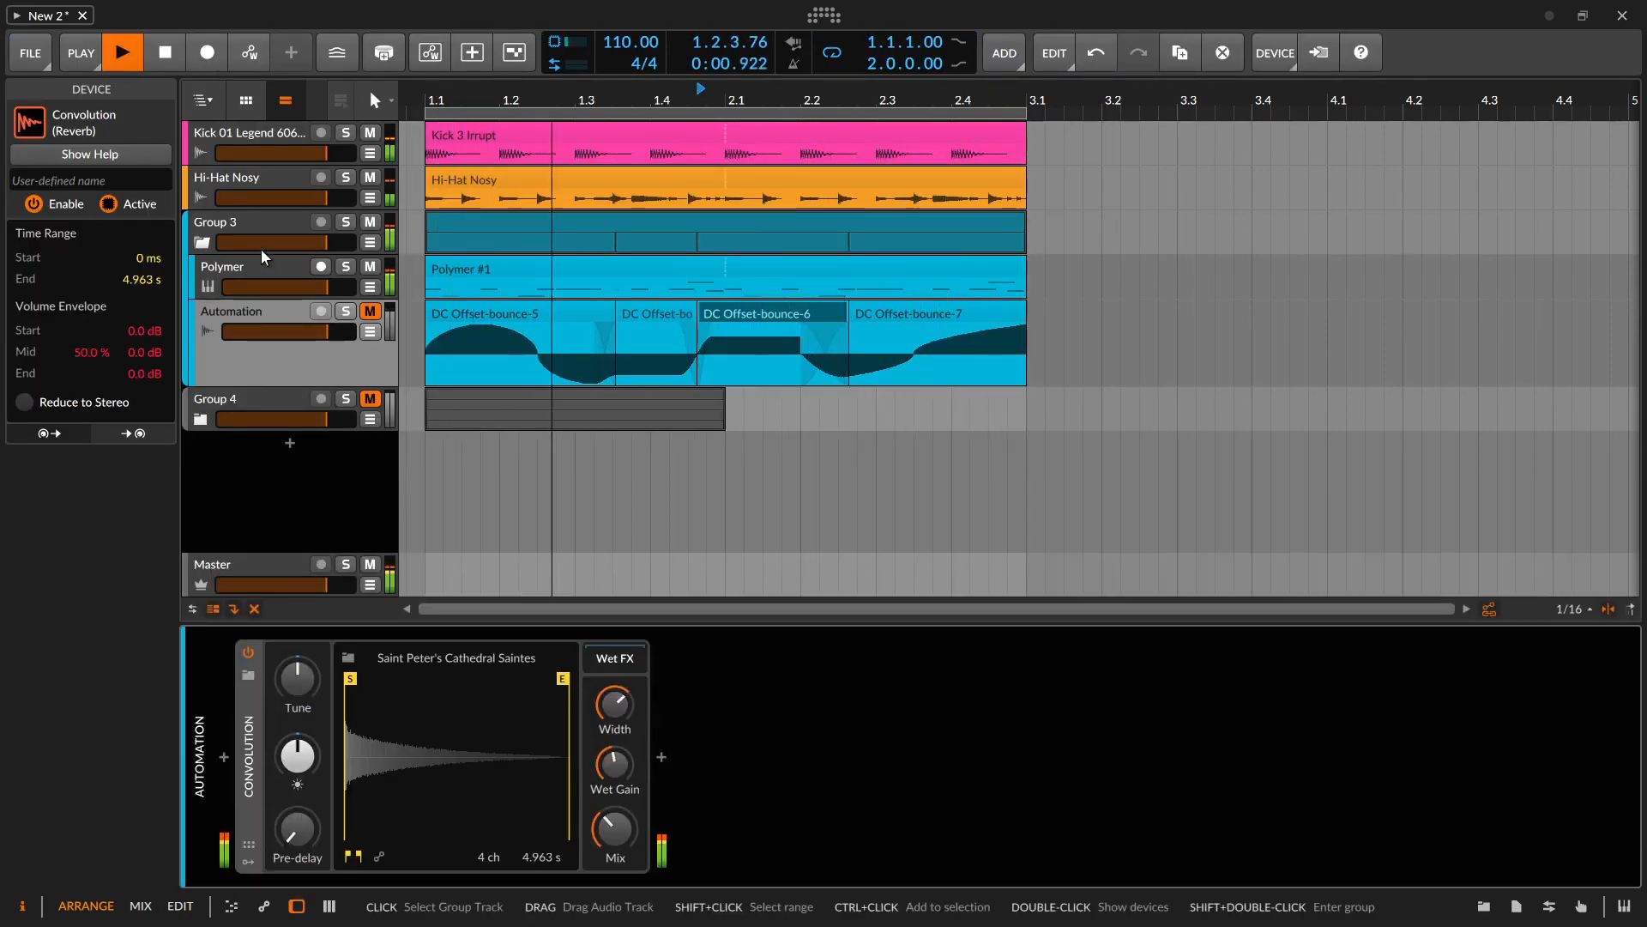
left_click(259, 266)
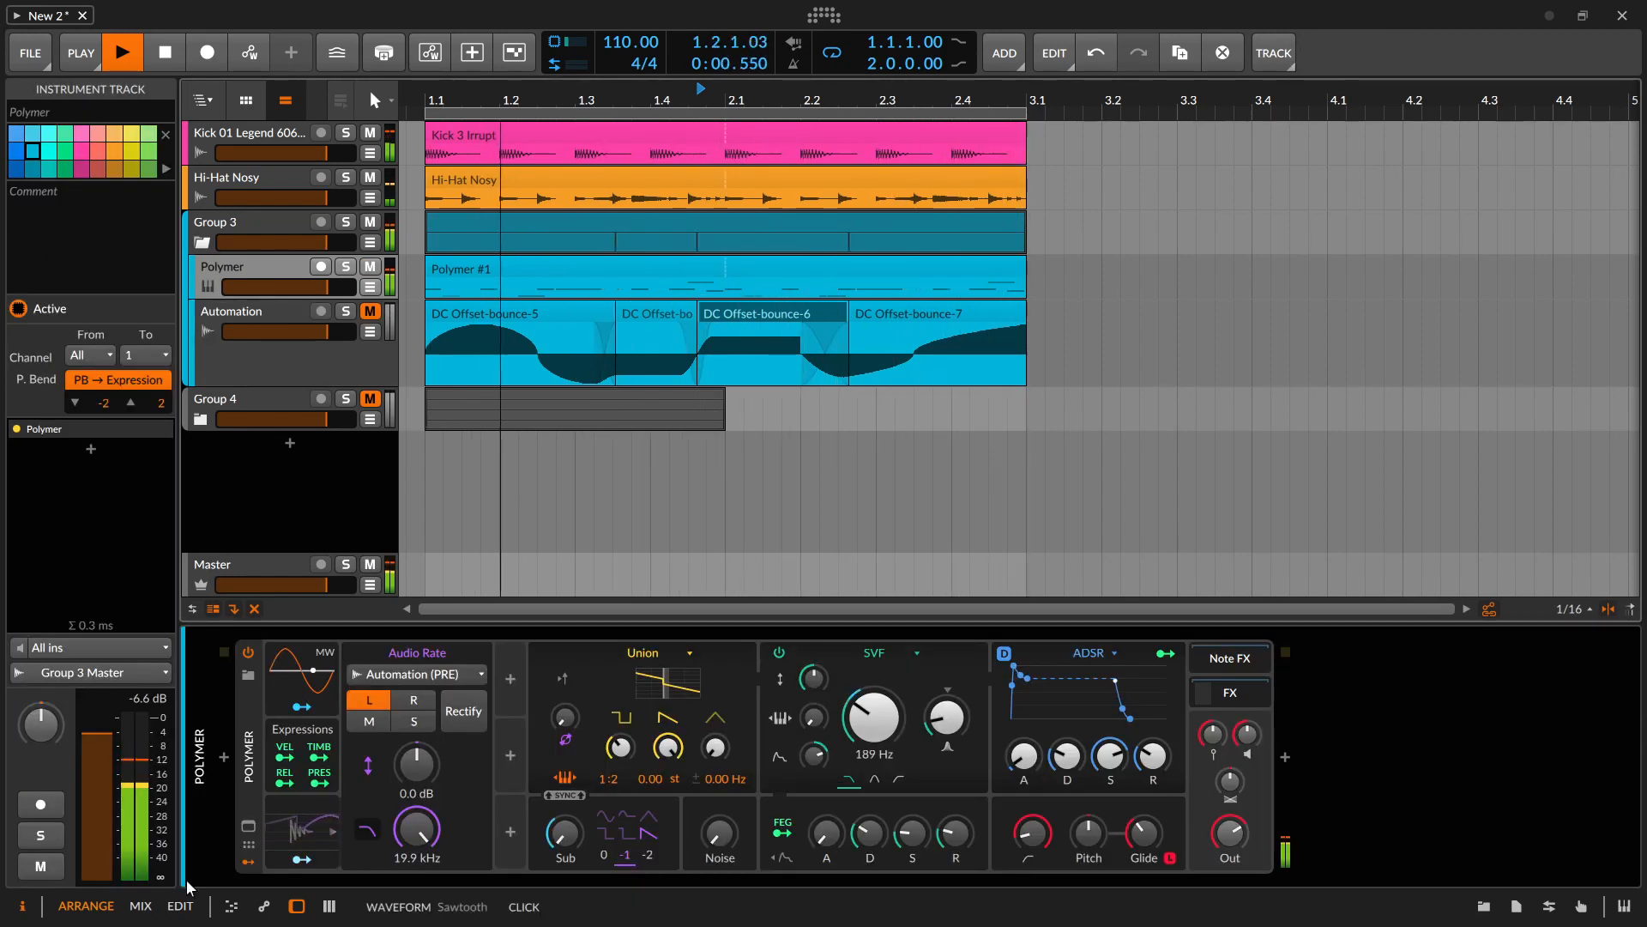
left_click(305, 837)
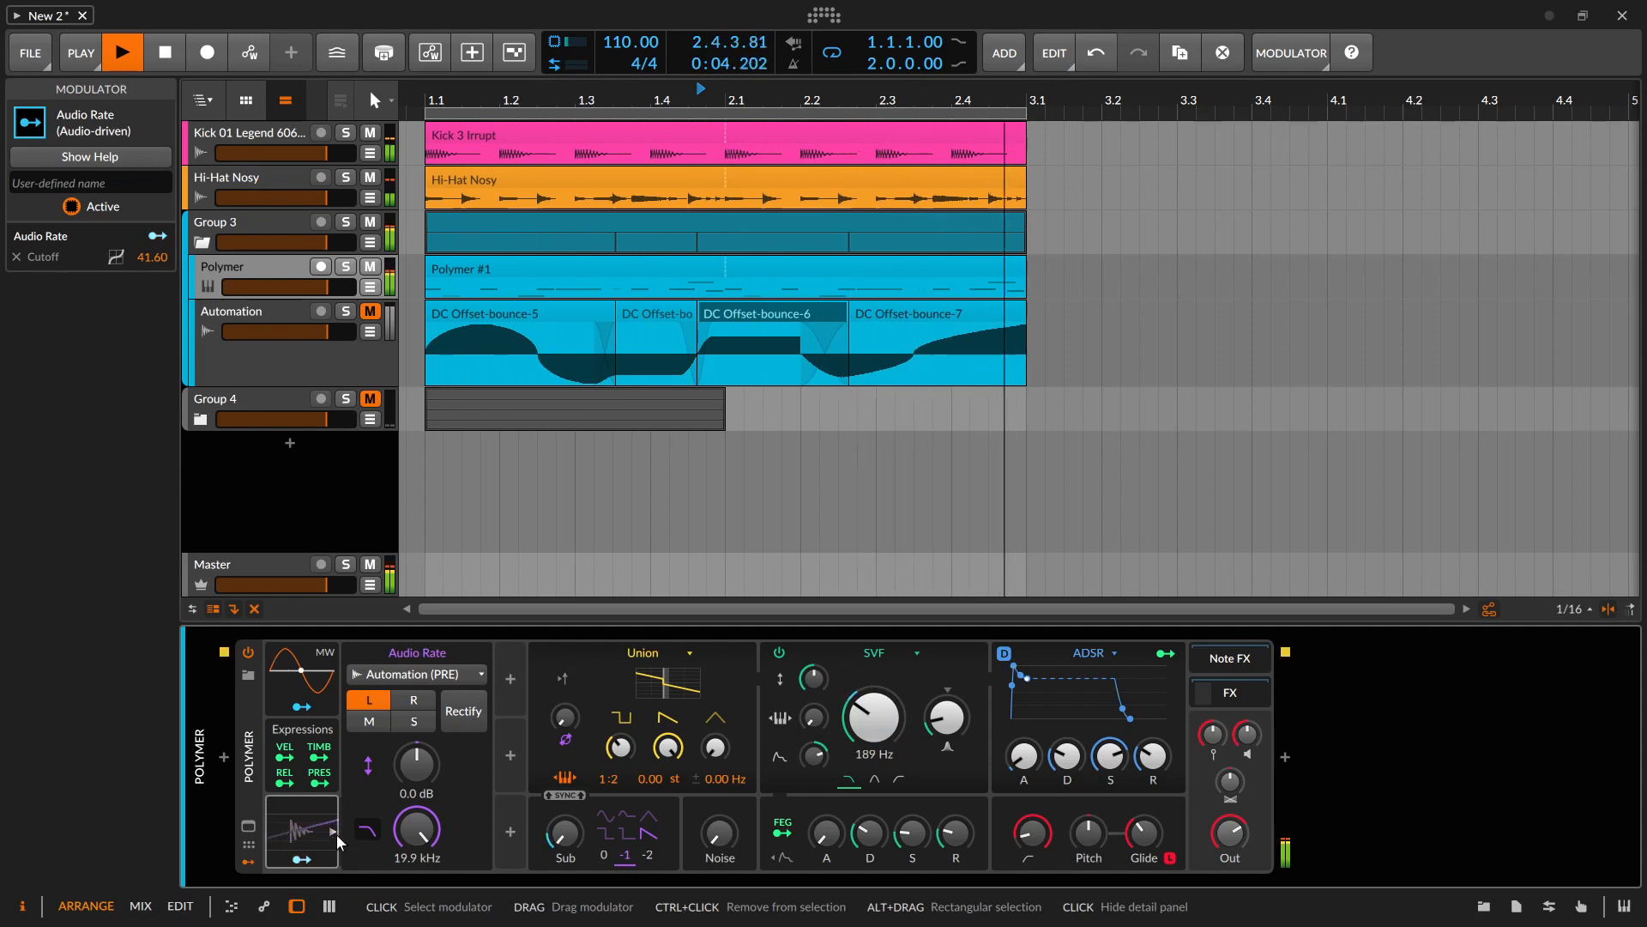
left_click(369, 832)
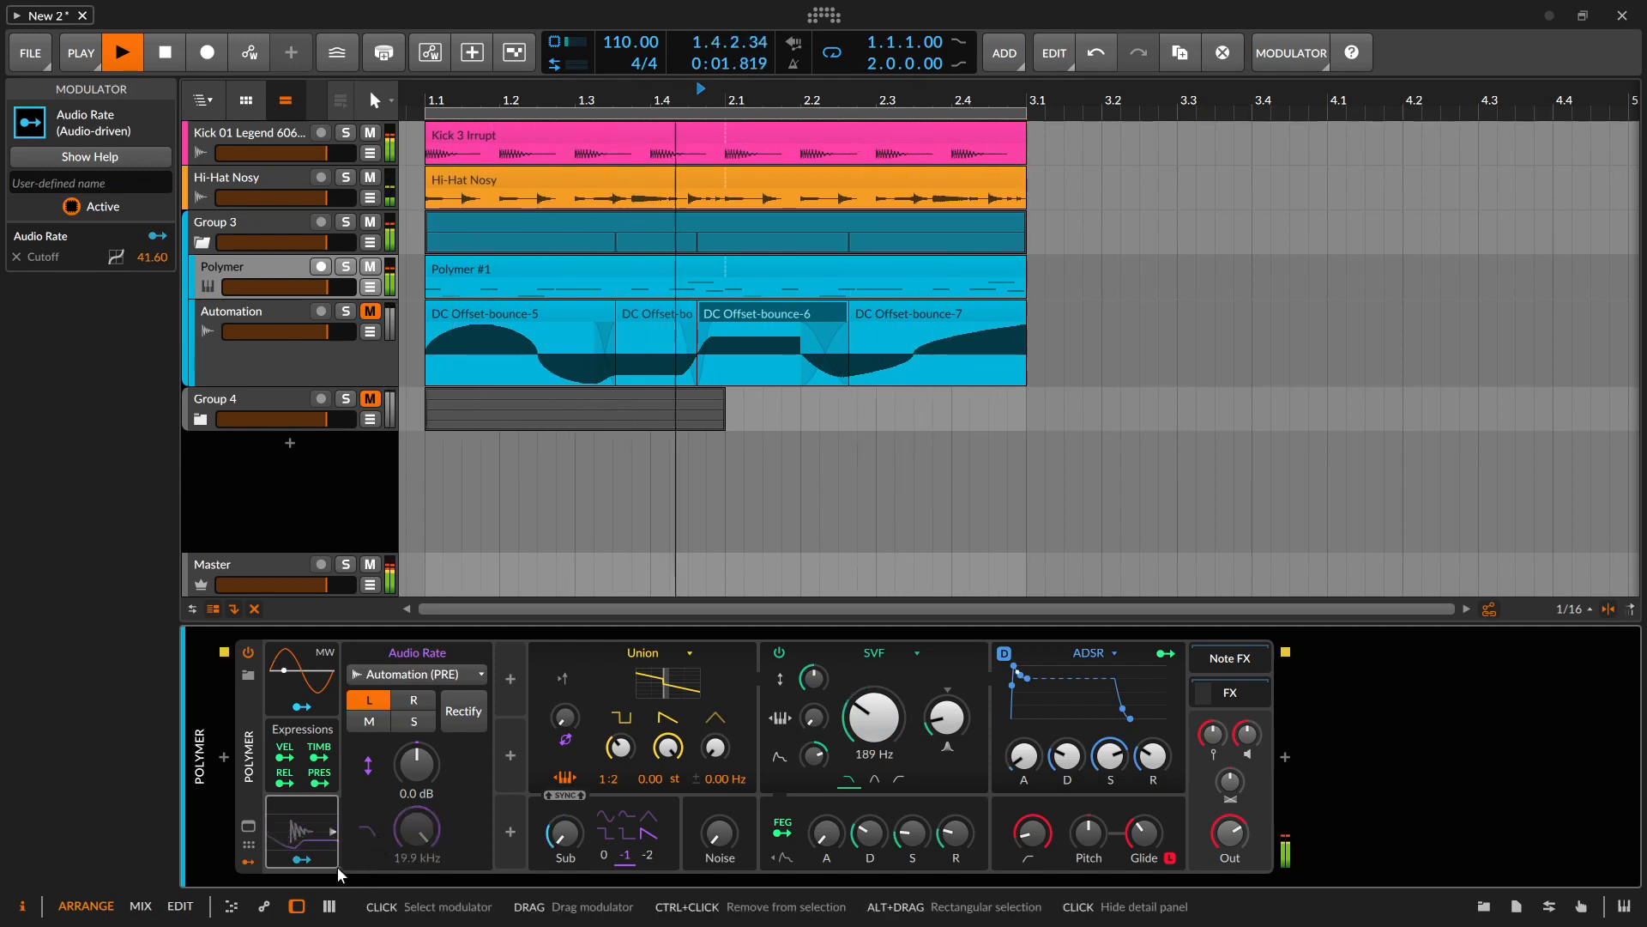
key("space")
Collapse Group 3 and expand Group 4 to show its DC Offset, Audio 2, Square and Sine tracks
left_click(285, 357)
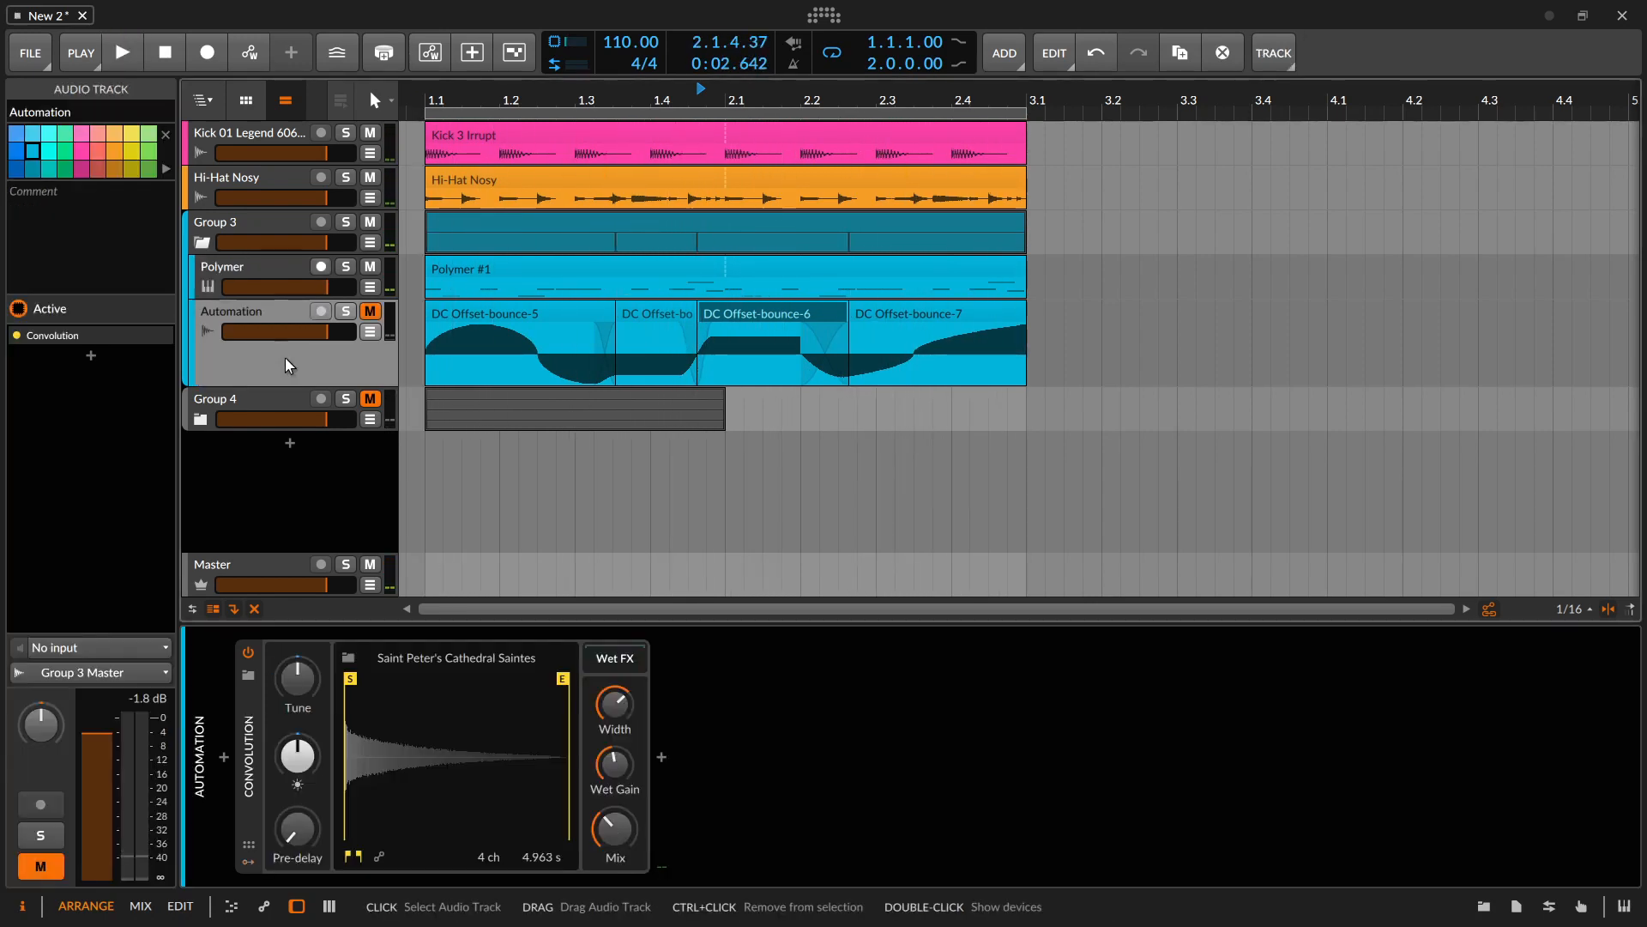
left_click(236, 401)
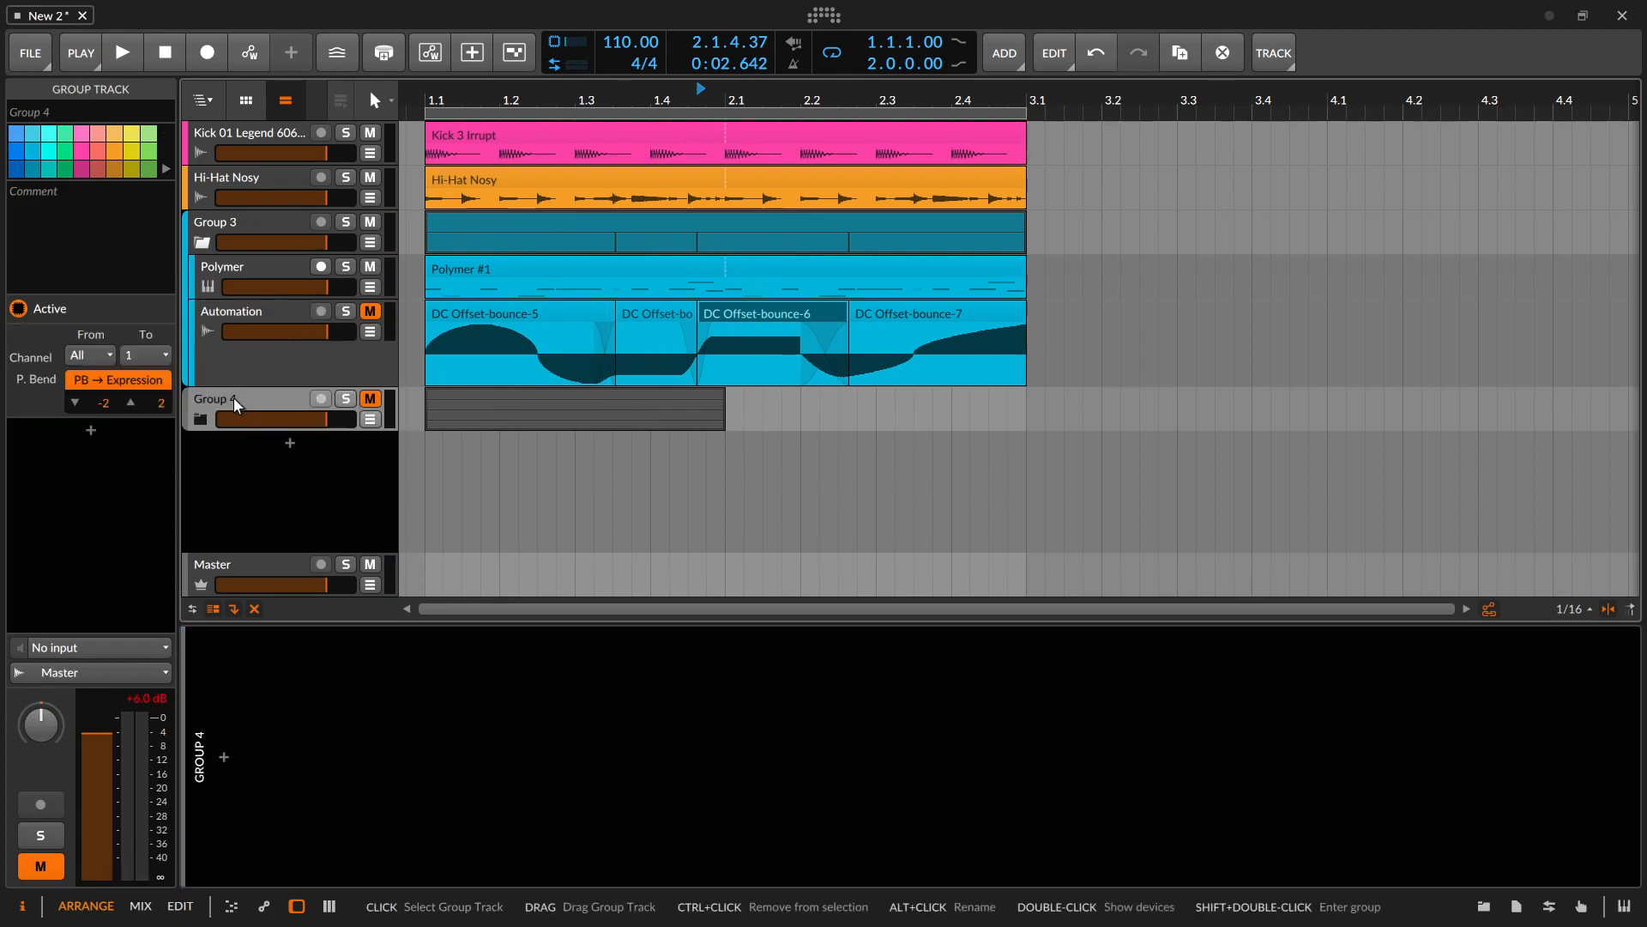
left_click(201, 243)
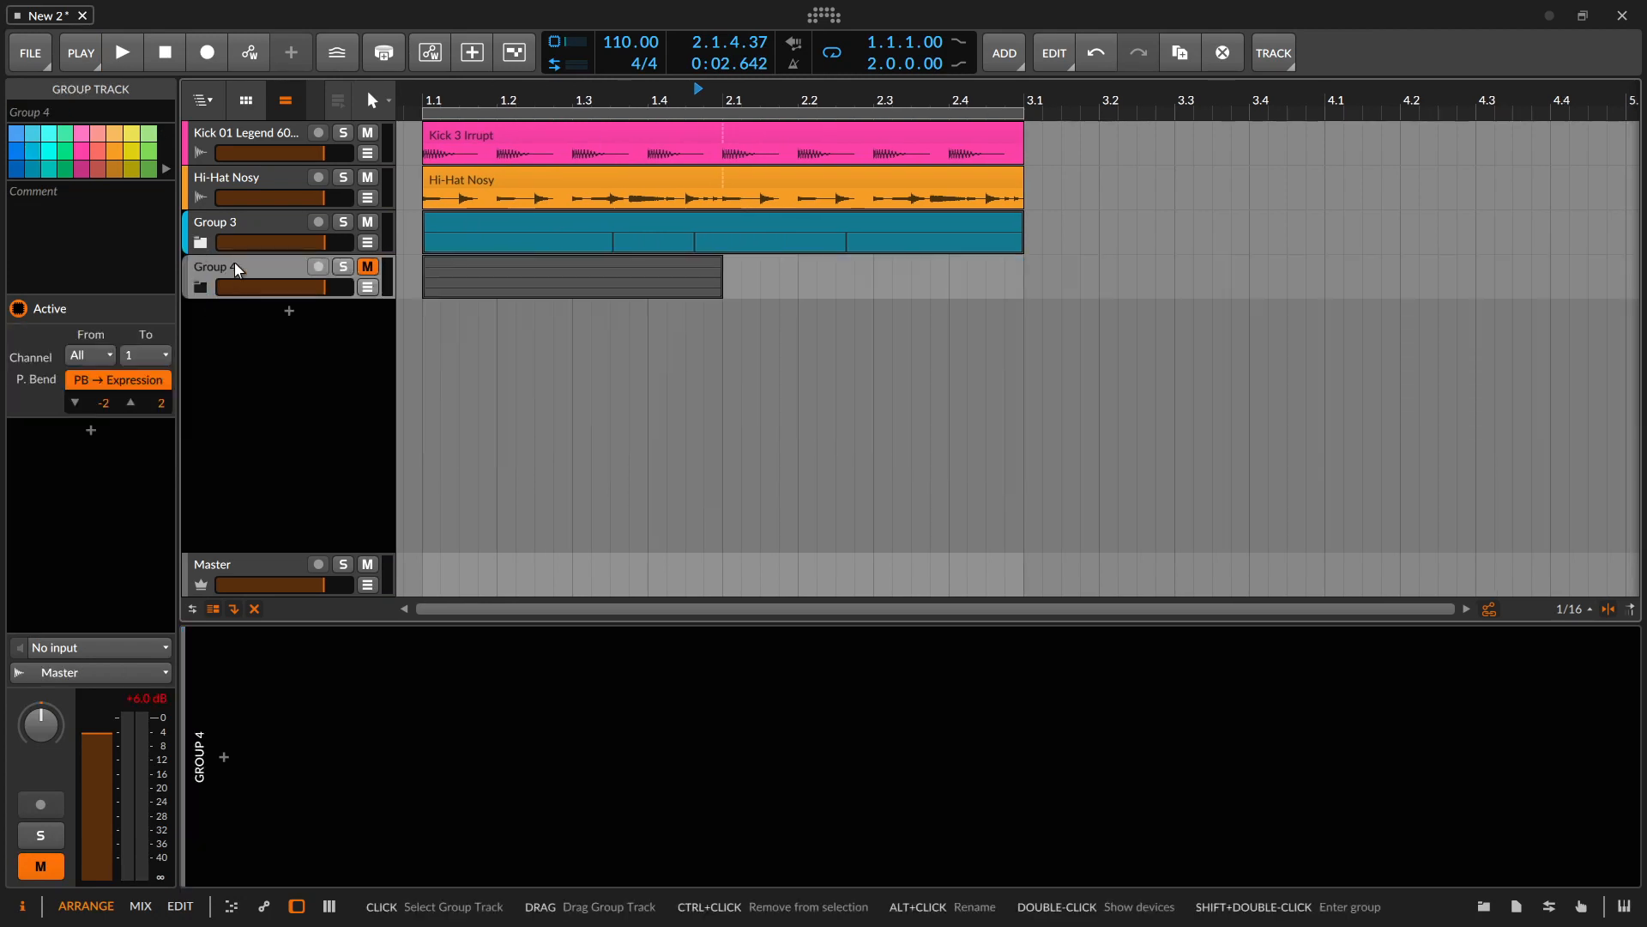
left_click(203, 287)
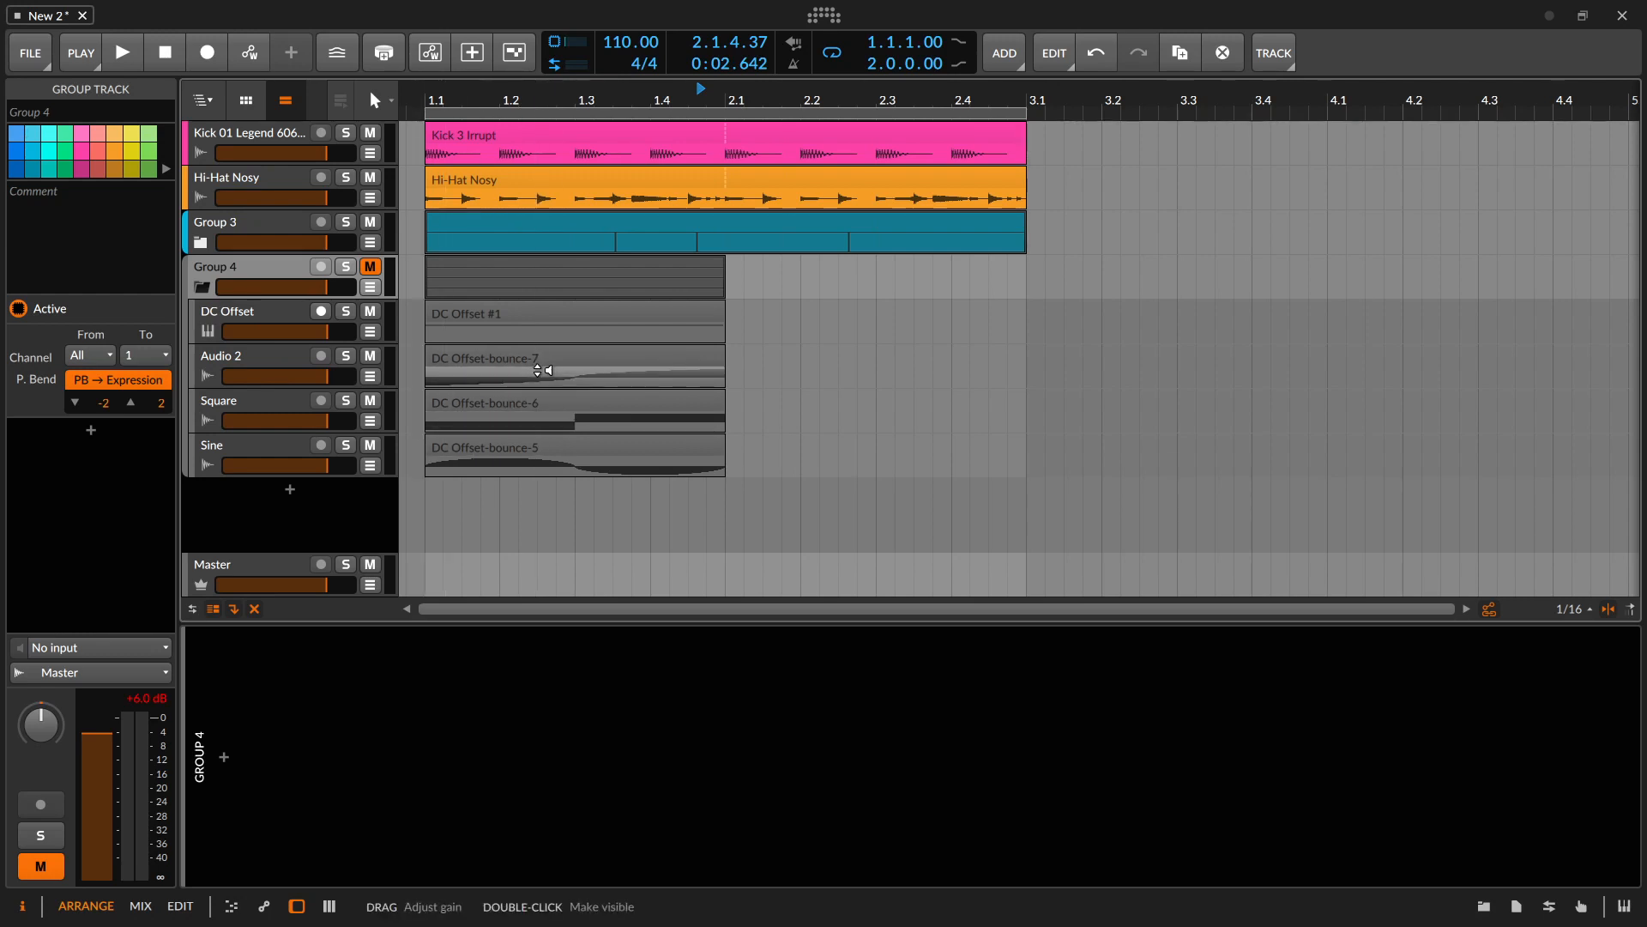
Inspect the start of the DC Offset-bounce-7 clip on the Audio 2 track and reselect Group 4
left_click(505, 361)
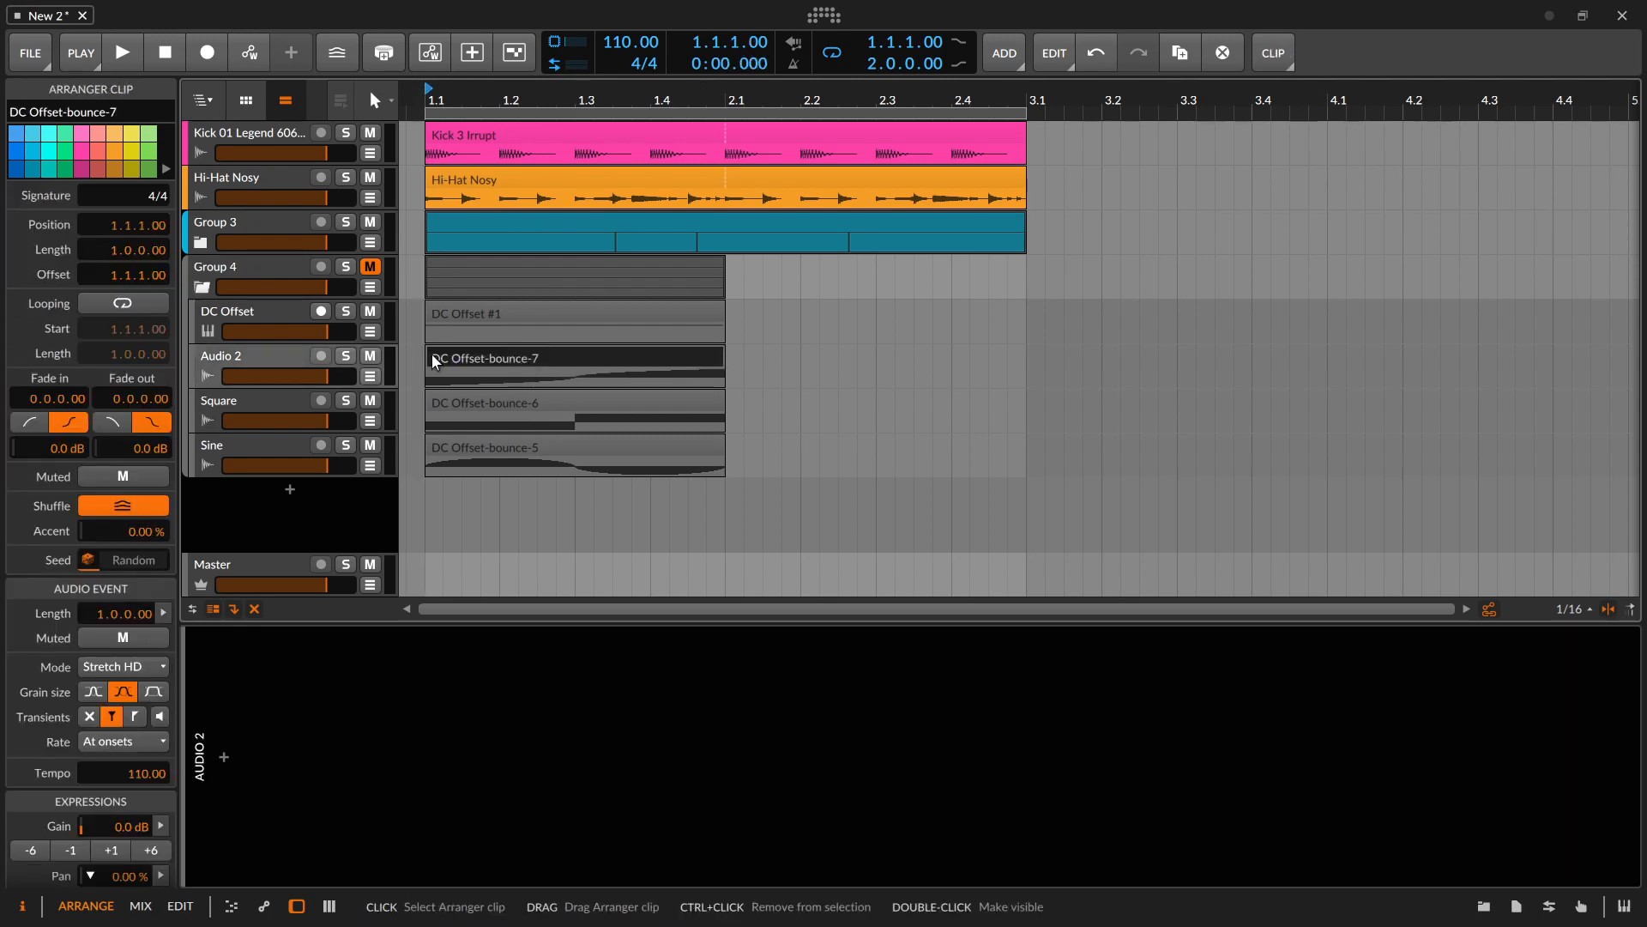
mouse_move(431, 353)
left_mouse_down()
mouse_move(494, 353)
mouse_move(427, 357)
left_mouse_up()
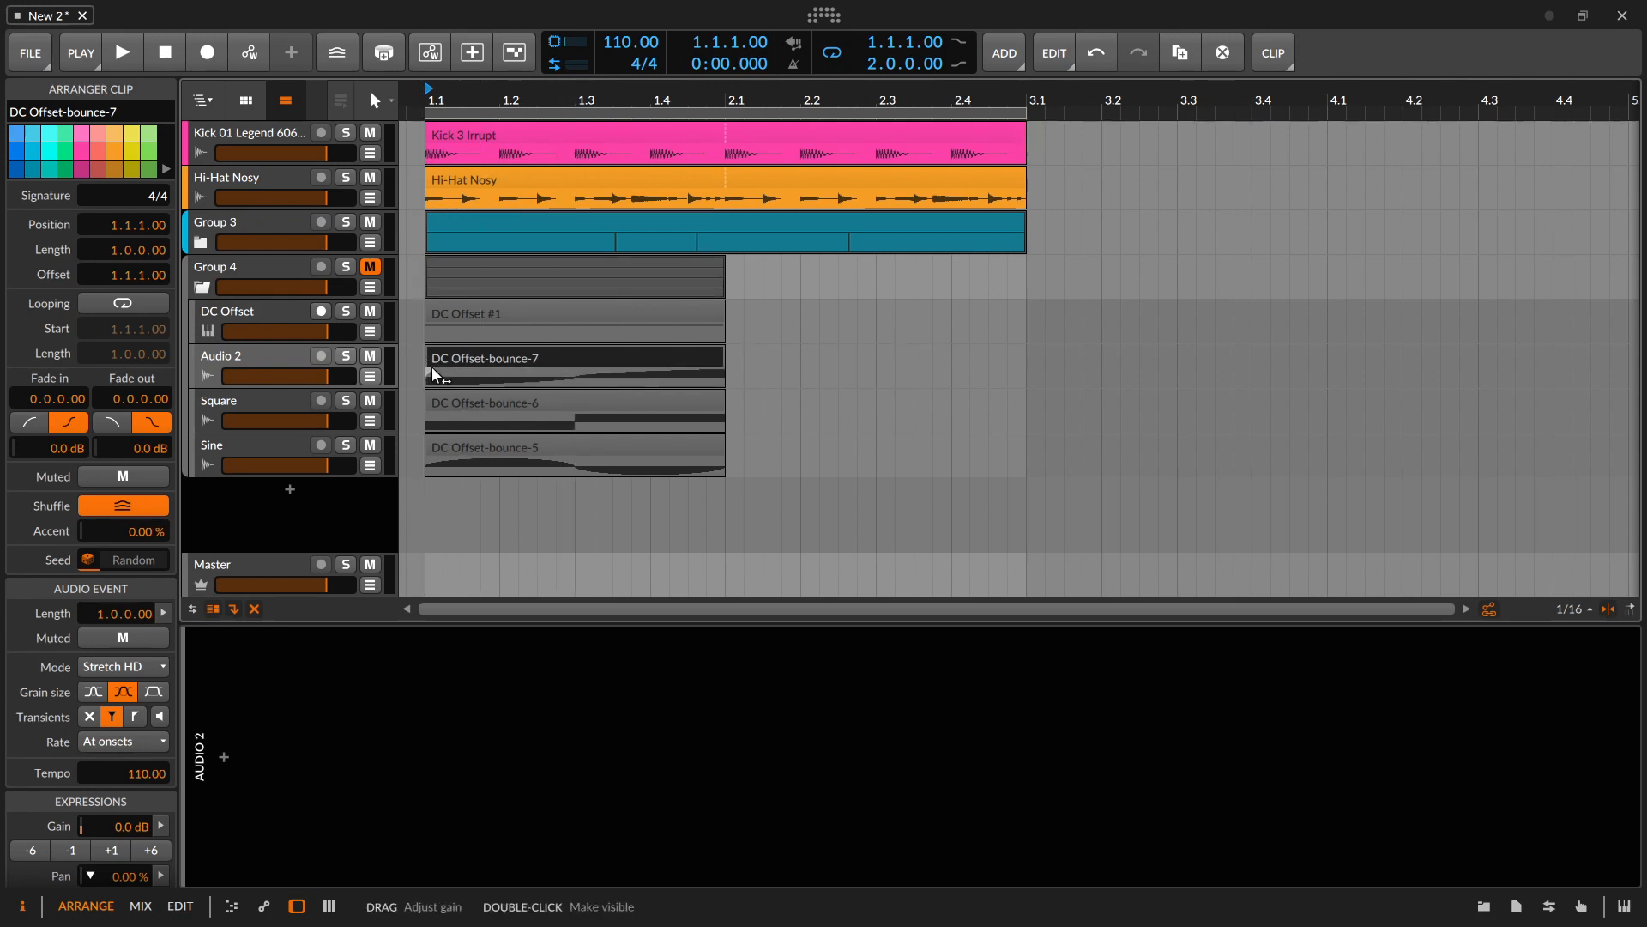
mouse_move(427, 357)
left_mouse_down()
mouse_move(577, 357)
mouse_move(427, 357)
left_mouse_up()
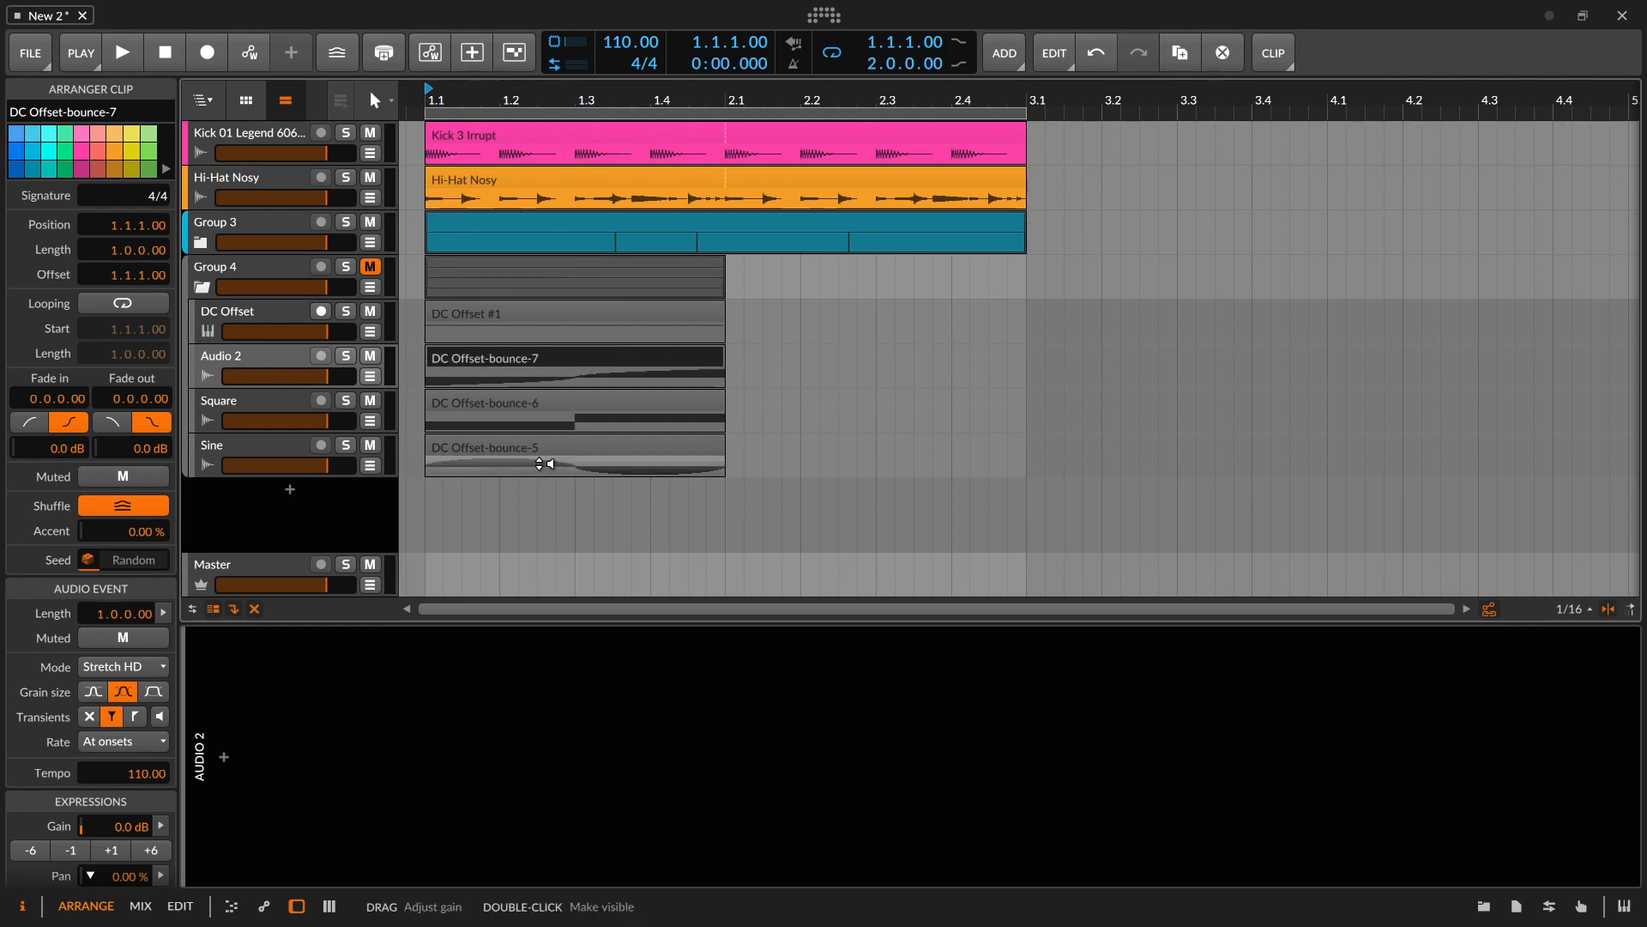
left_click(274, 268)
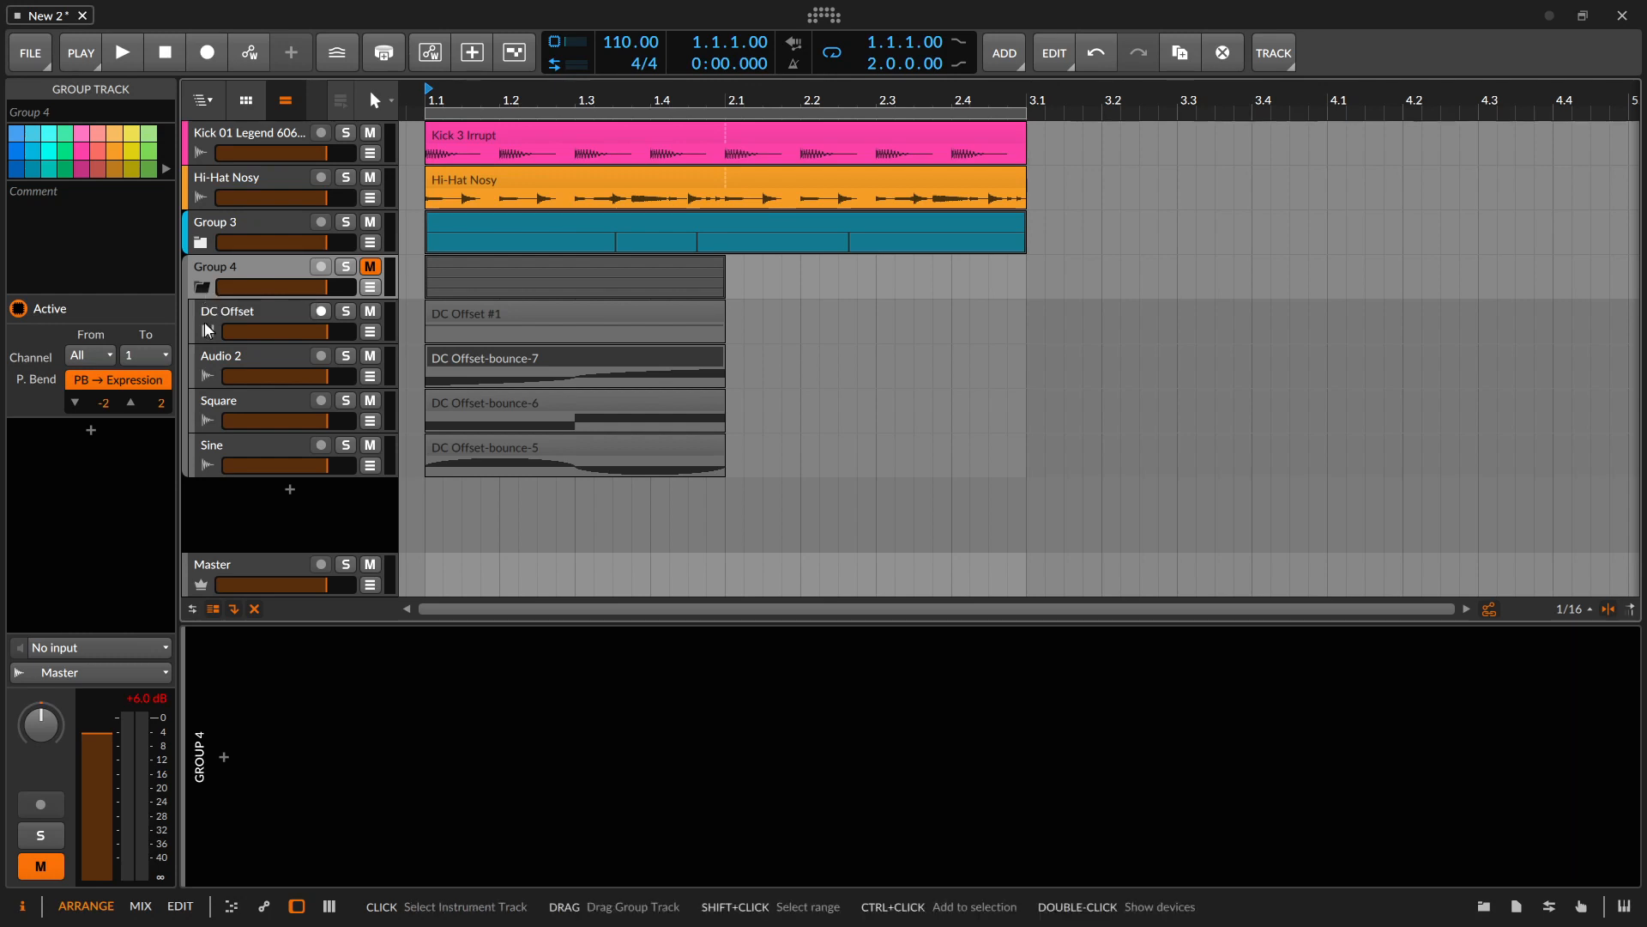
Bring up the Windows Start menu and taskbar to switch to Ableton Live
key("super")
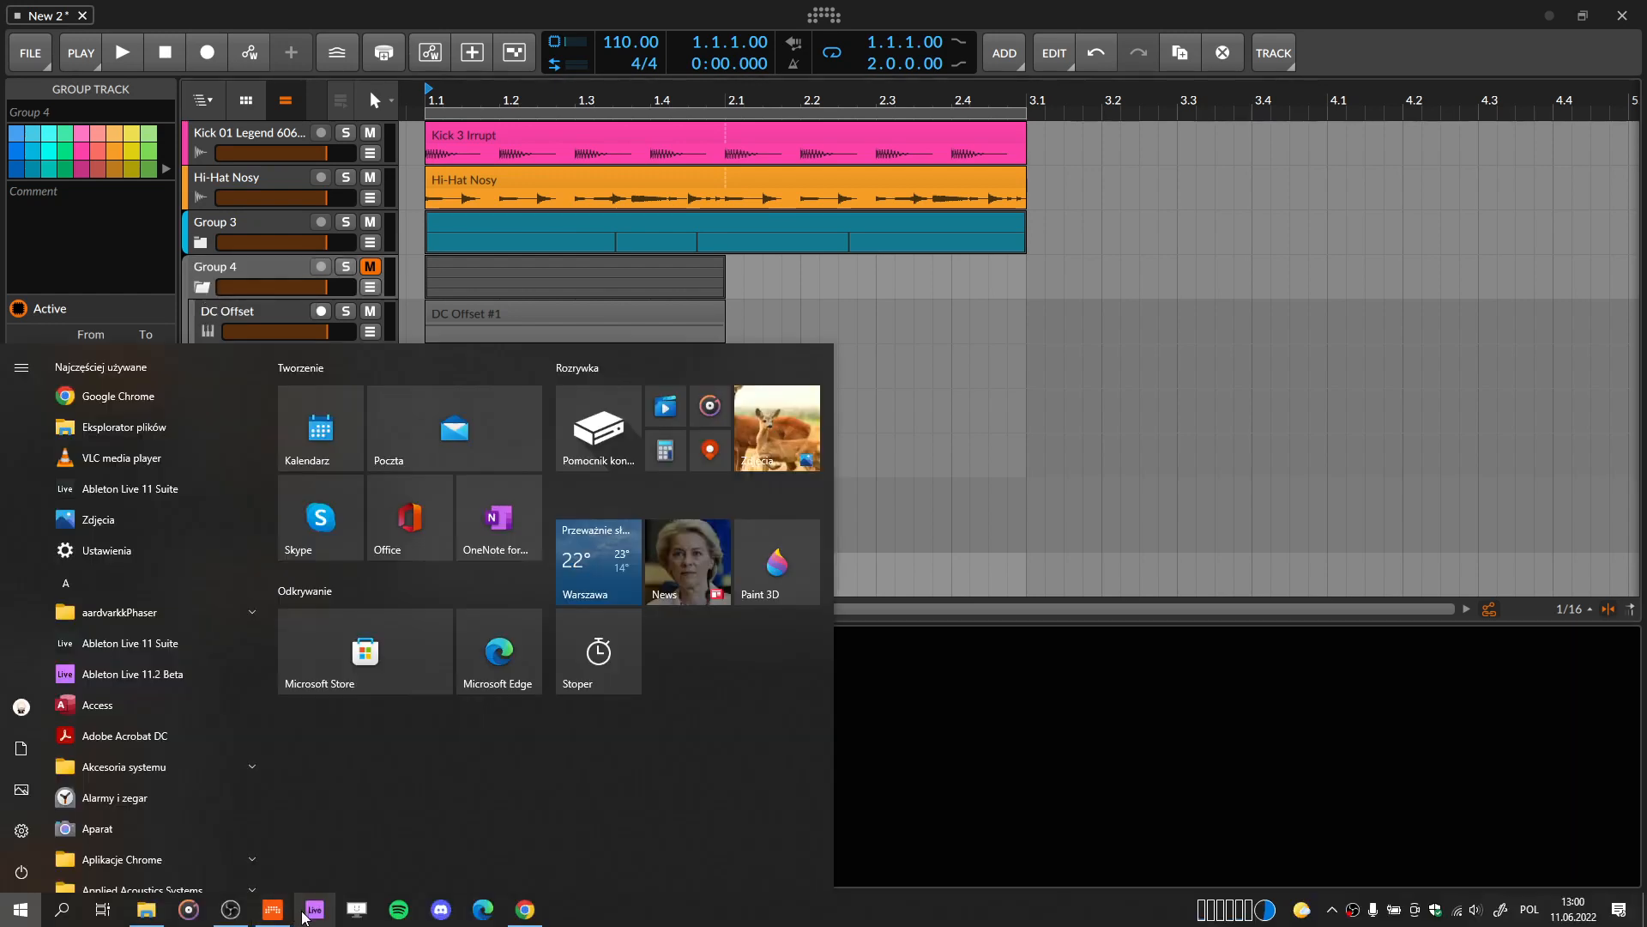